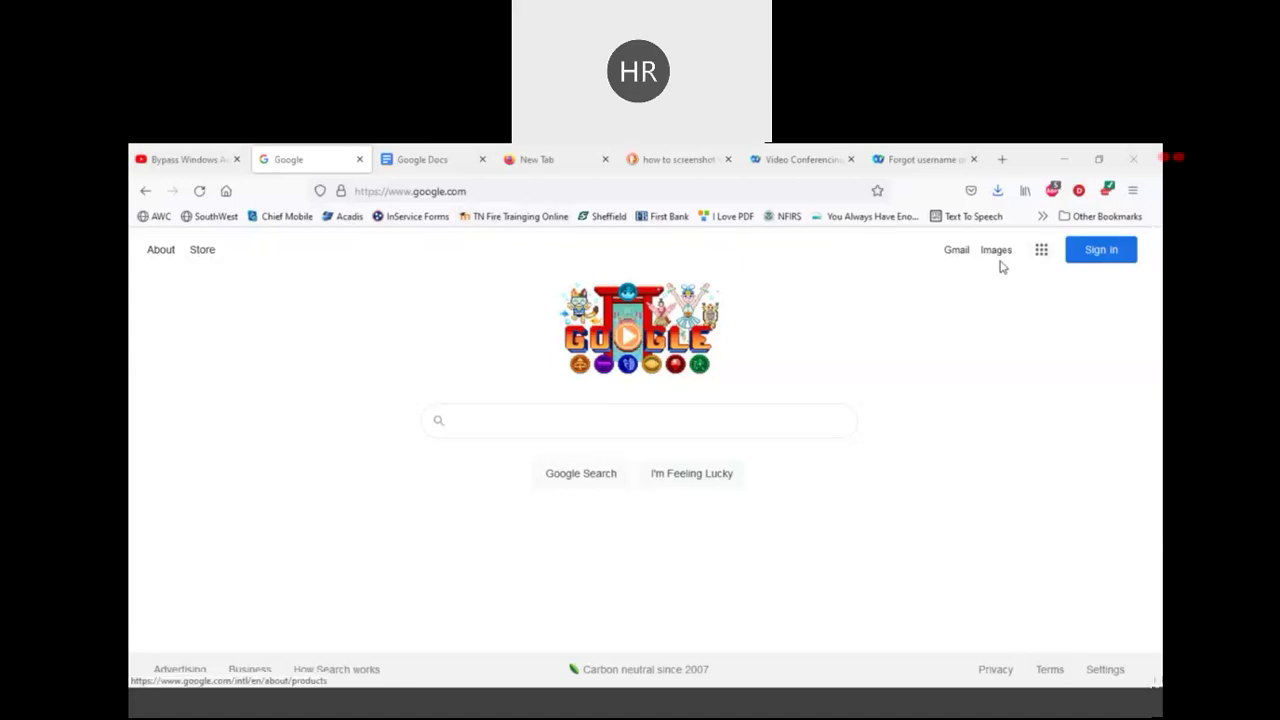
# Step: Sign in to Google with another account, using the saved work e-mail address and the account password
pyautogui.click(1102, 250)
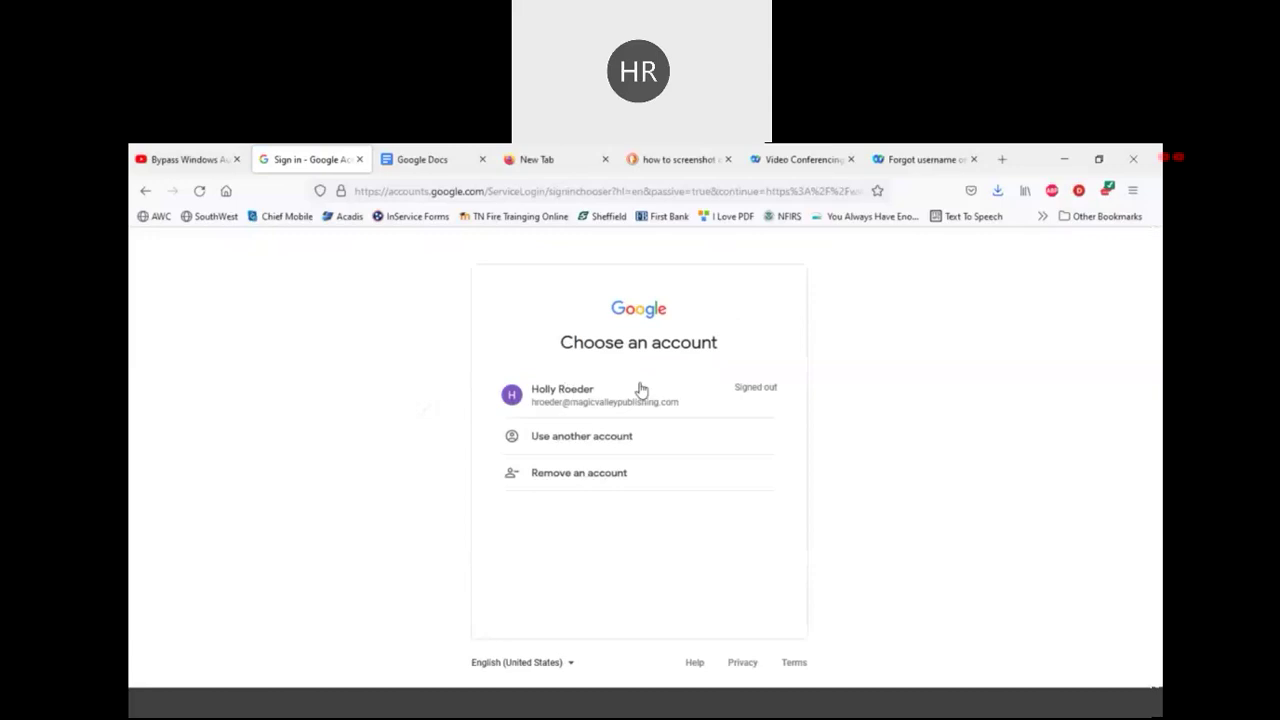
pyautogui.click(583, 437)
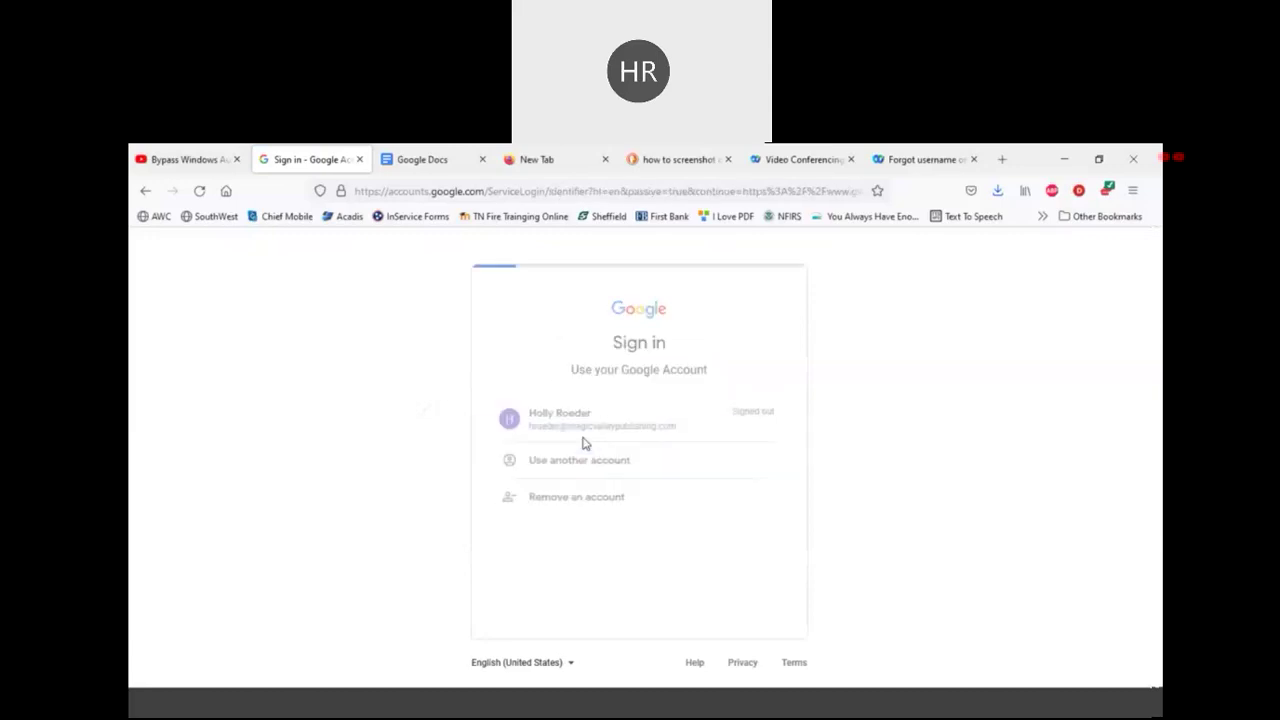
pyautogui.click(878, 398)
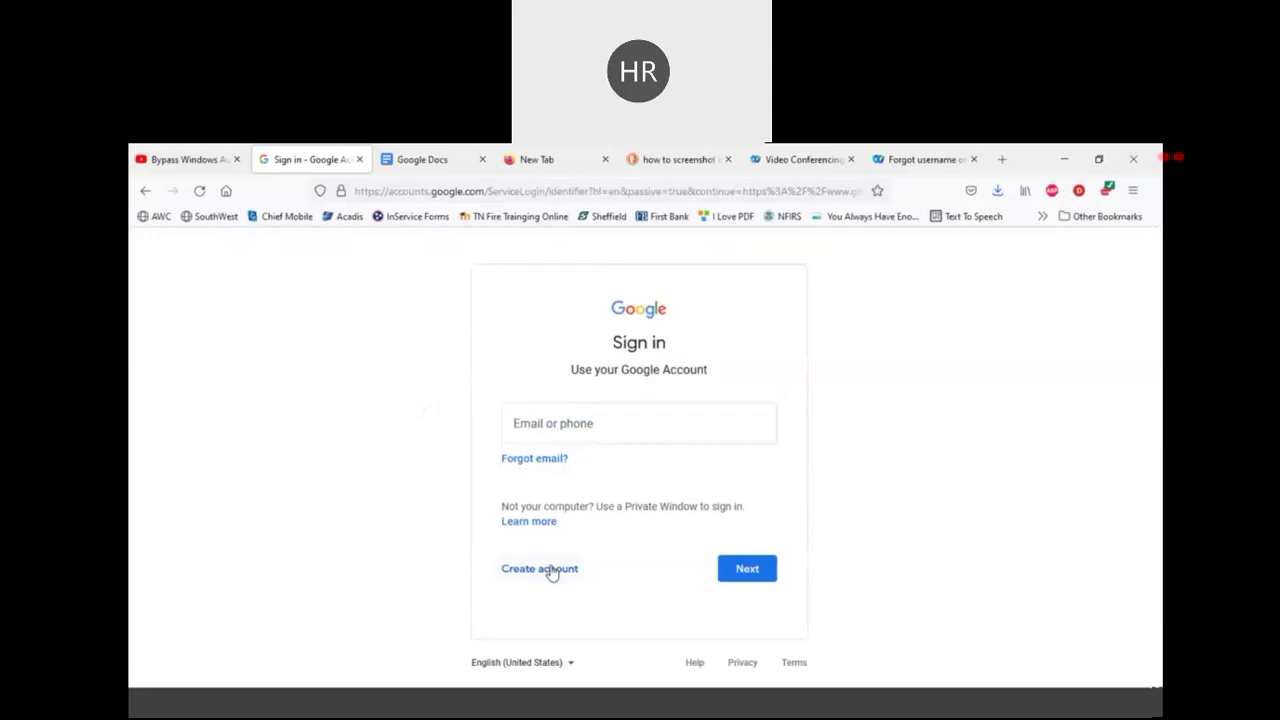
pyautogui.click(613, 421)
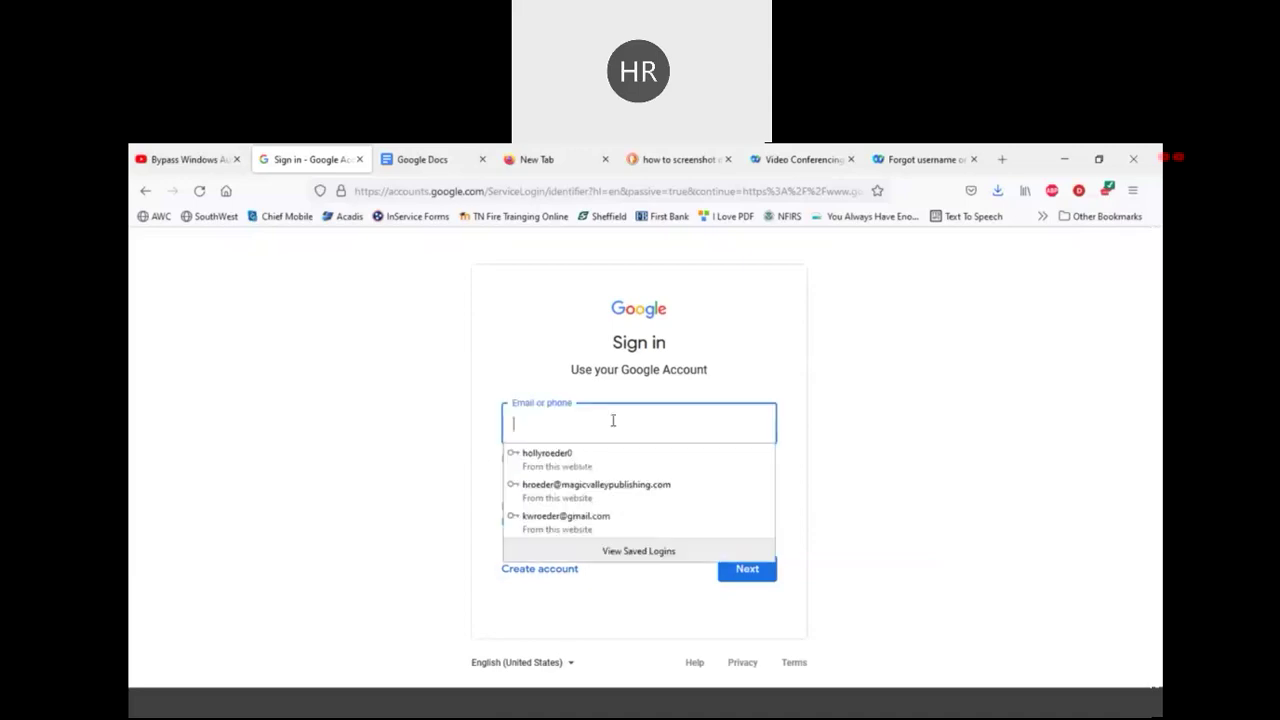
pyautogui.click(576, 489)
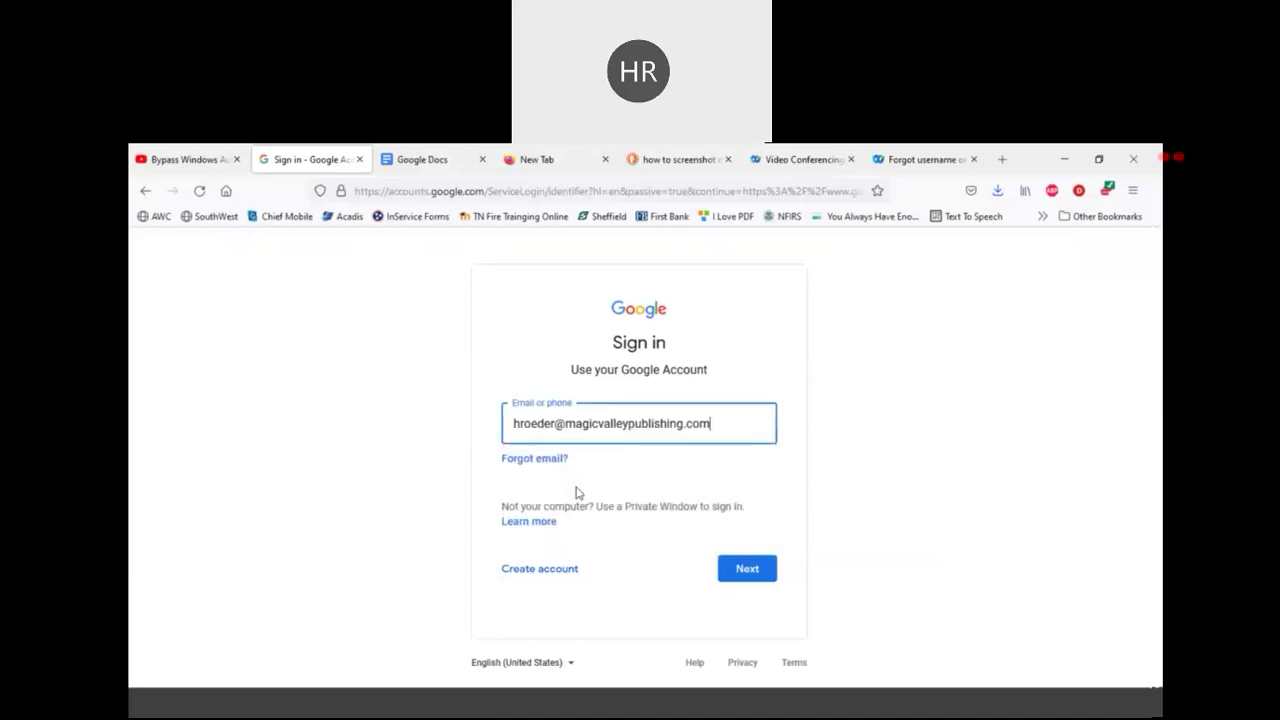
pyautogui.click(742, 568)
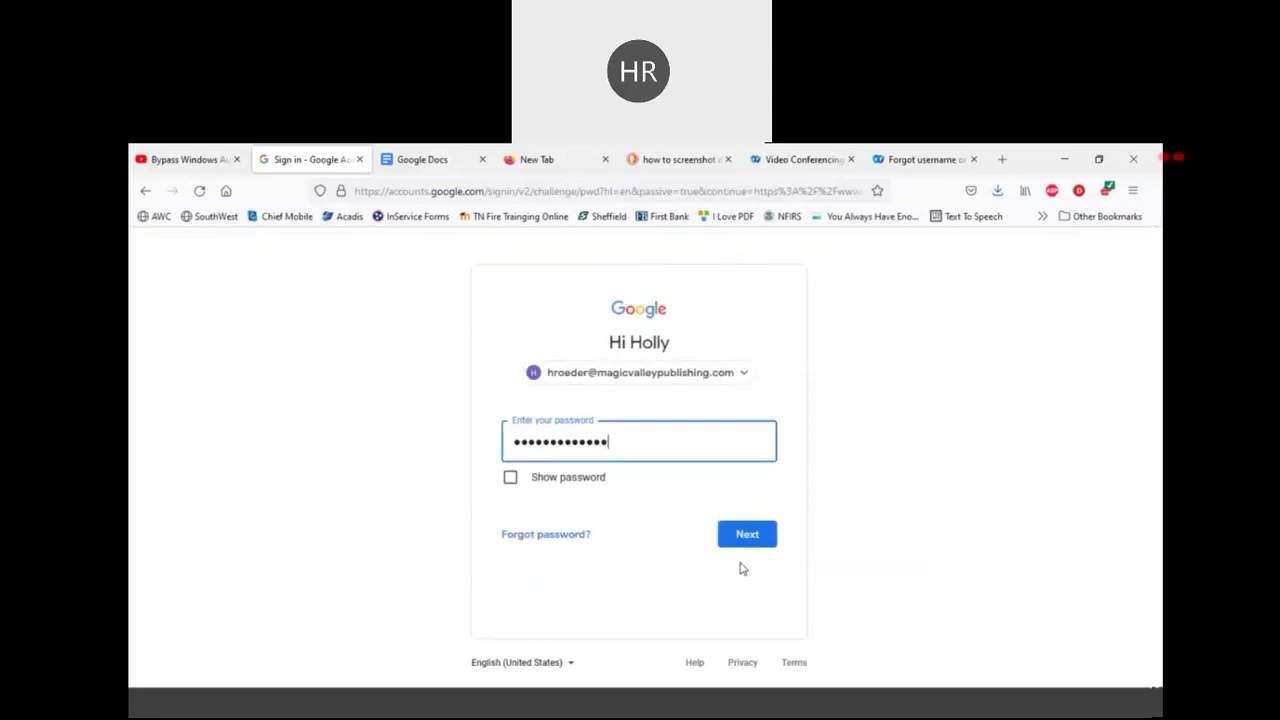
pyautogui.click(745, 538)
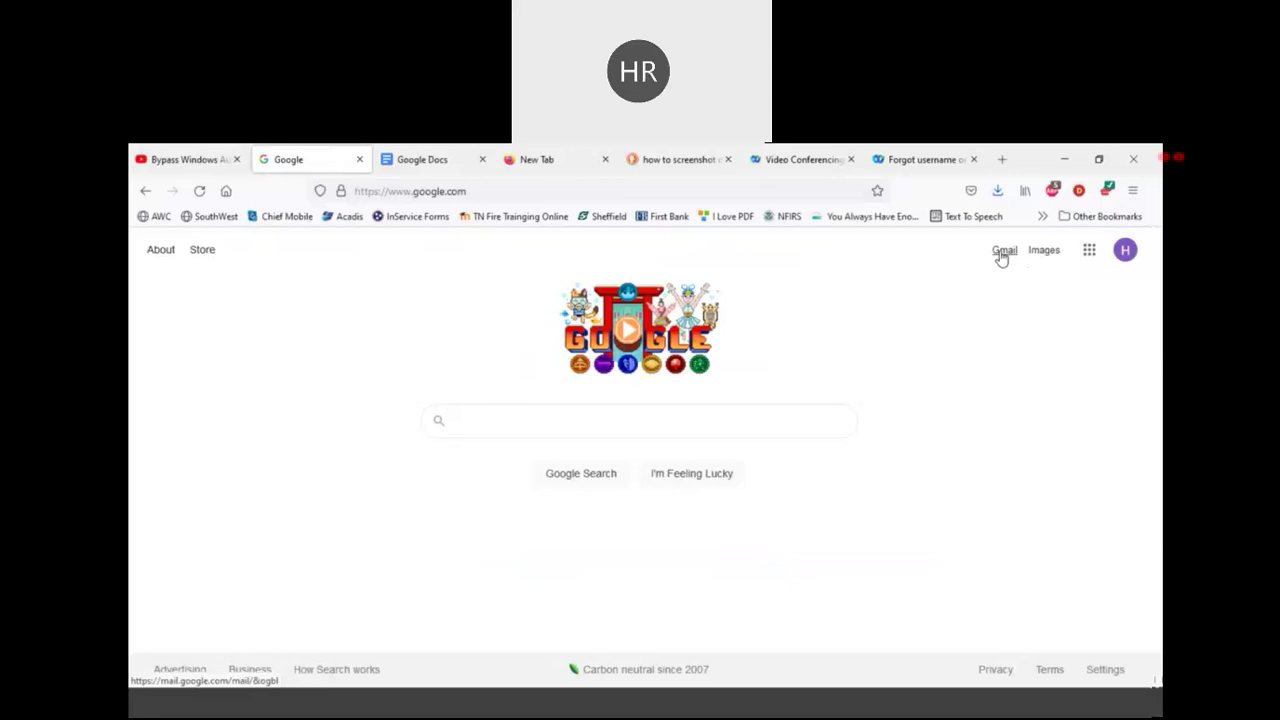
# Step: Open the Google Account page from the Google apps and review the cards on its home overview
pyautogui.click(1089, 252)
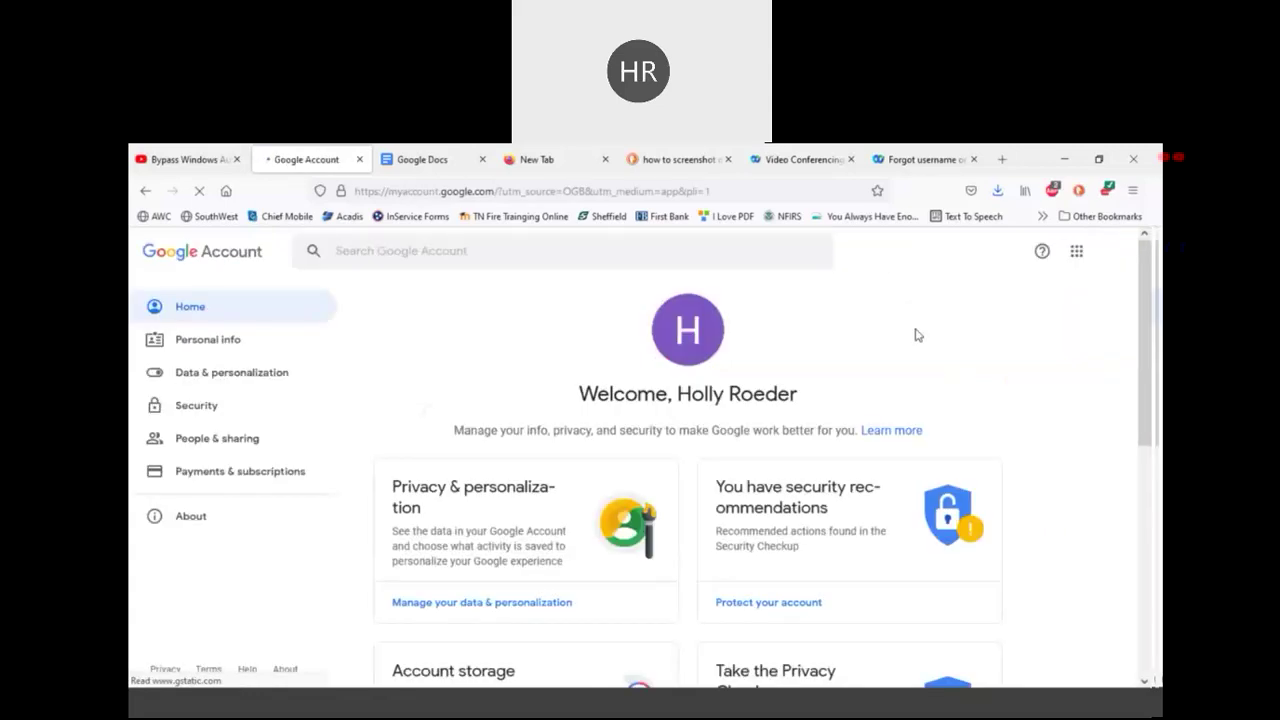
pyautogui.scroll(-3, 1063, 500)
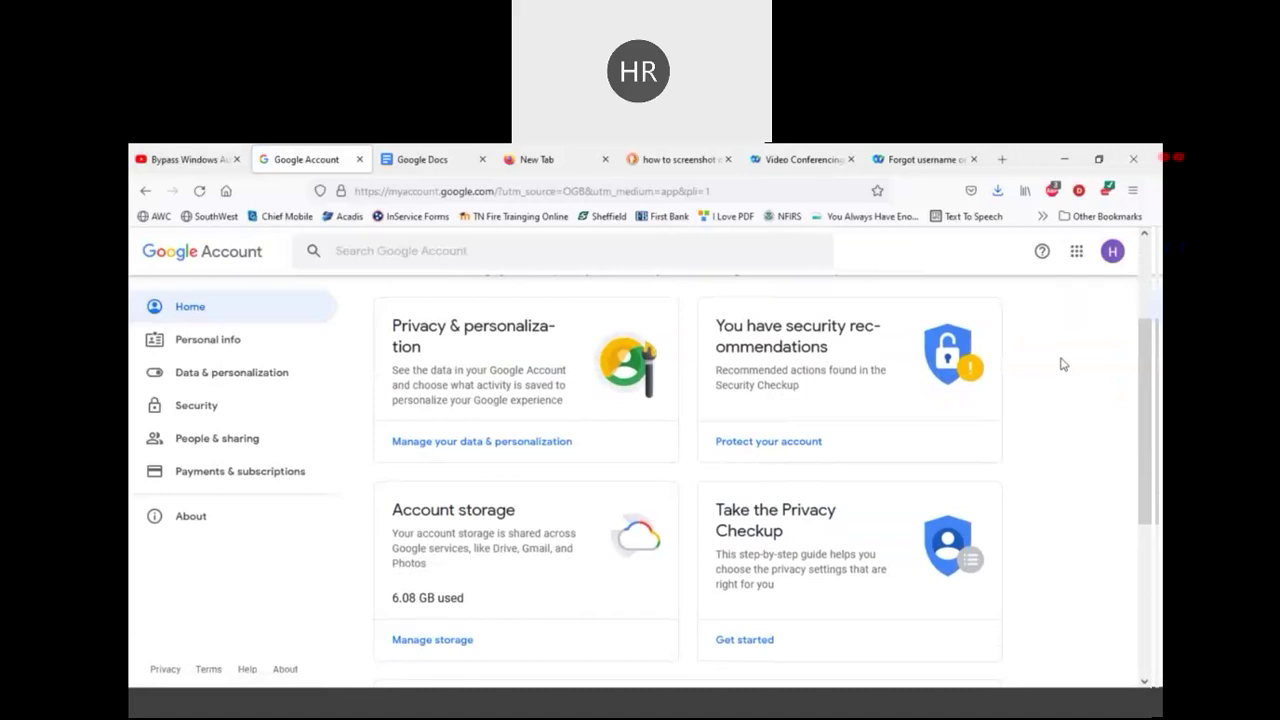
pyautogui.scroll(-3, 1063, 308)
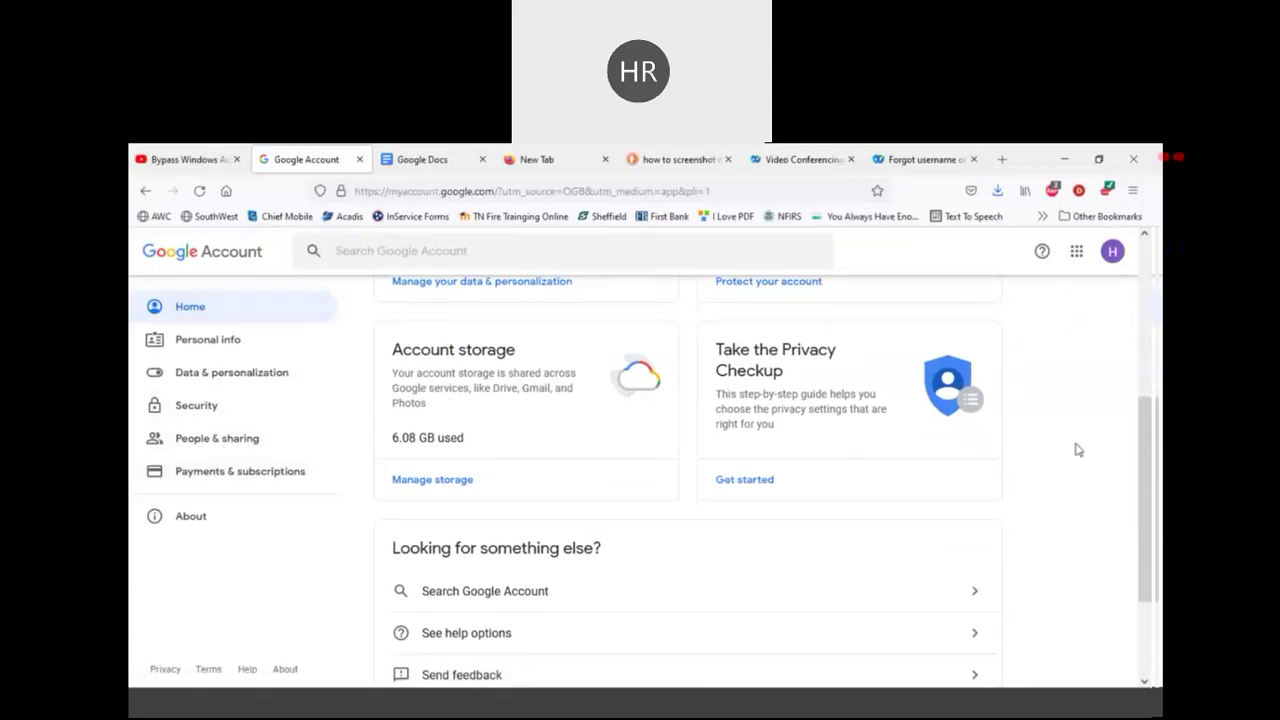
pyautogui.scroll(3, 1077, 610)
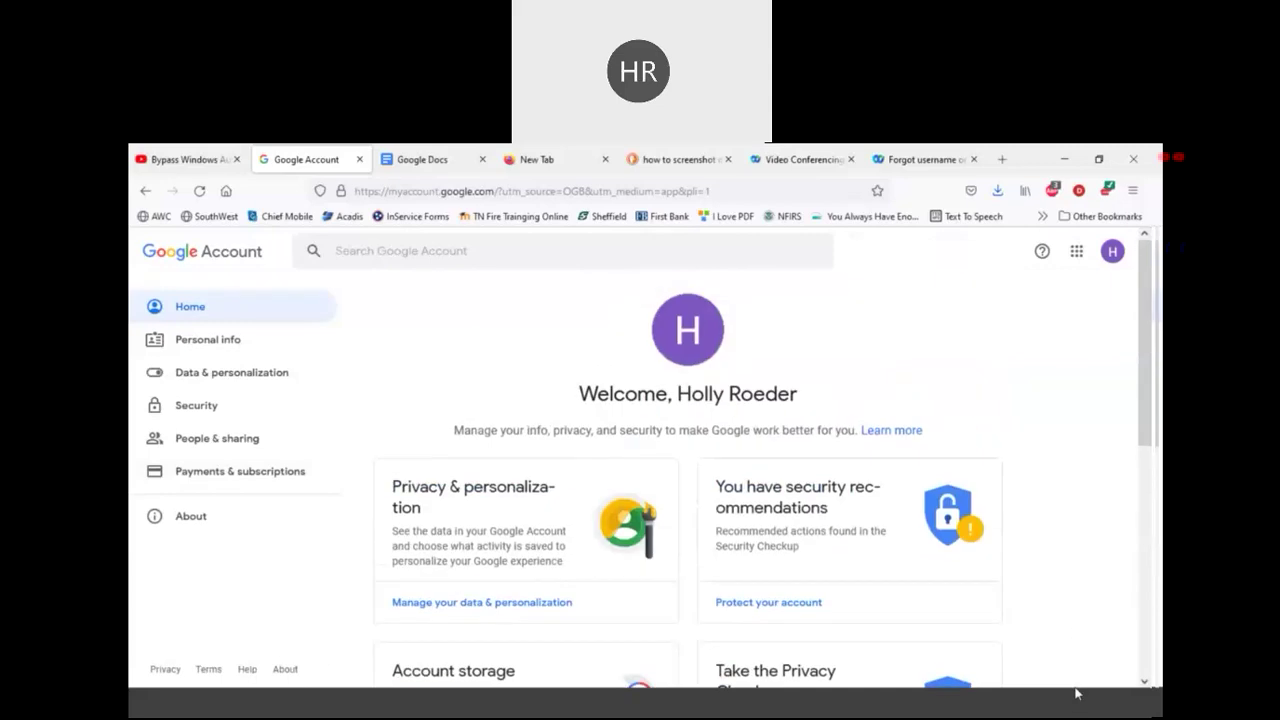
# Step: Look through the full list of Google apps and open Drive
pyautogui.click(1076, 251)
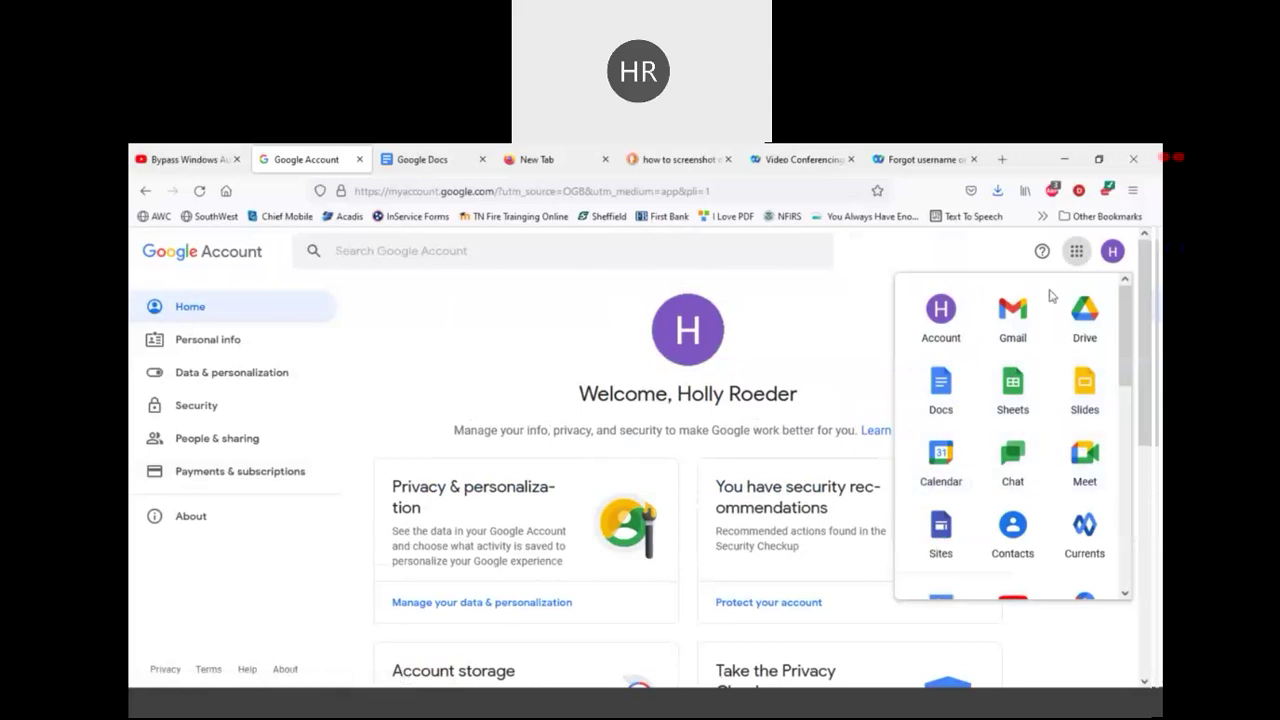
pyautogui.scroll(-2, 1054, 300)
pyautogui.scroll(-2, 1060, 320)
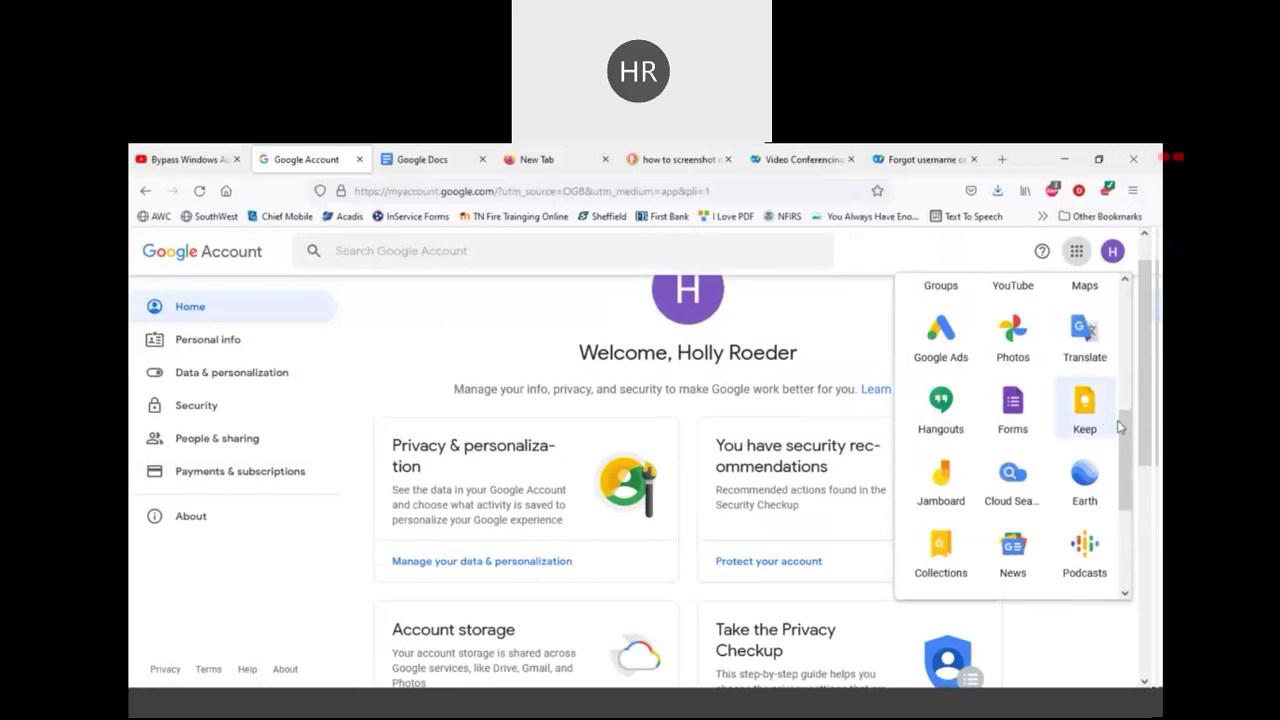
pyautogui.scroll(3, 1122, 378)
pyautogui.scroll(-8, 1122, 340)
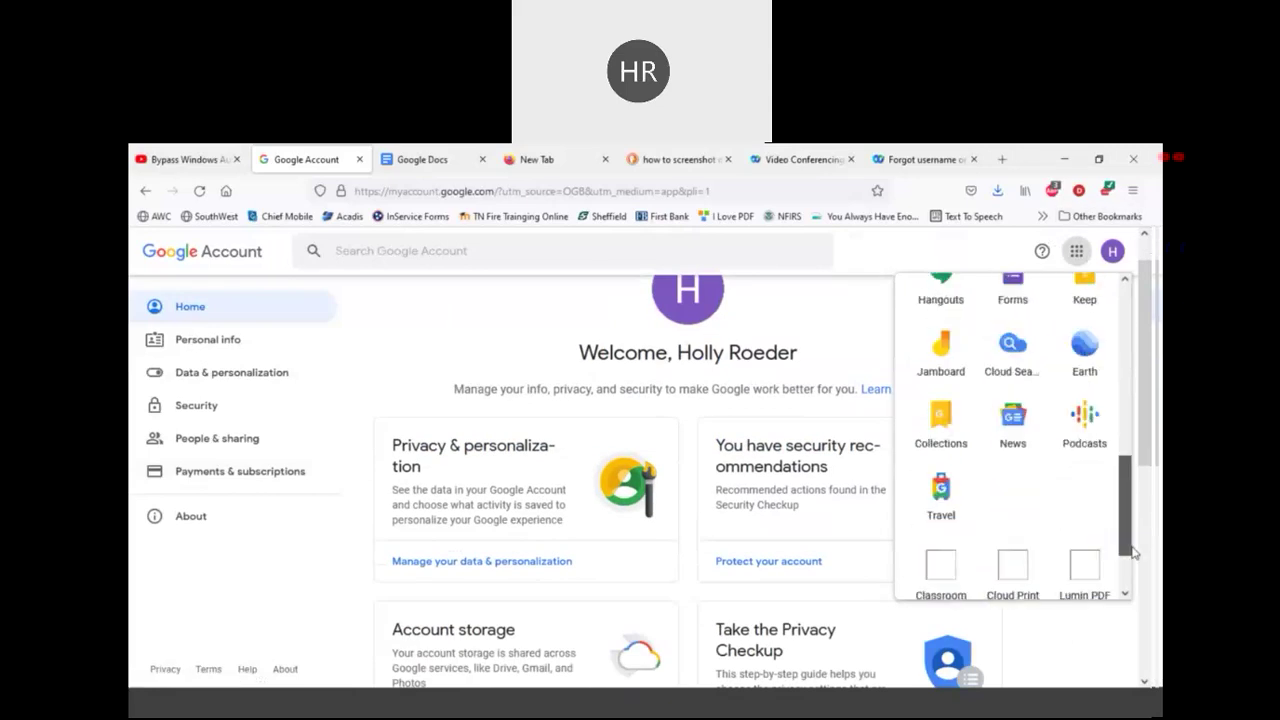
pyautogui.scroll(5, 1124, 300)
pyautogui.scroll(3, 1124, 293)
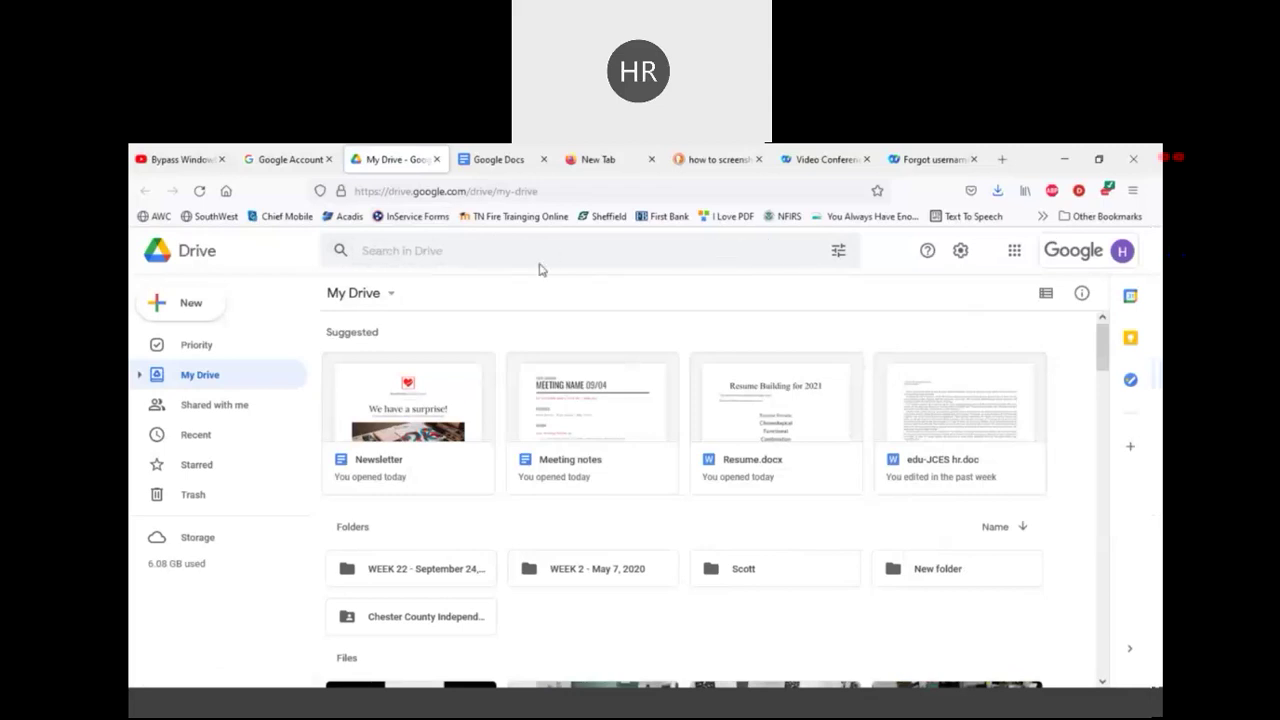
# Step: Examine Drive's advanced search filters, including the file type choices, and close them without searching
pyautogui.click(839, 252)
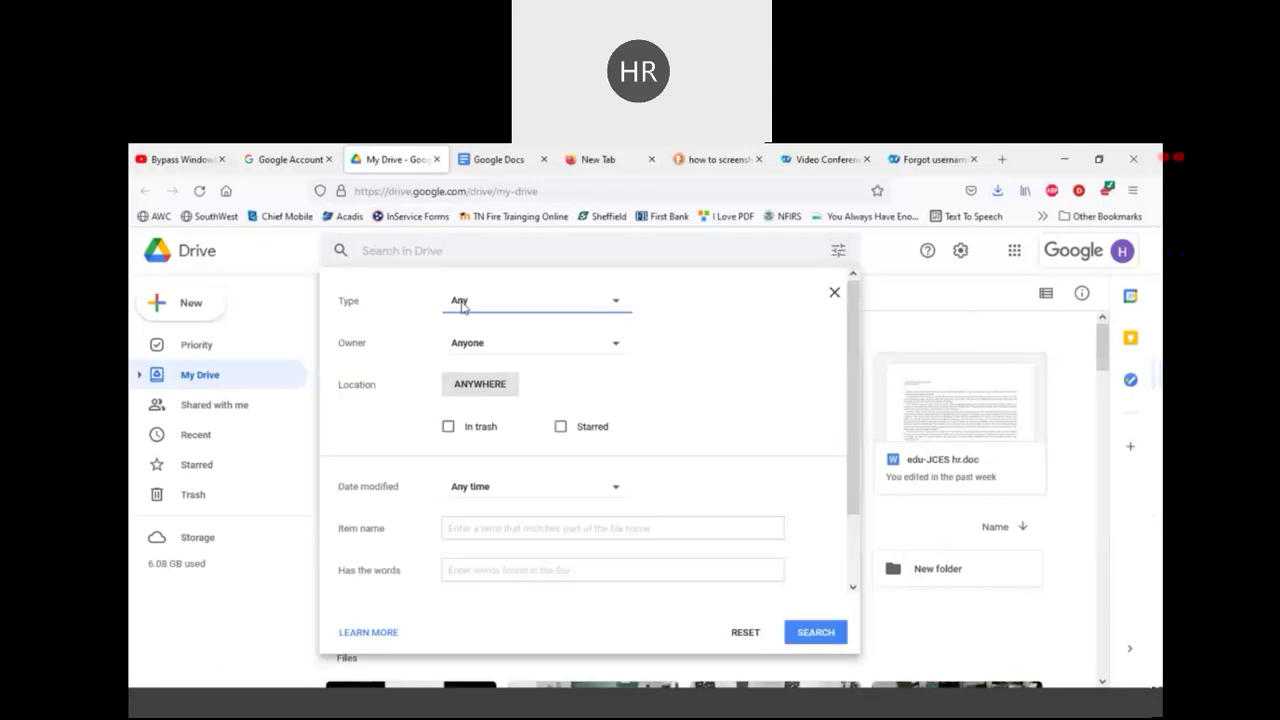
pyautogui.click(615, 303)
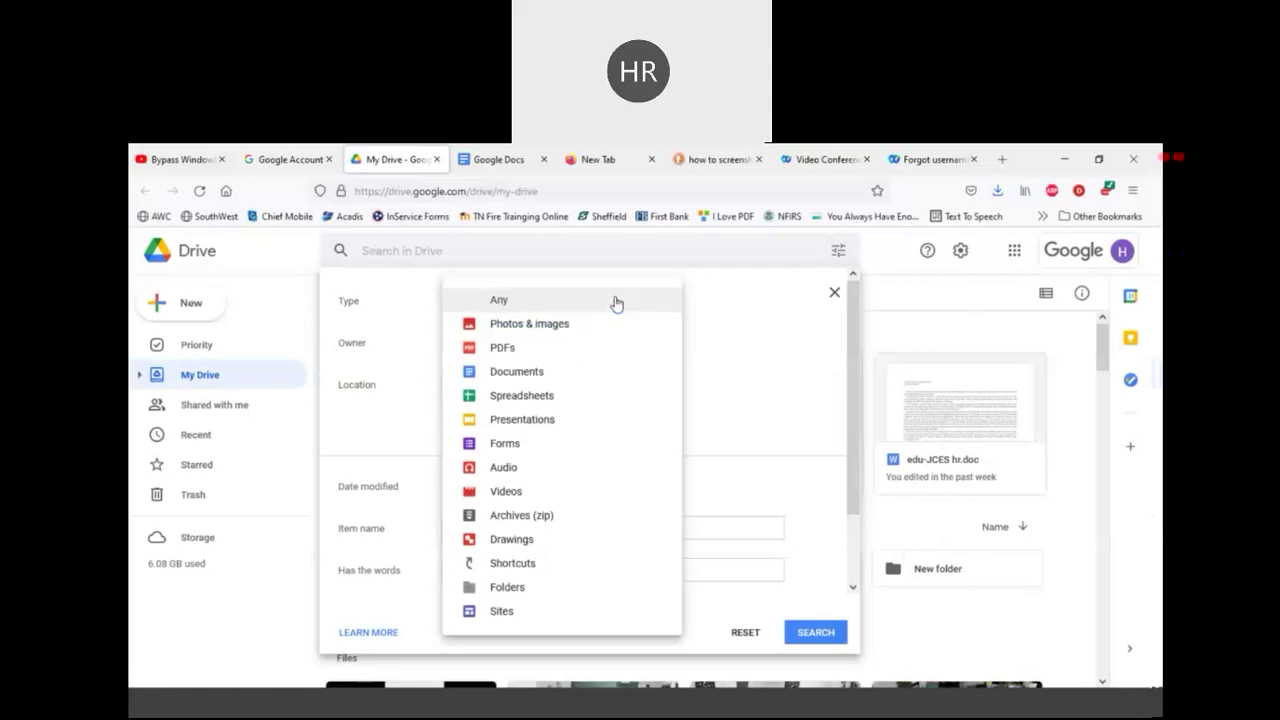
pyautogui.click(612, 302)
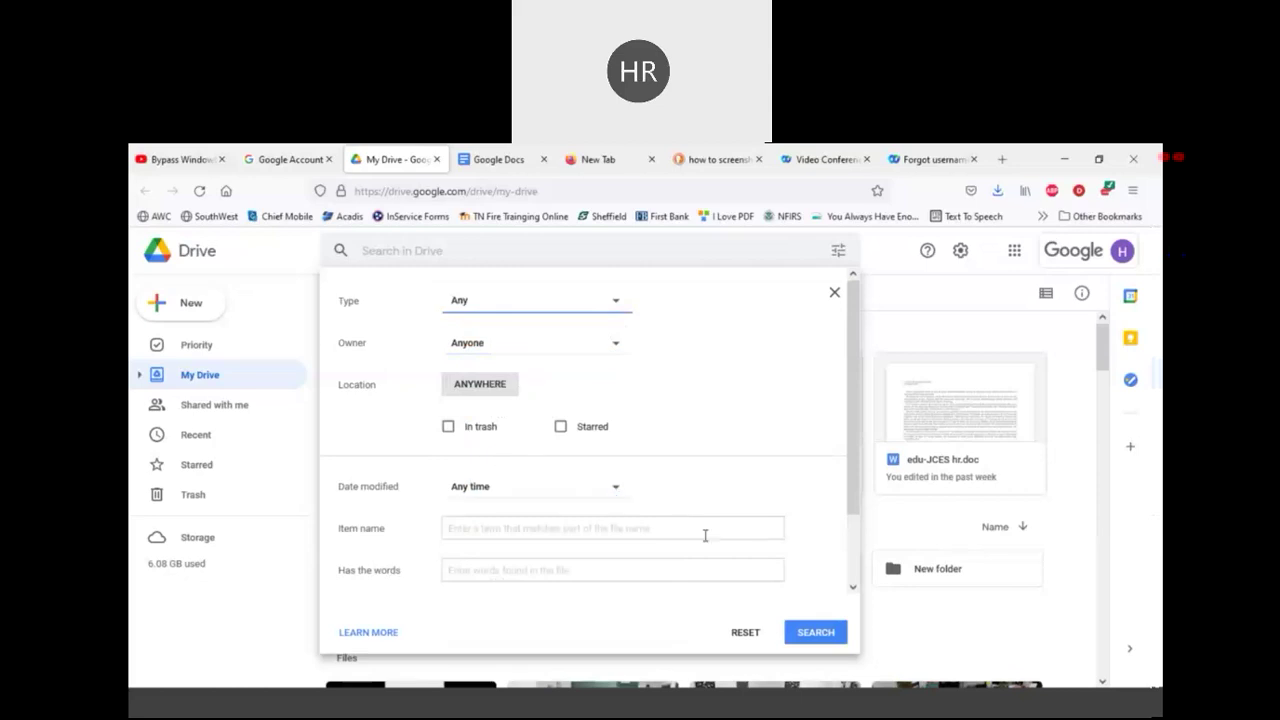
pyautogui.click(591, 569)
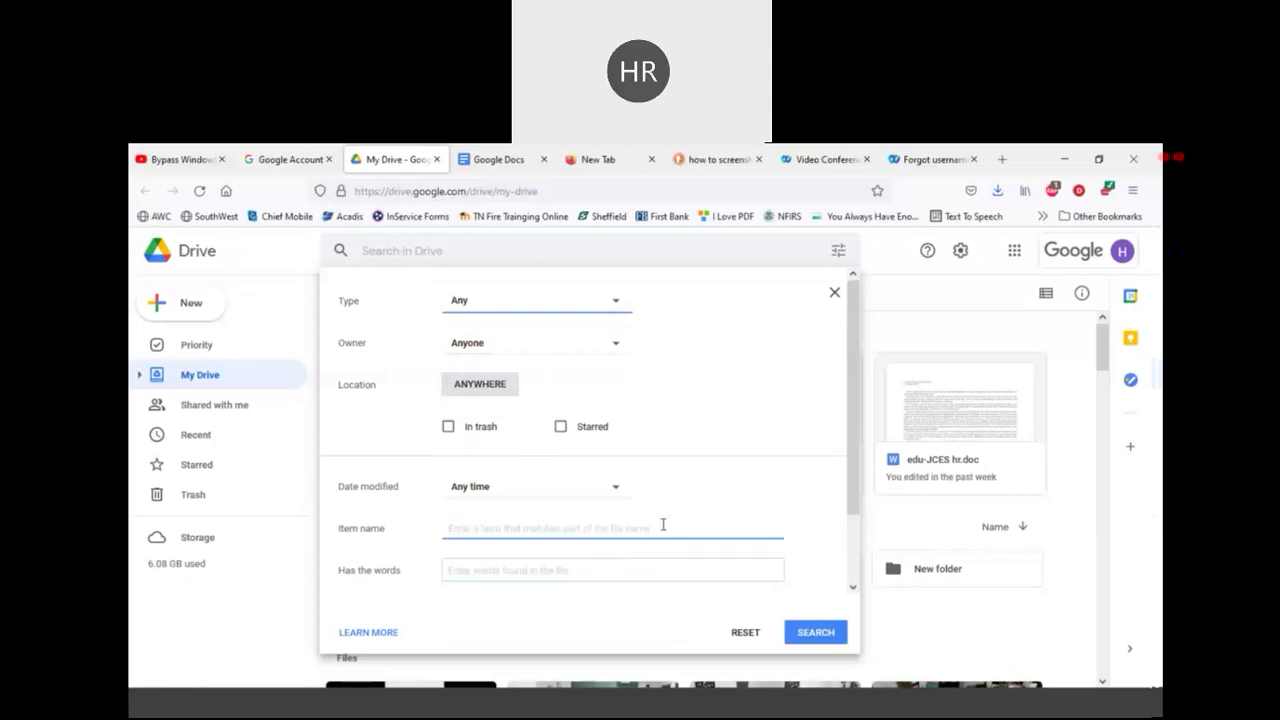
pyautogui.click(834, 298)
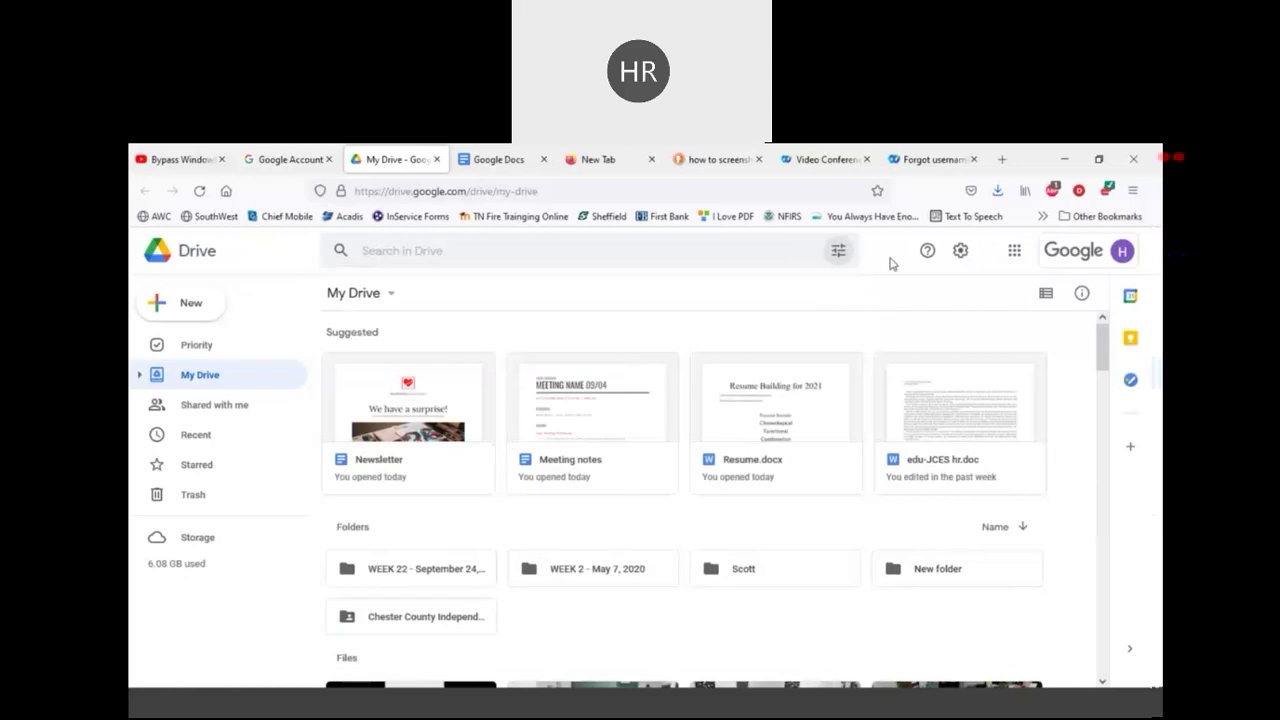
# Step: Look through the Google apps available from within Drive, and close the list
pyautogui.click(1013, 252)
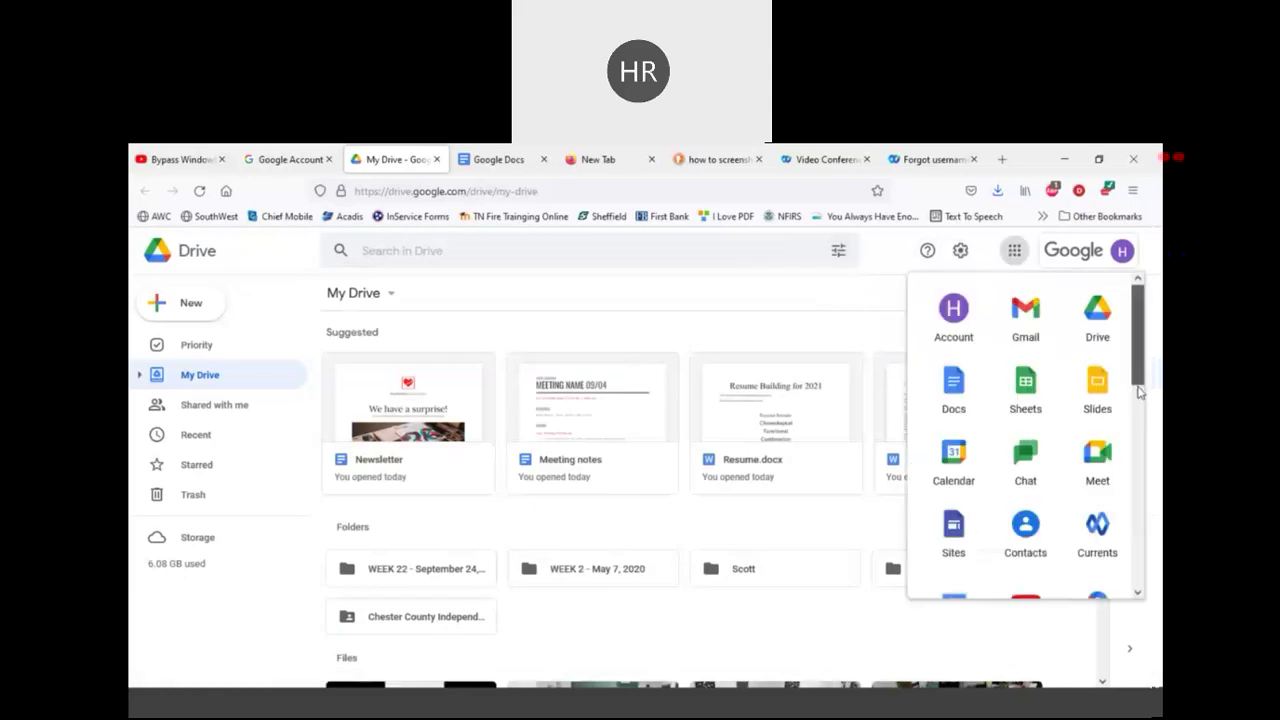
pyautogui.scroll(-4, 1100, 400)
pyautogui.scroll(1, 1122, 365)
pyautogui.scroll(4, 1122, 365)
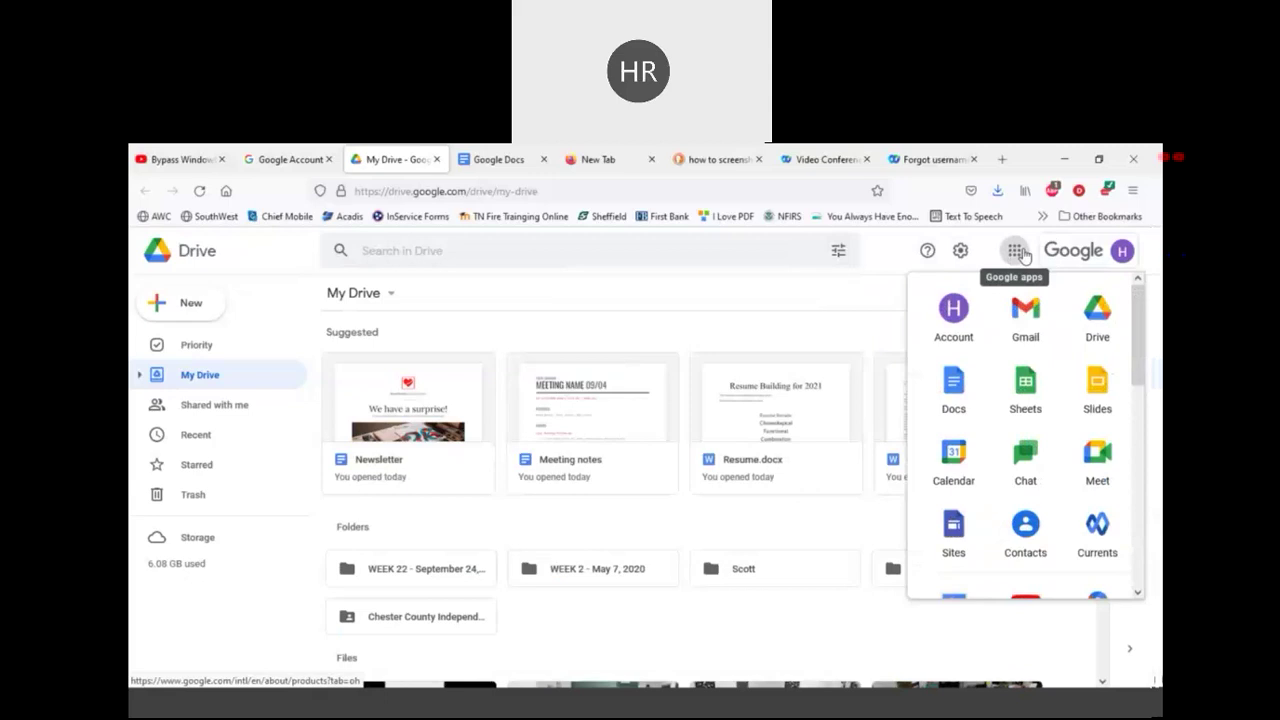
pyautogui.click(1020, 252)
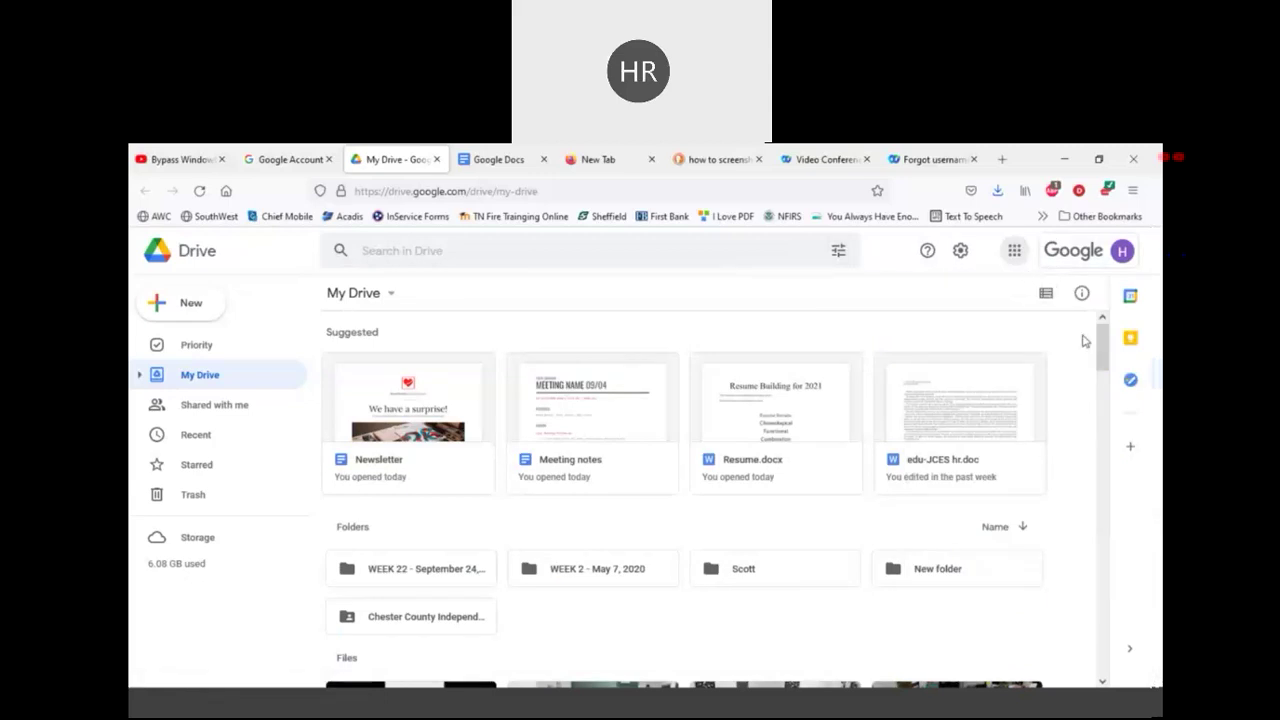
# Step: Switch My Drive to list layout and look through the folders and files
pyautogui.scroll(-4, 1086, 400)
pyautogui.scroll(3, 1085, 583)
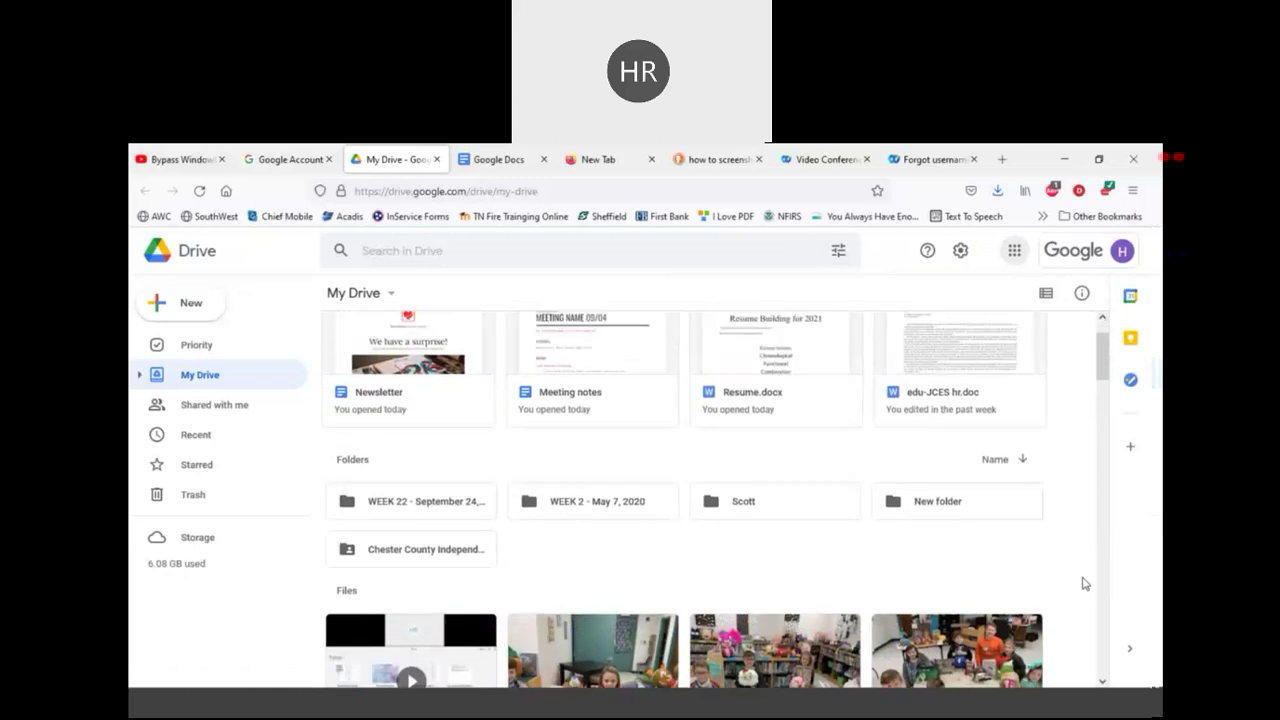
pyautogui.scroll(1, 1057, 587)
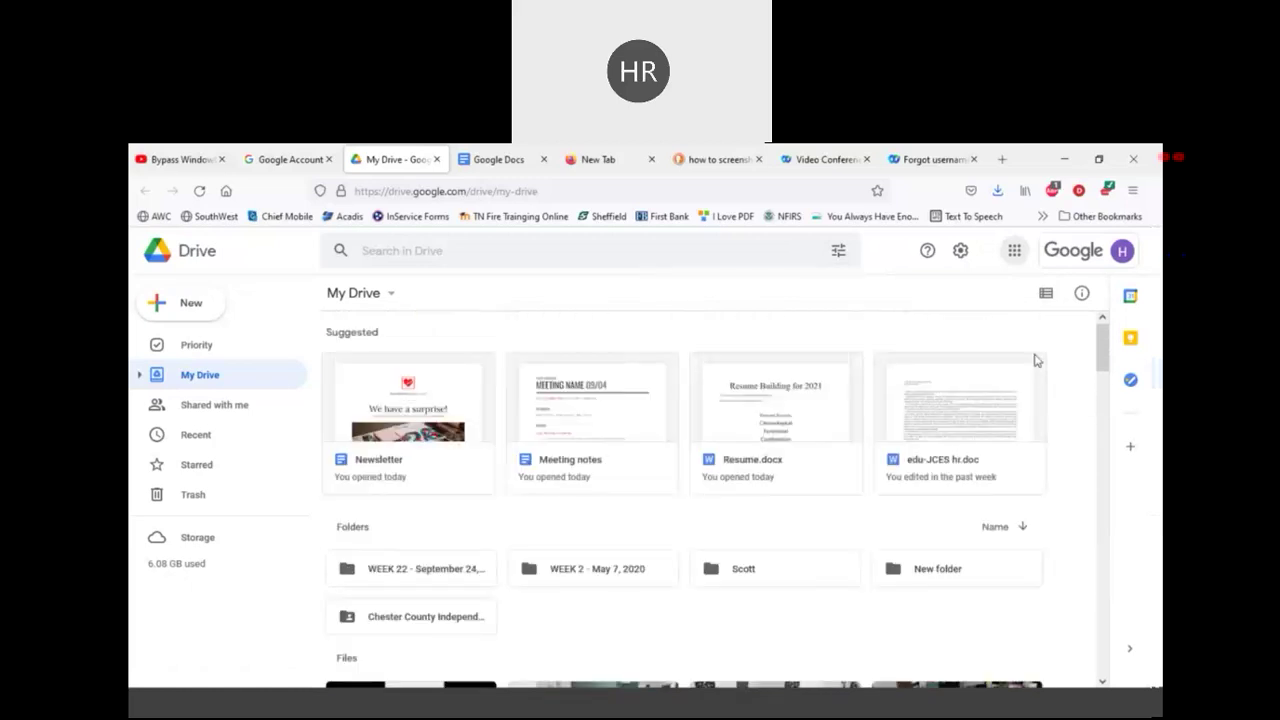
pyautogui.click(1046, 294)
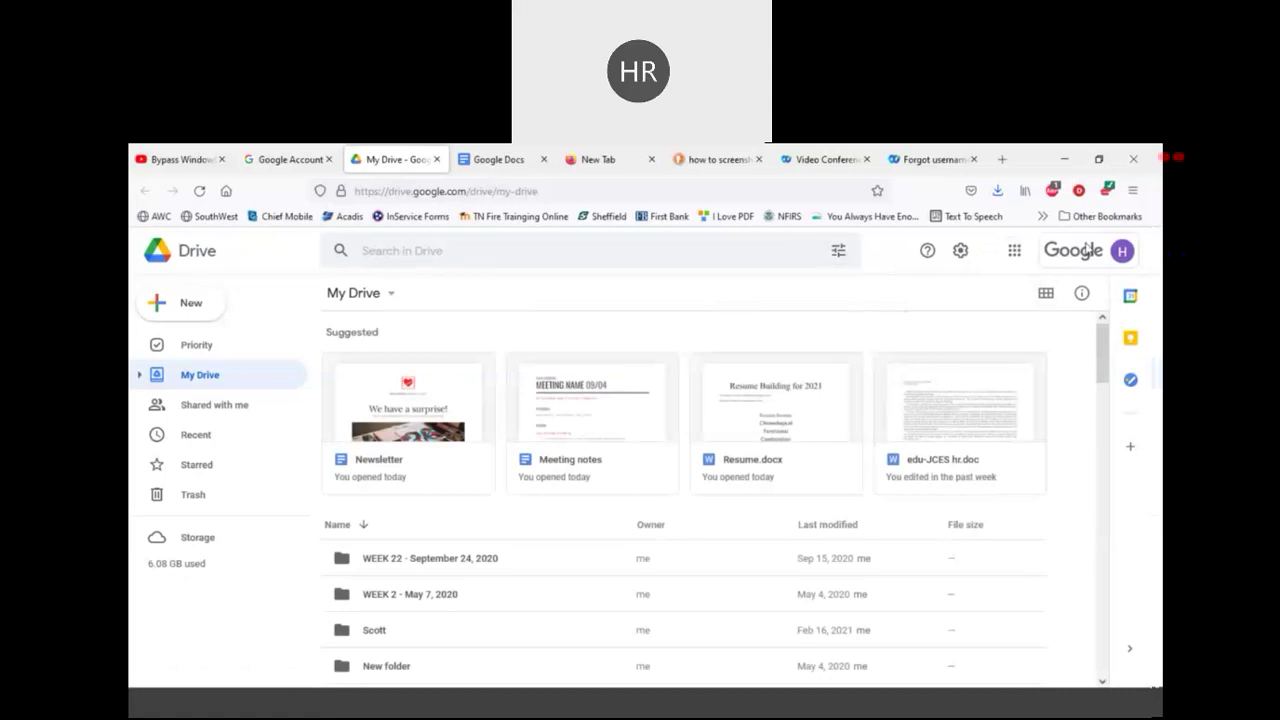
pyautogui.scroll(-3, 1073, 420)
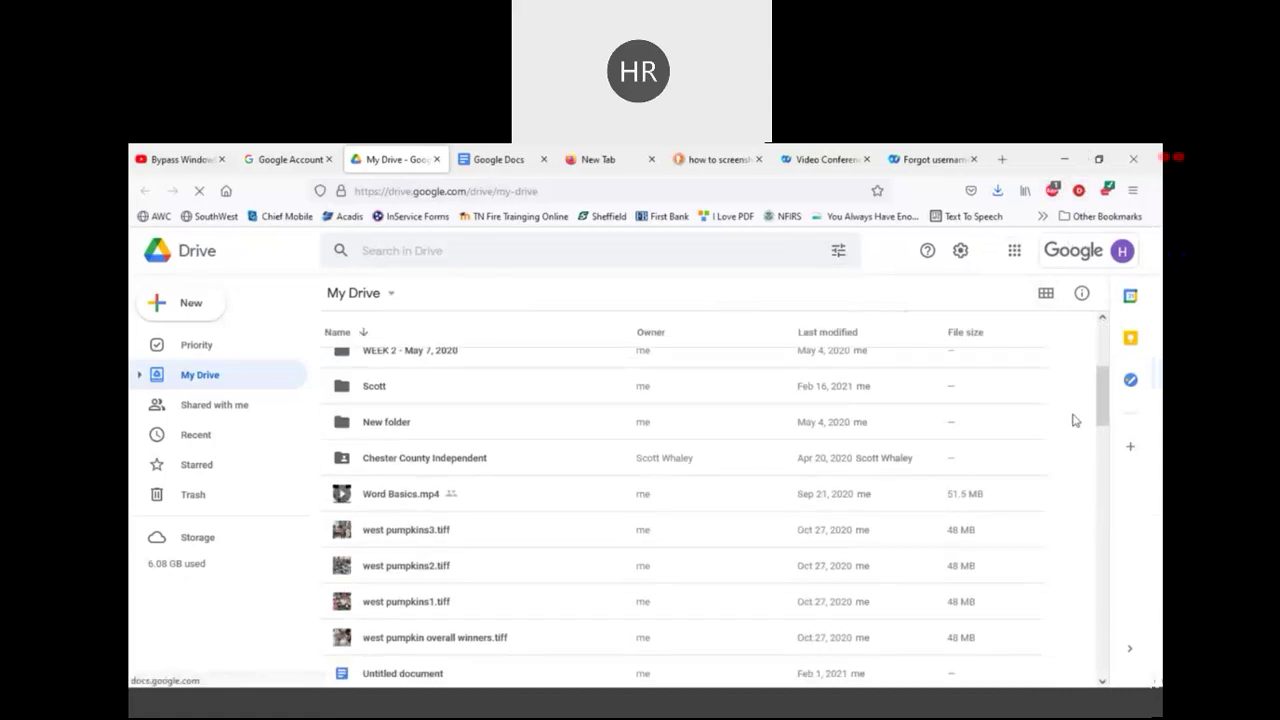
pyautogui.scroll(-2, 1075, 300)
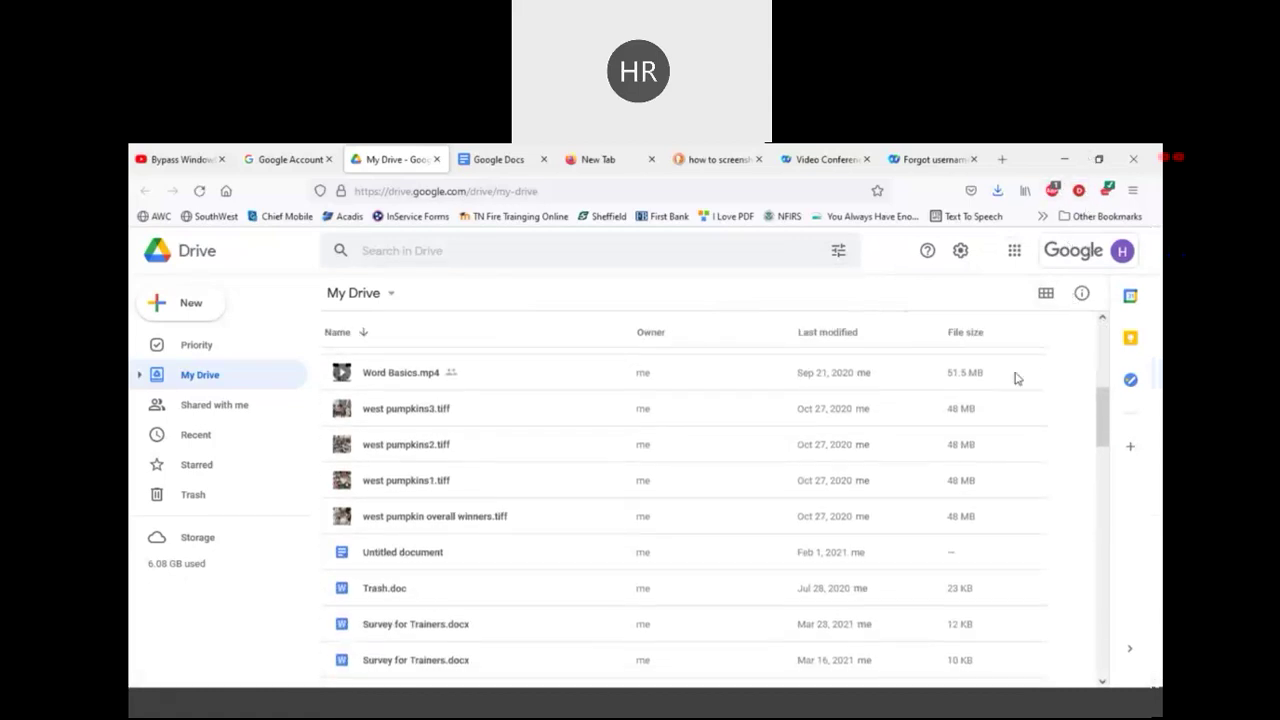
pyautogui.scroll(-3, 1100, 428)
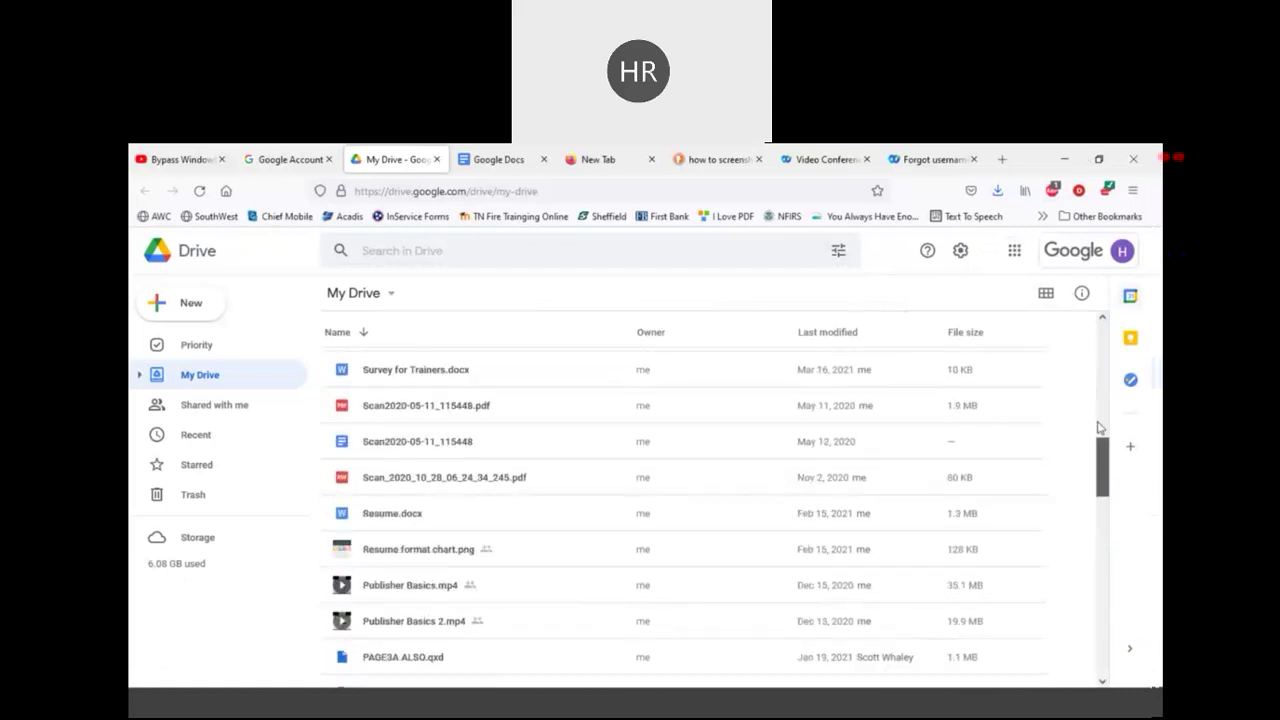
pyautogui.scroll(7, 1100, 428)
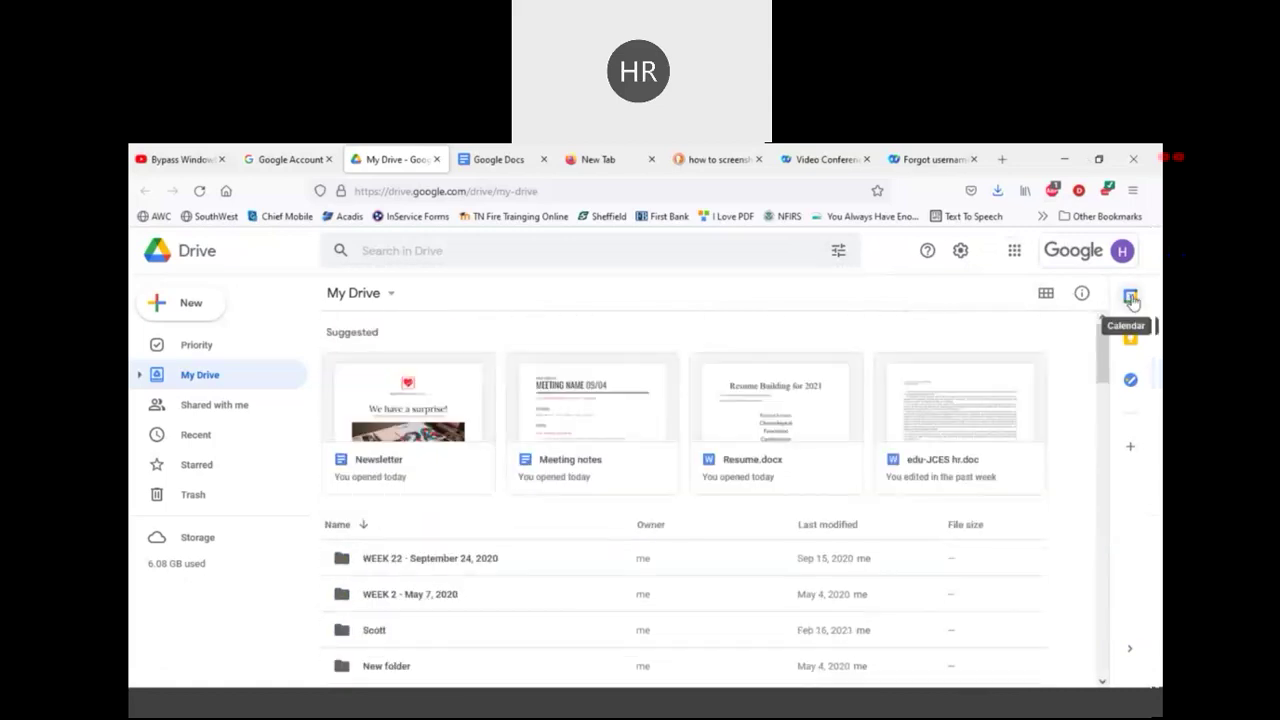
# Step: Preview Calendar, Keep and Tasks alongside My Drive, and close the side view
pyautogui.click(1131, 299)
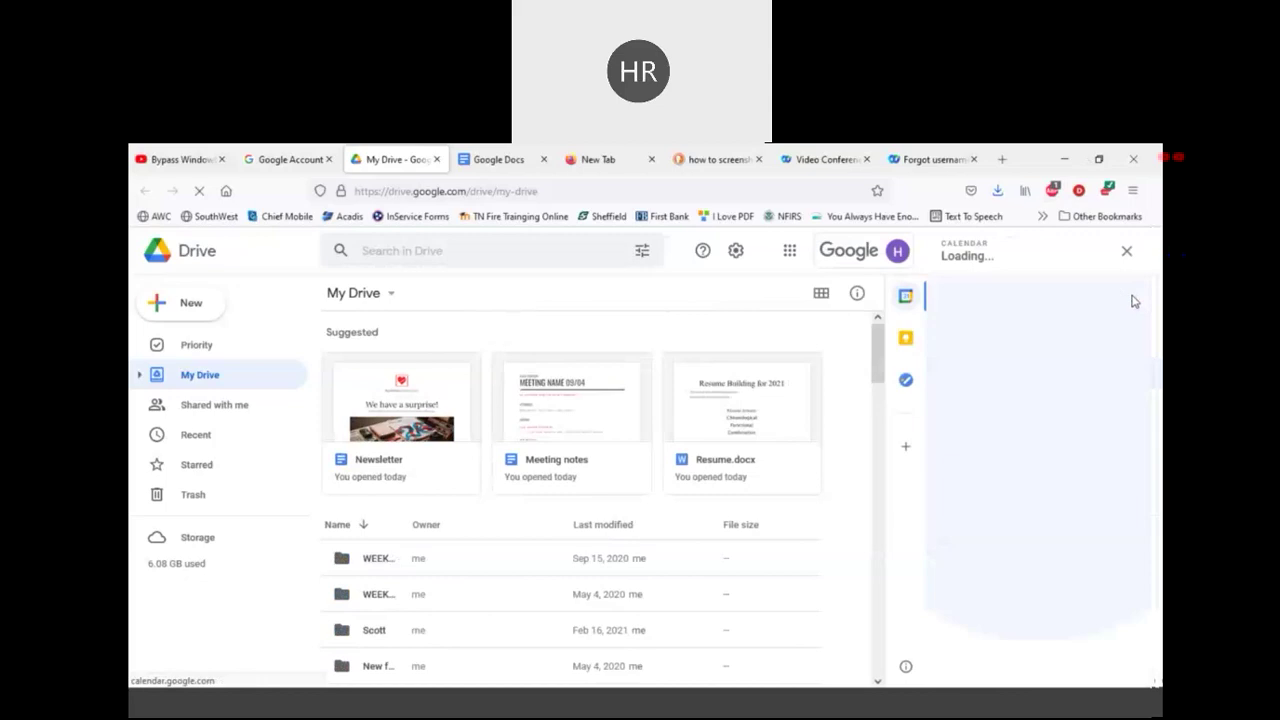
pyautogui.click(906, 345)
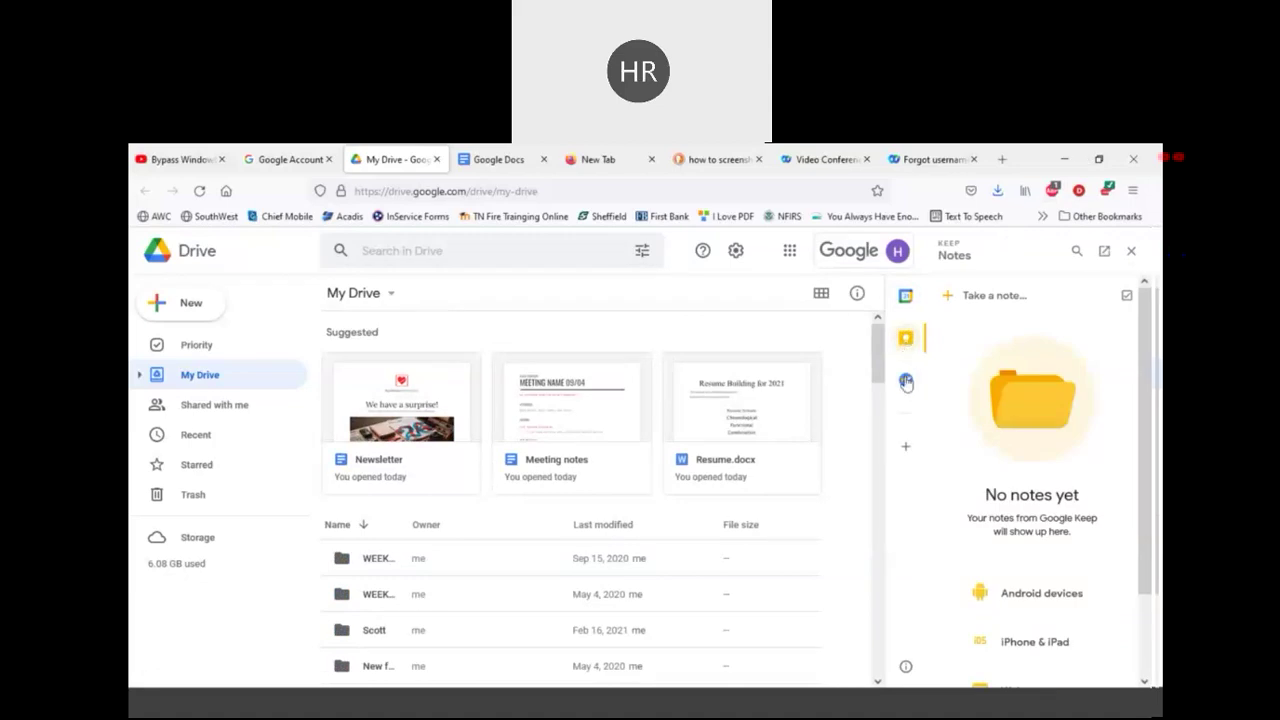
pyautogui.click(906, 384)
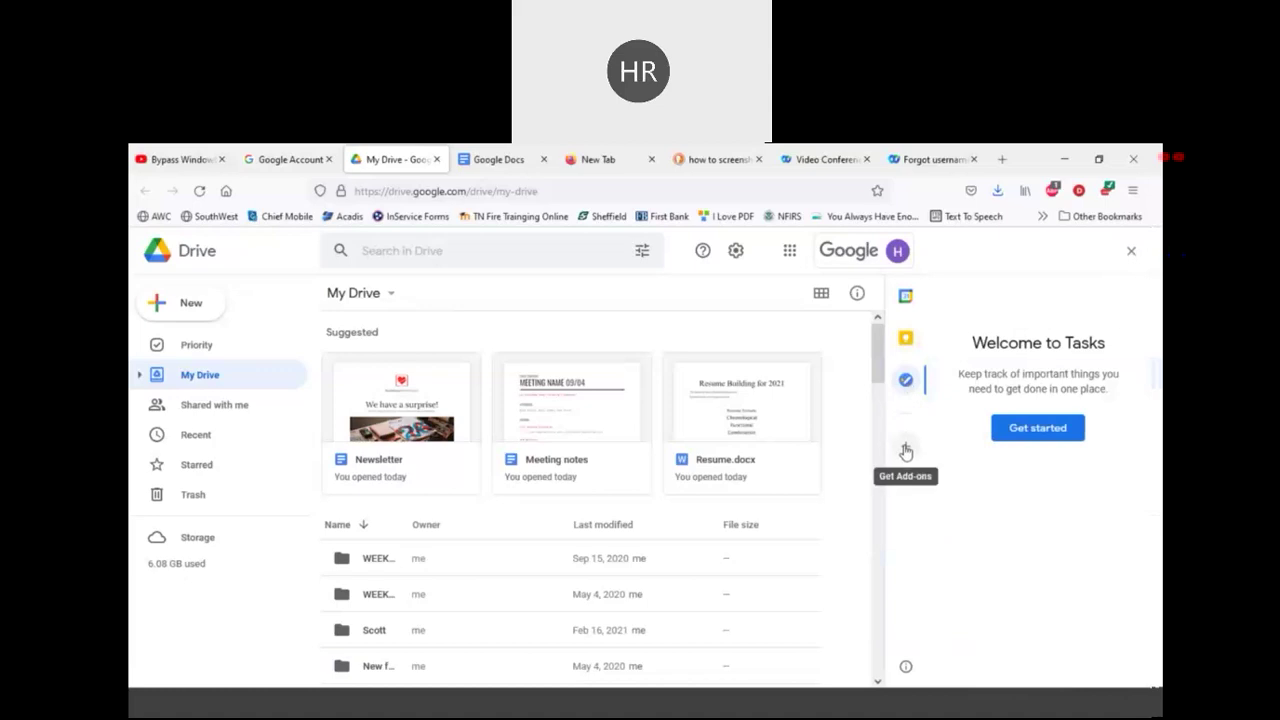
pyautogui.click(1133, 252)
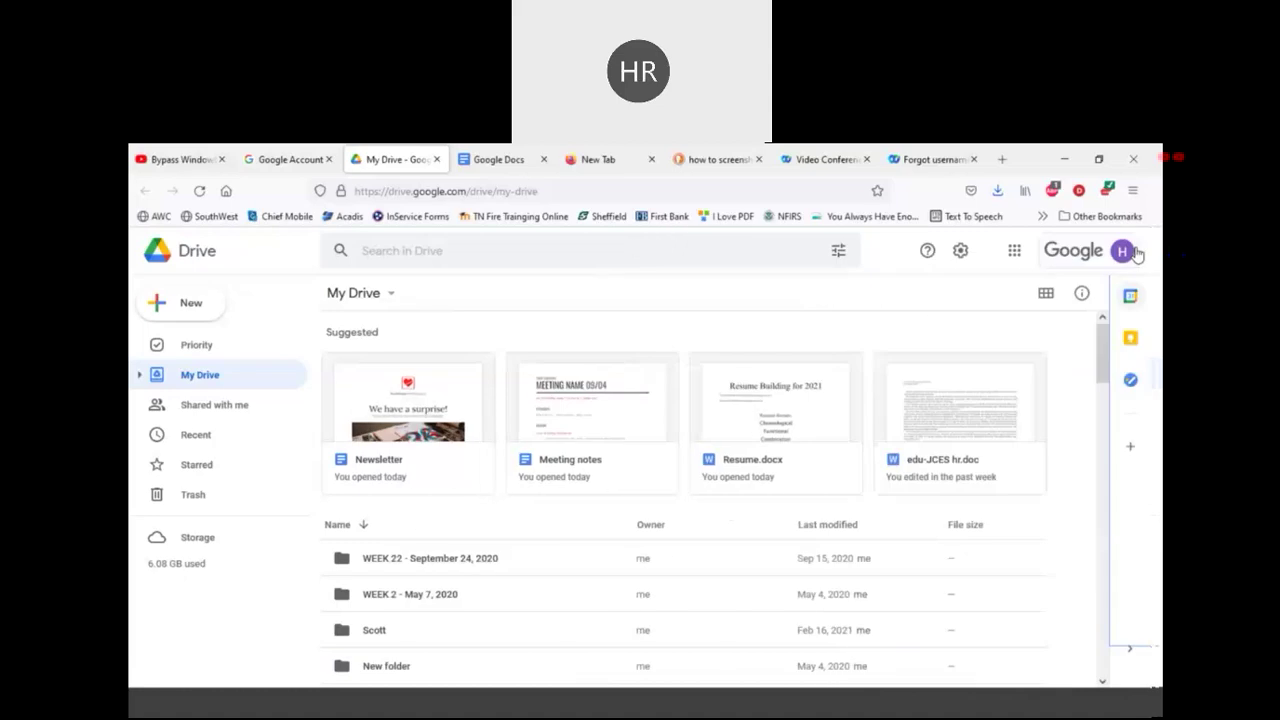
# Step: Look through the options for creating or uploading new items in Drive, including the additional ones, and close the list
pyautogui.click(197, 318)
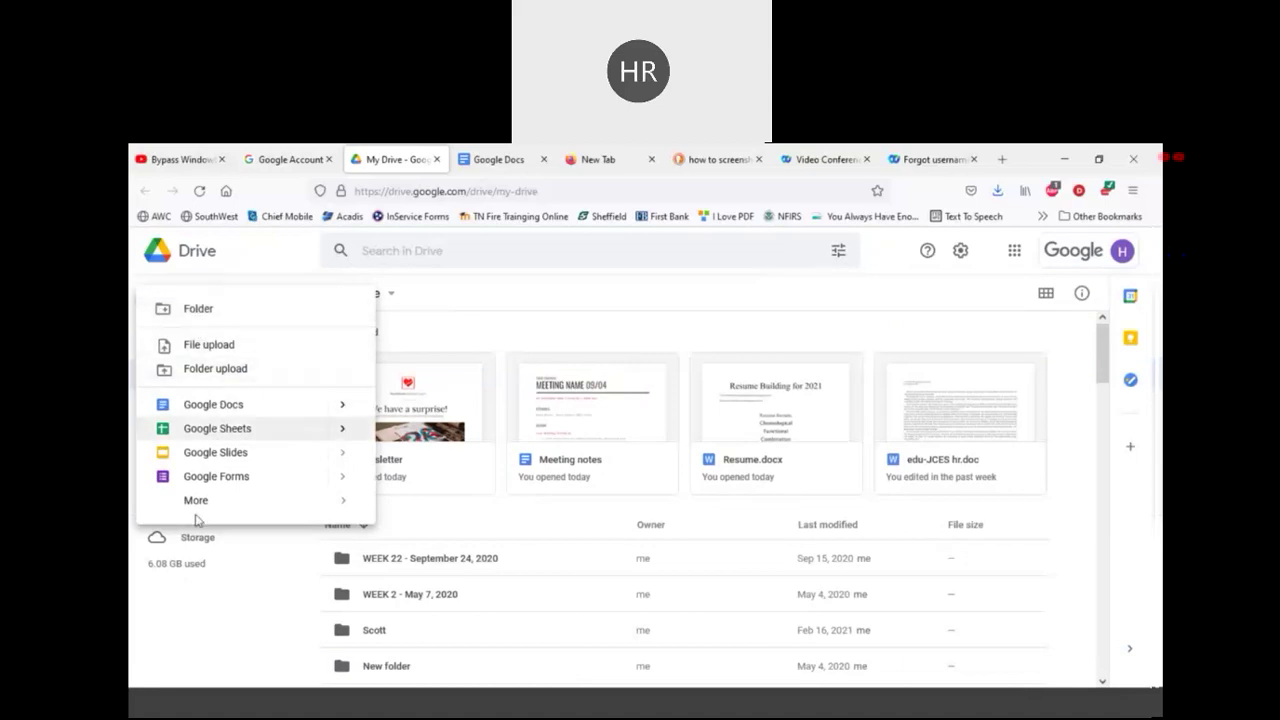
pyautogui.moveTo(206, 508)
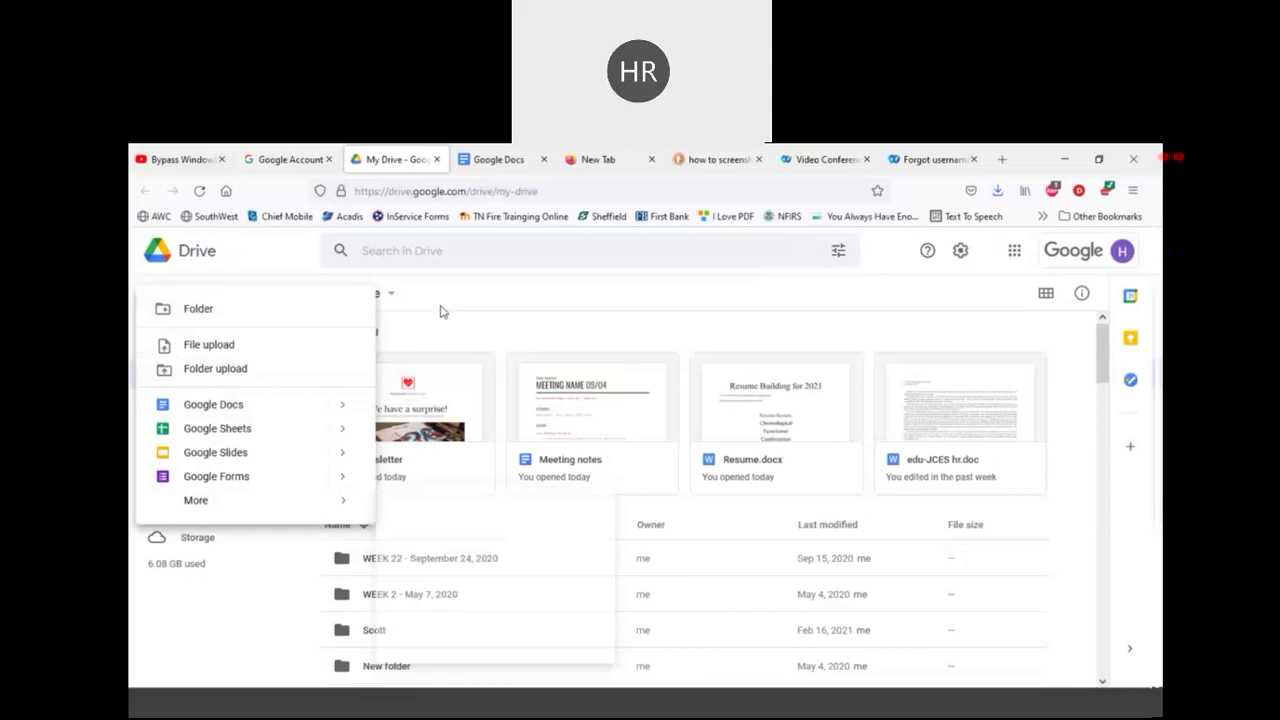
pyautogui.press('Escape')
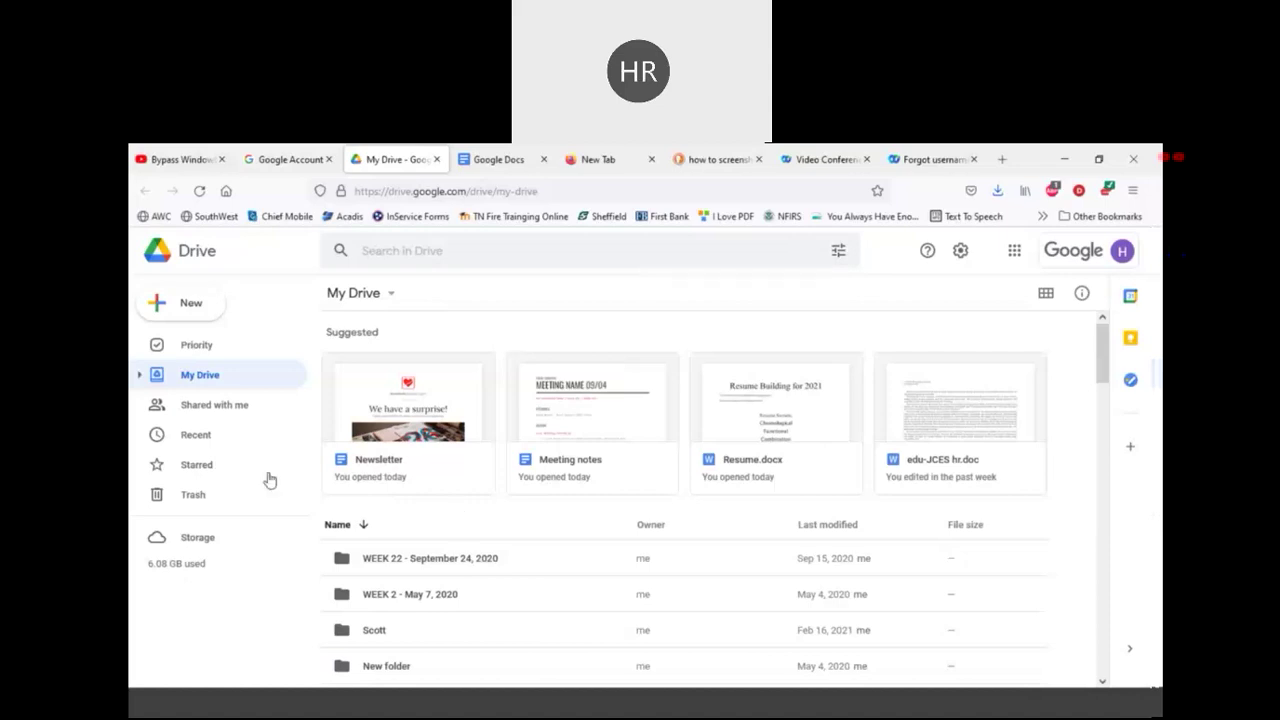
# Step: View the files shared with the account and the recently used files
pyautogui.click(258, 407)
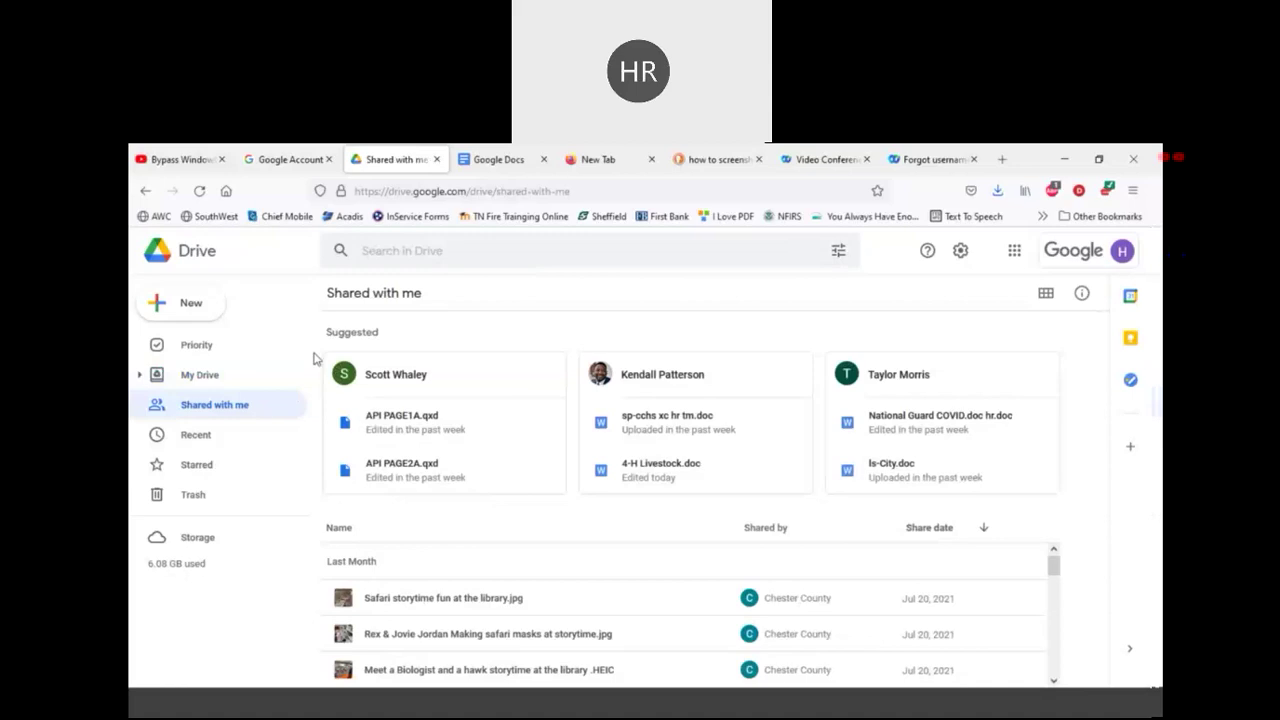
pyautogui.click(197, 441)
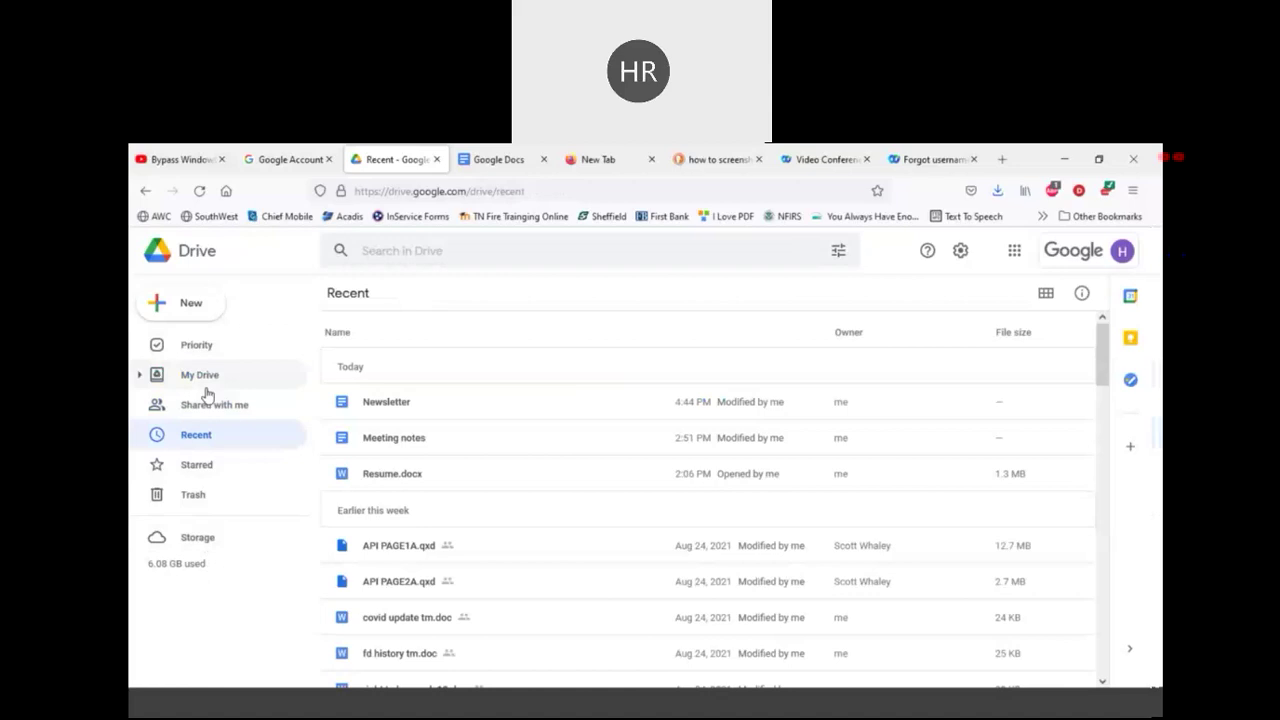
# Step: Upload the Google Drive Word document from the Library > classes folder on the Memorex USB (F:) drive
pyautogui.click(205, 305)
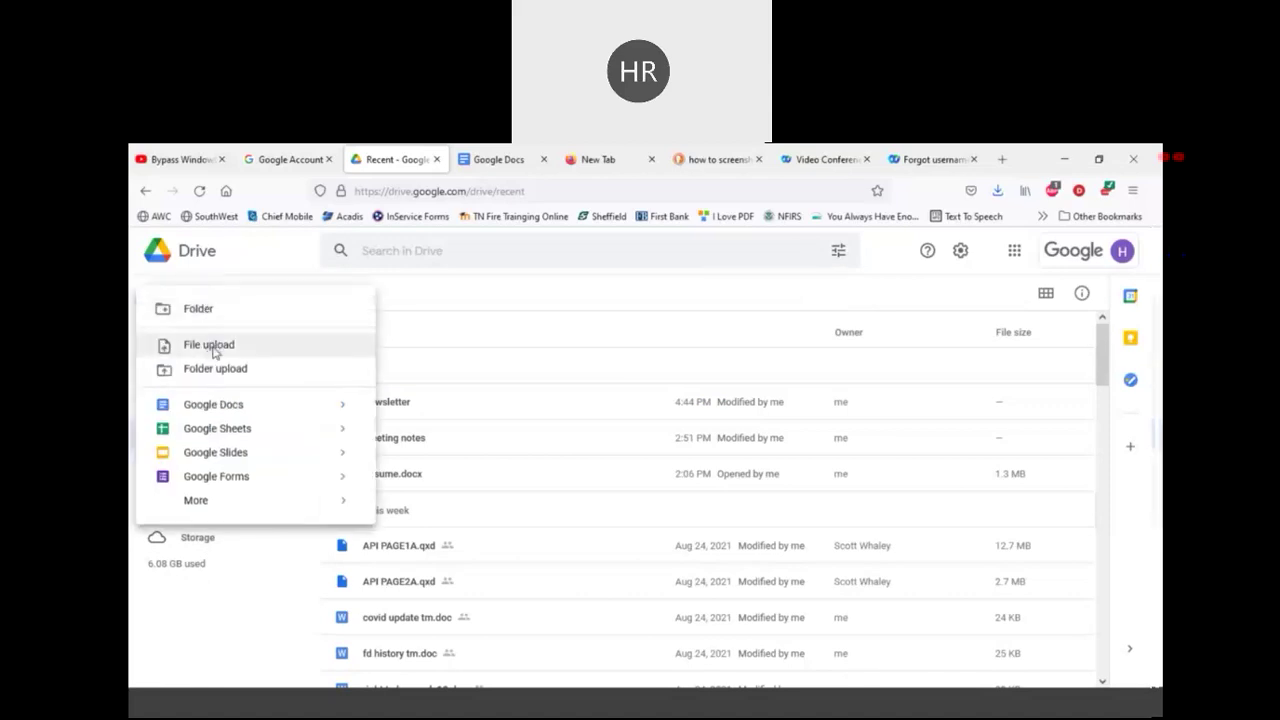
pyautogui.click(213, 346)
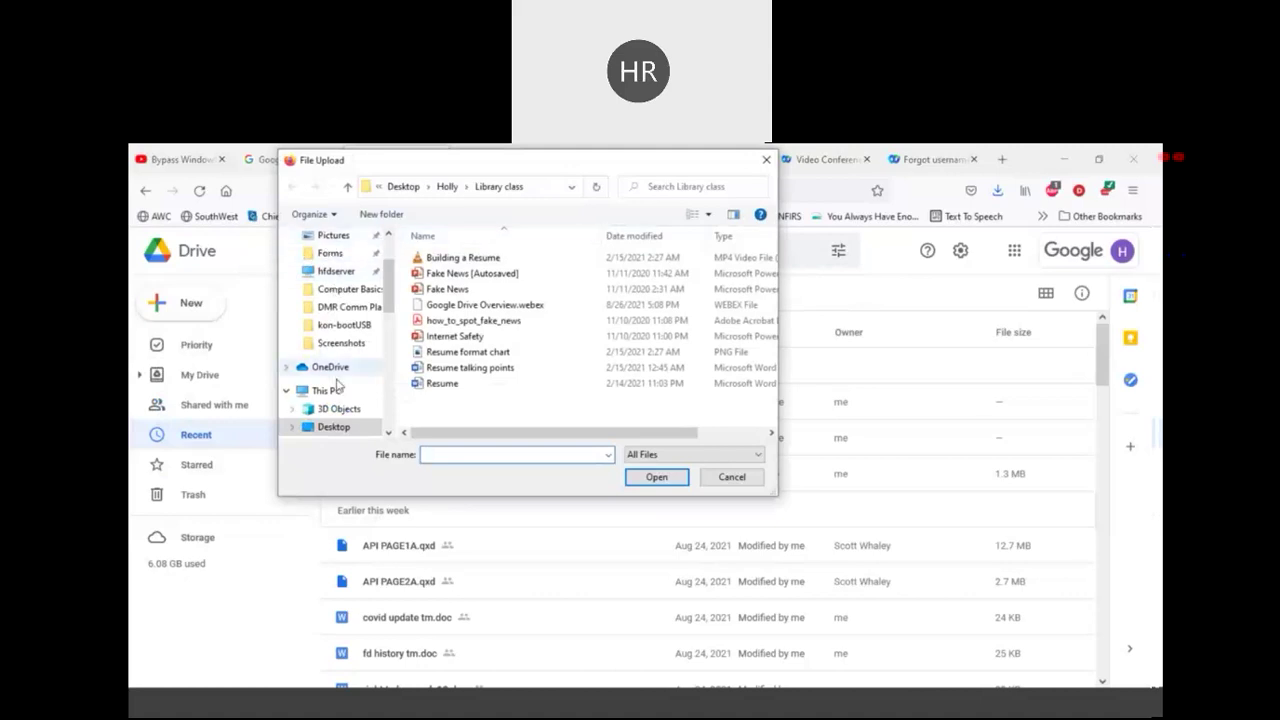
pyautogui.scroll(-1, 393, 303)
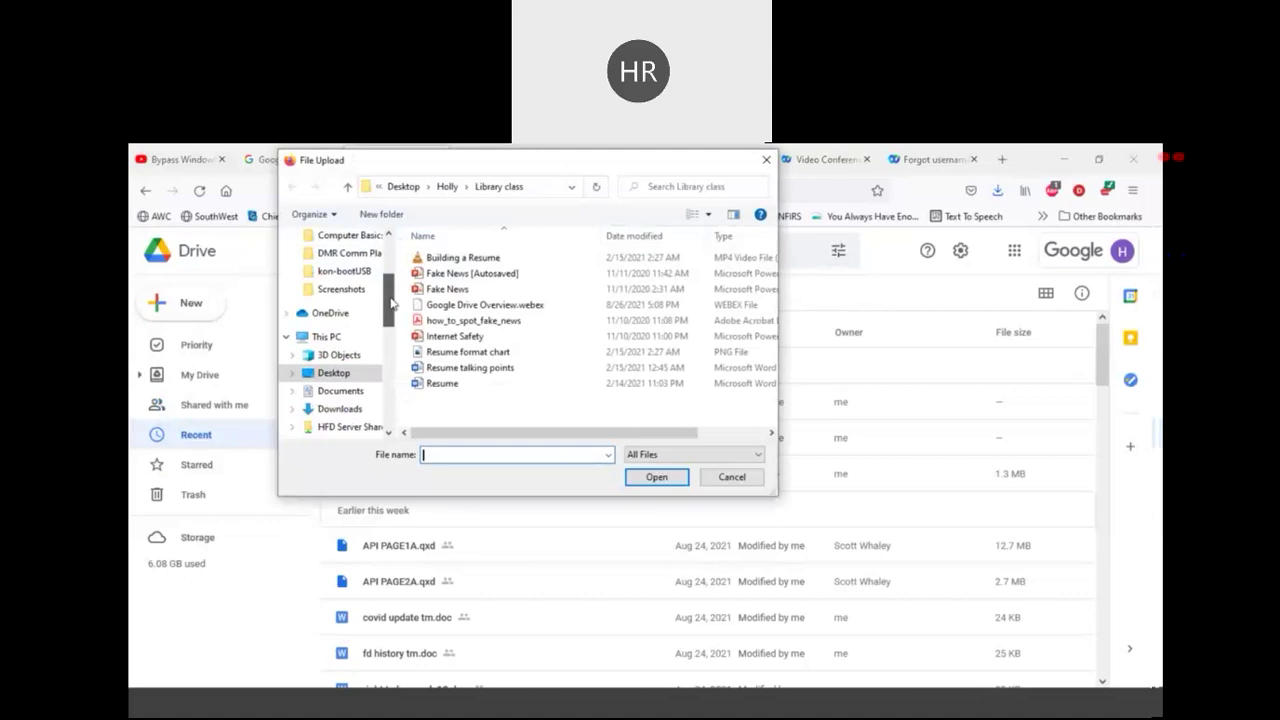
pyautogui.moveTo(393, 300); pyautogui.dragTo(389, 372)
pyautogui.click(351, 333)
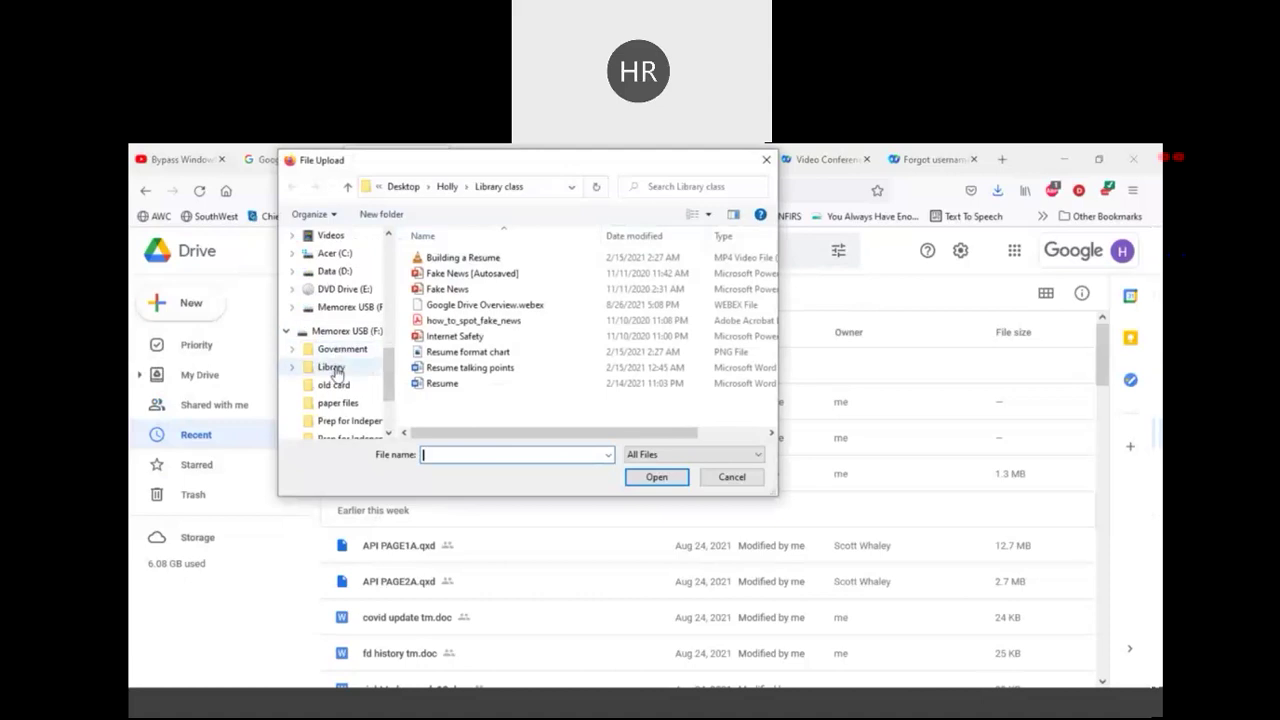
pyautogui.click(332, 368)
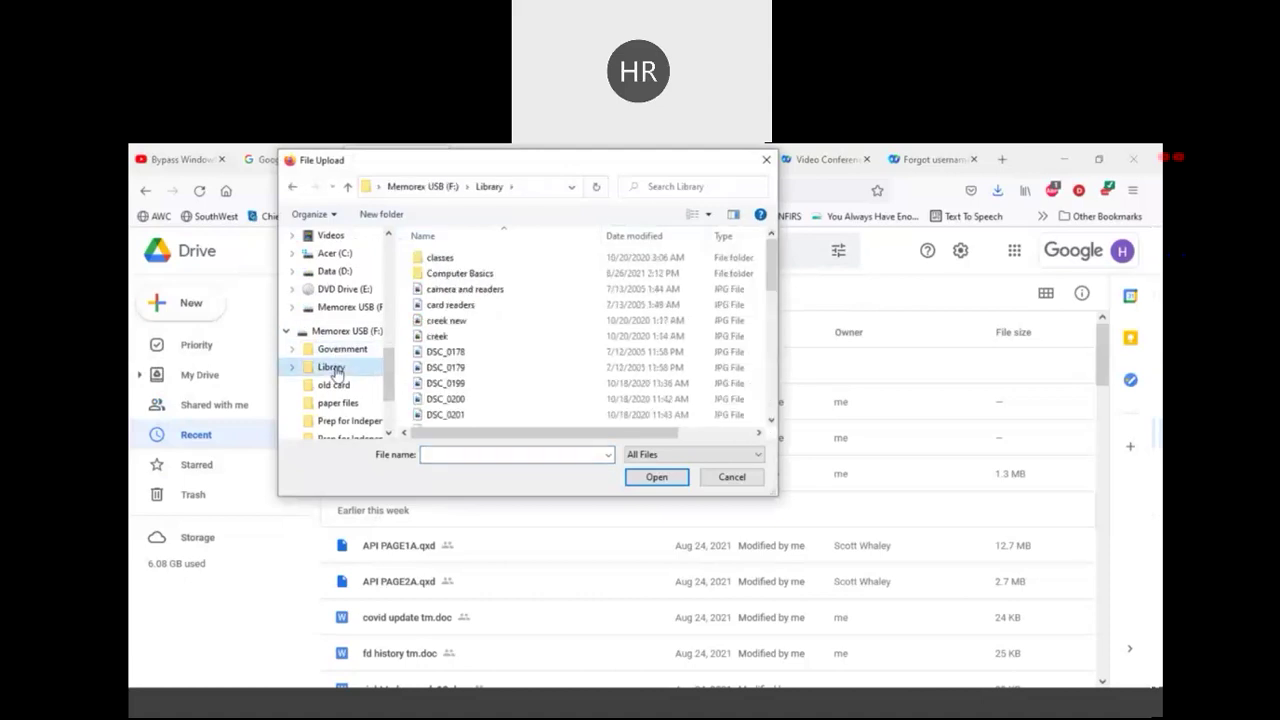
pyautogui.doubleClick(455, 262)
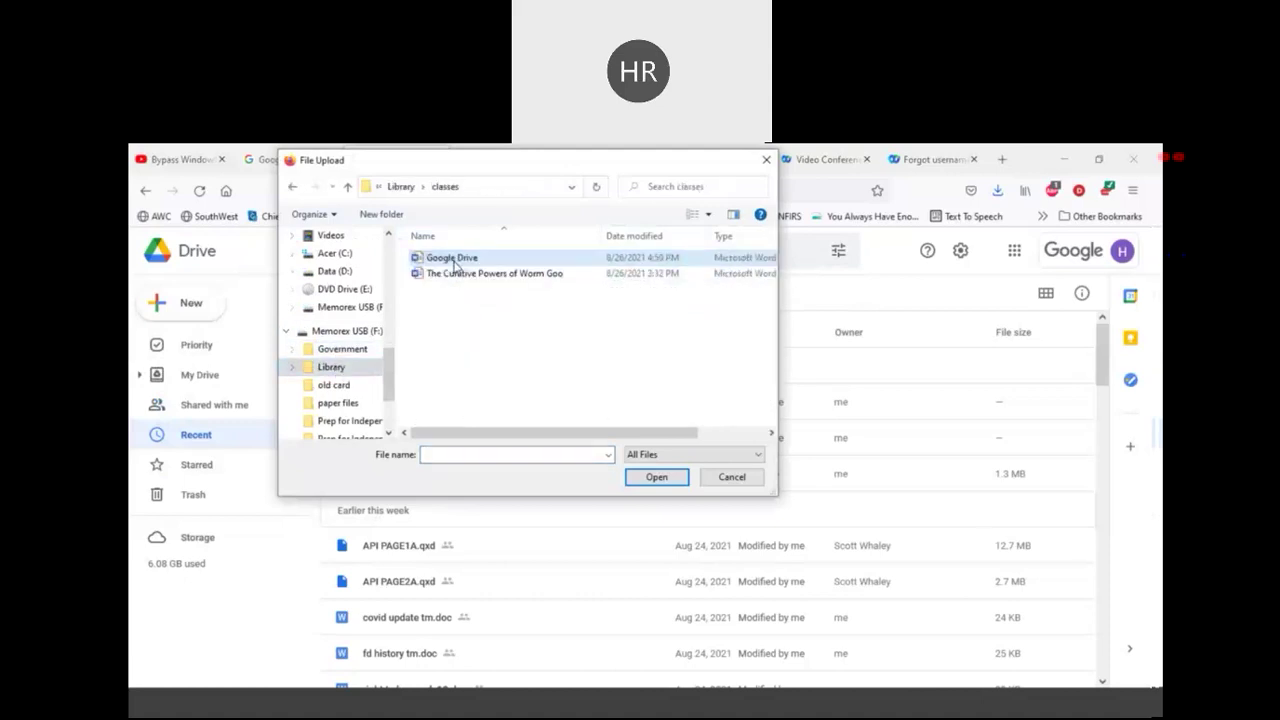
pyautogui.doubleClick(472, 262)
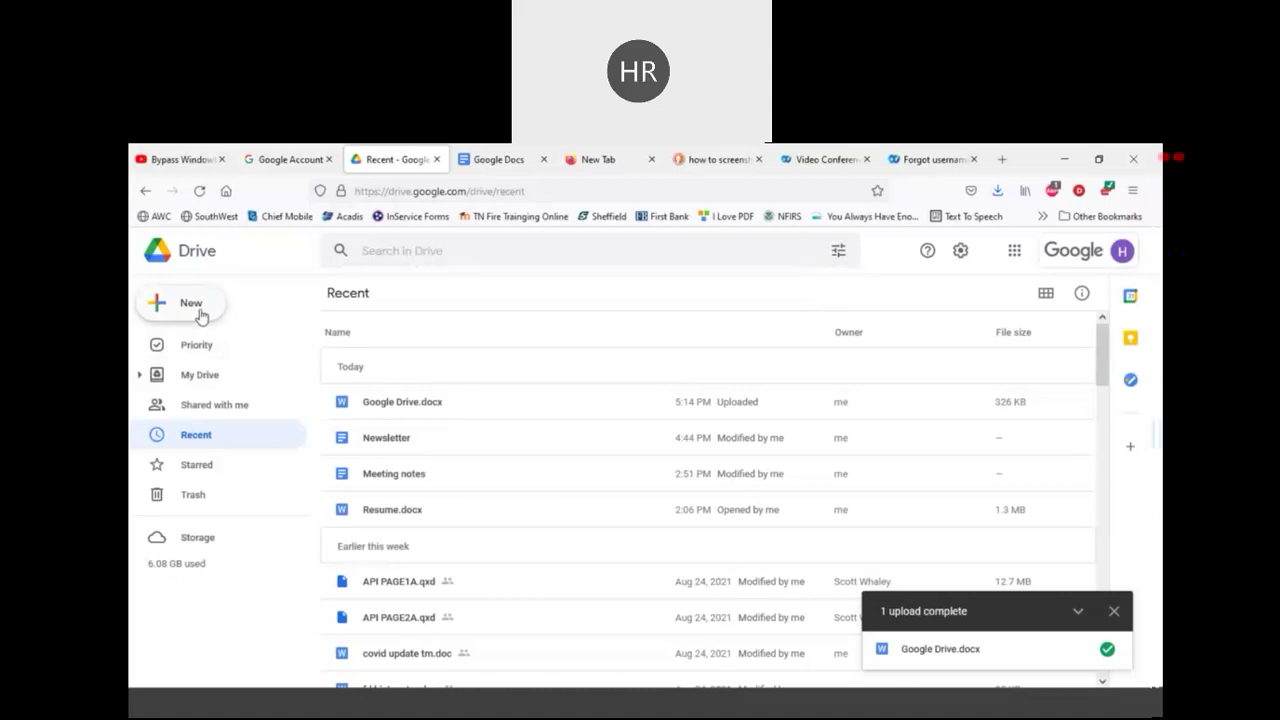
# Step: Return to My Drive and review which Google file types can be created, closing the list without choosing one
pyautogui.click(192, 376)
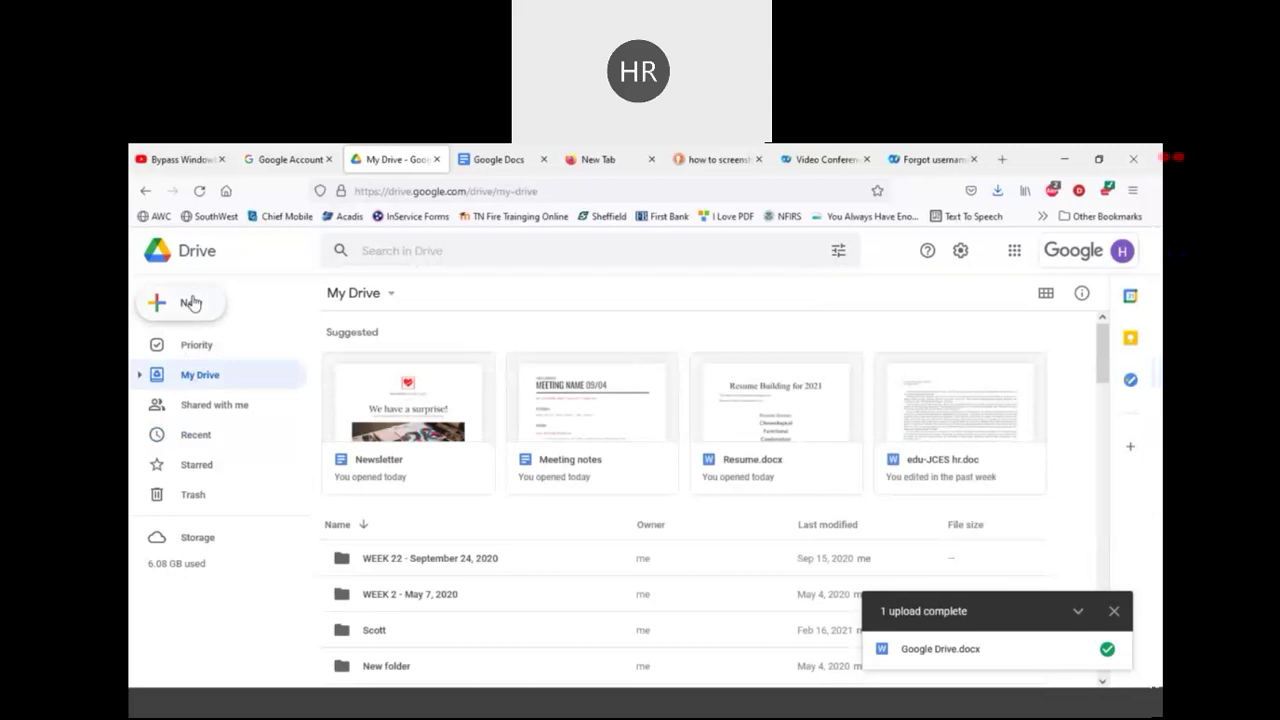
pyautogui.click(192, 303)
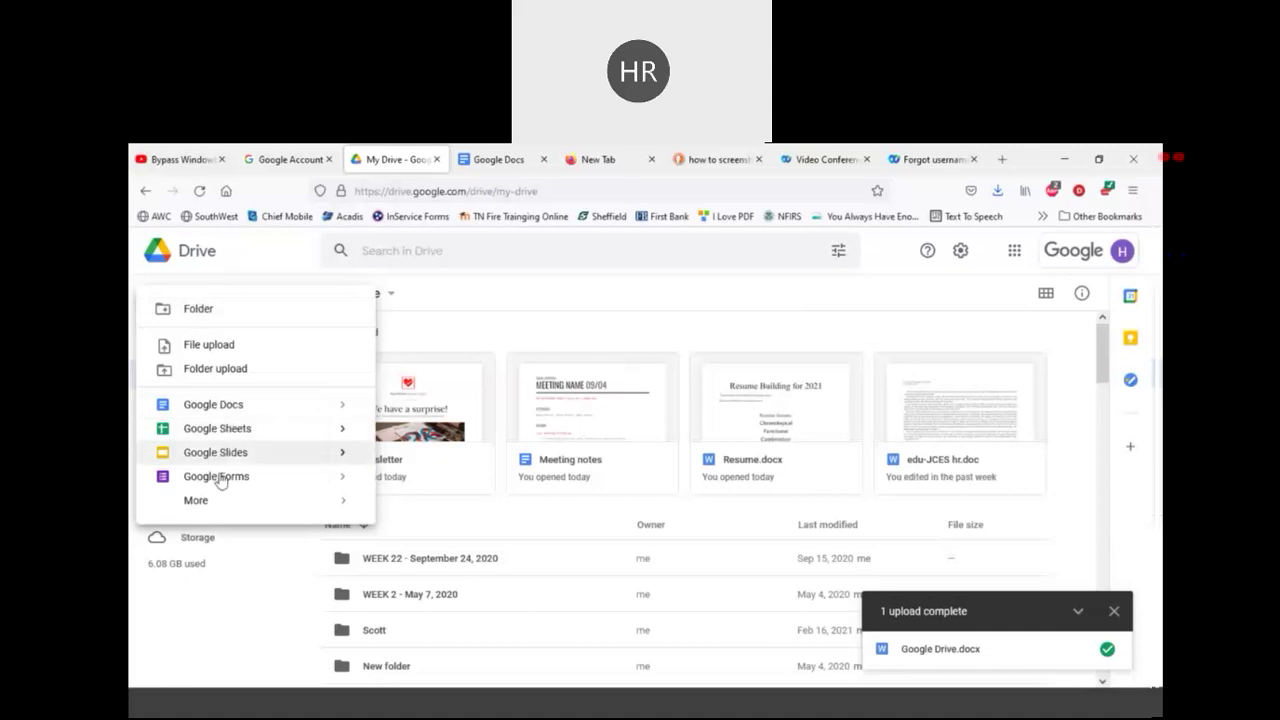
pyautogui.moveTo(214, 500)
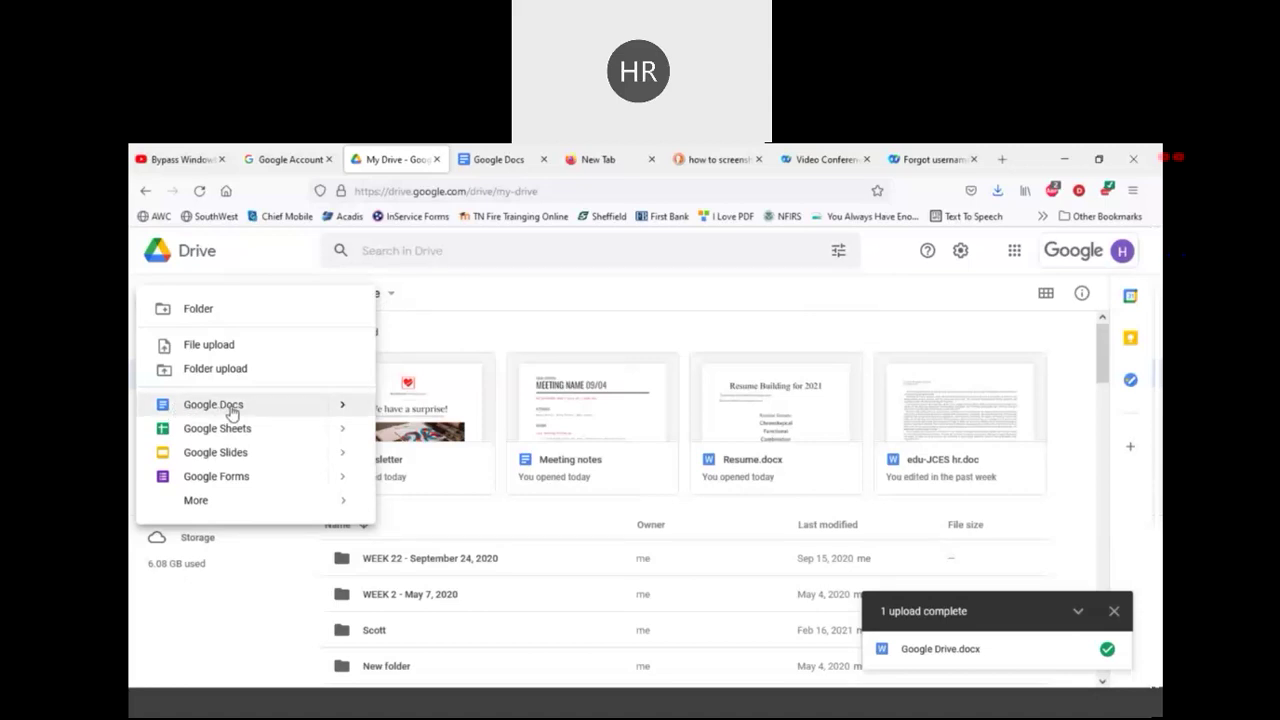
pyautogui.click(303, 337)
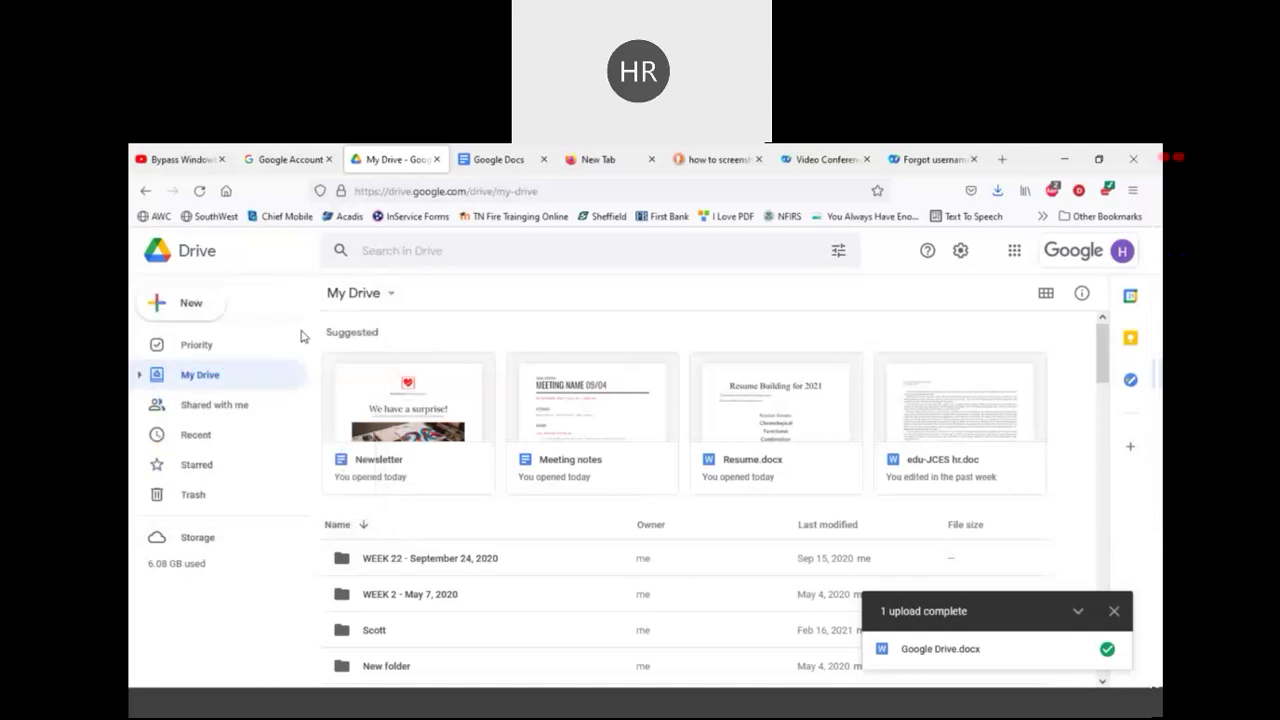
# Step: Open the uploaded Google Drive.docx from the recent files
pyautogui.click(212, 438)
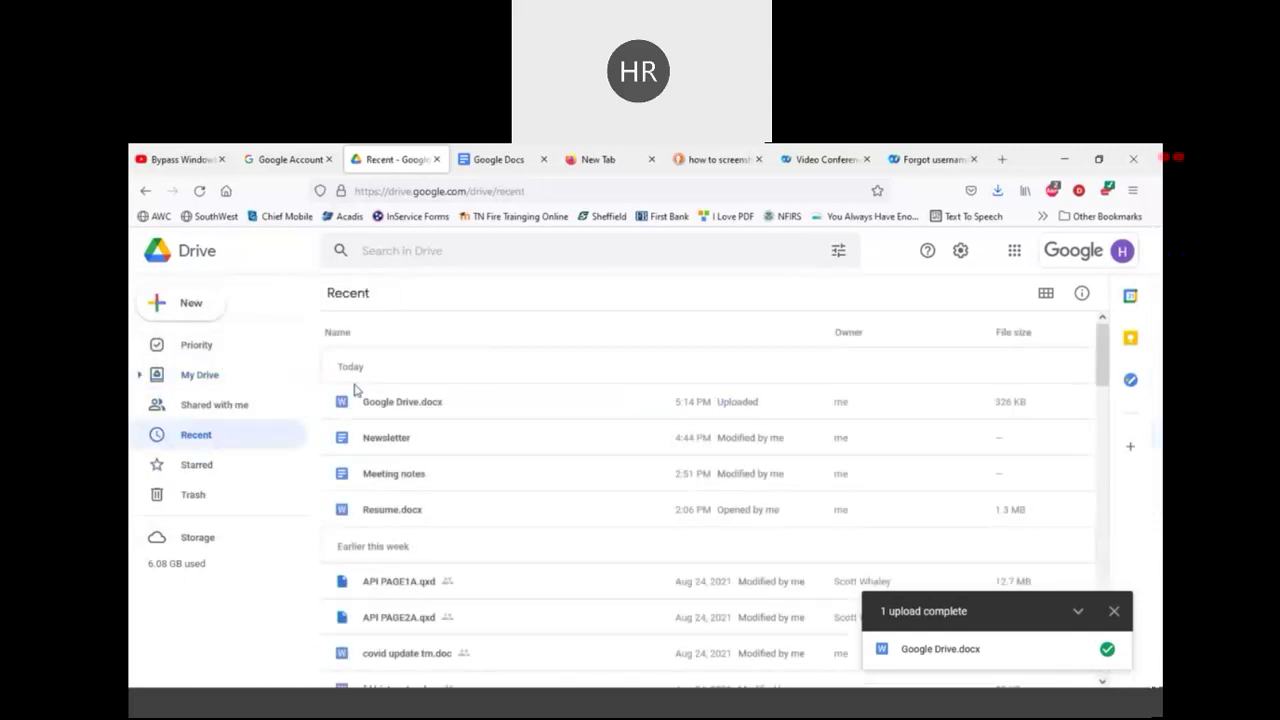
pyautogui.doubleClick(407, 412)
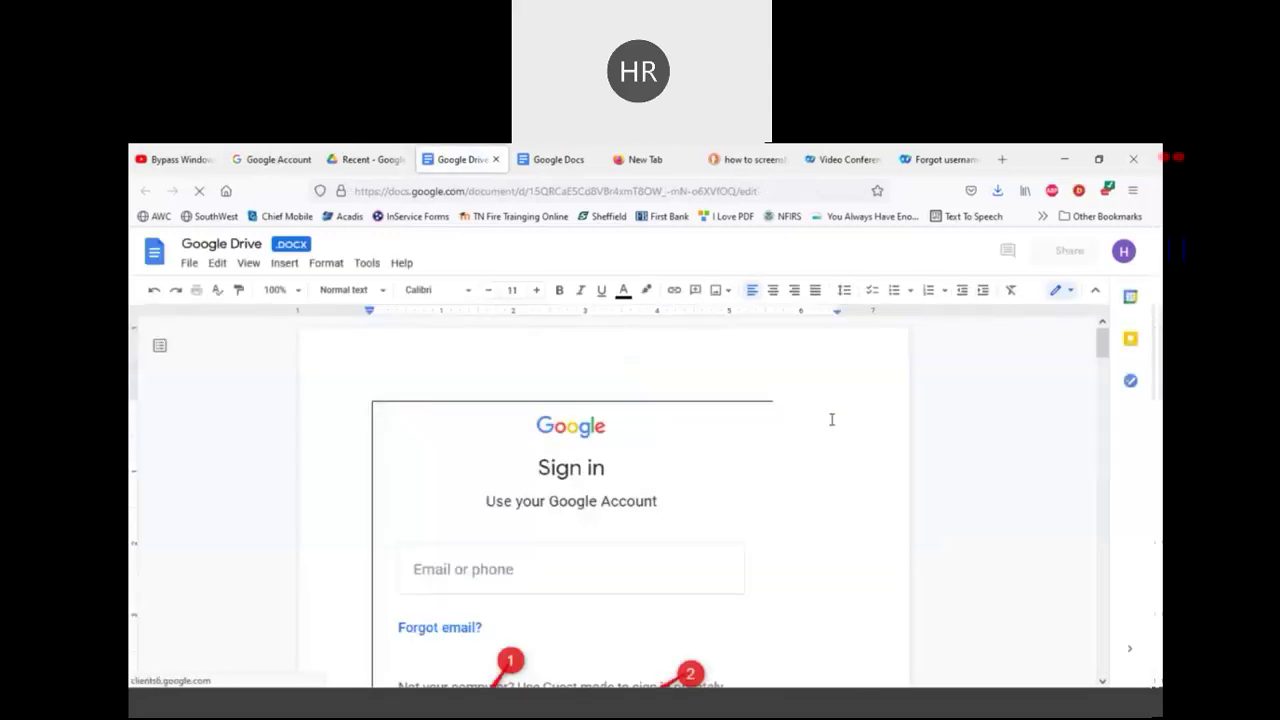
# Step: Examine the first page's sign-in screenshot with its numbered Create account and For myself instructions
pyautogui.scroll(-1, 831, 419)
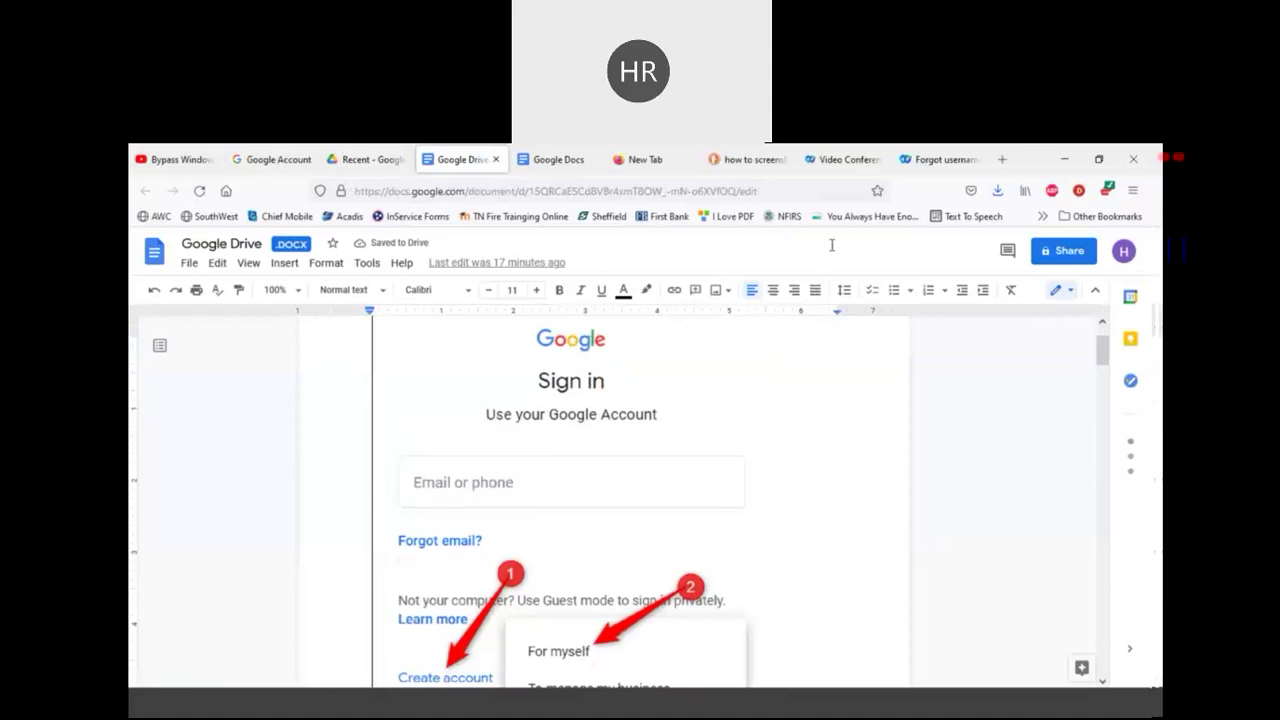
pyautogui.scroll(-1, 829, 400)
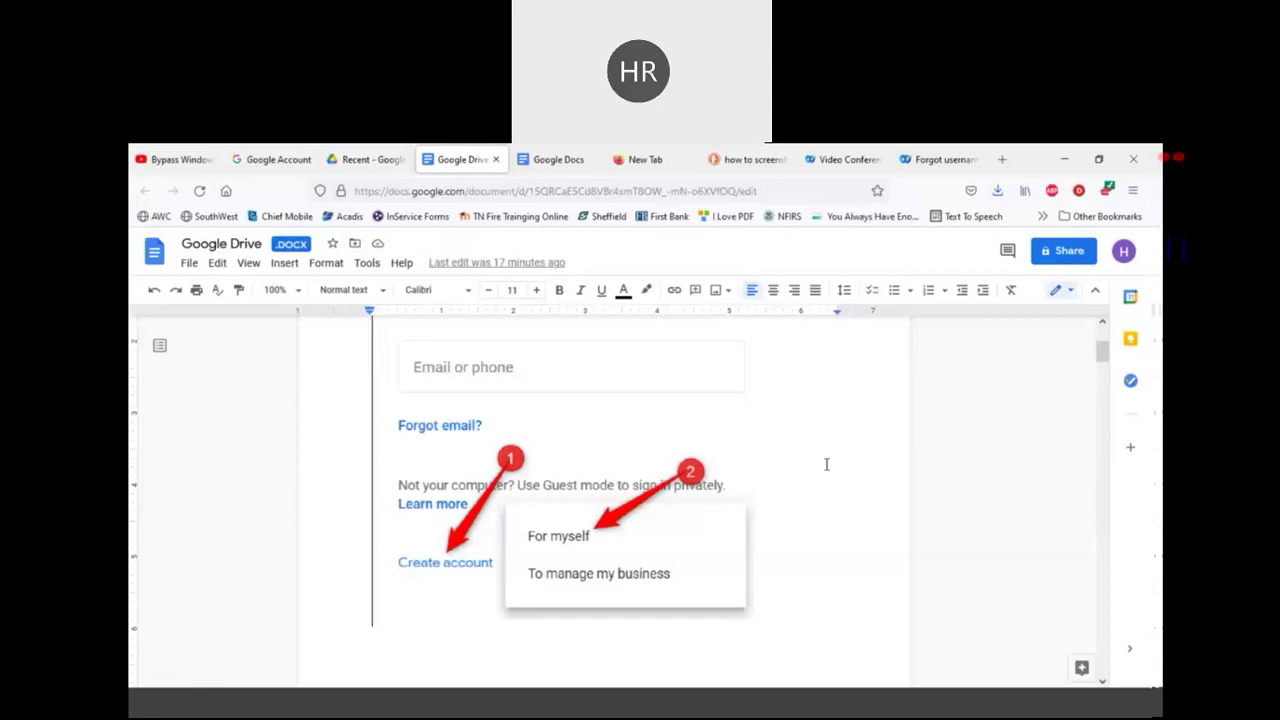
pyautogui.scroll(-1, 826, 464)
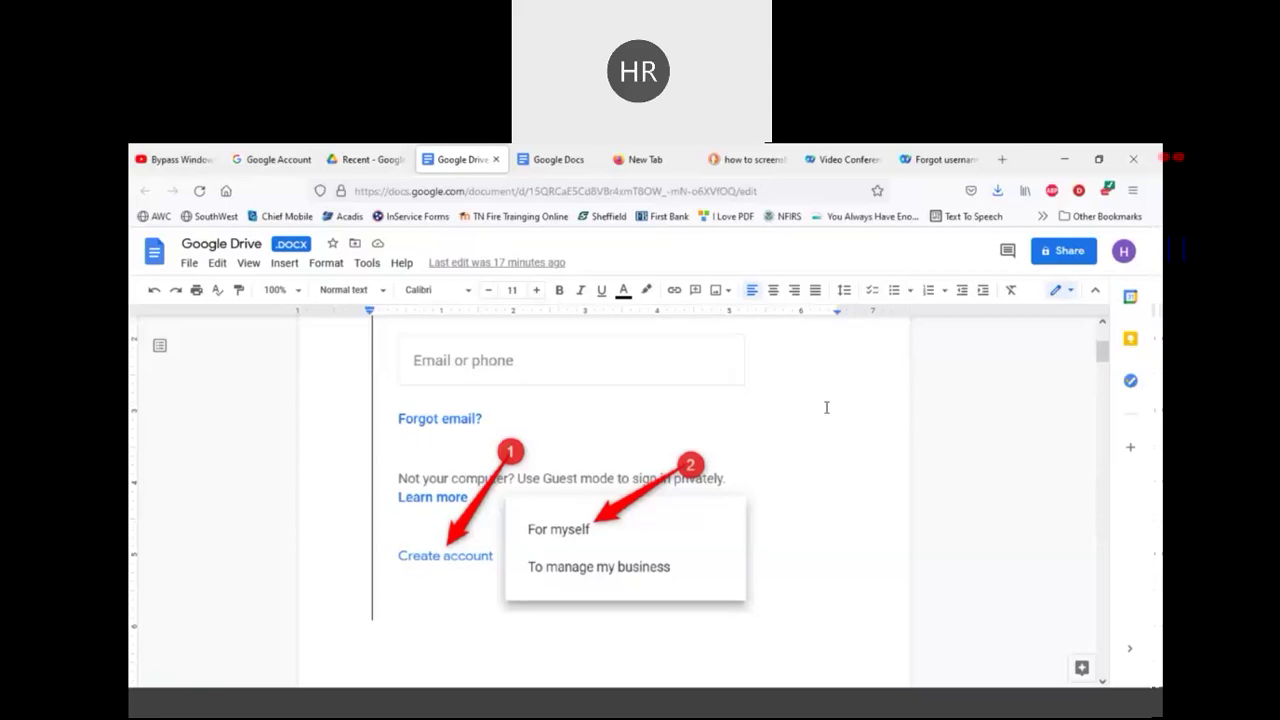
pyautogui.scroll(3, 826, 563)
pyautogui.rightClick(826, 582)
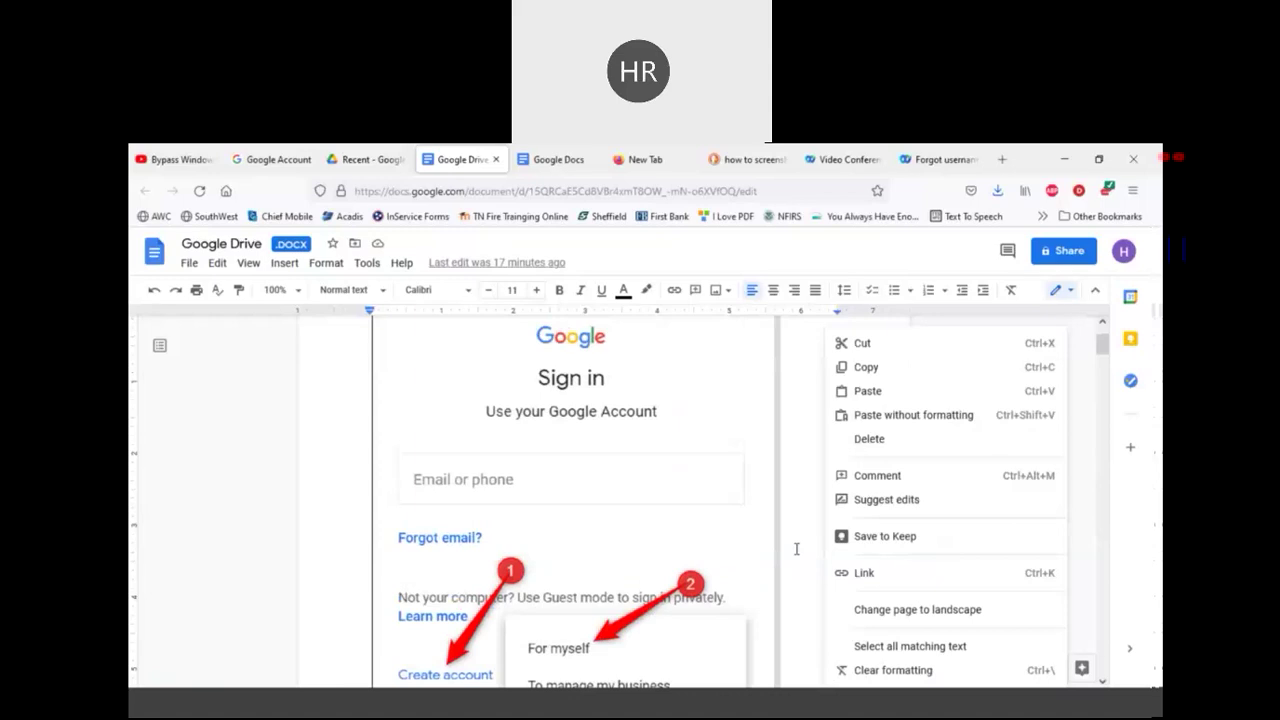
pyautogui.scroll(-1, 797, 520)
pyautogui.click(797, 482)
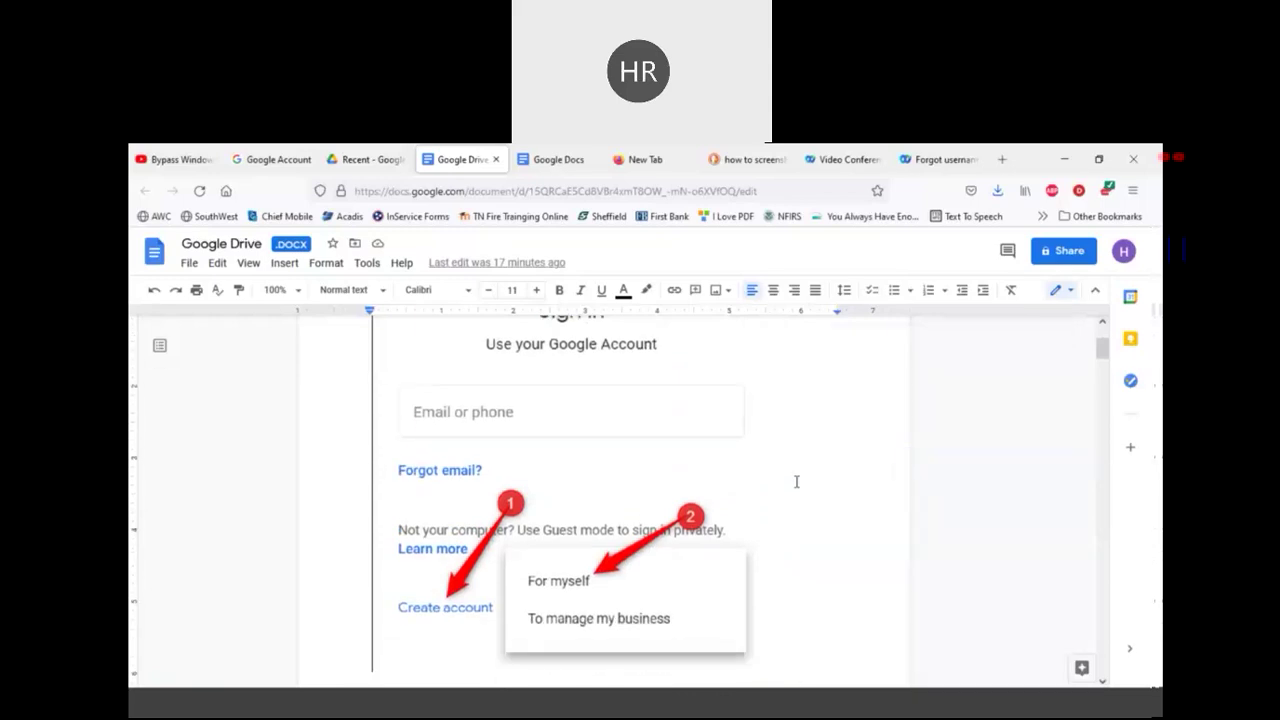
pyautogui.scroll(3, 854, 517)
pyautogui.rightClick(854, 652)
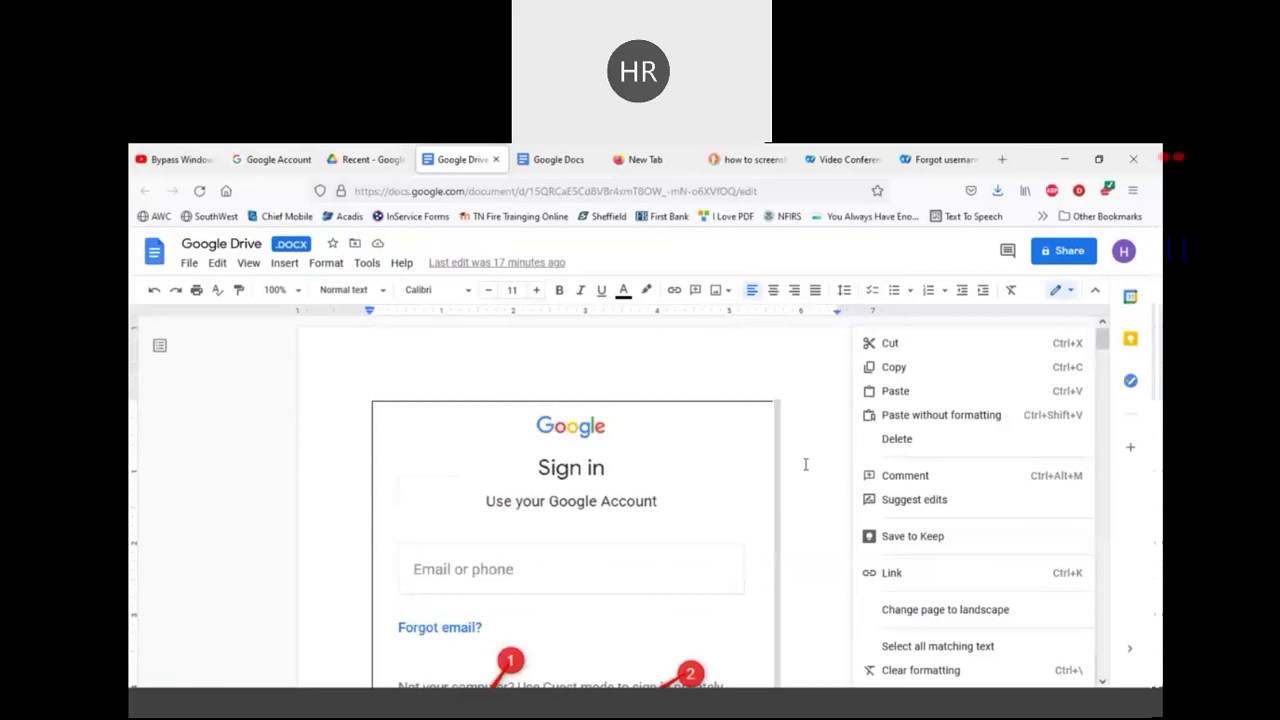
pyautogui.scroll(-3, 805, 464)
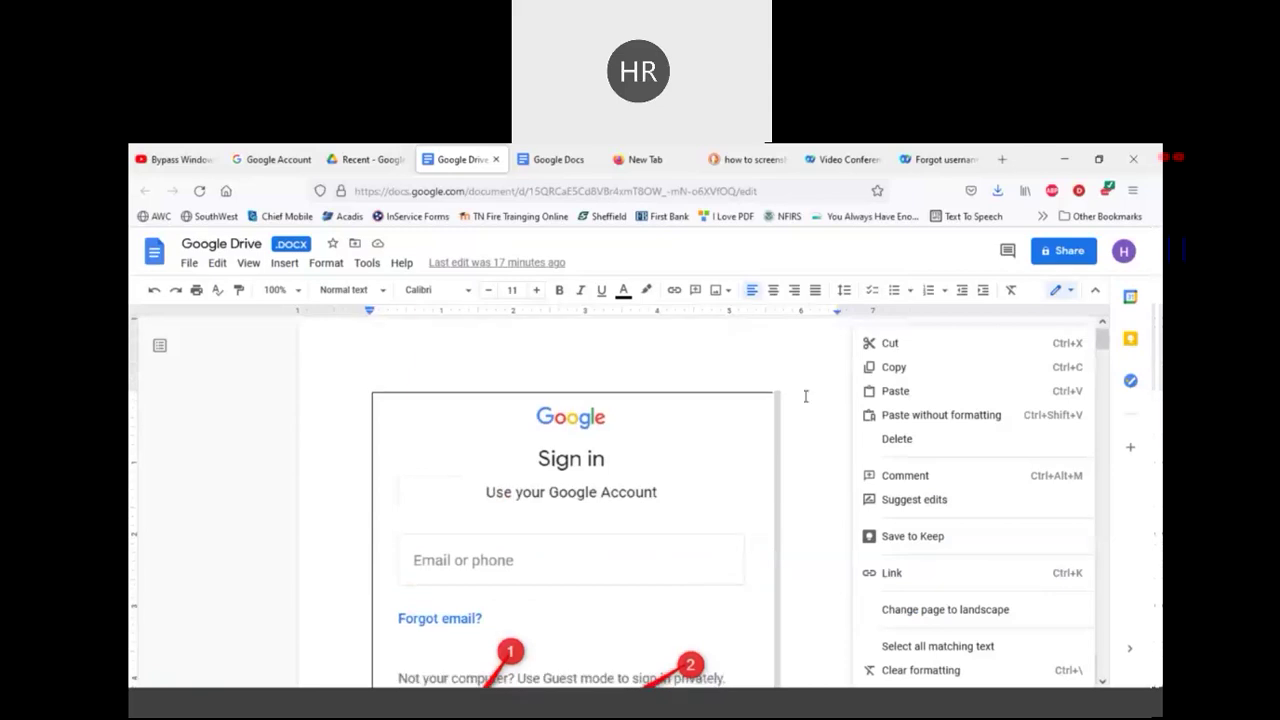
pyautogui.scroll(2, 366, 347)
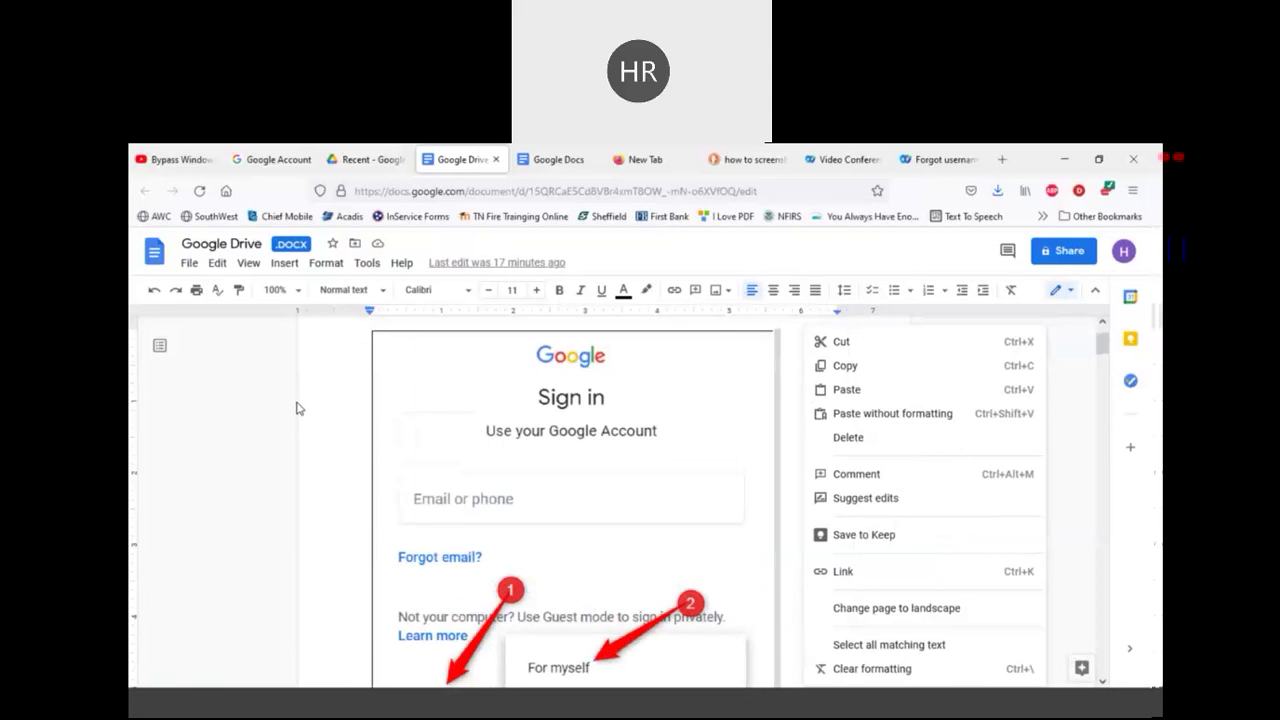
pyautogui.scroll(-2, 320, 414)
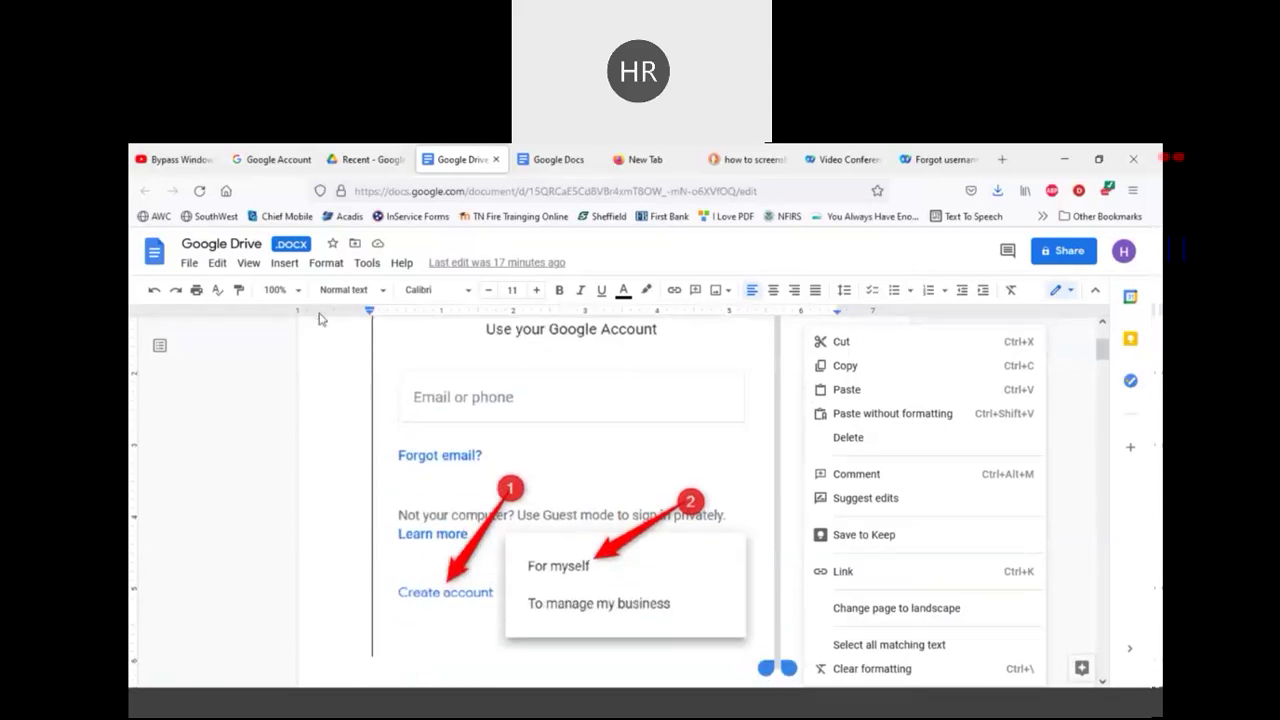
# Step: Right-align the sign-in screenshot on the document's first page and deselect it
pyautogui.rightClick(320, 414)
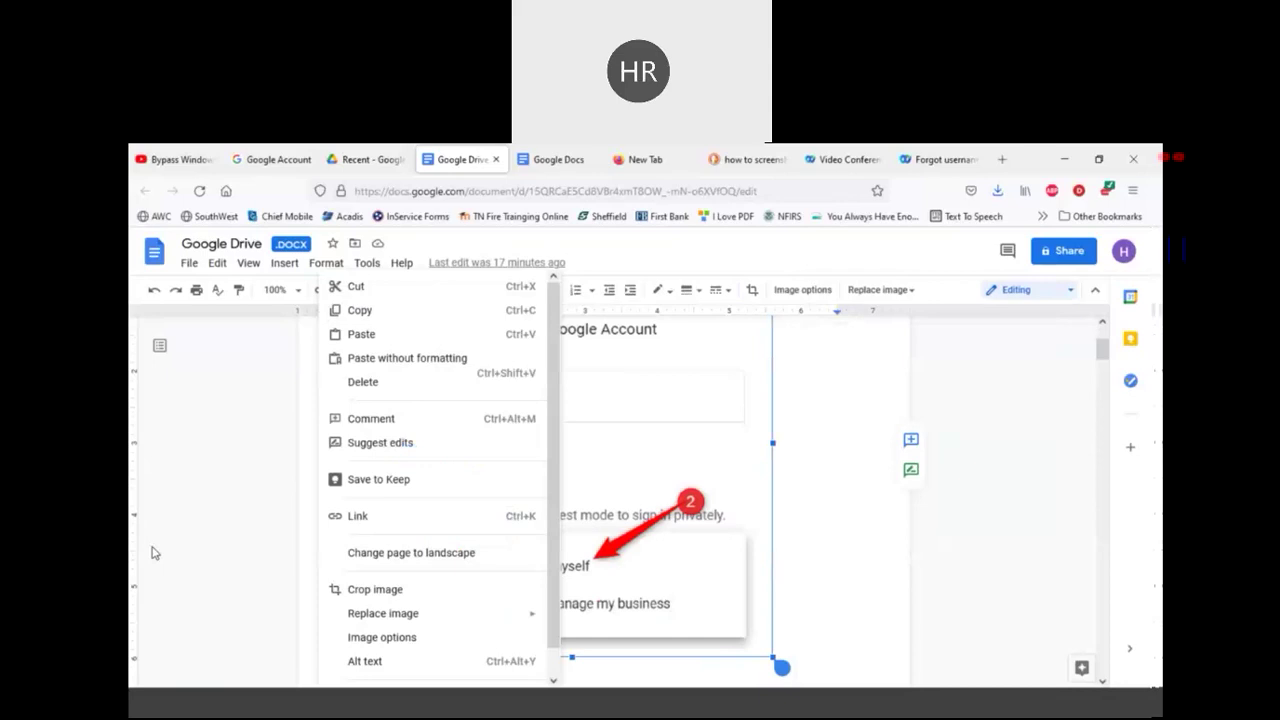
pyautogui.press('Escape')
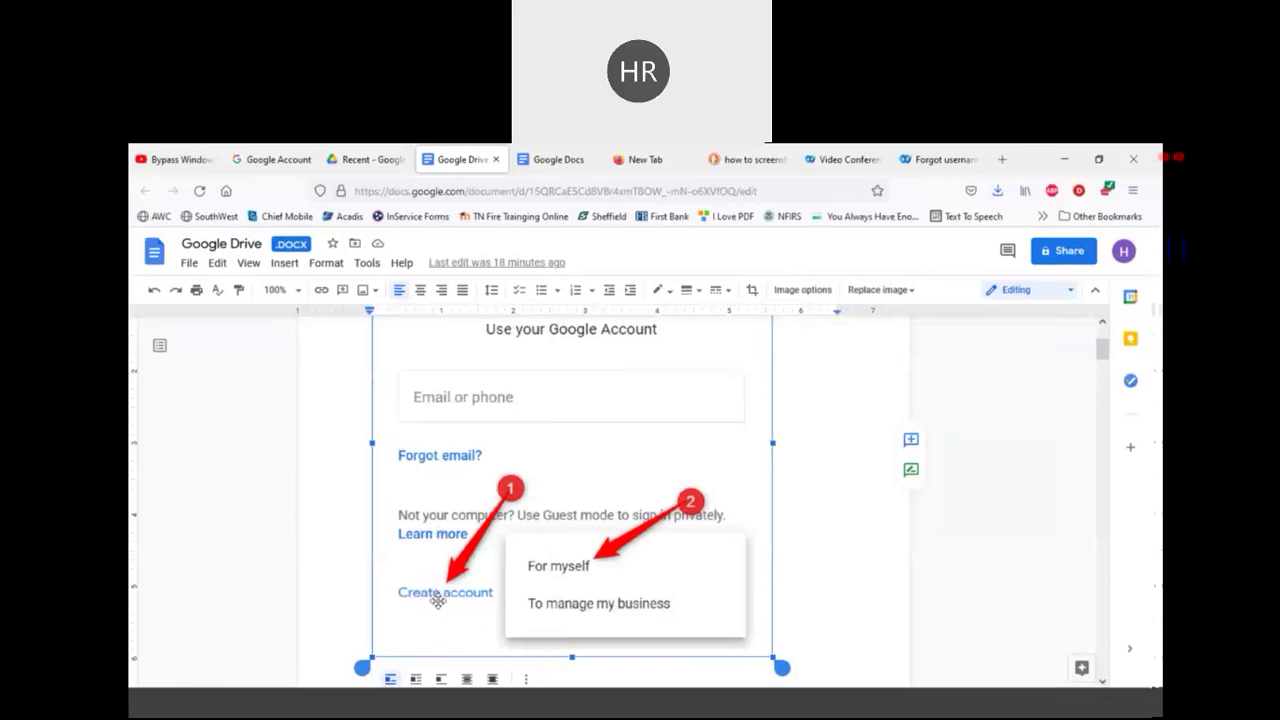
pyautogui.scroll(-3, 440, 566)
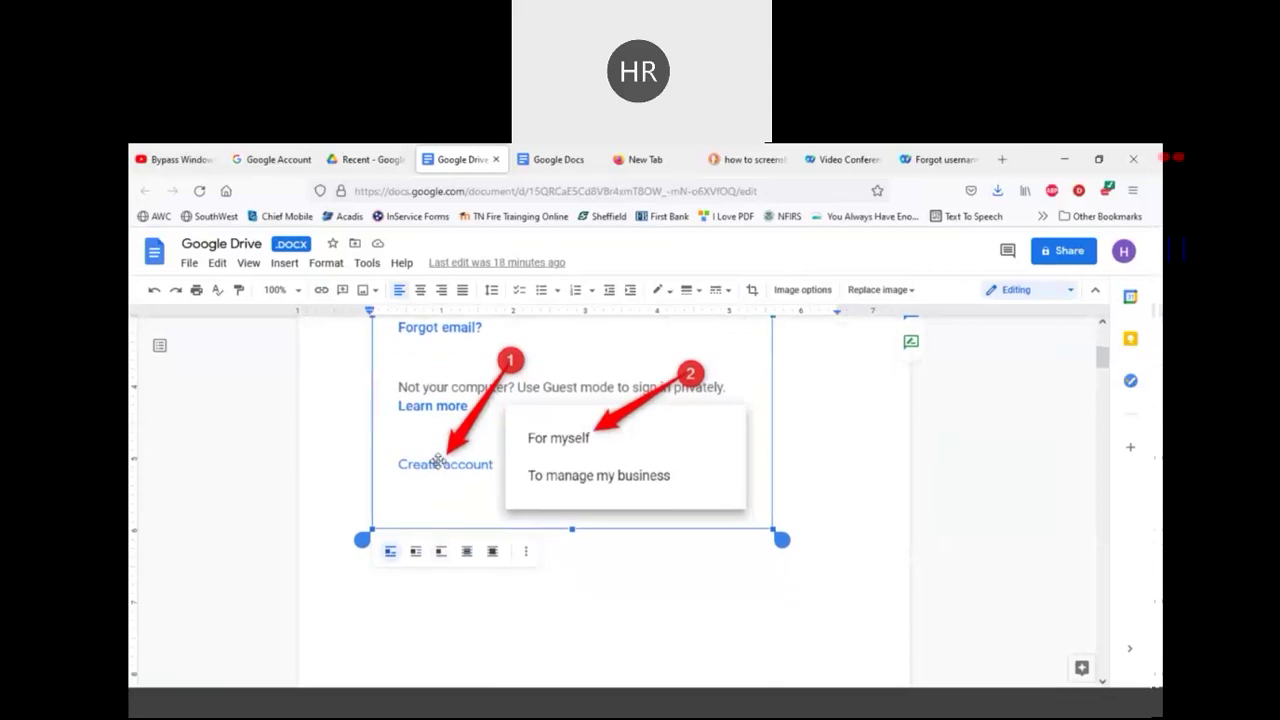
pyautogui.scroll(-4, 437, 461)
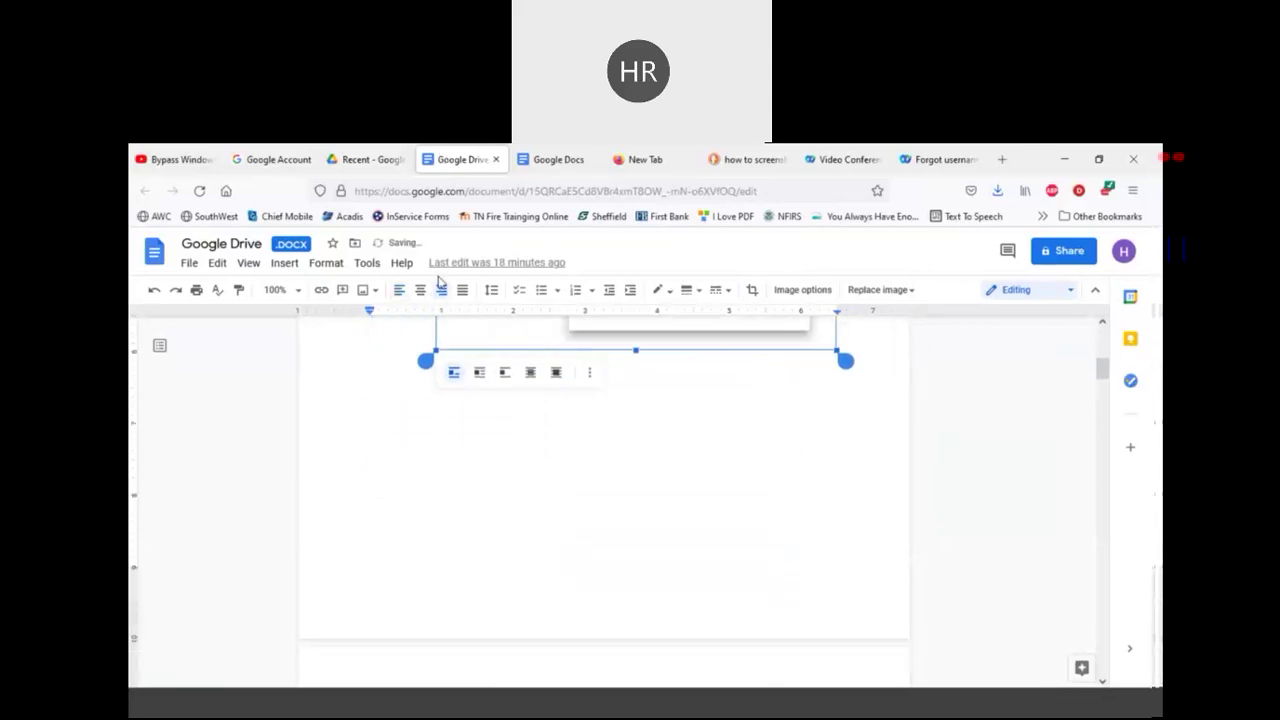
pyautogui.scroll(-2, 400, 470)
pyautogui.click(400, 394)
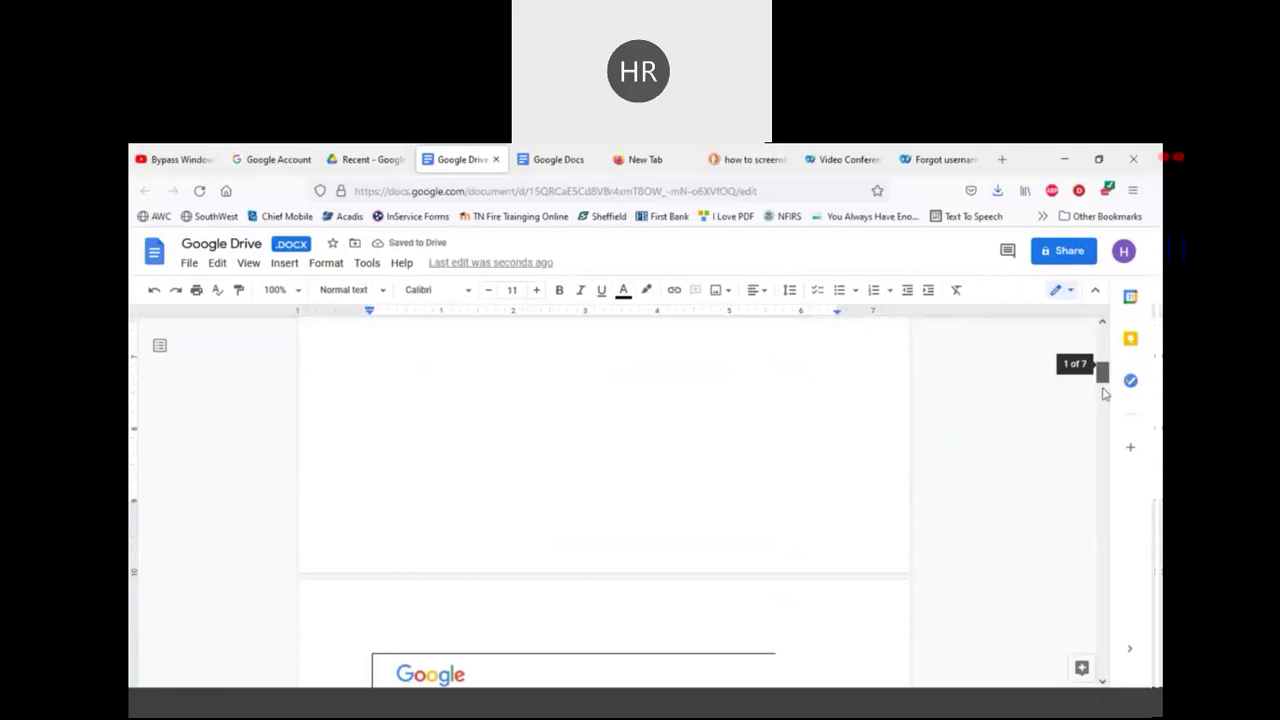
# Step: Examine the handout's second and third pages, covering the username and password form and the phone number verification
pyautogui.moveTo(1103, 393)
pyautogui.mouseDown()
pyautogui.moveTo(1103, 410)
pyautogui.moveTo(1103, 397)
pyautogui.mouseUp()
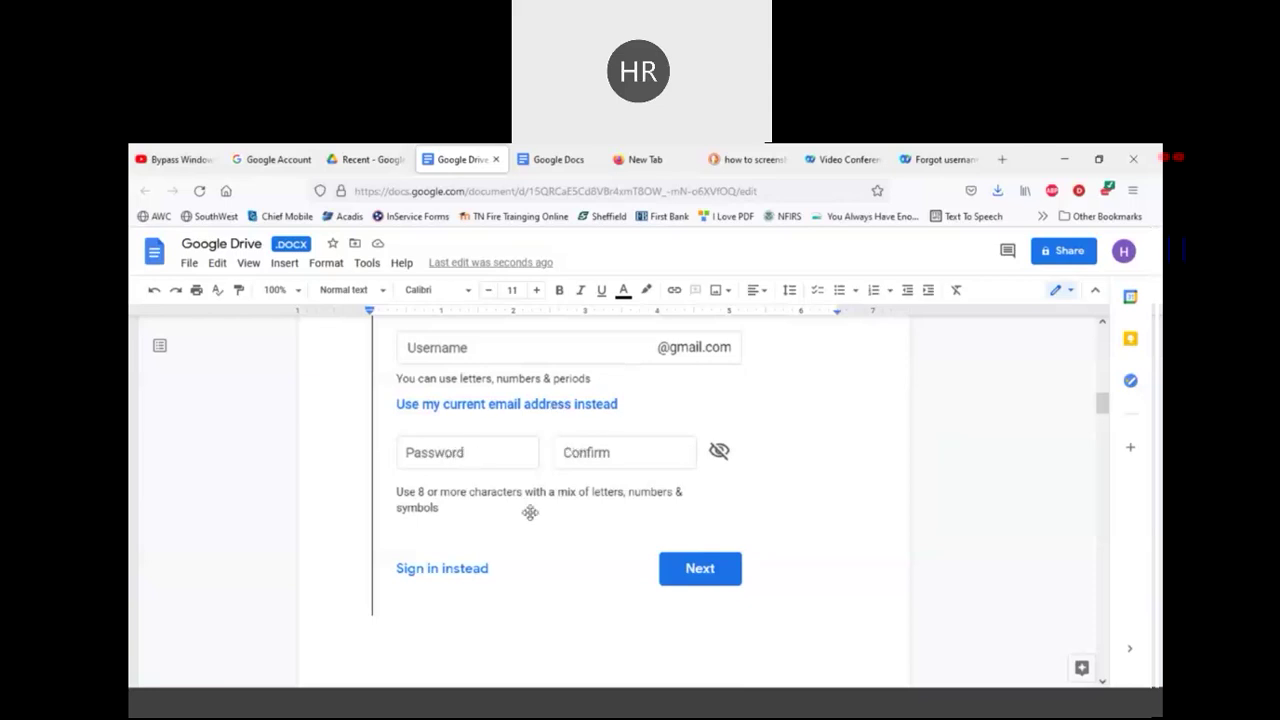
pyautogui.moveTo(786, 530); pyautogui.dragTo(786, 500)
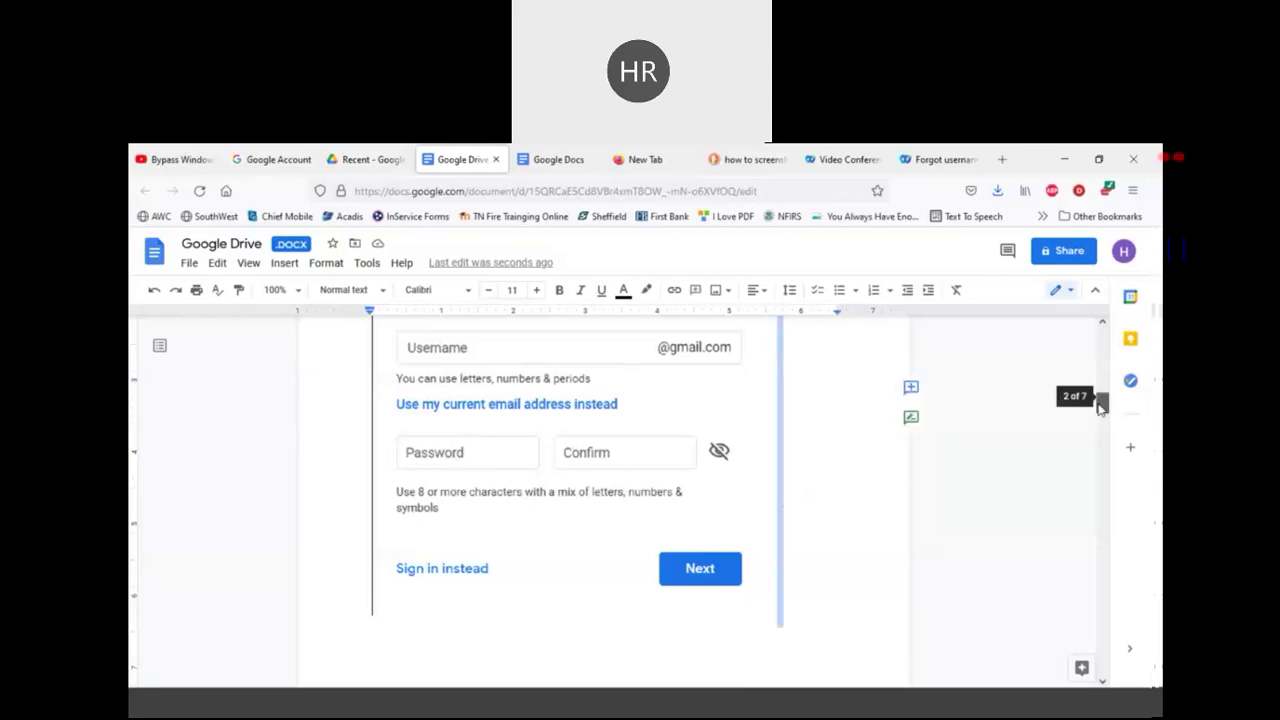
pyautogui.moveTo(1101, 405); pyautogui.dragTo(1102, 446)
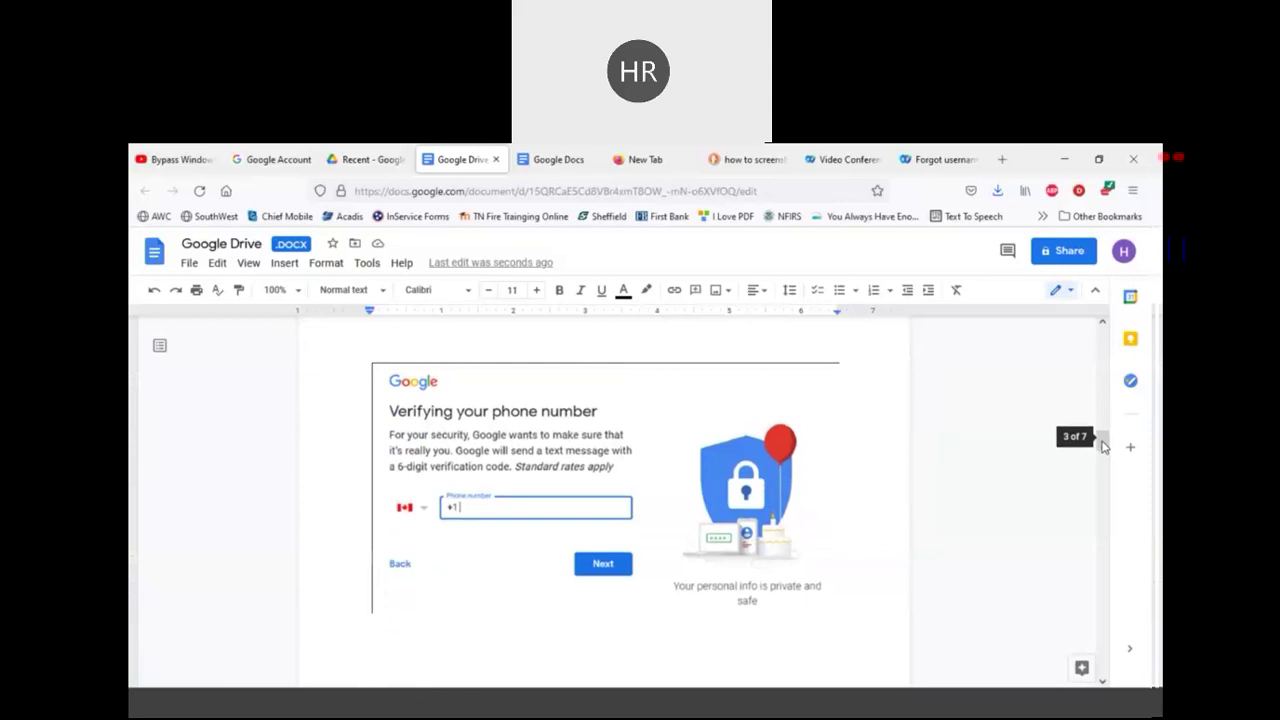
pyautogui.moveTo(1102, 446)
pyautogui.mouseDown()
pyautogui.moveTo(1105, 498)
pyautogui.moveTo(1102, 443)
pyautogui.mouseUp()
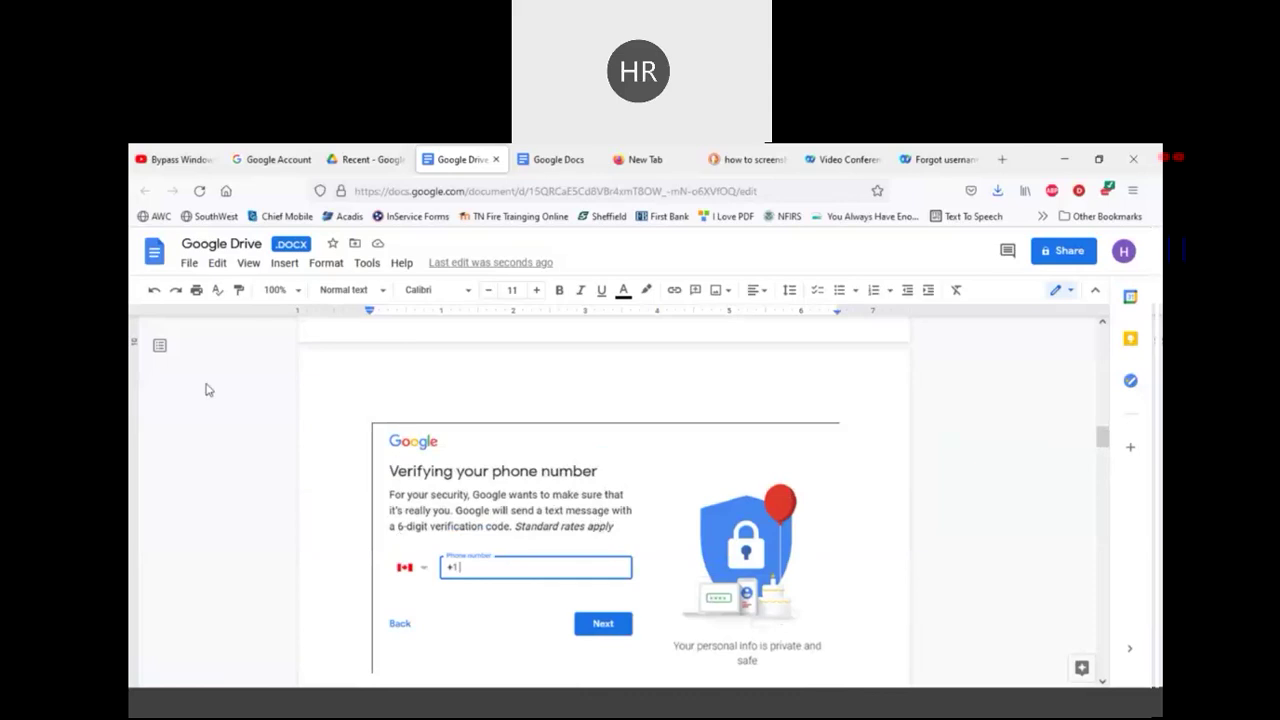
# Step: Return to the Docs home screen and open the file picker's option to upload a file from the device
pyautogui.click(188, 265)
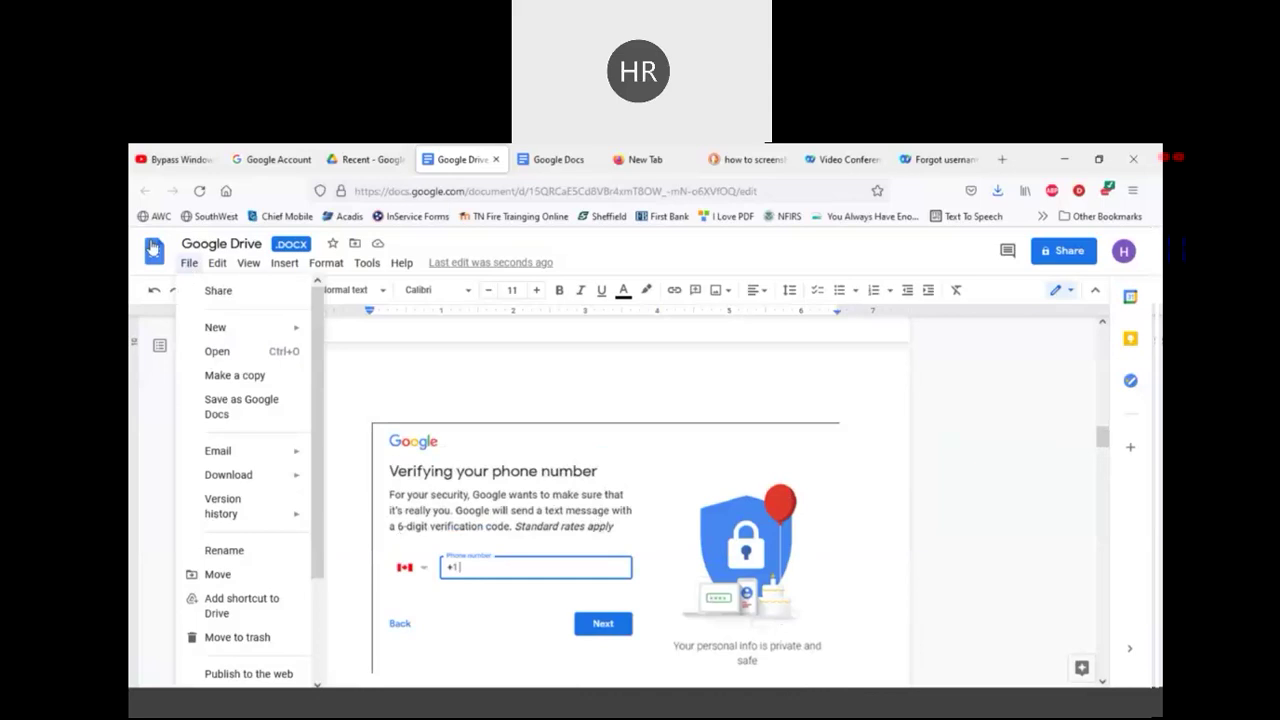
pyautogui.click(151, 250)
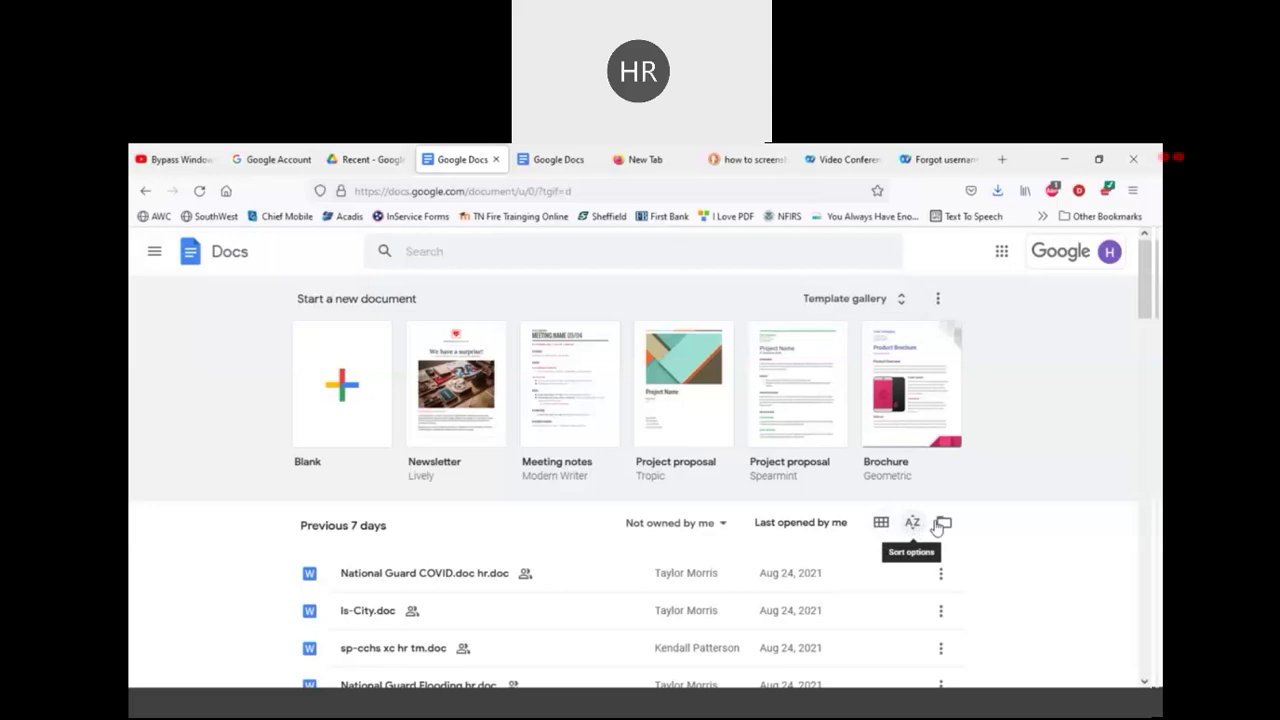
pyautogui.click(943, 524)
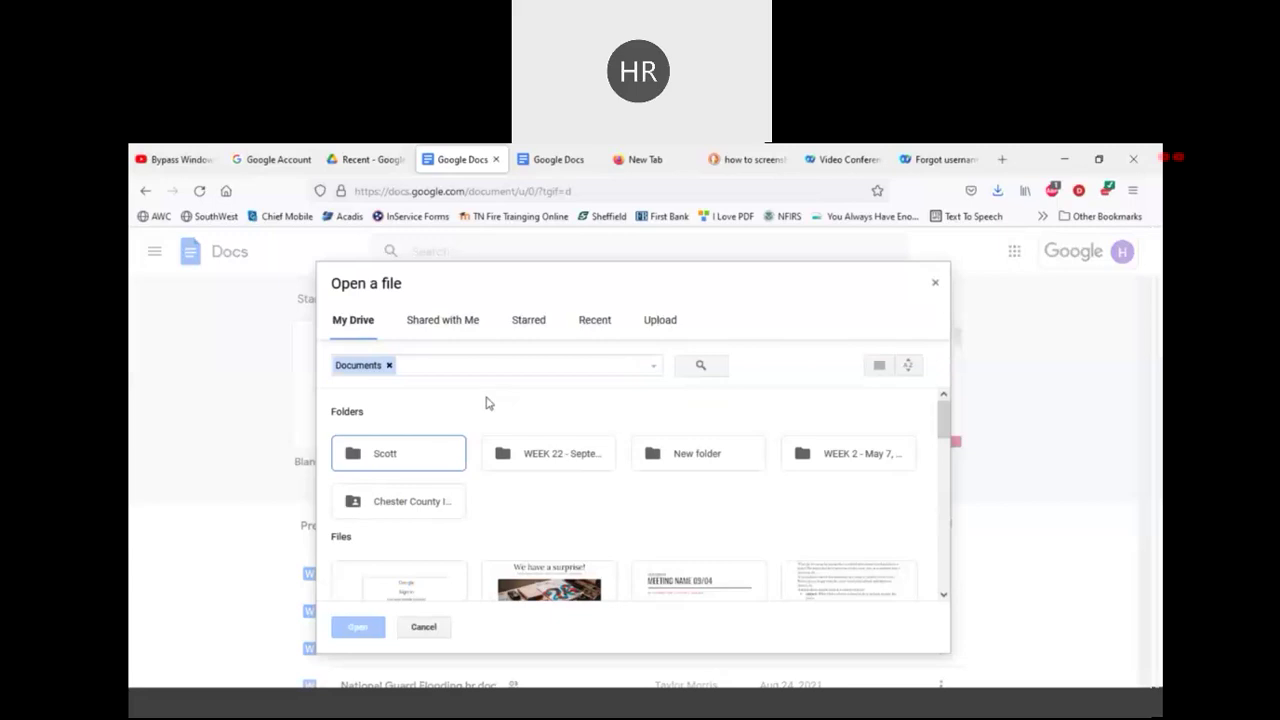
pyautogui.click(648, 322)
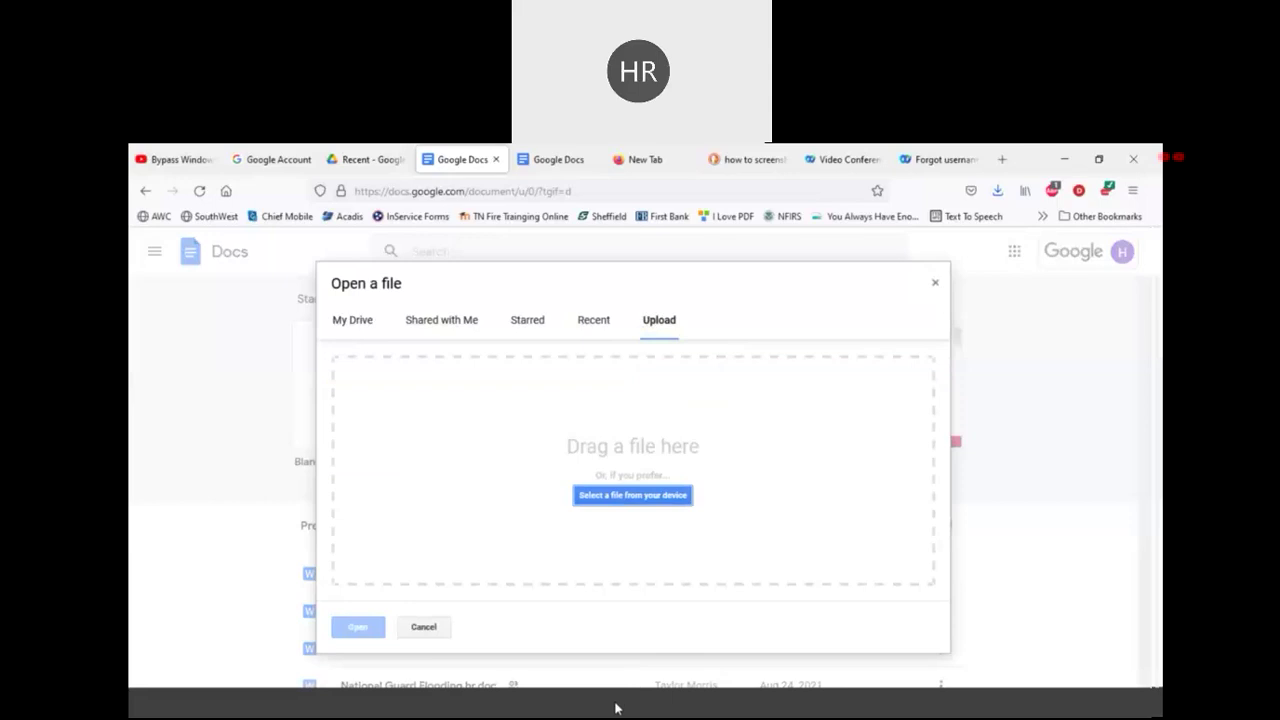
pyautogui.click(617, 708)
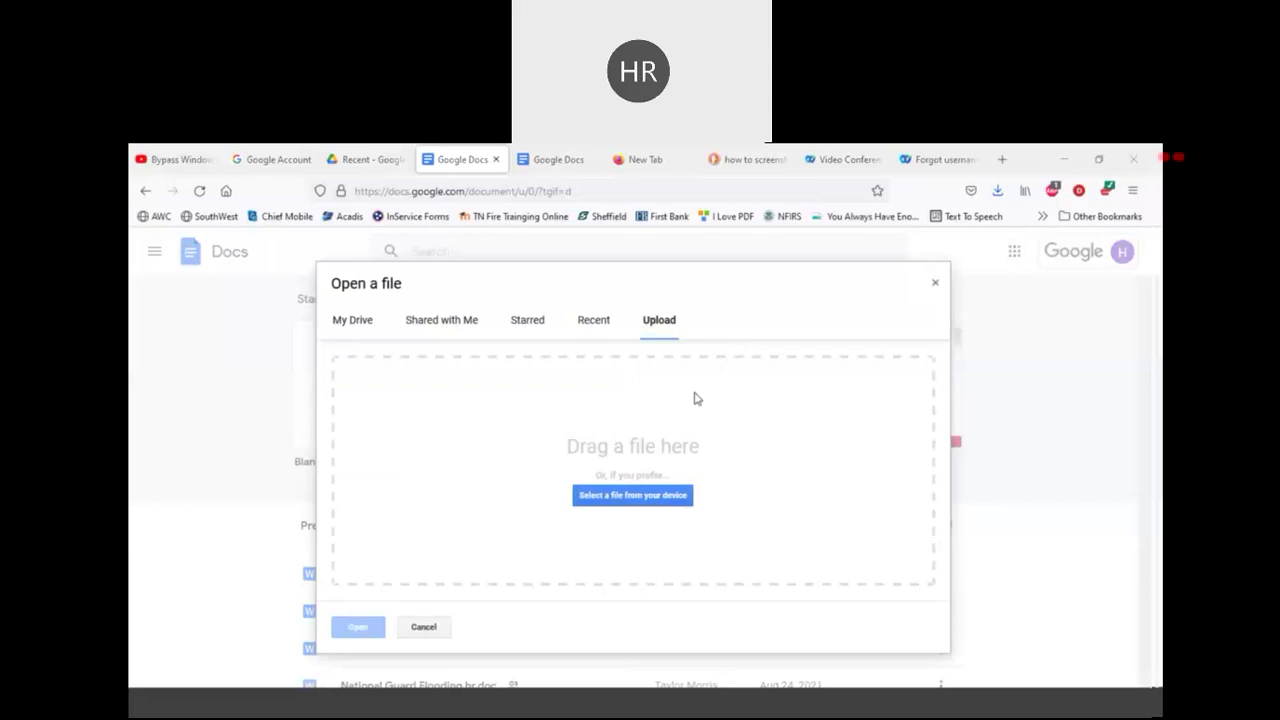
pyautogui.click(697, 398)
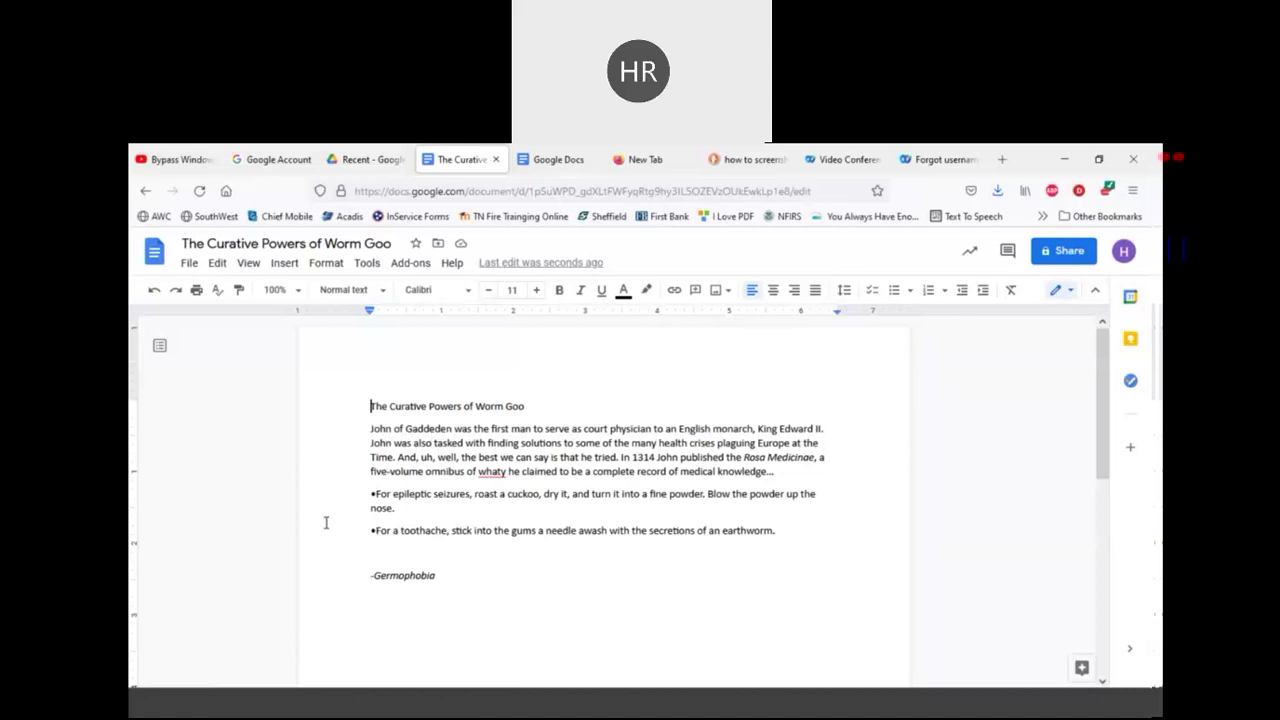
pyautogui.click(372, 531)
pyautogui.moveTo(400, 531); pyautogui.dragTo(781, 533)
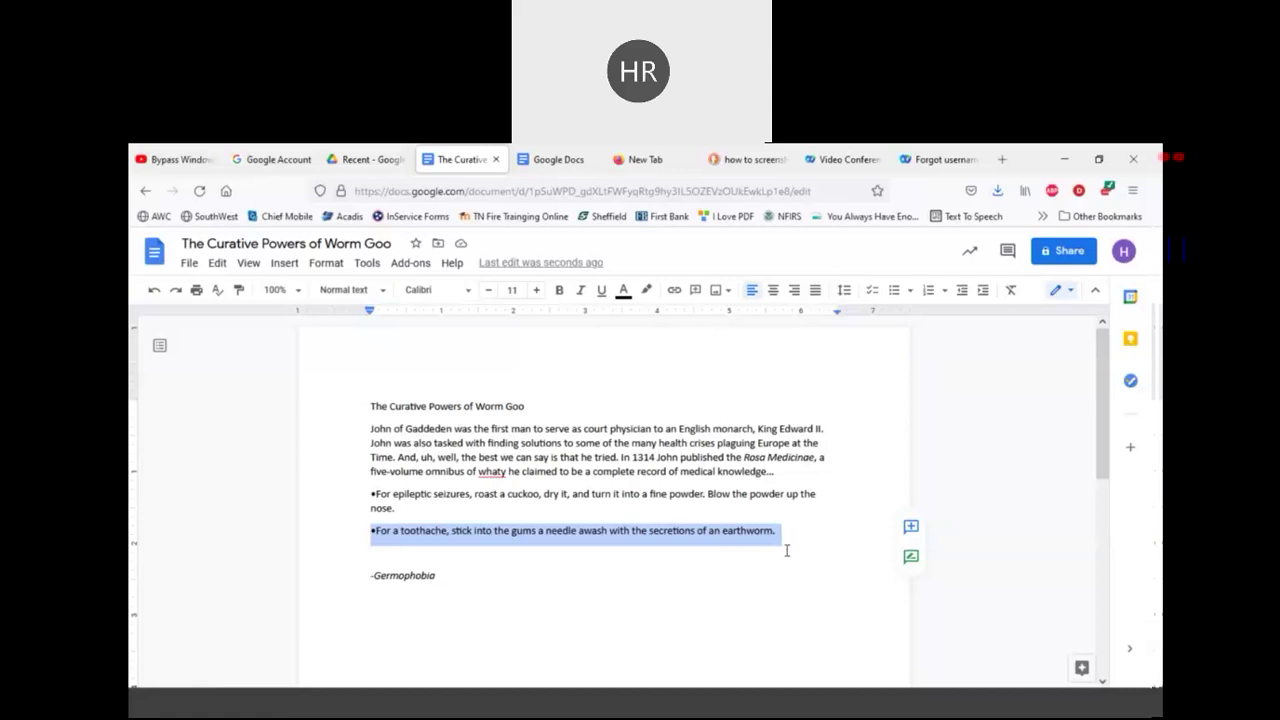
pyautogui.click(786, 550)
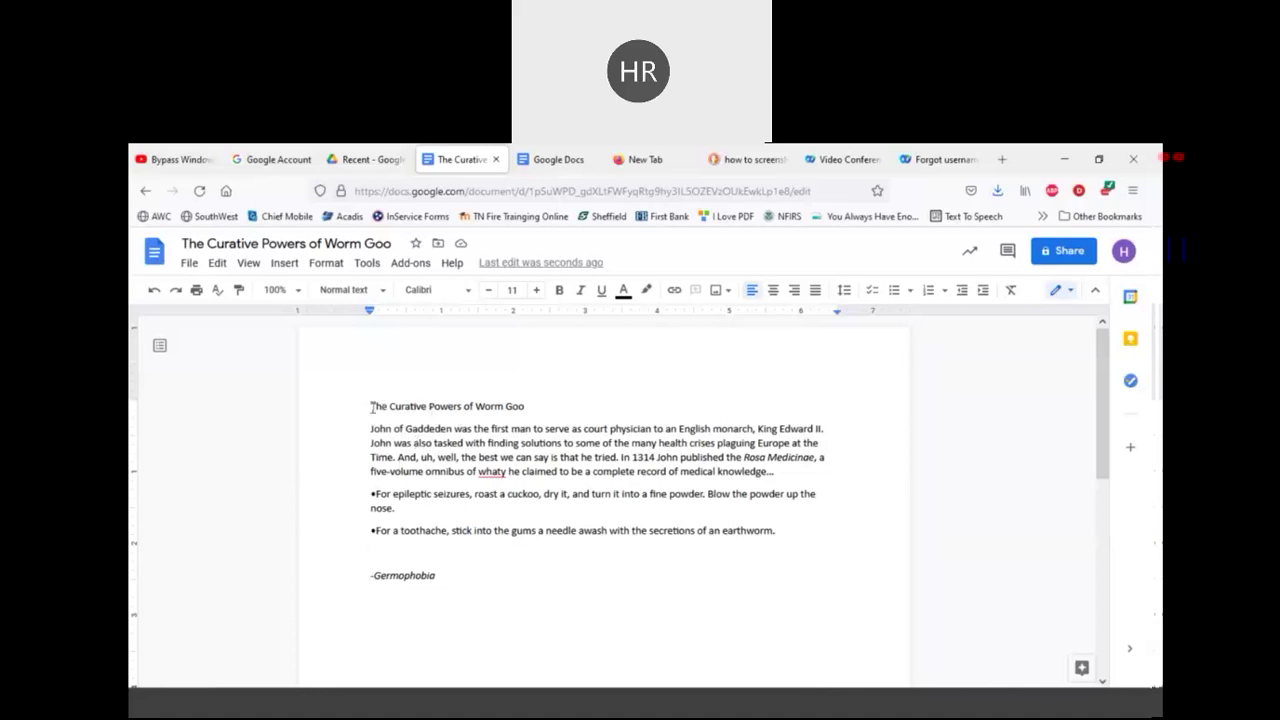
pyautogui.click(411, 578)
pyautogui.click(190, 264)
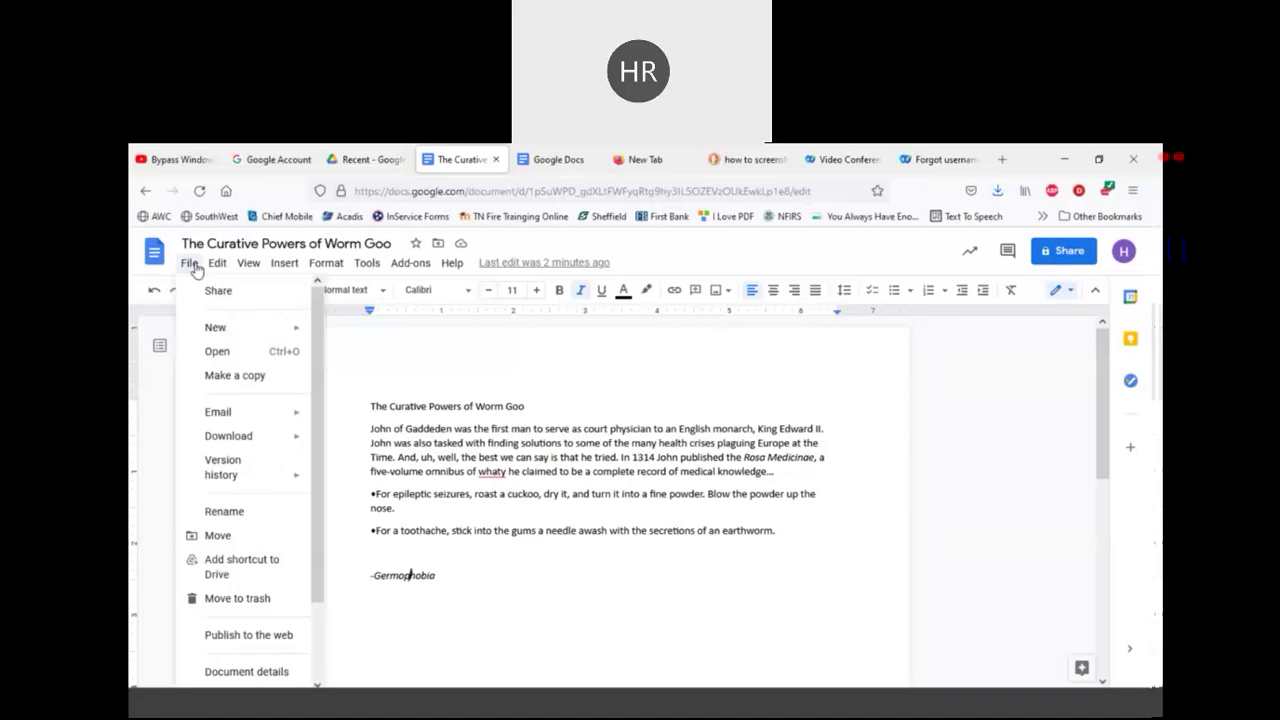
pyautogui.moveTo(211, 279)
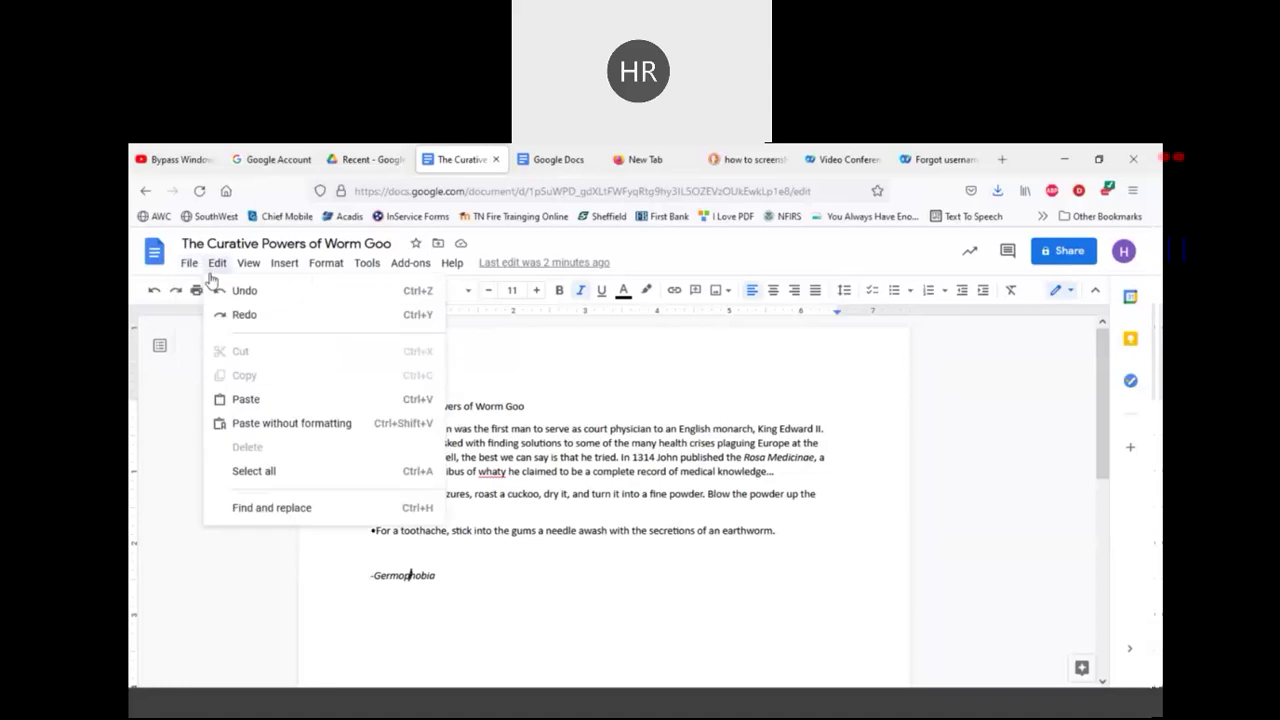
pyautogui.click(527, 406)
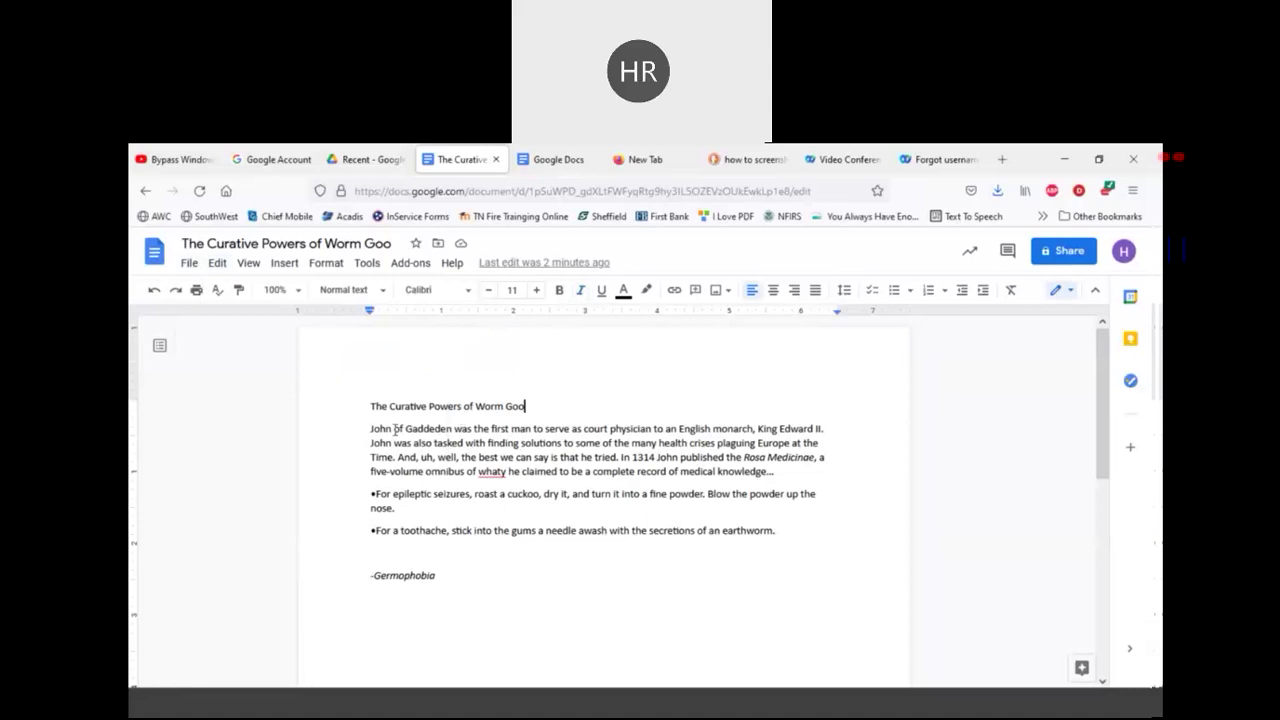
# Step: Open the page header for editing and return to the body text without entering anything
pyautogui.hotkey('ctrl', 'alt', 'o')
pyautogui.hotkey('ctrl', 'alt', 'h')
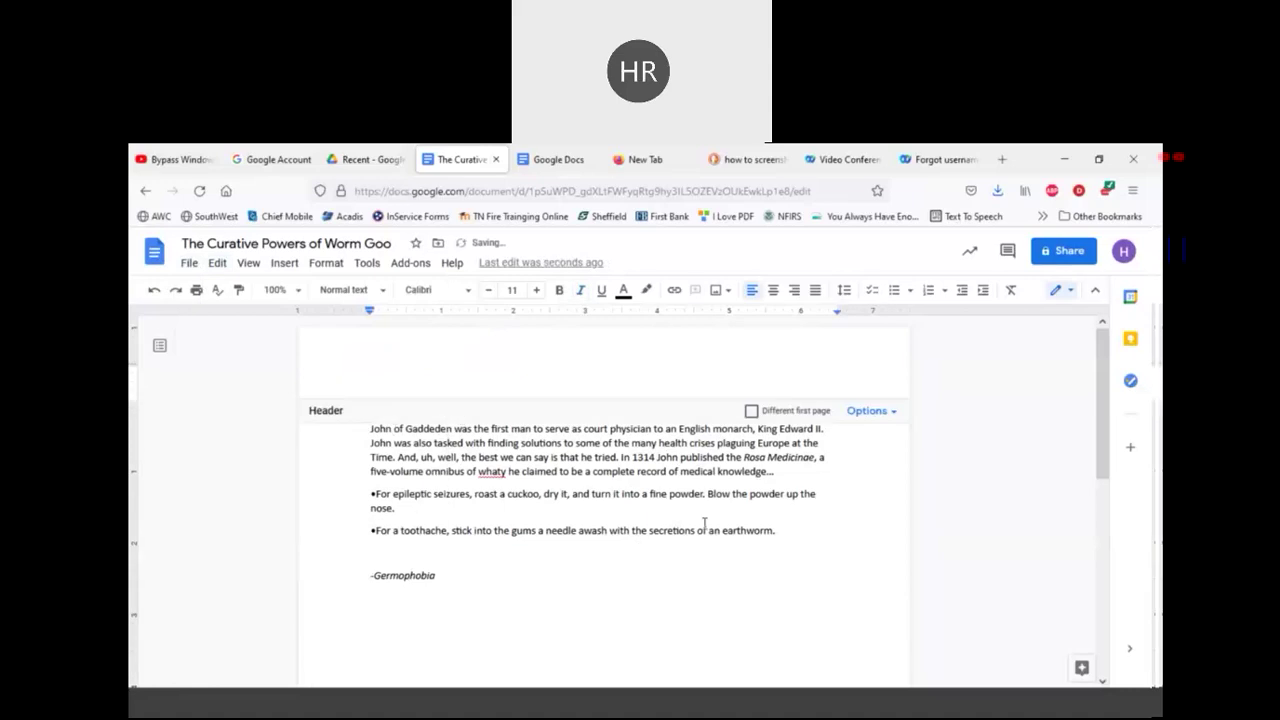
pyautogui.click(704, 524)
# Step: Set all text of the Worm Goo document, from title to Germophobia signature, to Georgia at size 14
pyautogui.moveTo(446, 572); pyautogui.dragTo(353, 405)
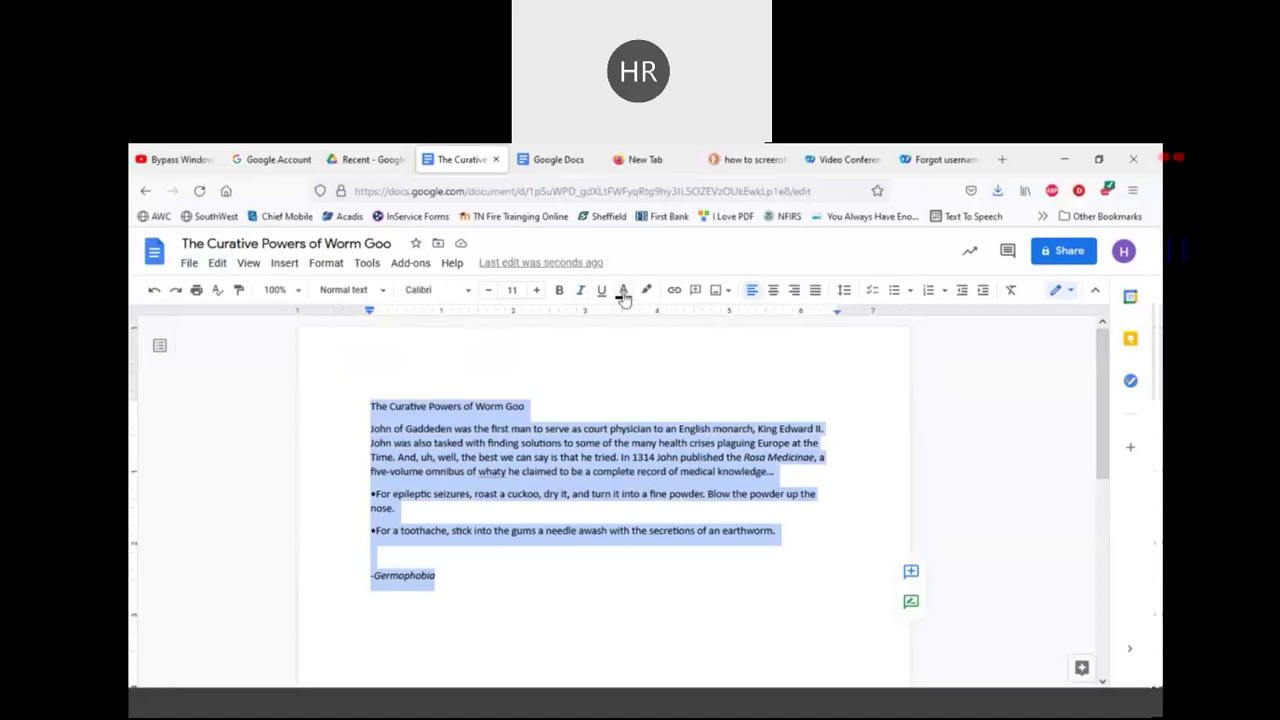
pyautogui.click(466, 292)
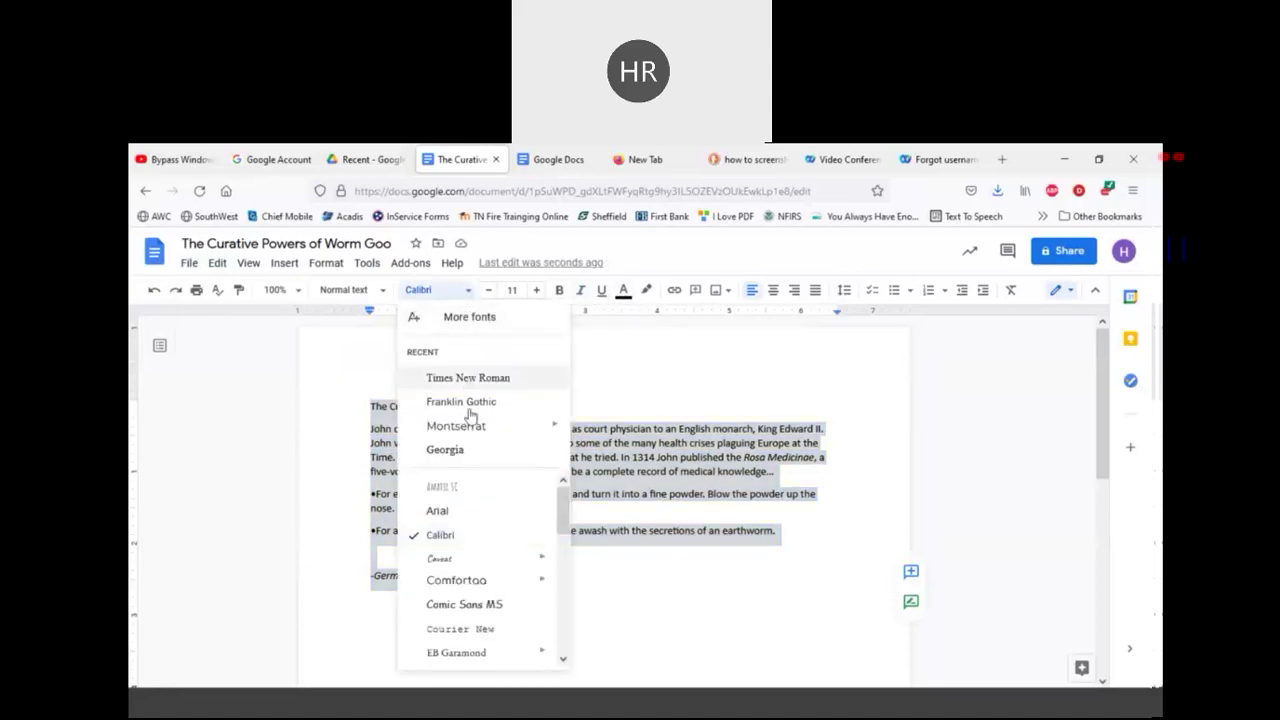
pyautogui.click(468, 452)
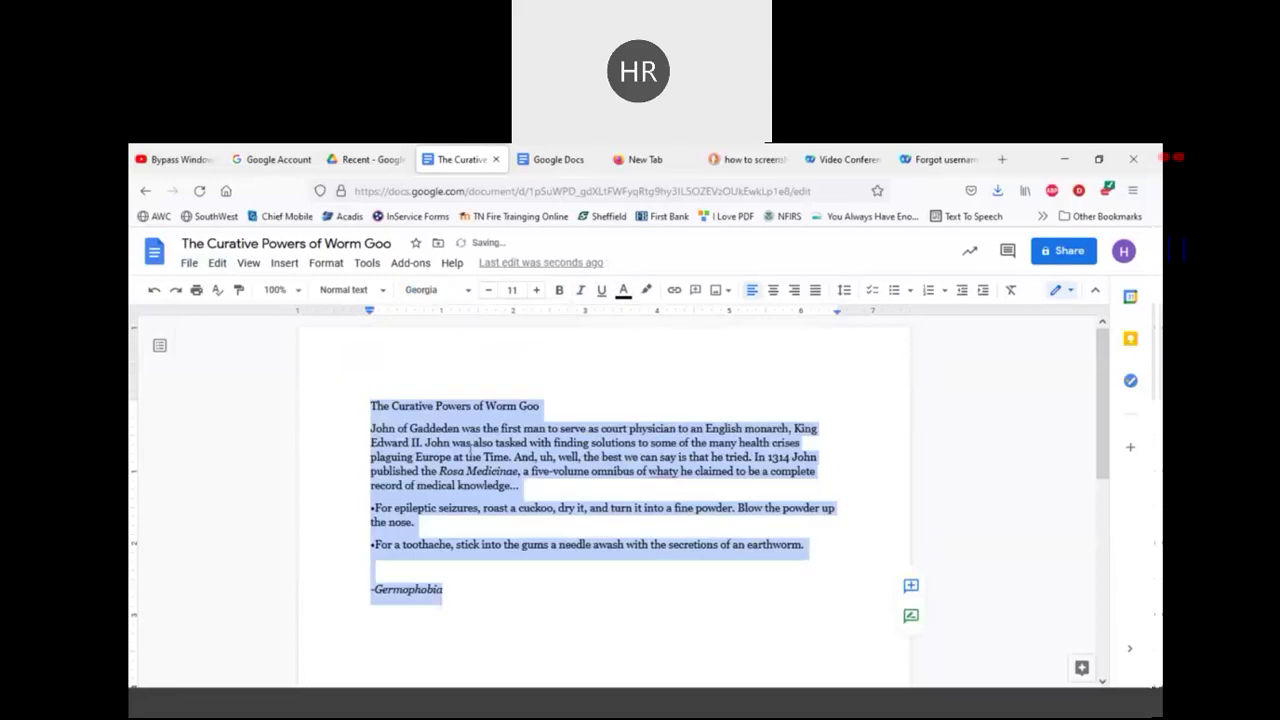
pyautogui.click(537, 290)
pyautogui.click(537, 290)
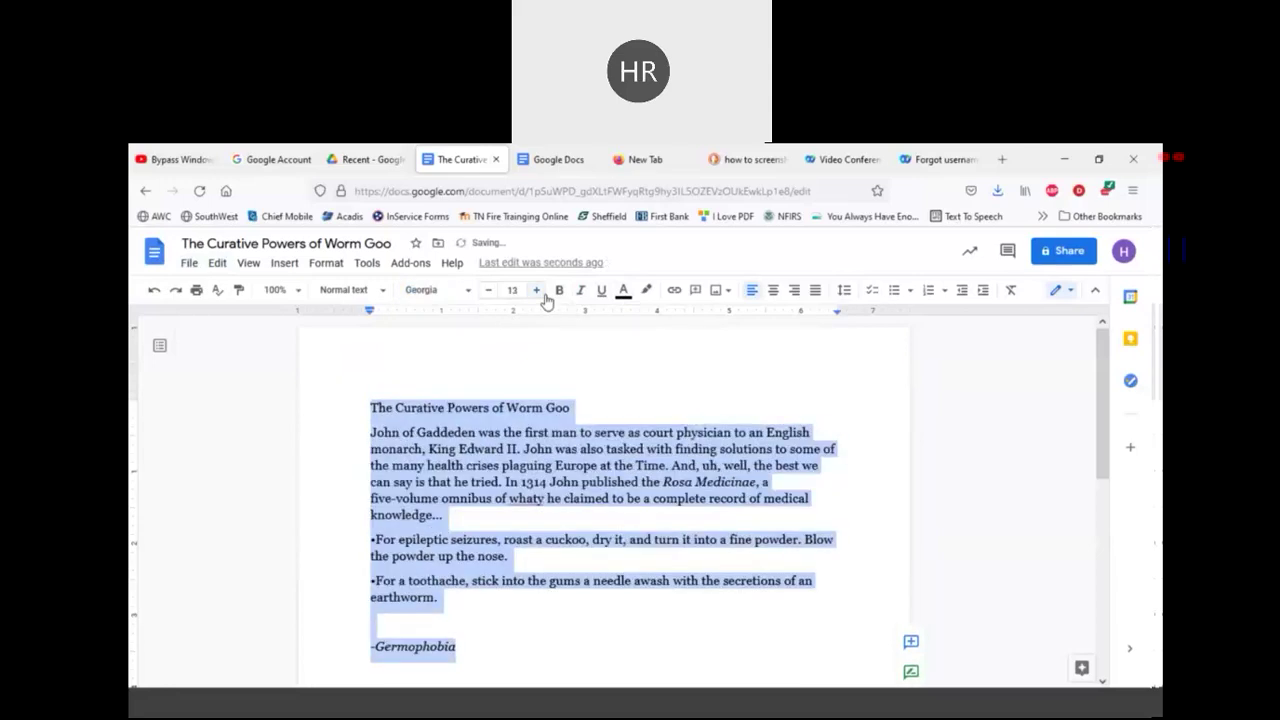
pyautogui.click(542, 292)
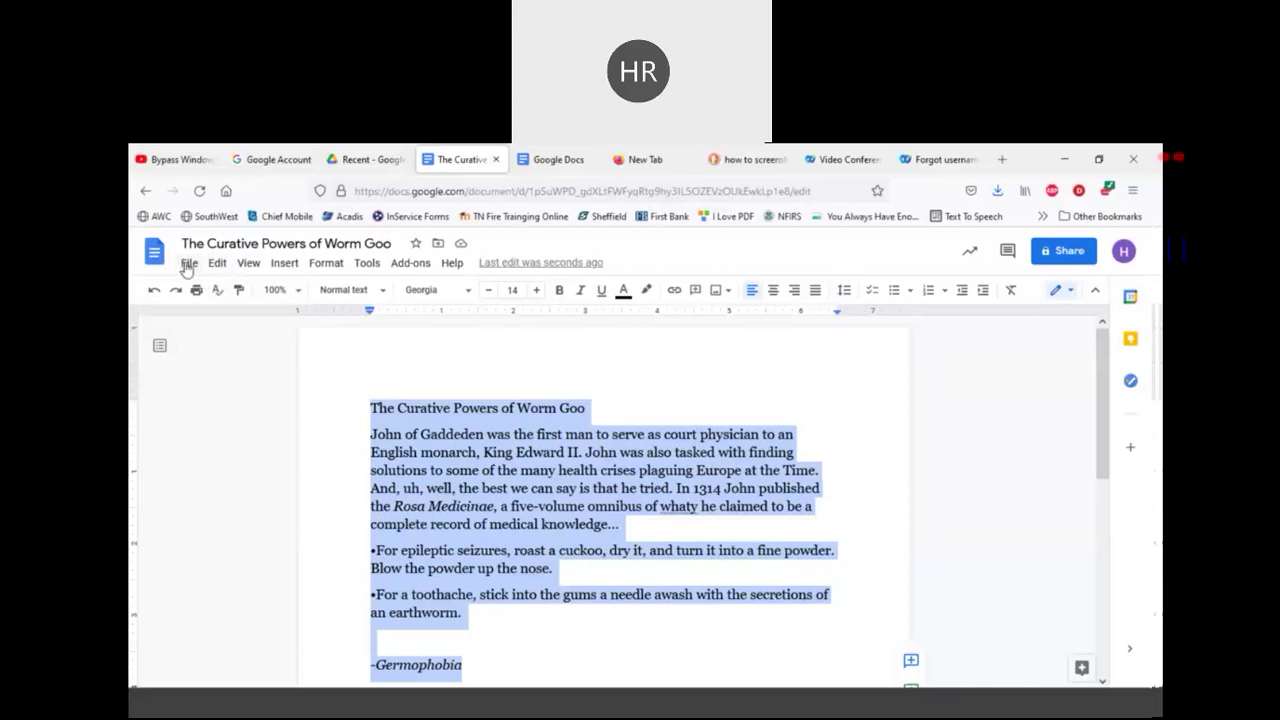
# Step: Review the document's file-level commands, including the new file types and the email options, without applying any
pyautogui.click(187, 265)
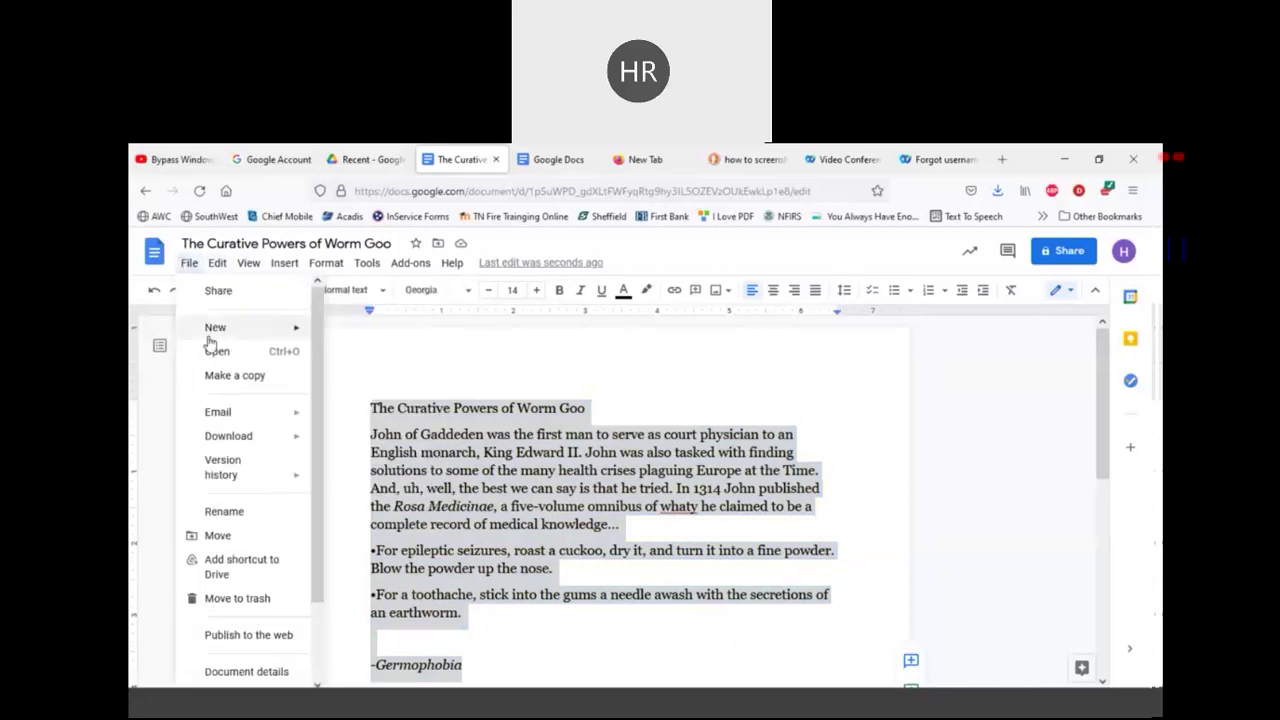
pyautogui.moveTo(290, 328)
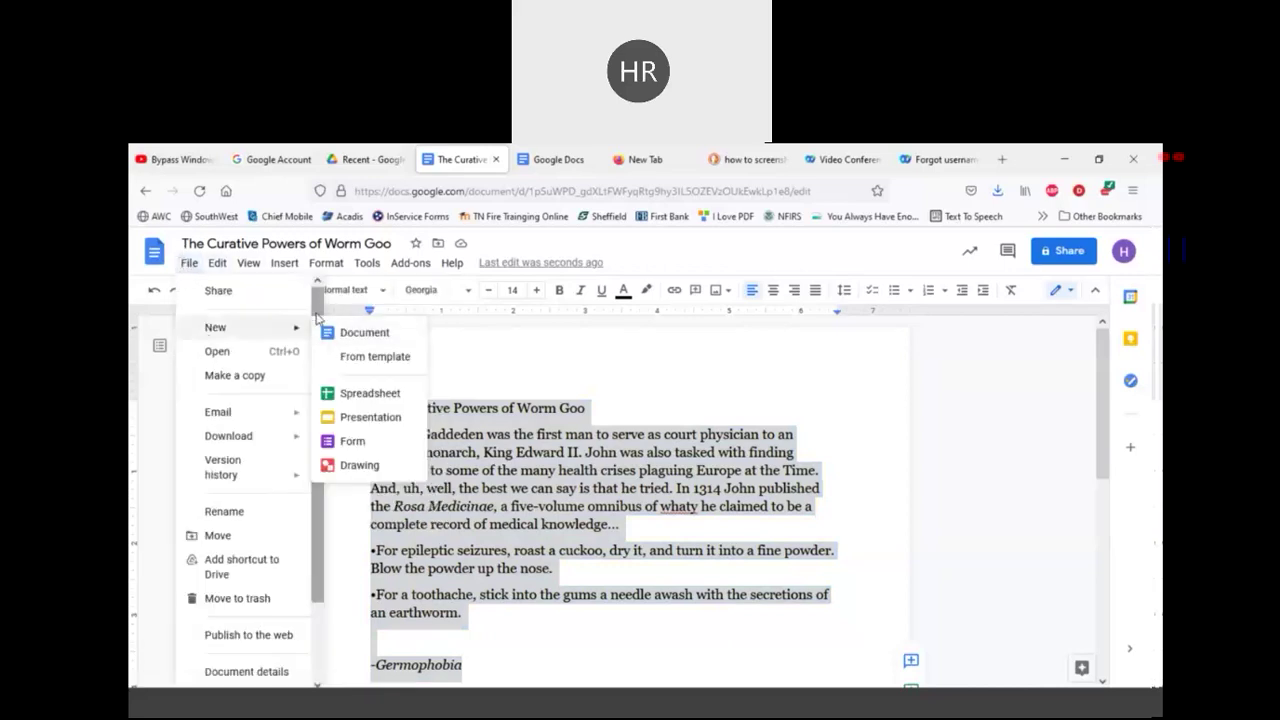
pyautogui.scroll(-2, 318, 318)
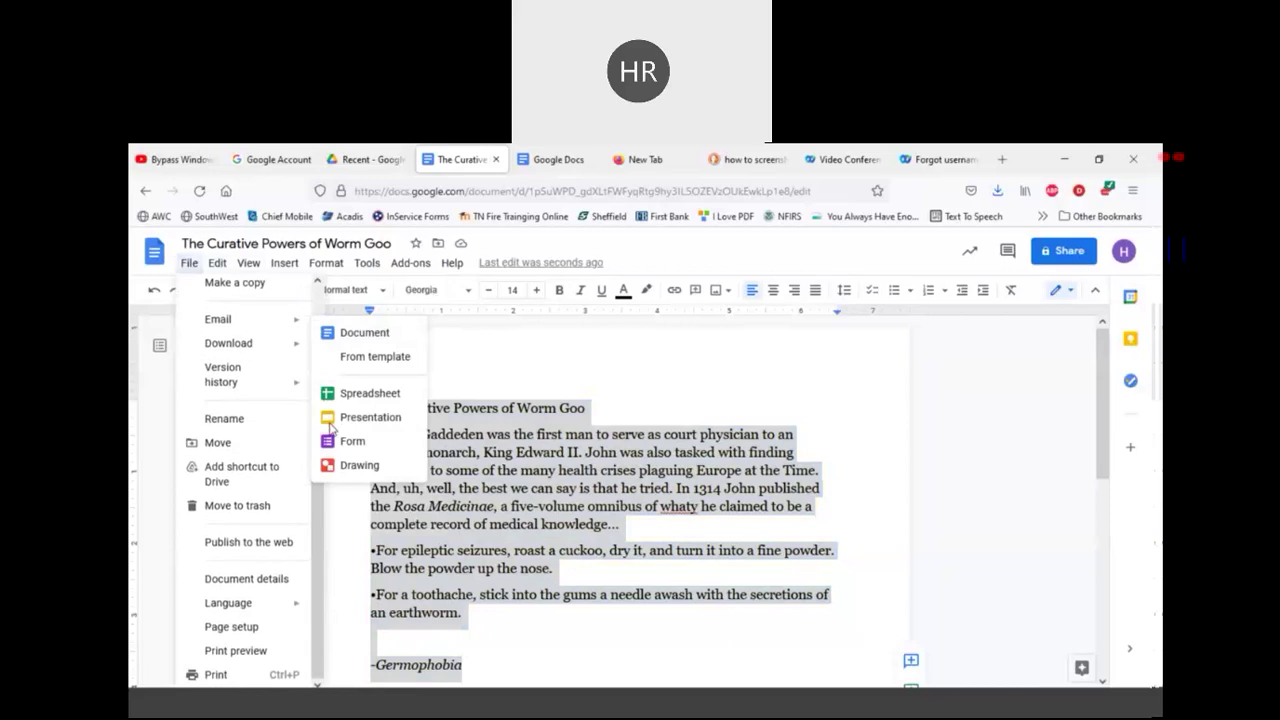
pyautogui.scroll(2, 313, 310)
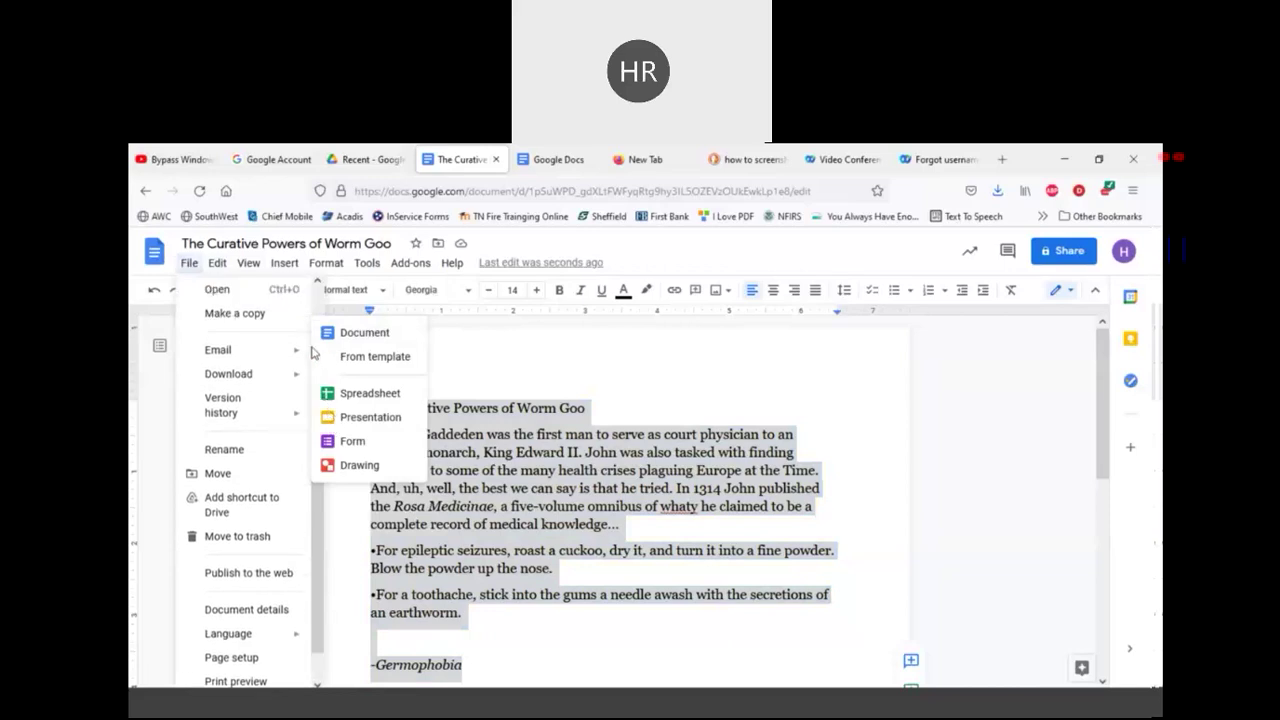
pyautogui.scroll(1, 314, 305)
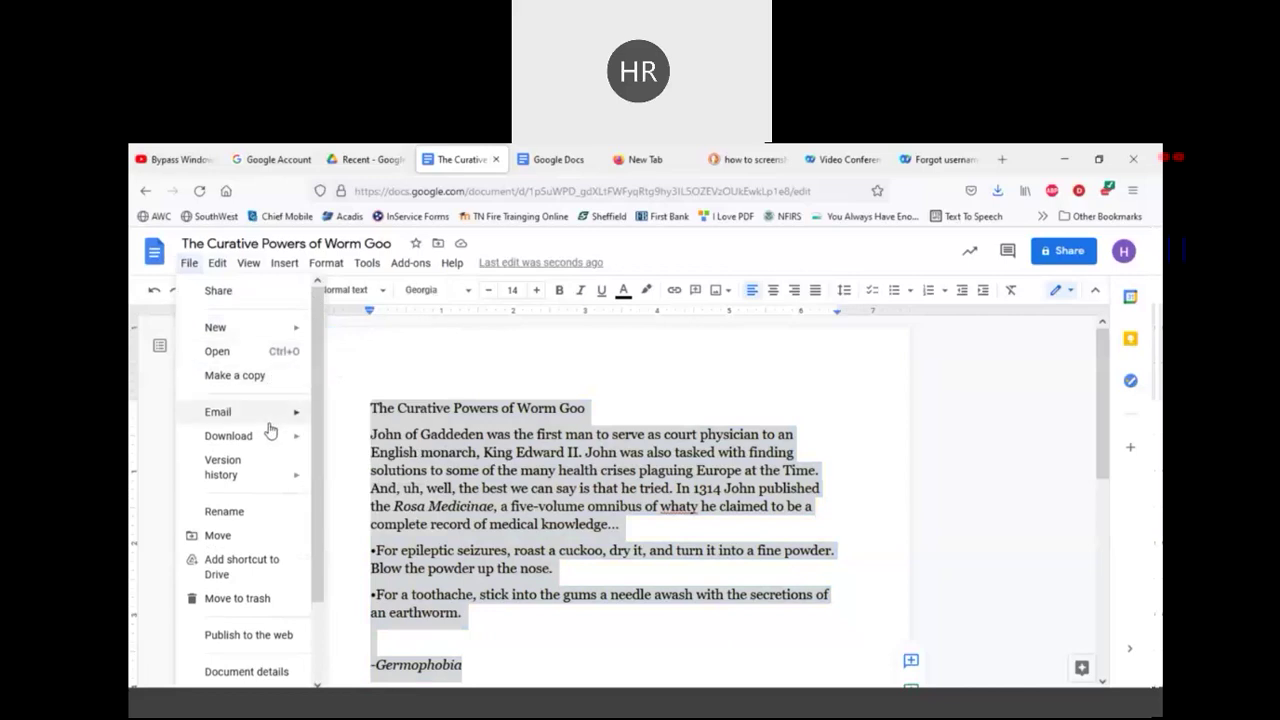
pyautogui.moveTo(270, 435)
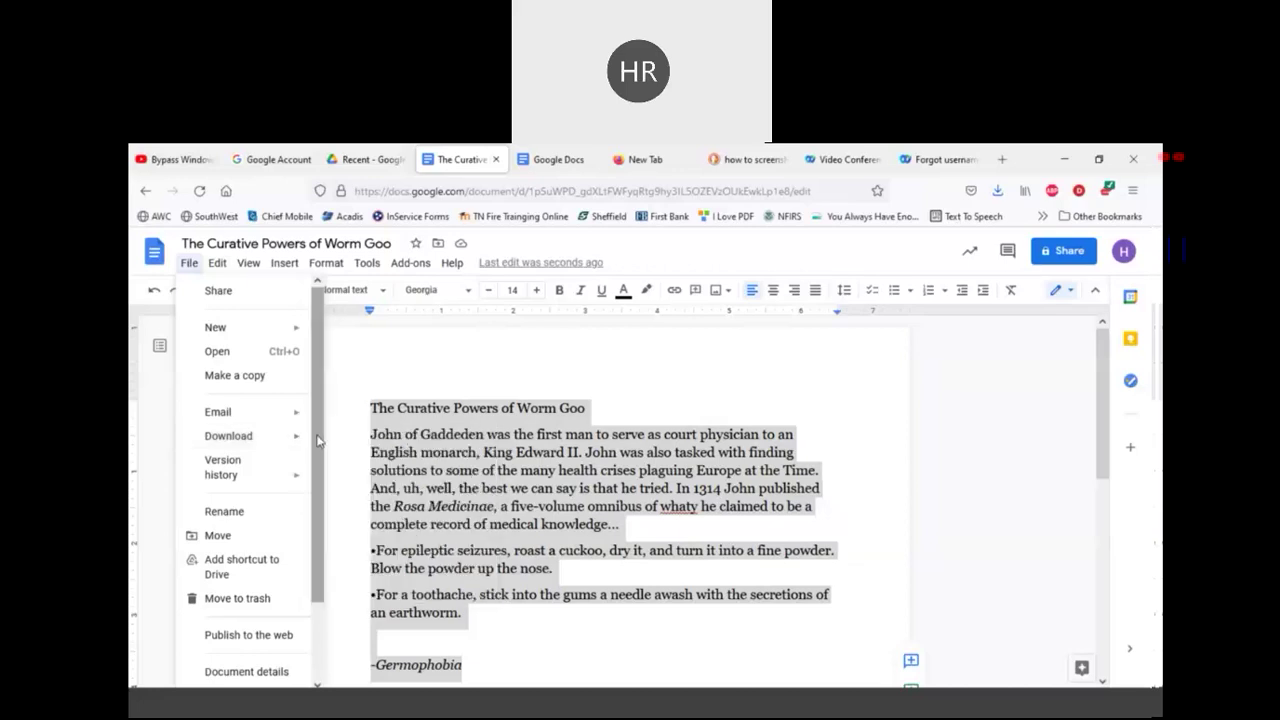
pyautogui.moveTo(286, 418)
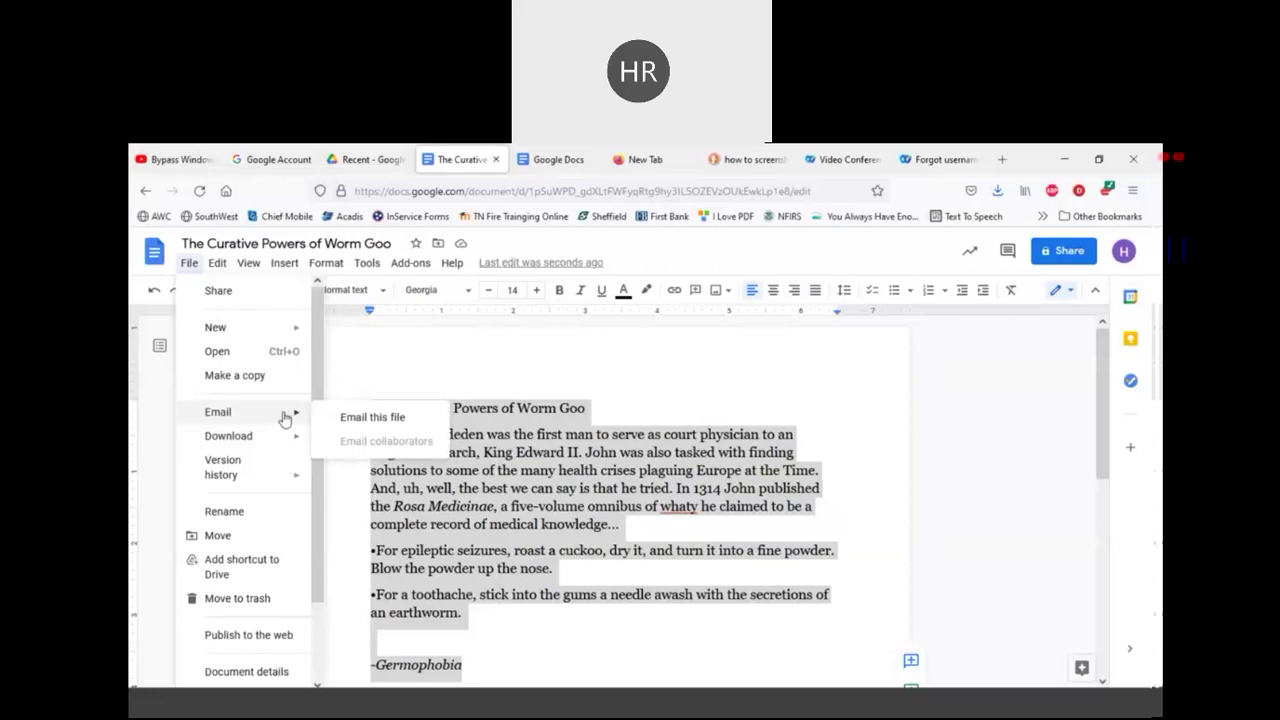
pyautogui.moveTo(276, 481)
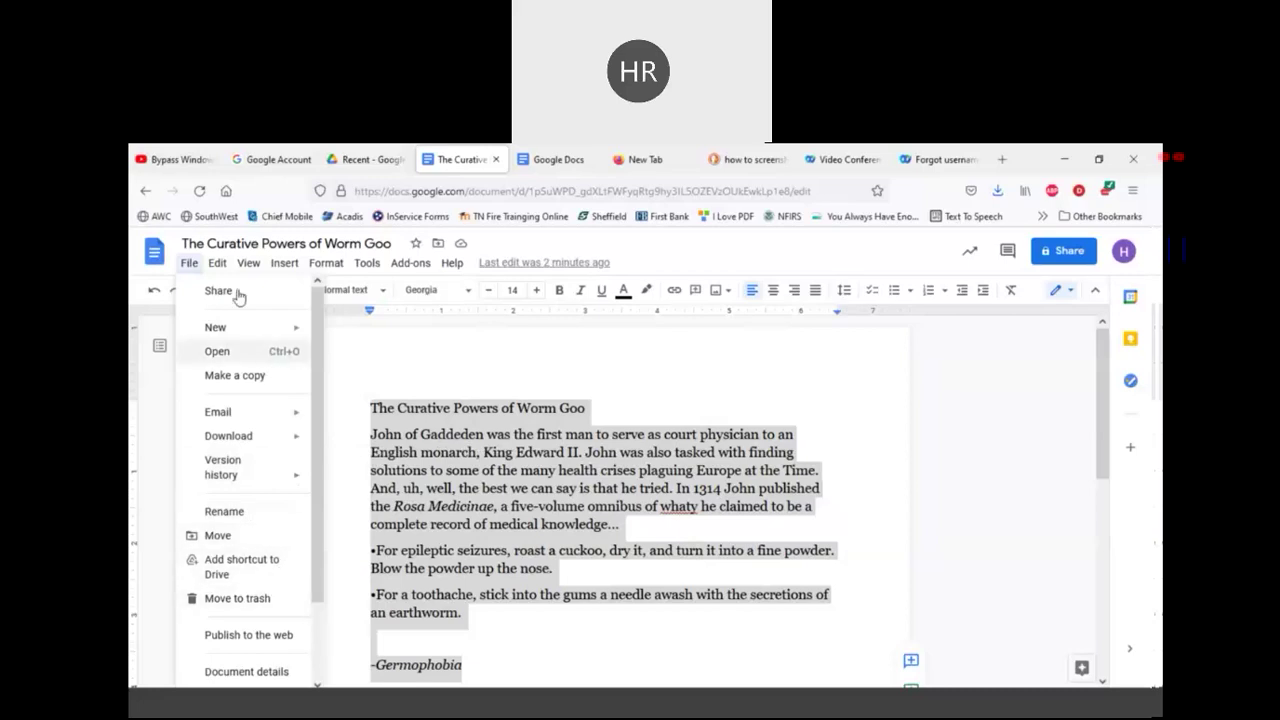
# Step: Review the document's edit, view, insert and format commands, including headers and footers, page numbers and paragraph styles, without applying any
pyautogui.moveTo(219, 265)
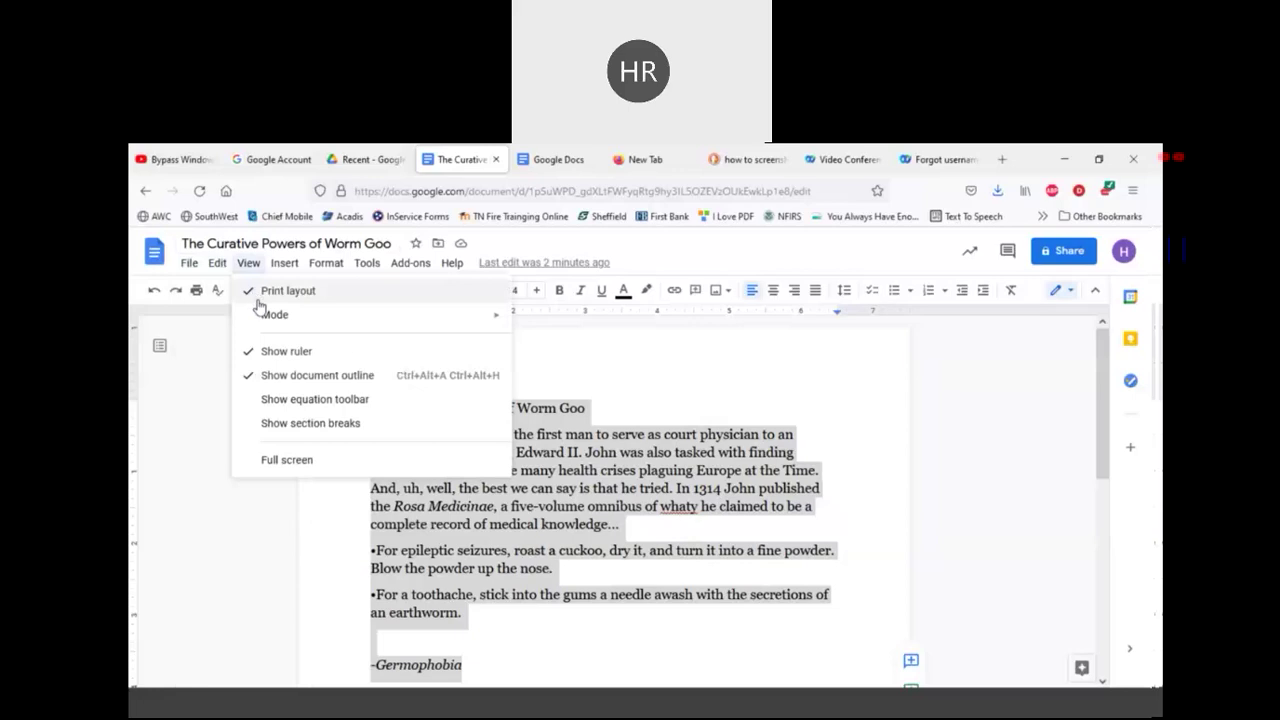
pyautogui.moveTo(259, 321)
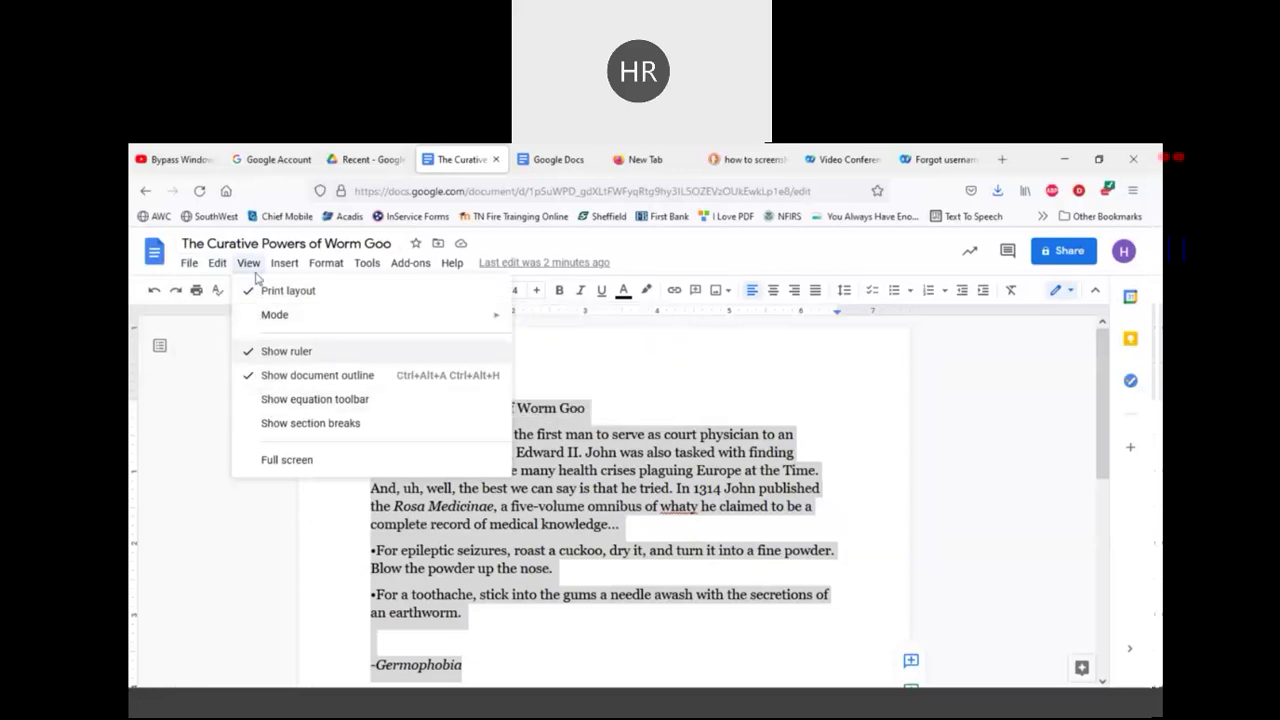
pyautogui.moveTo(284, 267)
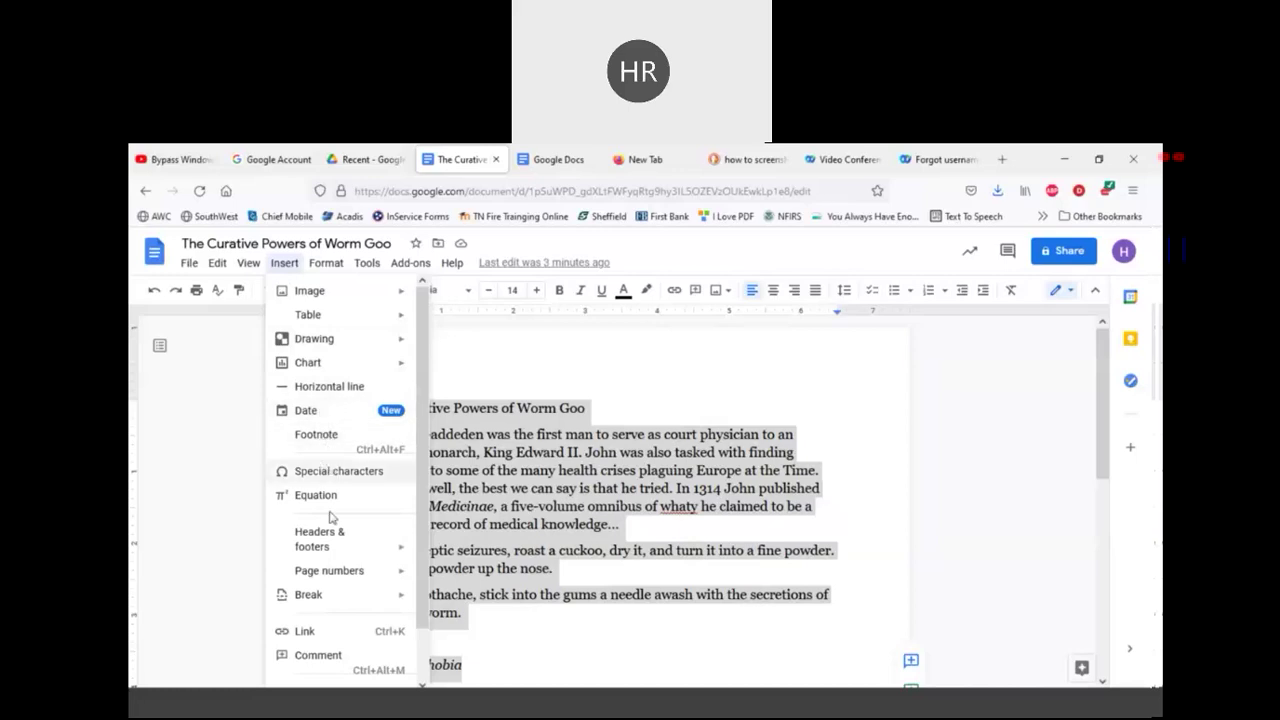
pyautogui.moveTo(334, 547)
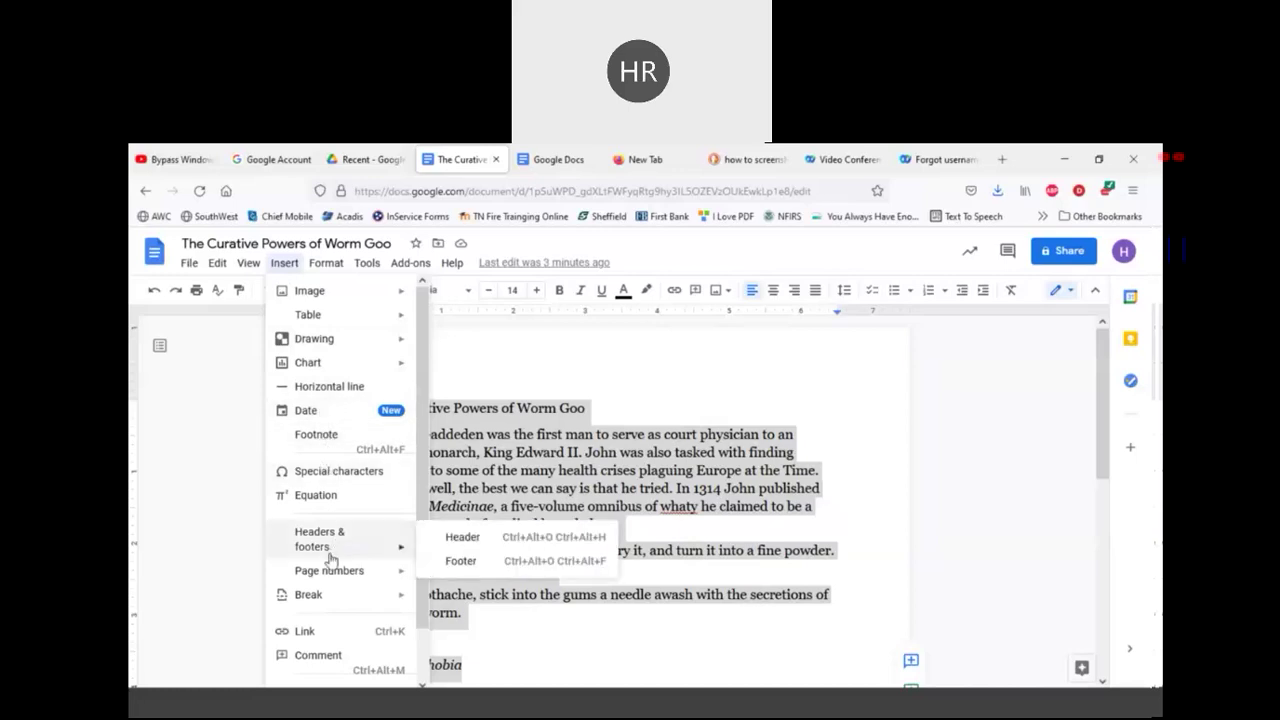
pyautogui.moveTo(330, 578)
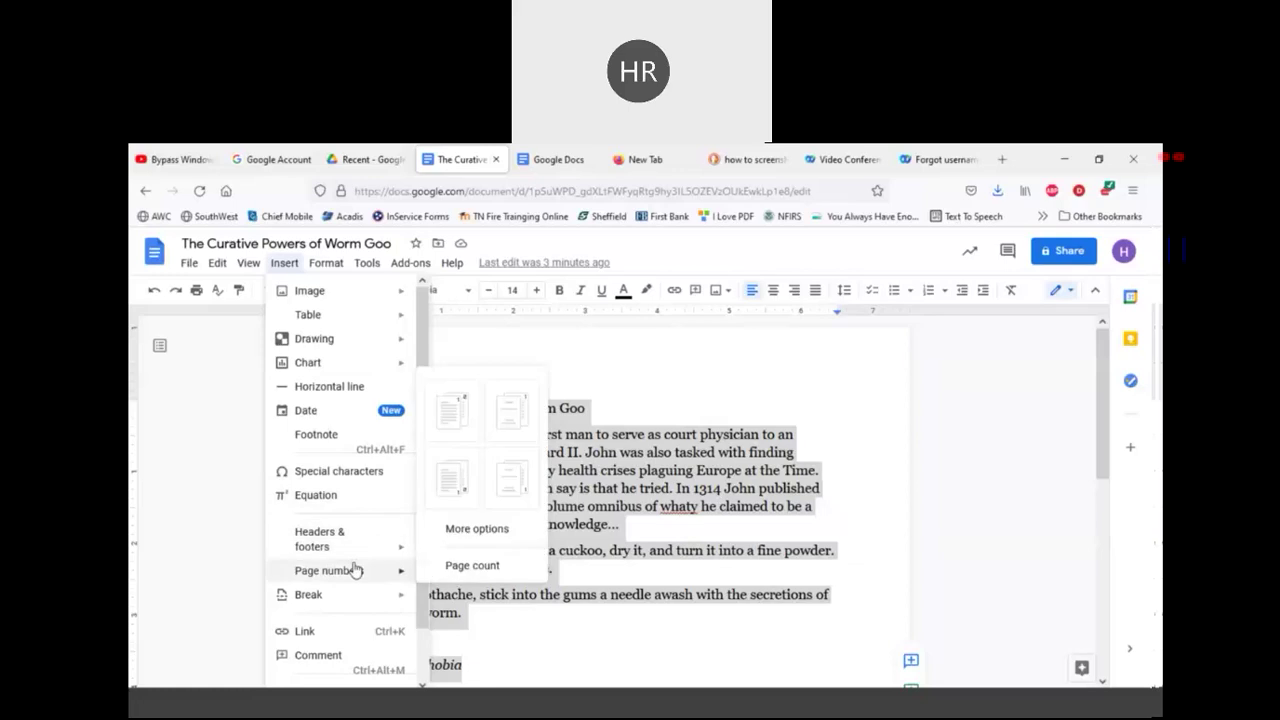
pyautogui.moveTo(327, 268)
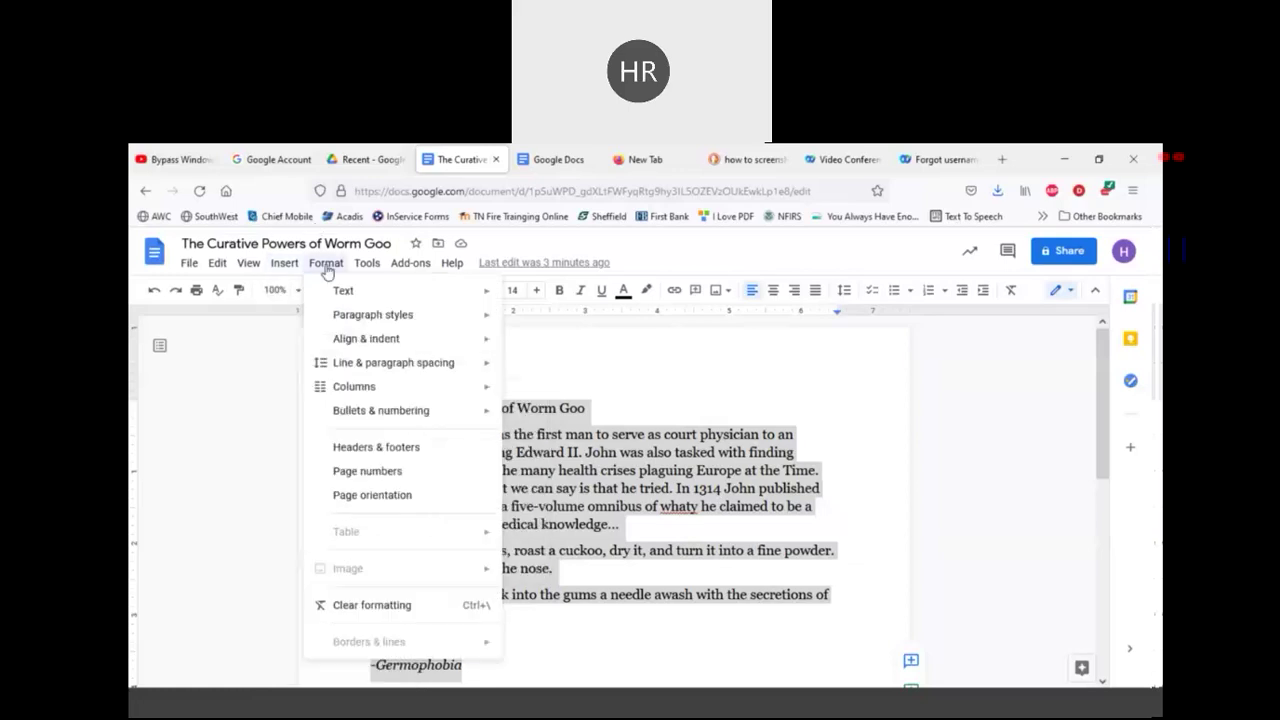
pyautogui.moveTo(336, 298)
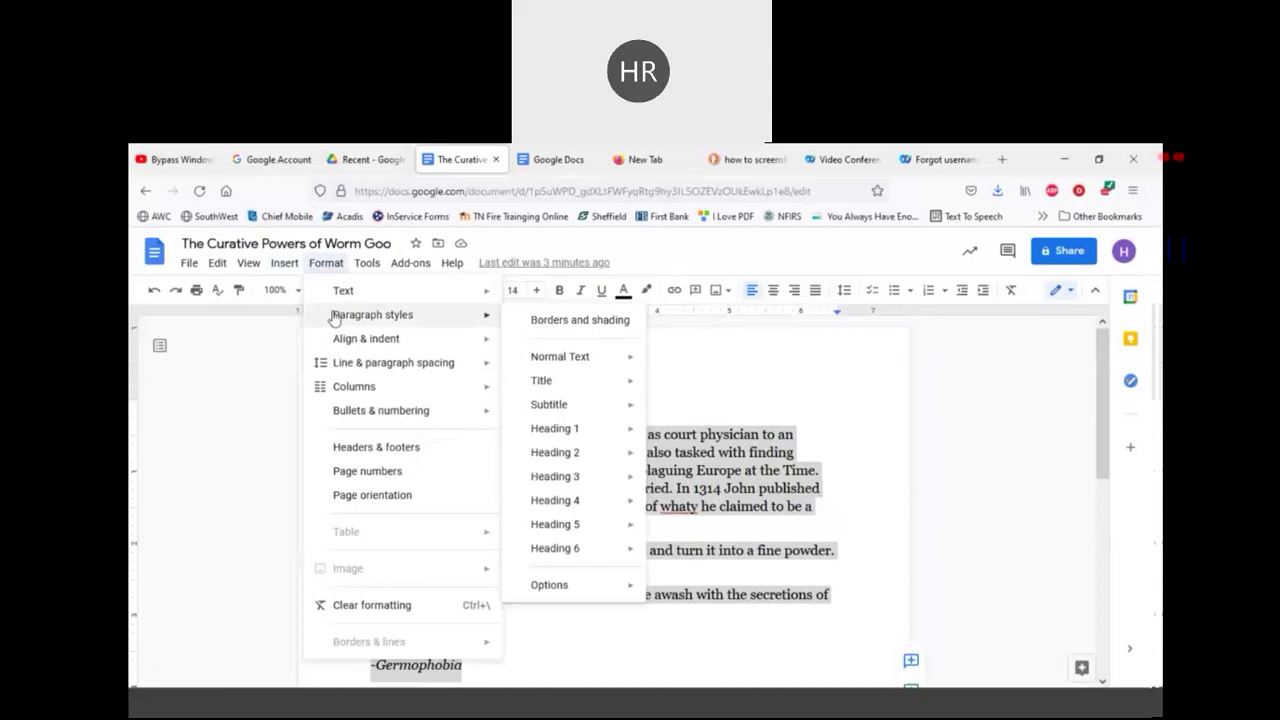
pyautogui.moveTo(328, 343)
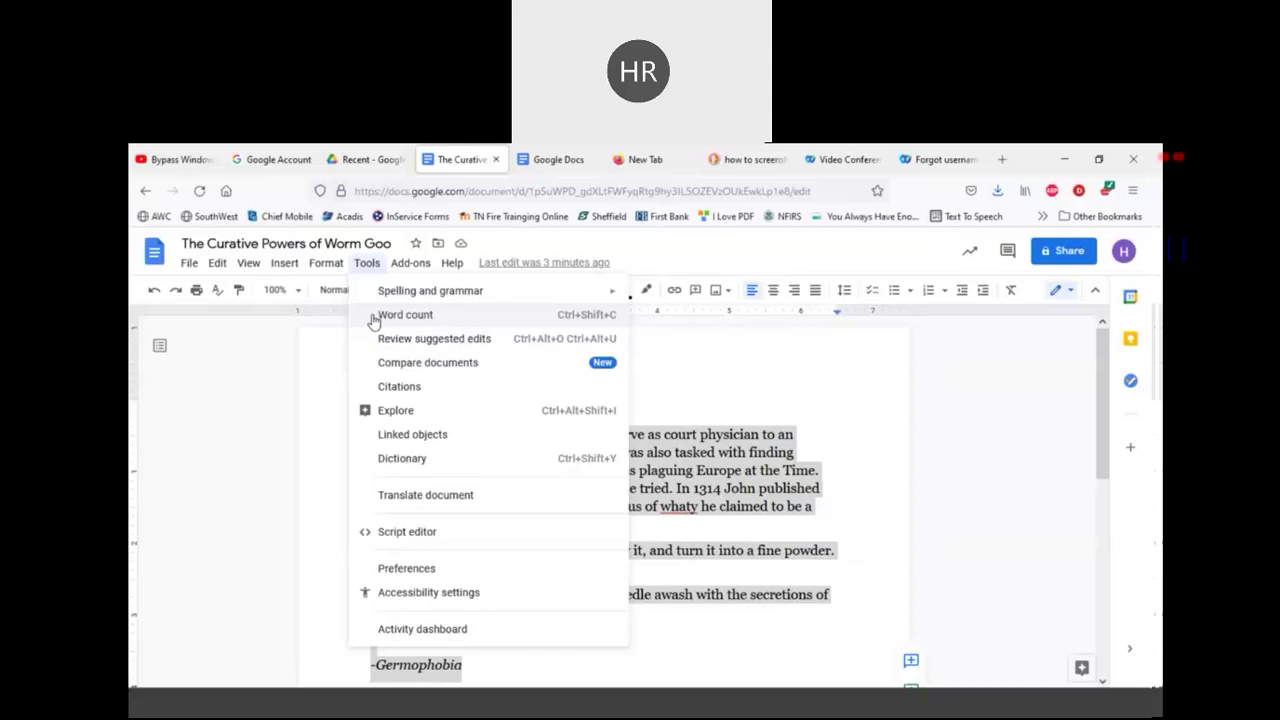
# Step: Check the word count of the entire Worm Goo text, close the count and clear the selection
pyautogui.click(373, 318)
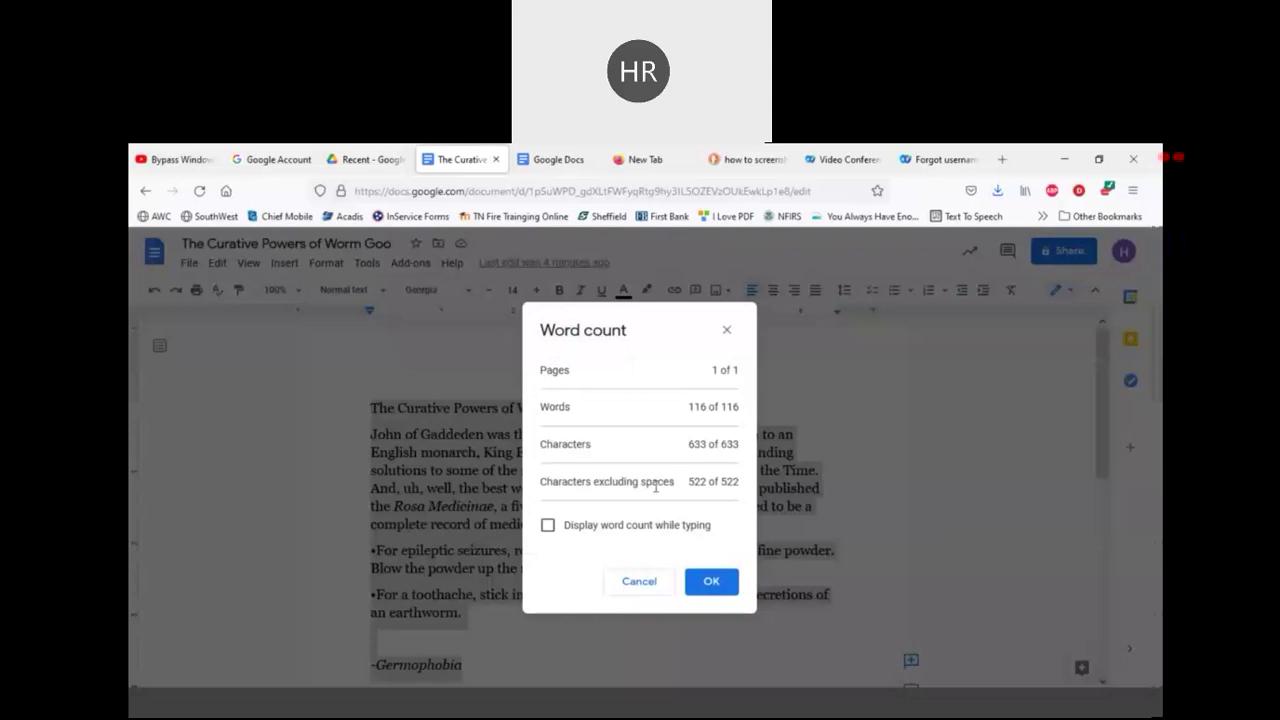
pyautogui.click(646, 580)
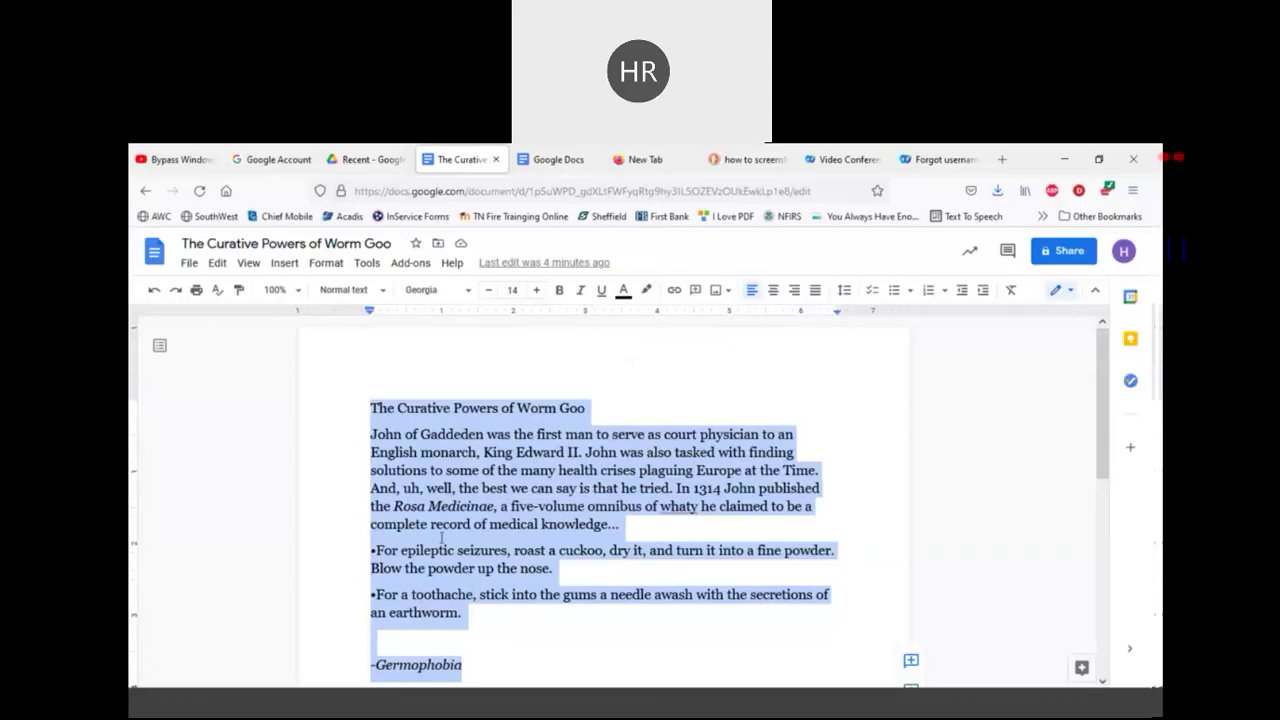
pyautogui.click(441, 537)
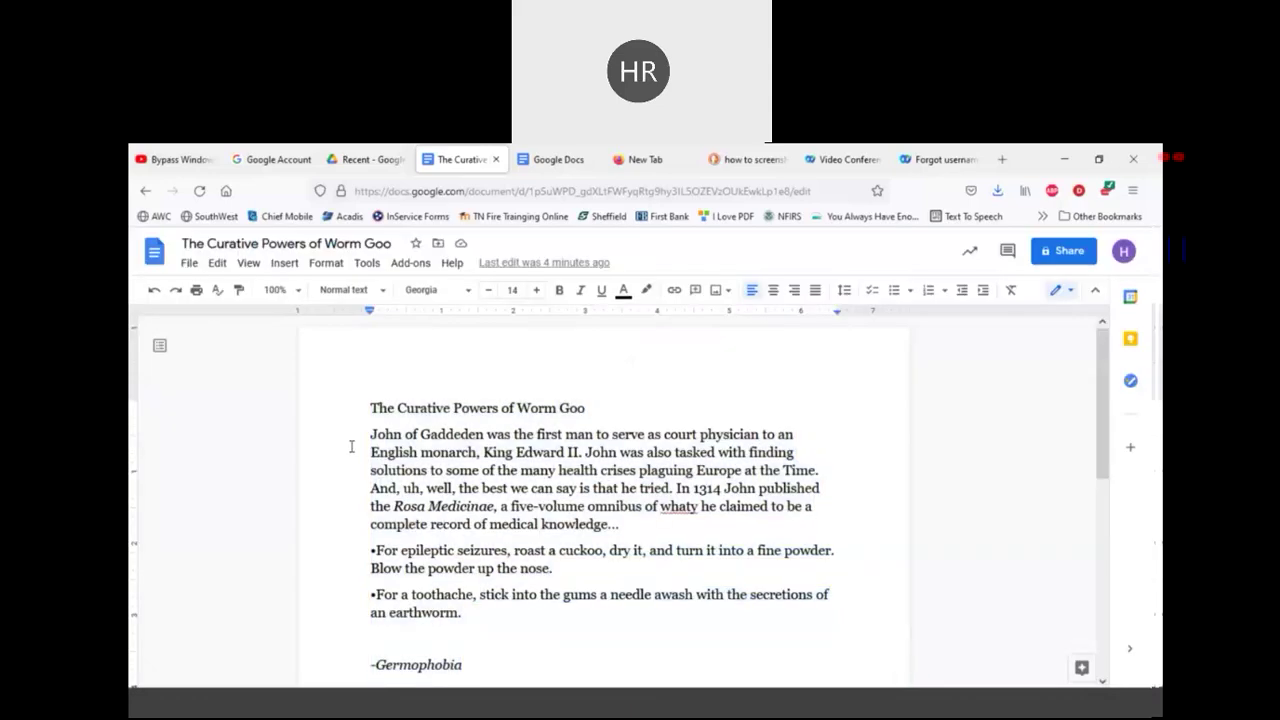
# Step: Check the word count of only the paragraph beginning "John of Gaddeden", and close the count
pyautogui.moveTo(370, 434); pyautogui.dragTo(656, 532)
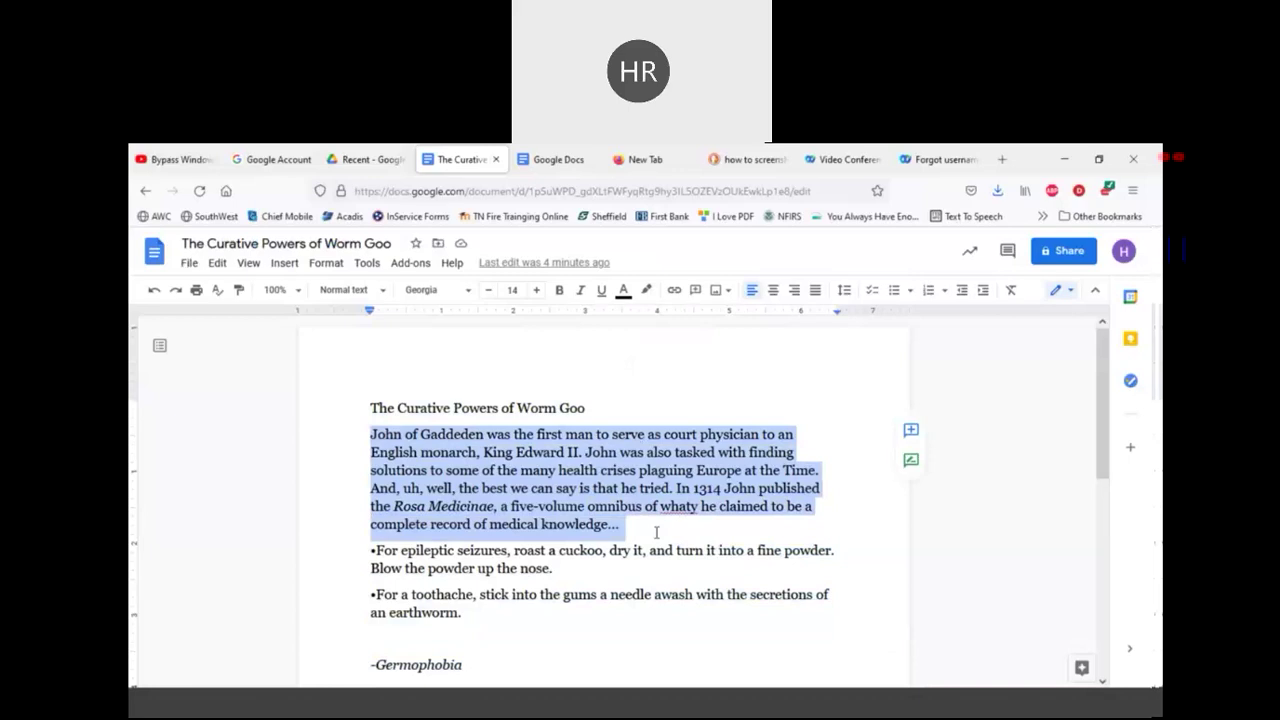
pyautogui.click(367, 263)
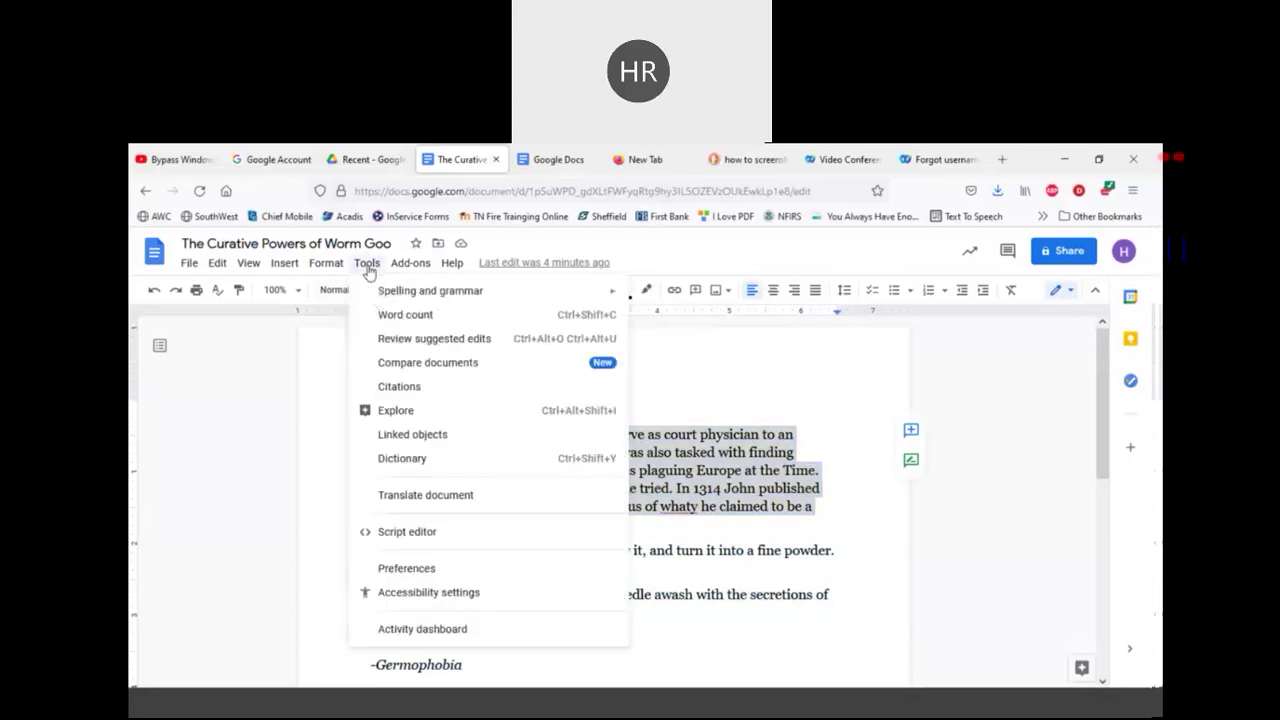
pyautogui.click(385, 316)
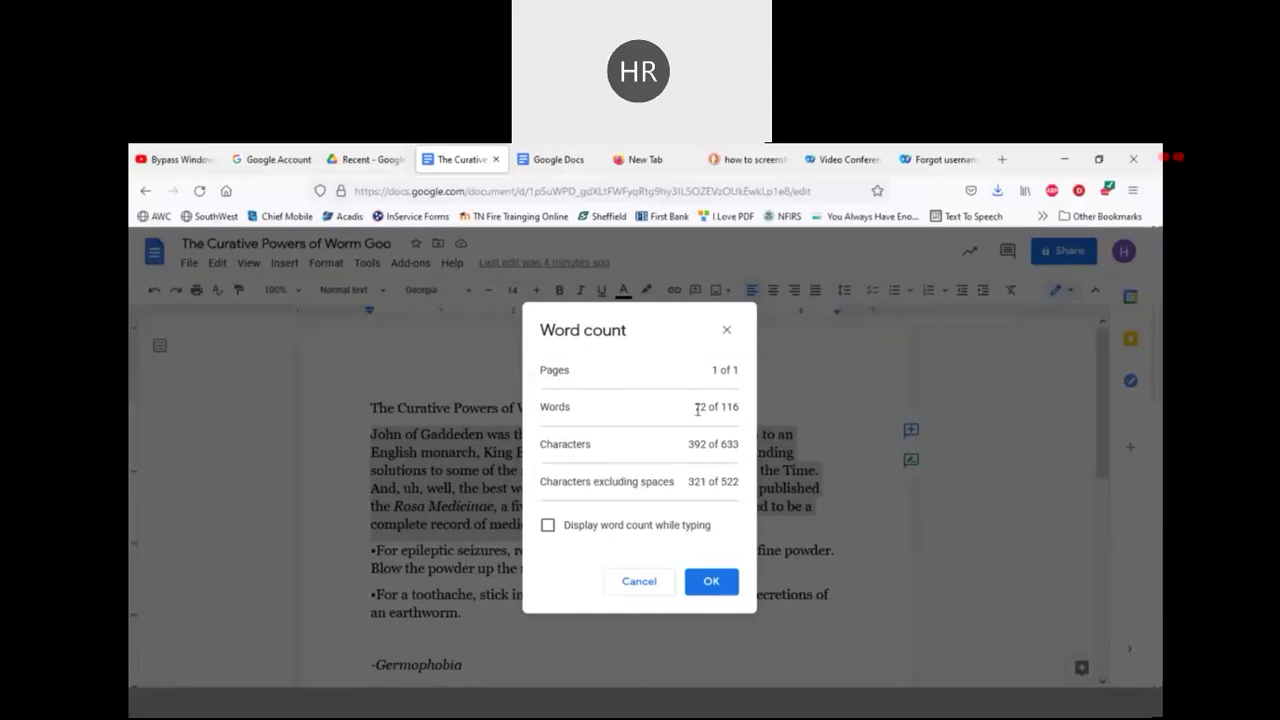
pyautogui.click(645, 584)
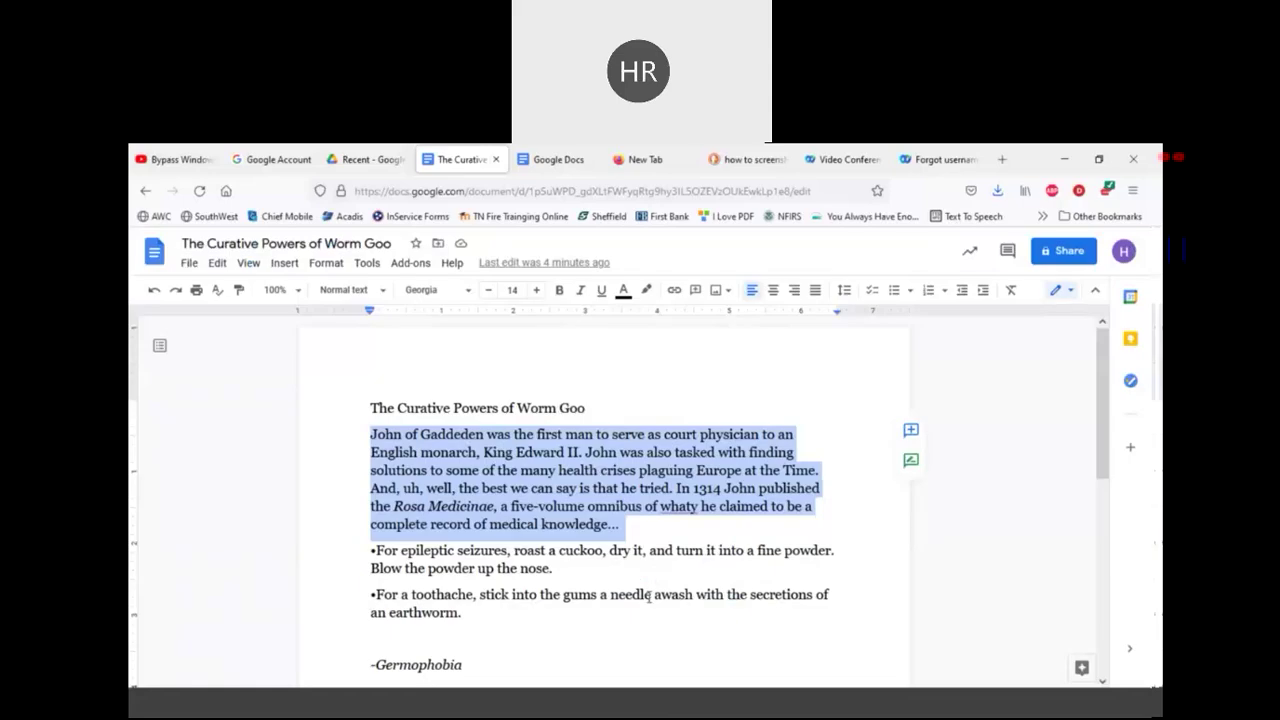
pyautogui.click(367, 264)
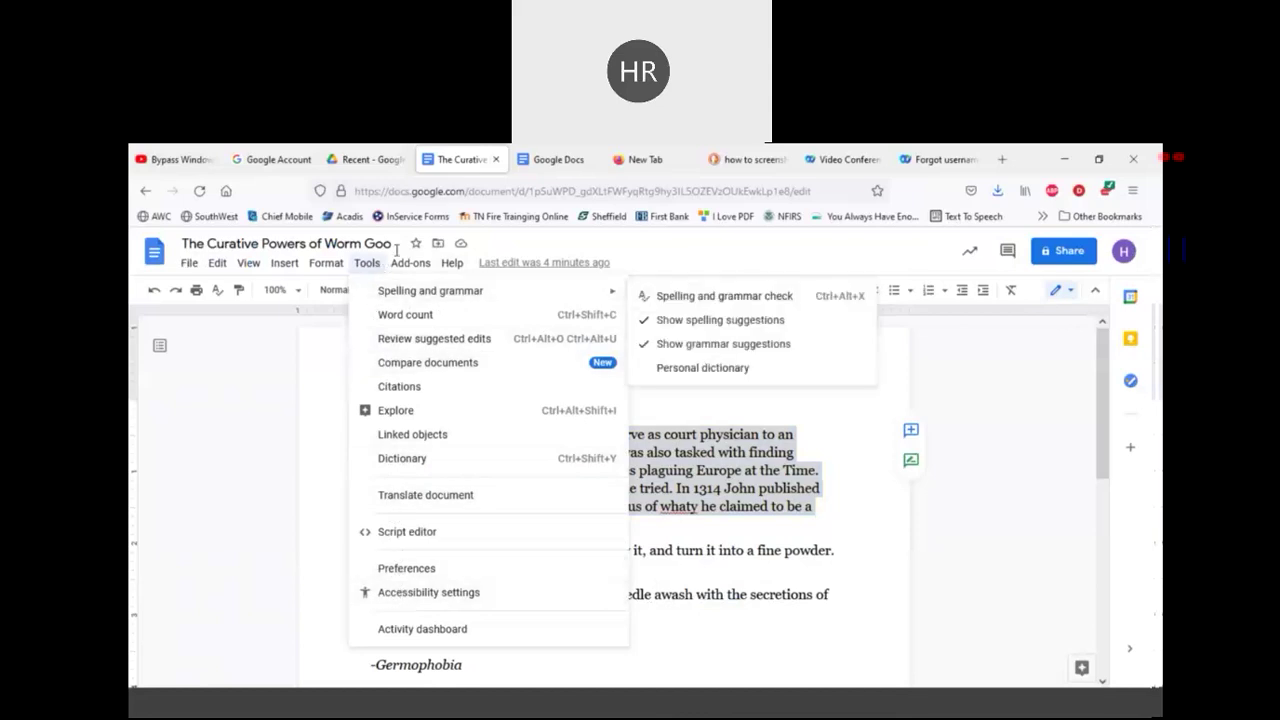
pyautogui.moveTo(407, 266)
pyautogui.moveTo(452, 270)
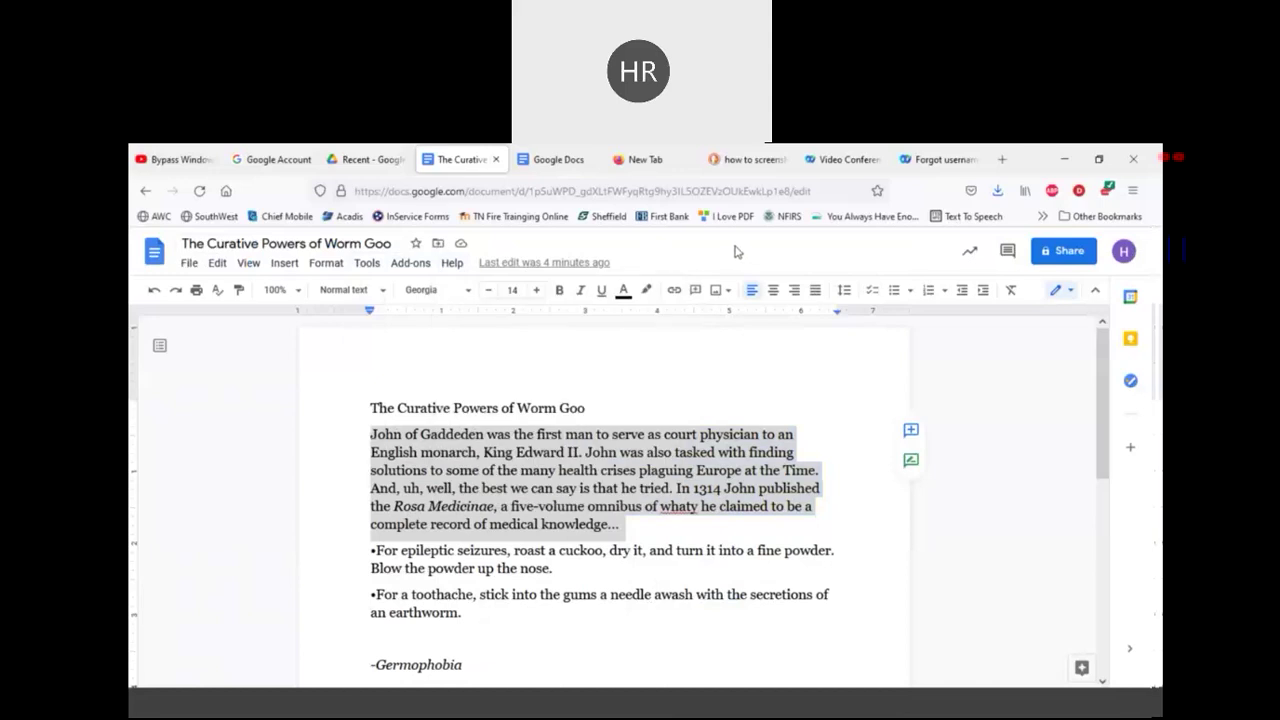
pyautogui.click(765, 376)
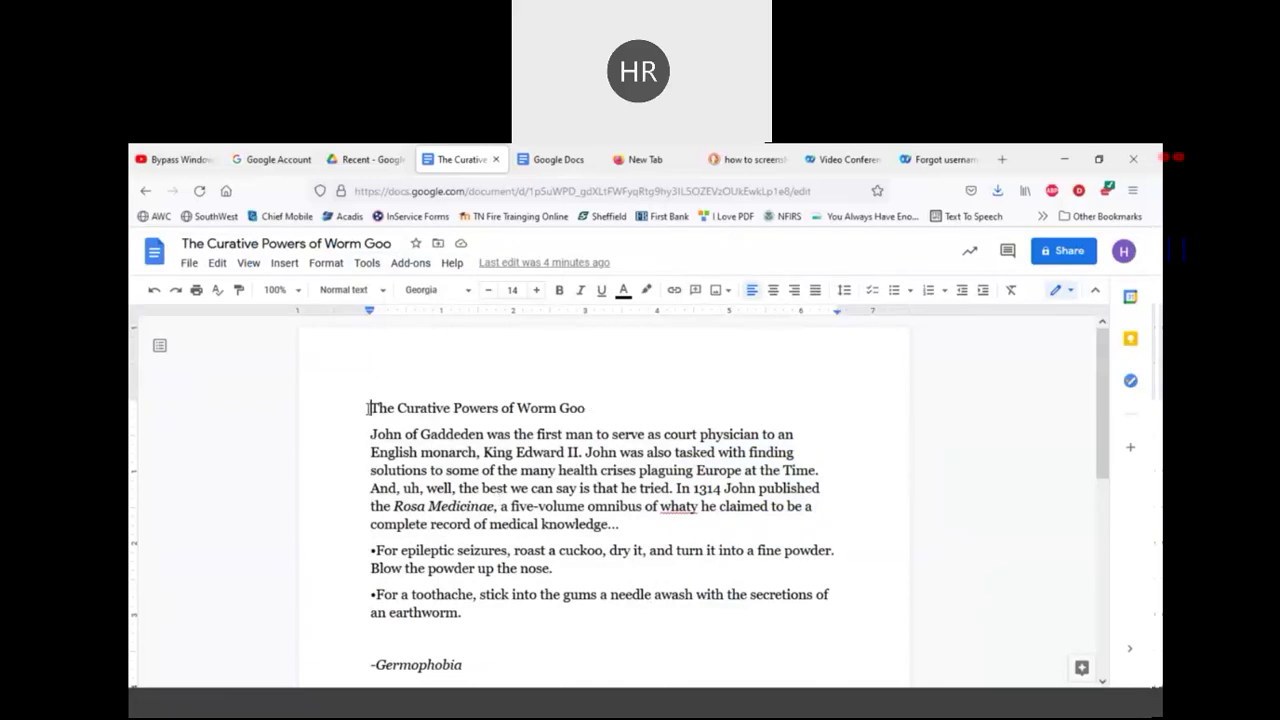
# Step: Select the text from the title through the toothache remedy, turn off spelling suggestions, and clear the selection
pyautogui.moveTo(368, 408); pyautogui.dragTo(522, 636)
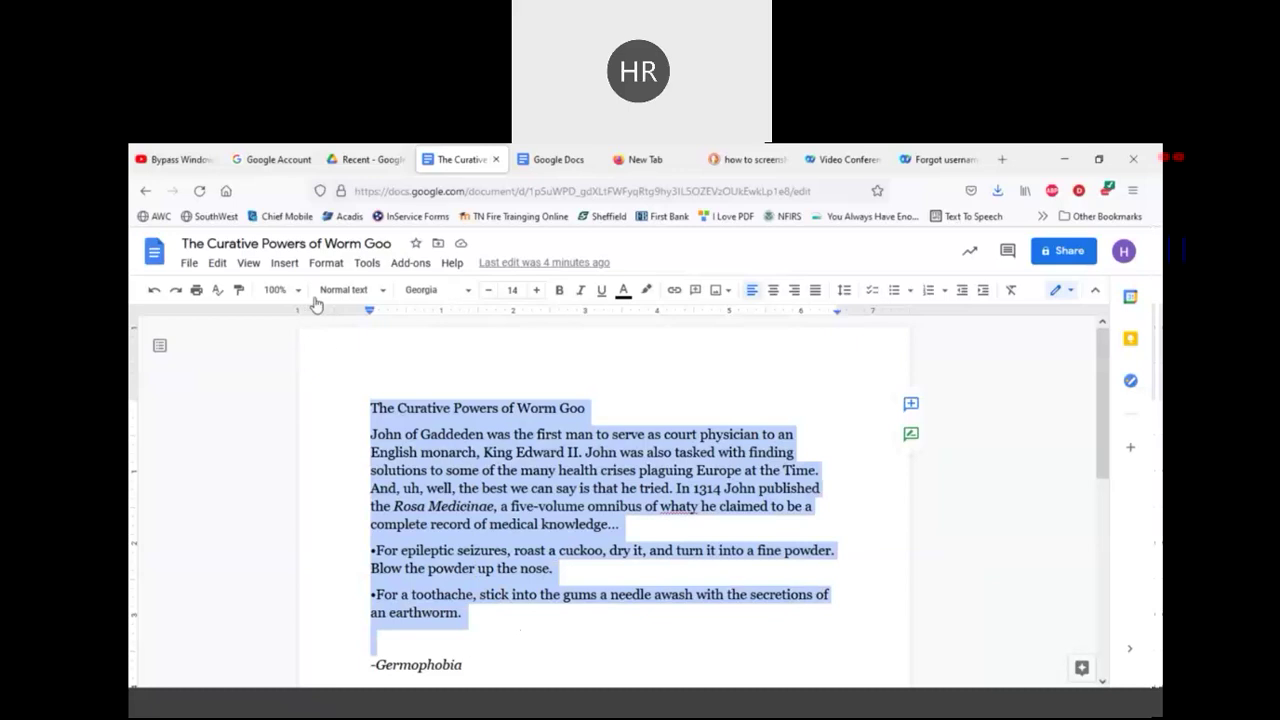
pyautogui.click(285, 265)
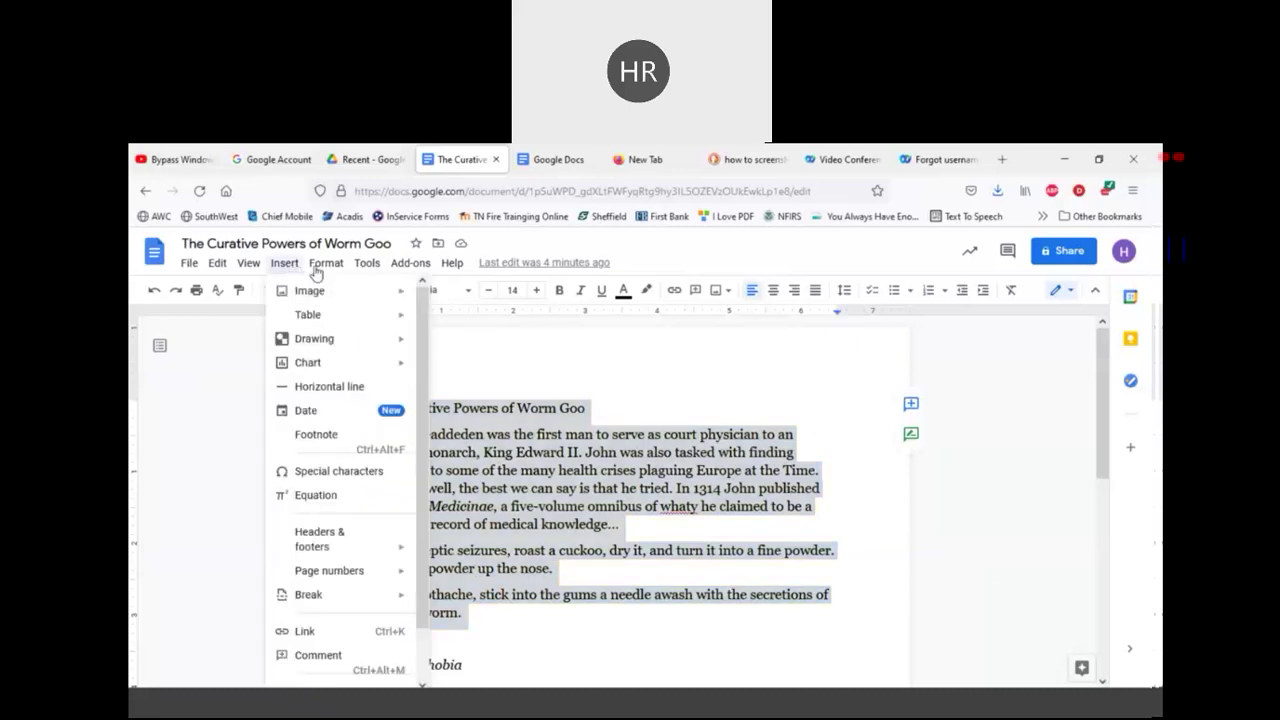
pyautogui.moveTo(362, 266)
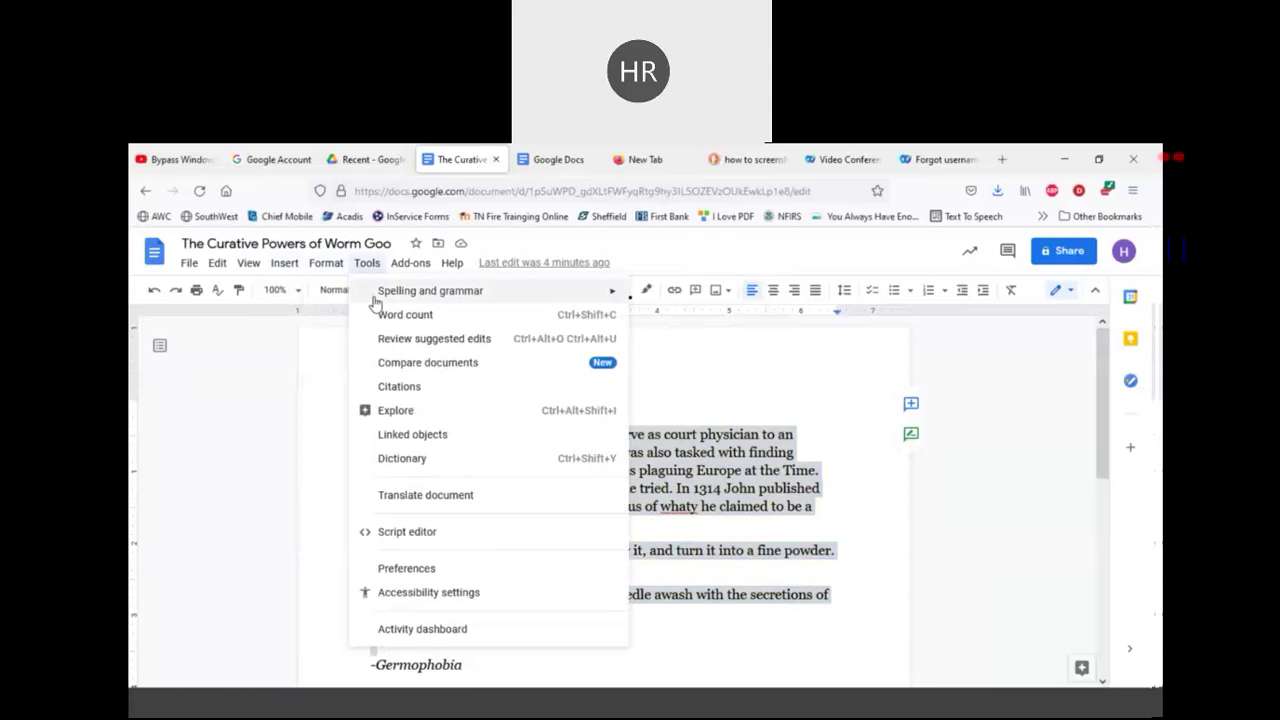
pyautogui.moveTo(380, 298)
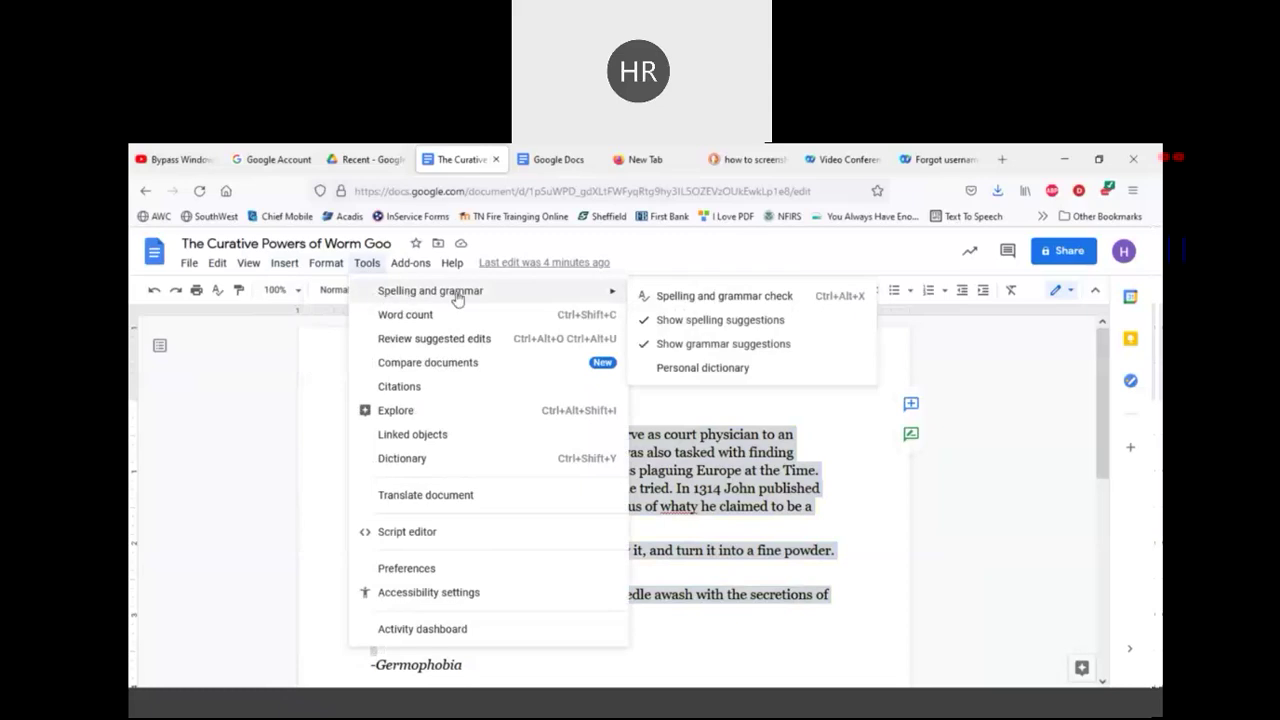
pyautogui.moveTo(614, 292)
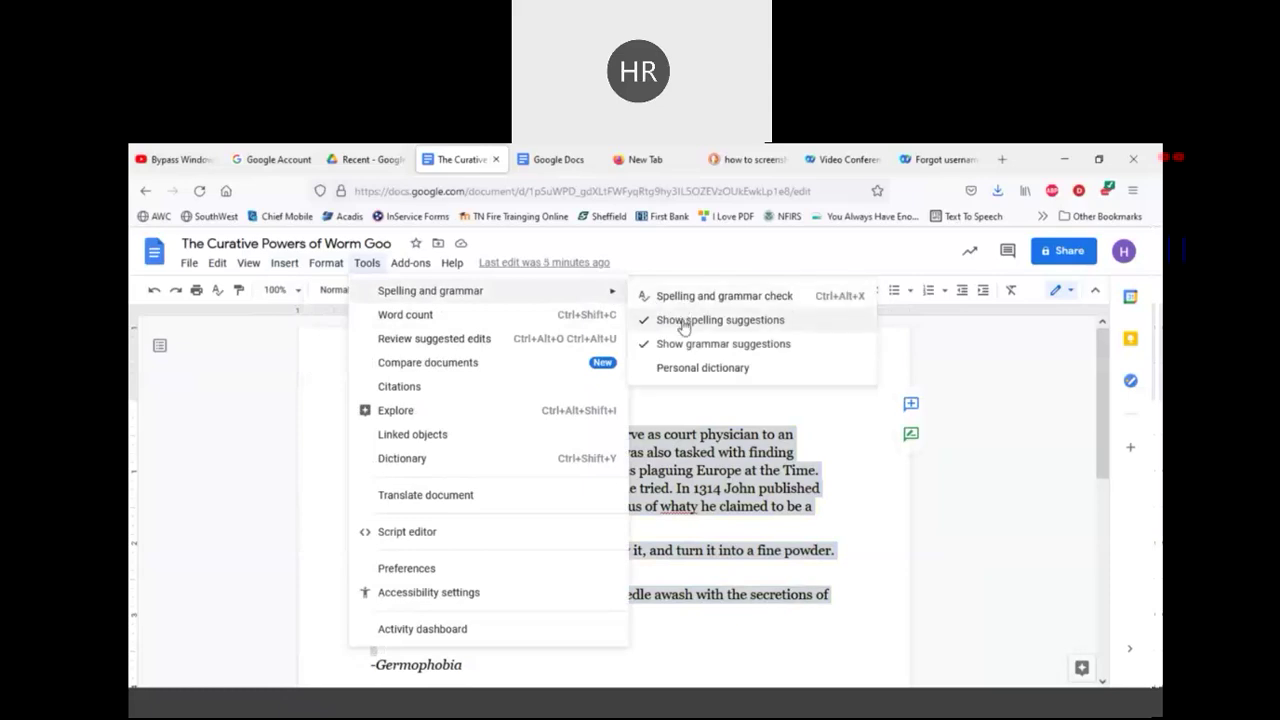
pyautogui.click(683, 325)
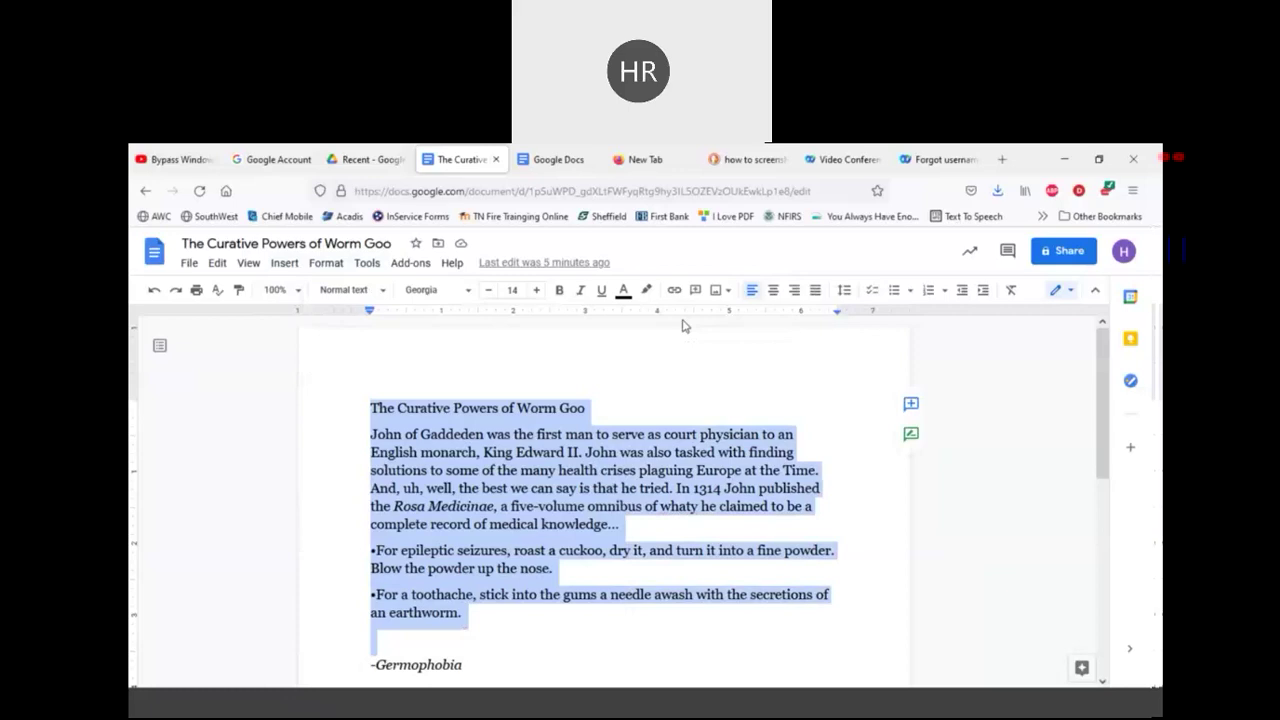
pyautogui.click(645, 523)
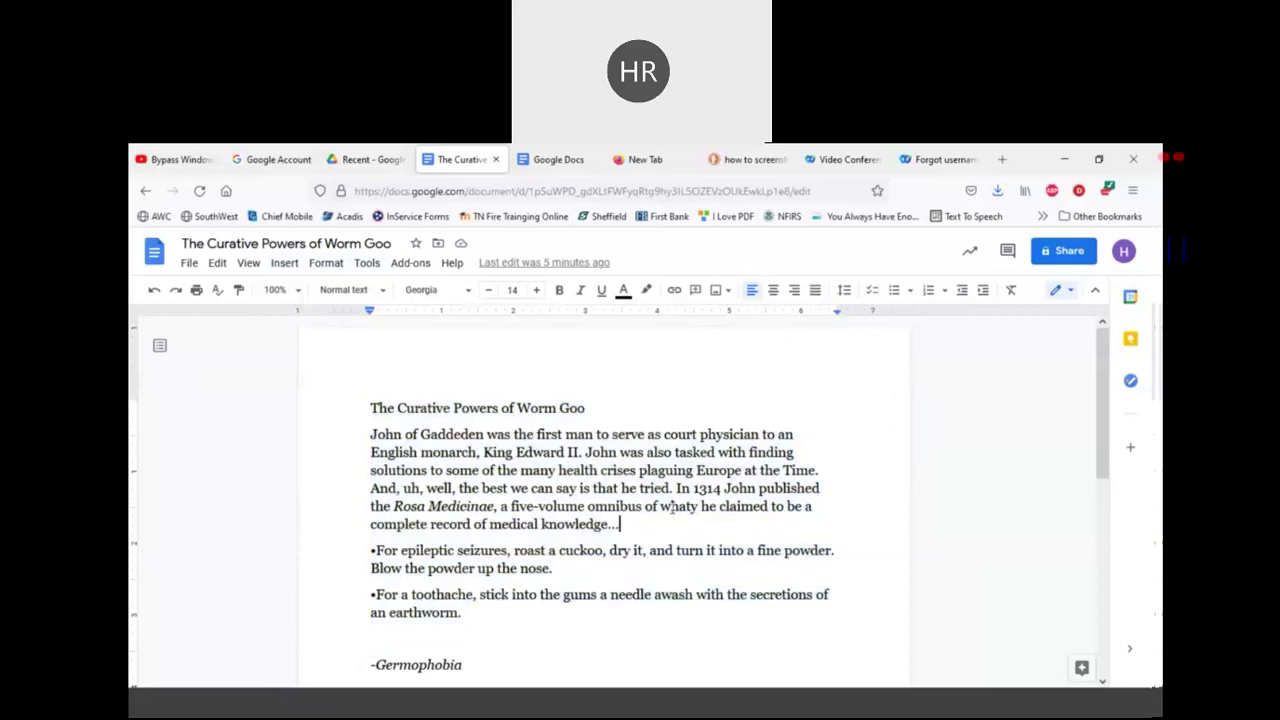
# Step: Undo the last font size change on the Worm Goo text and clear the selection
pyautogui.doubleClick(672, 508)
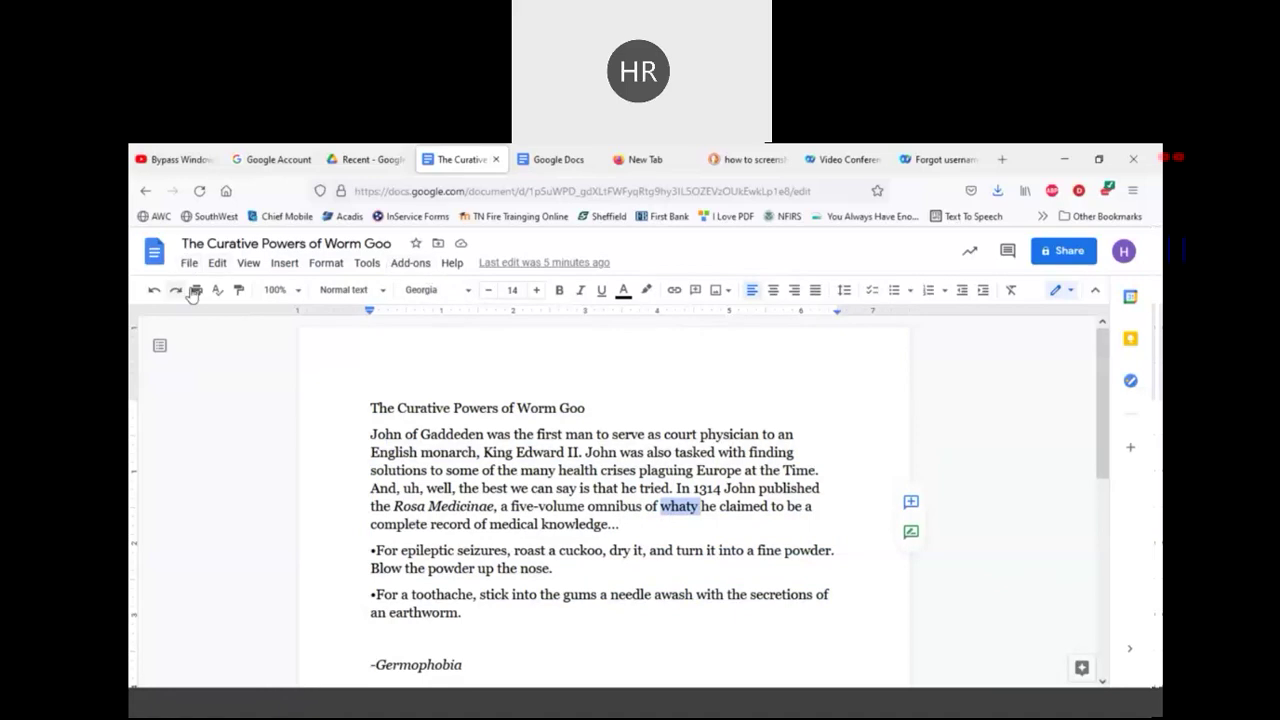
pyautogui.click(155, 290)
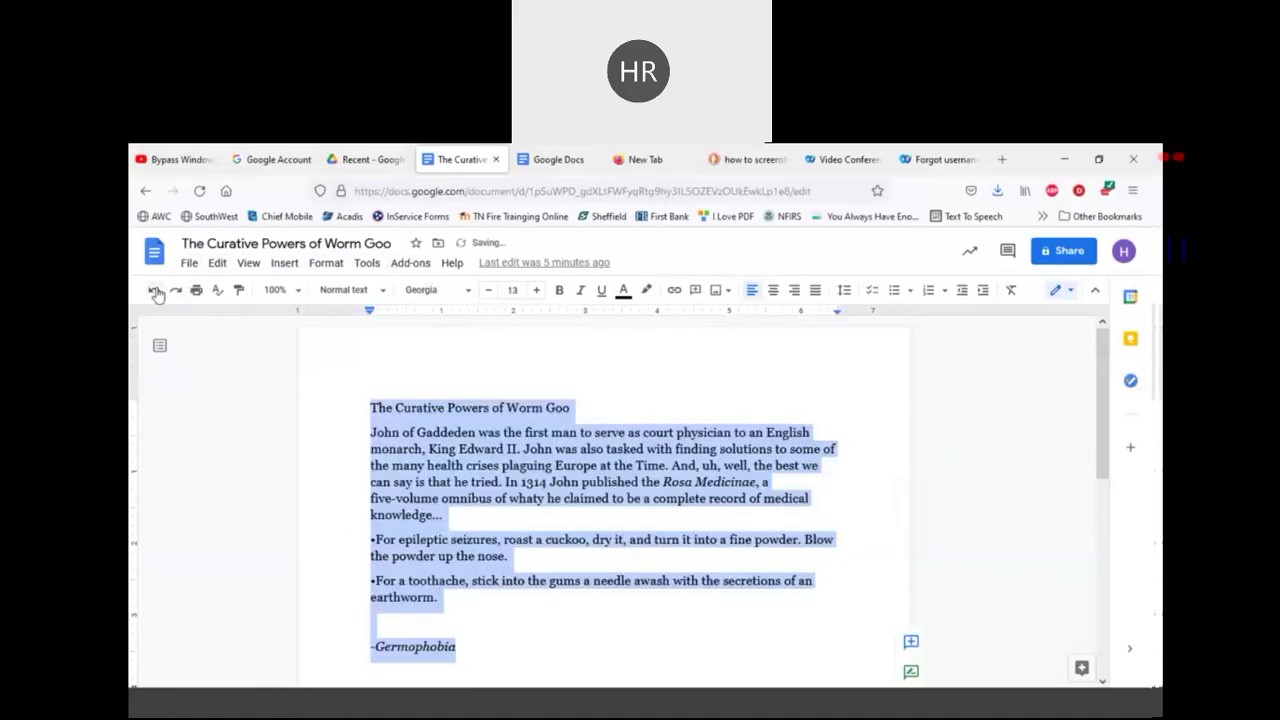
pyautogui.click(336, 464)
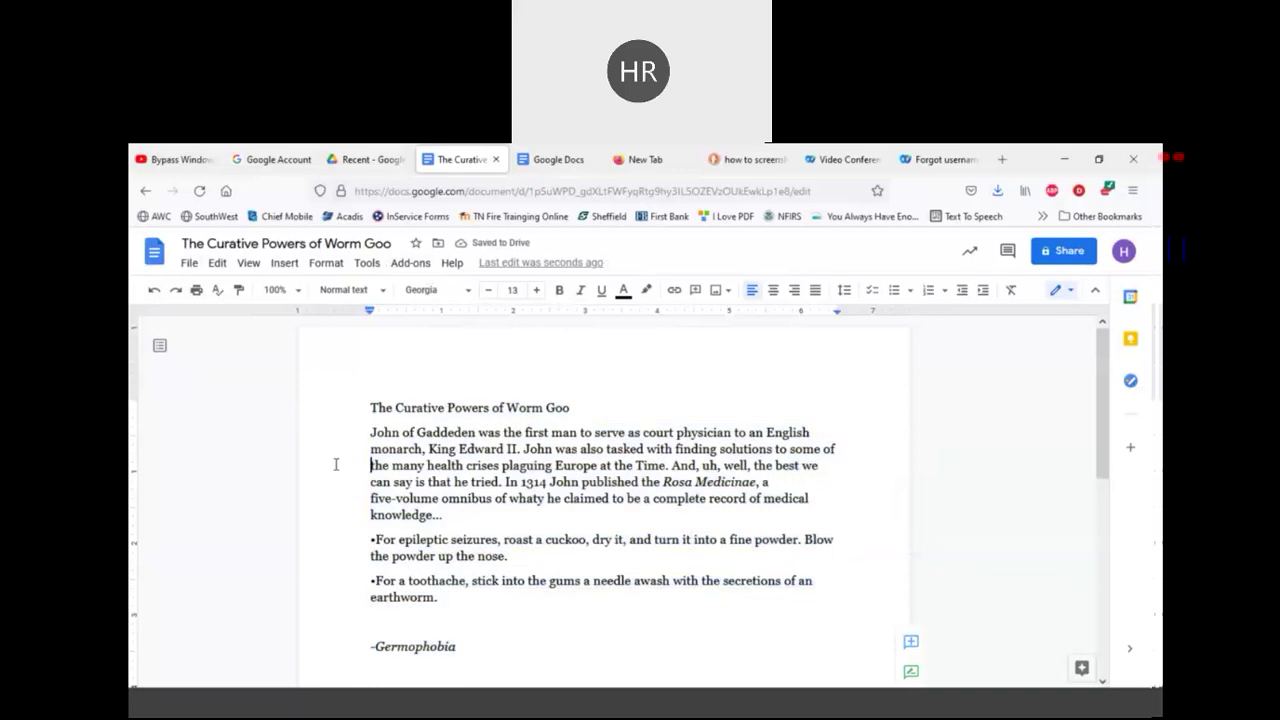
# Step: Run the spelling and grammar check on the Worm Goo document
pyautogui.click(316, 264)
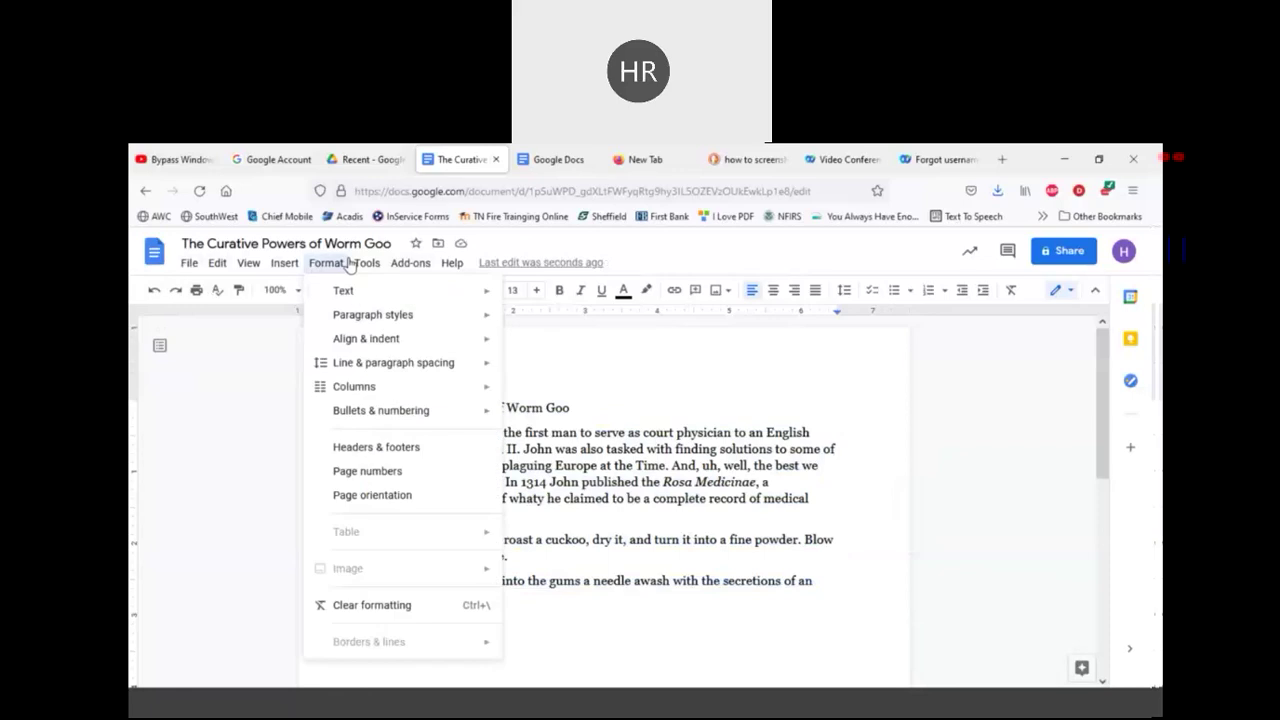
pyautogui.moveTo(248, 264)
pyautogui.click(216, 292)
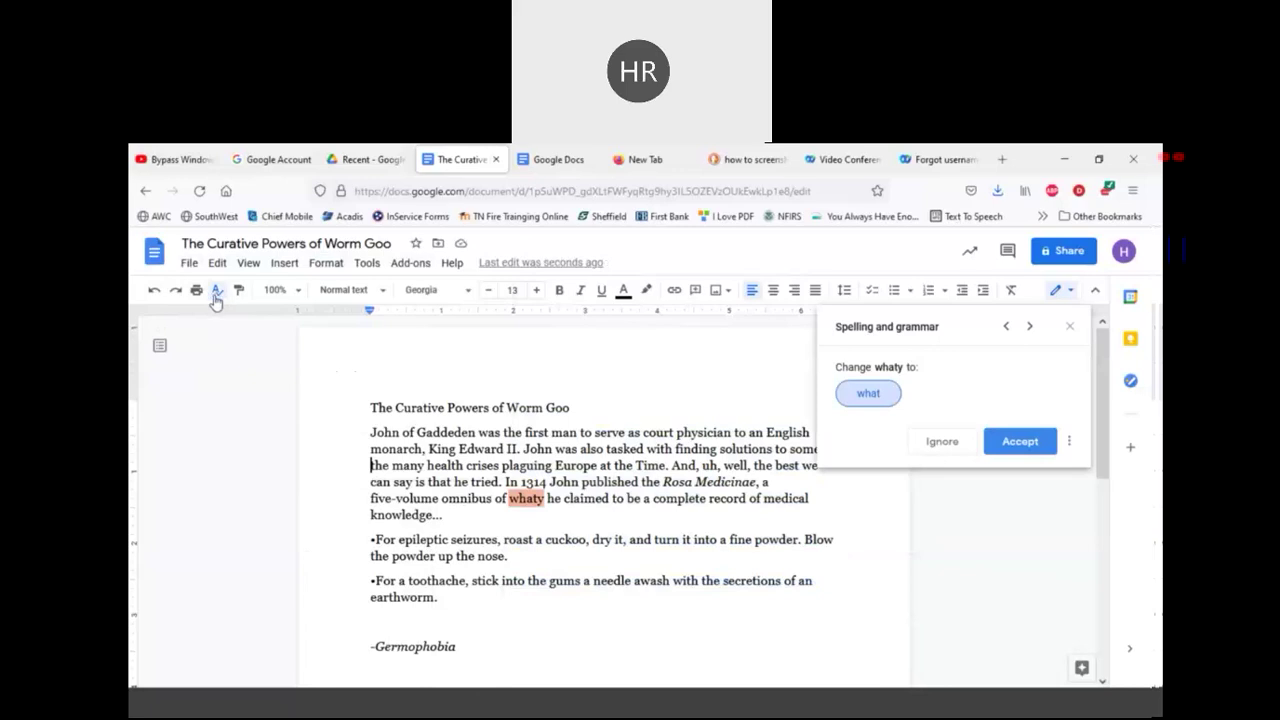
# Step: Turn spelling suggestions back on for the document
pyautogui.click(366, 263)
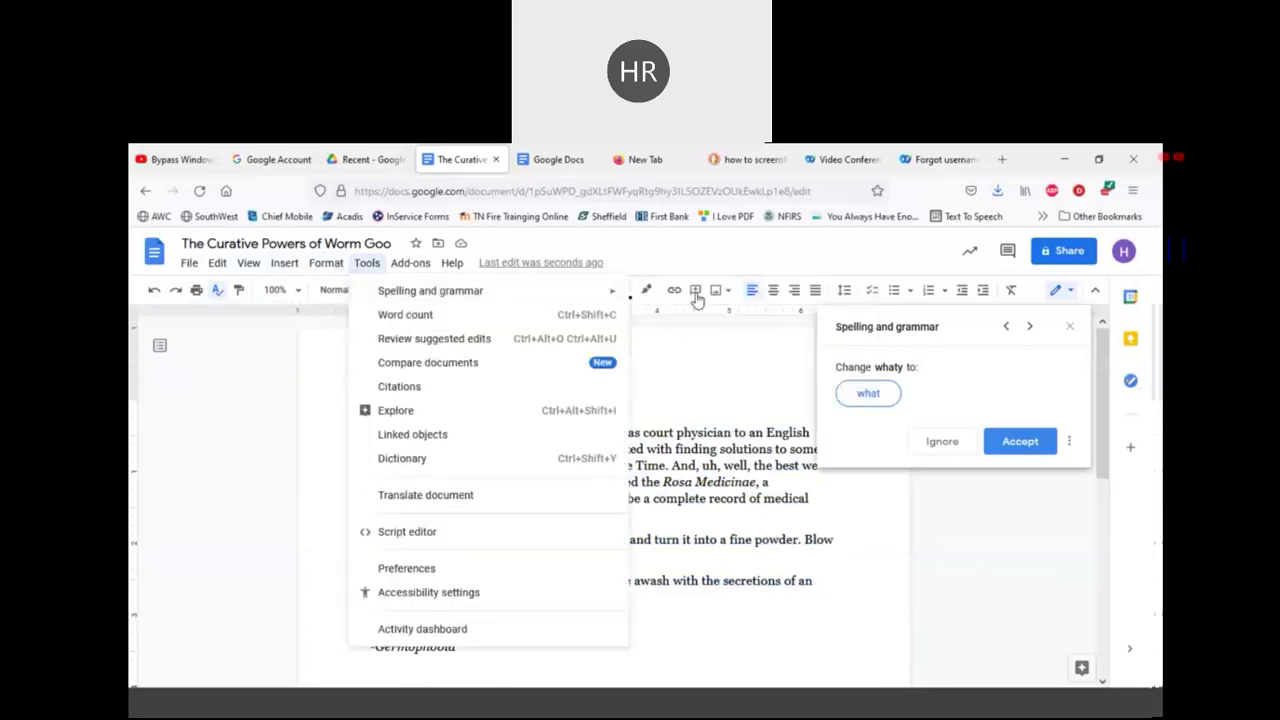
pyautogui.moveTo(570, 291)
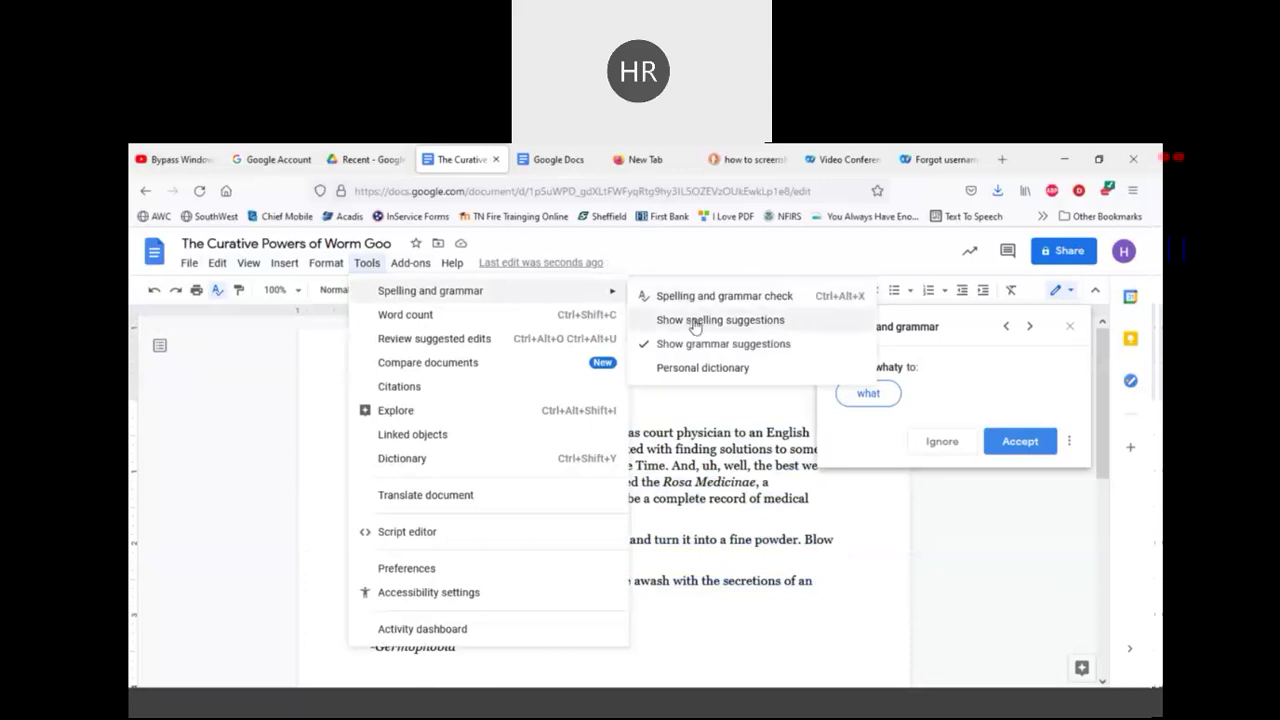
pyautogui.click(693, 322)
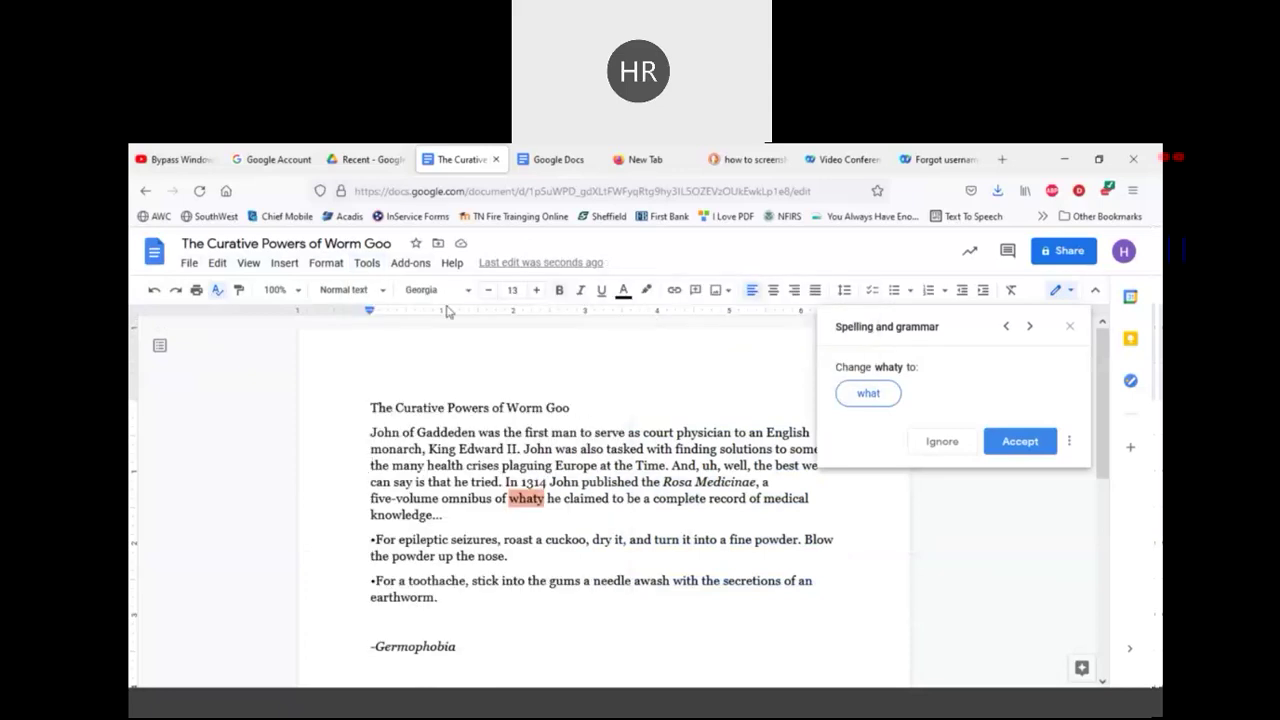
pyautogui.click(330, 263)
pyautogui.moveTo(367, 263)
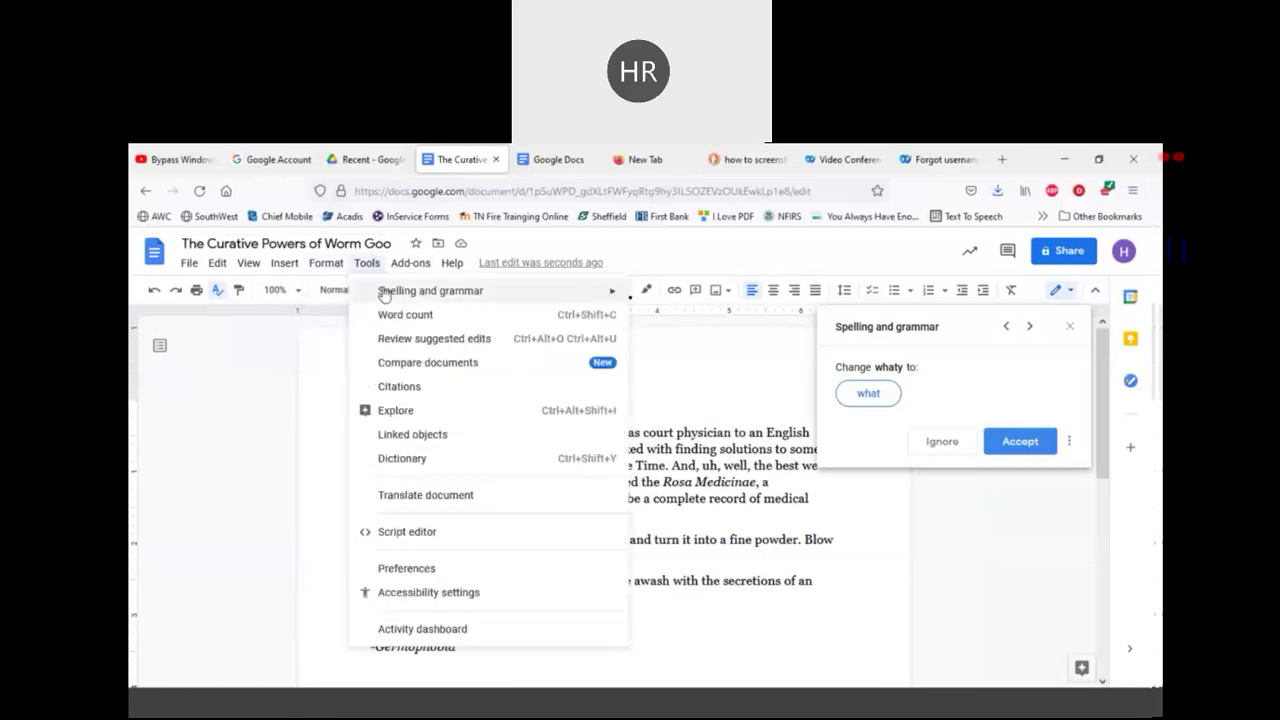
pyautogui.click(646, 290)
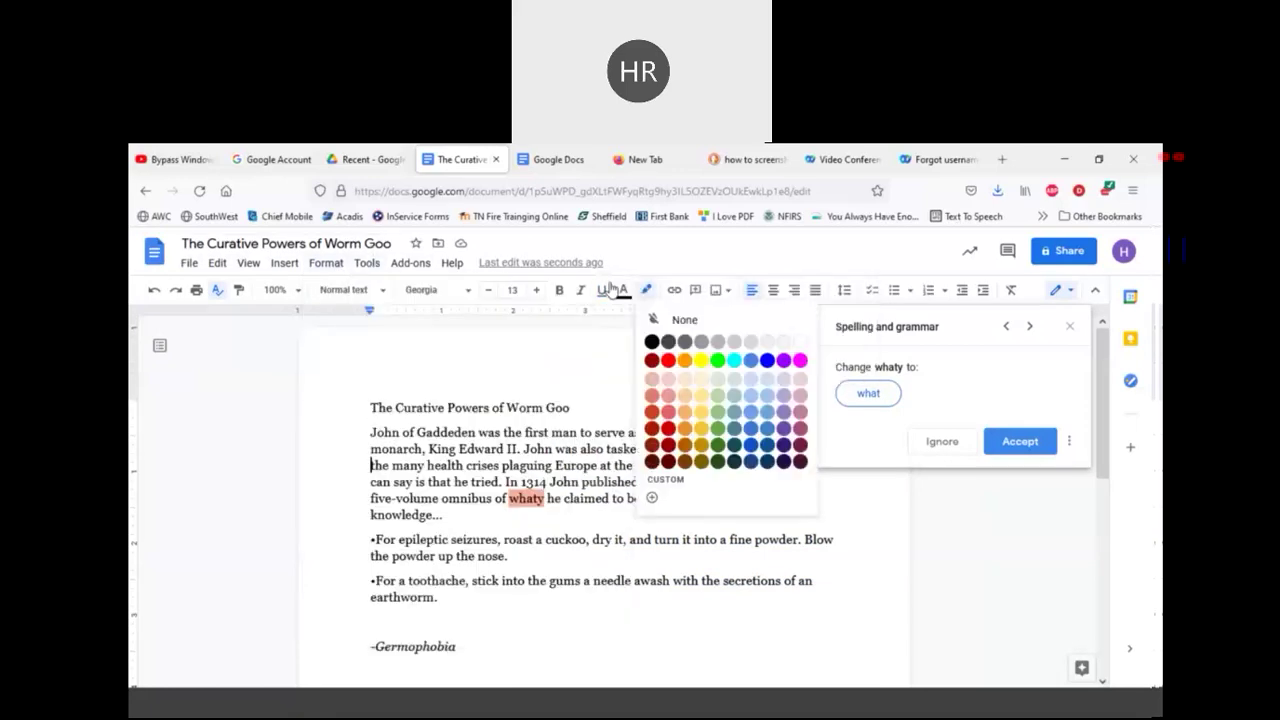
pyautogui.click(611, 391)
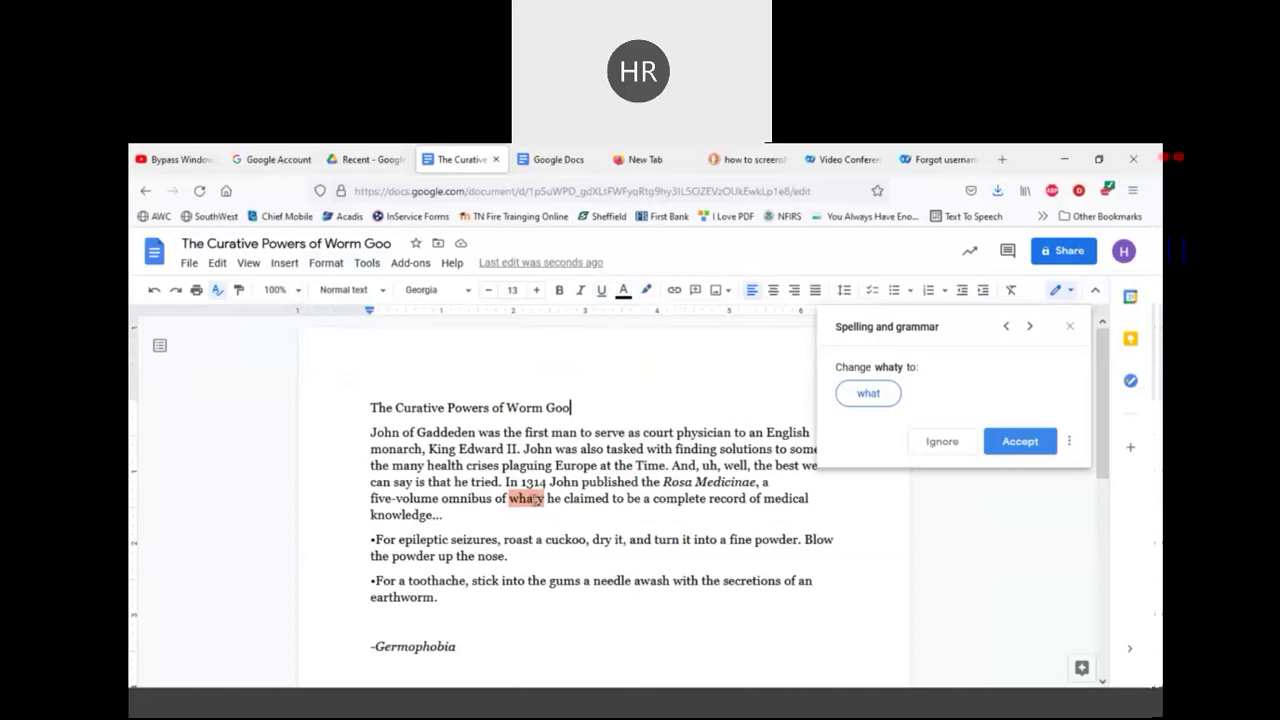
# Step: Accept the spelling correction that changes "whaty" to "what" in the opening paragraph
pyautogui.click(872, 402)
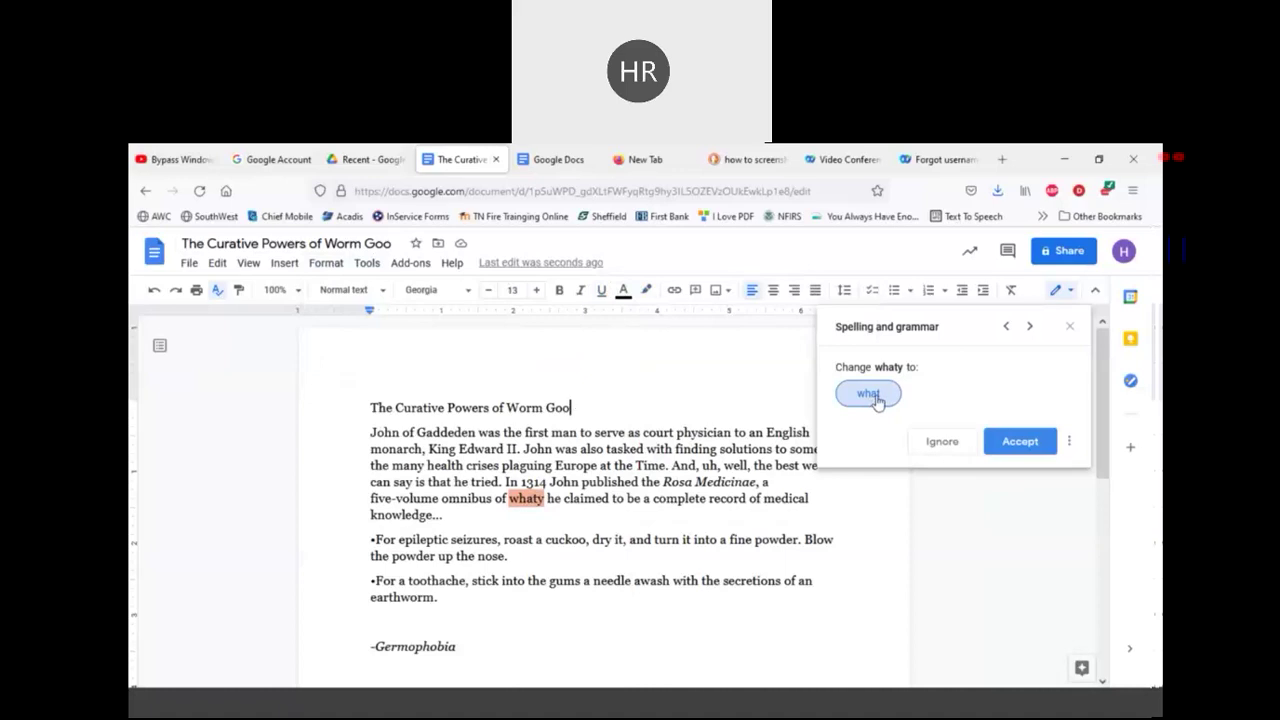
pyautogui.click(1037, 448)
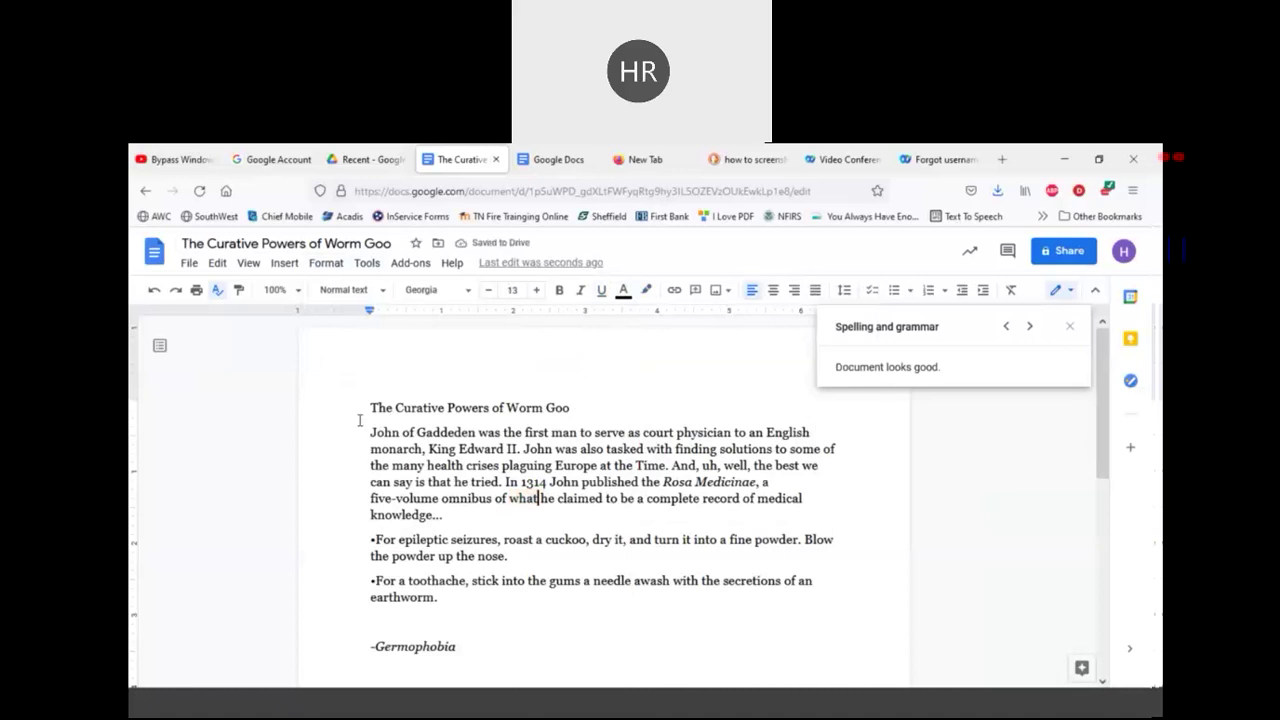
# Step: Try increasing the indent of the whole opening paragraph about John of Gaddeden, and undo it
pyautogui.moveTo(362, 432); pyautogui.dragTo(446, 518)
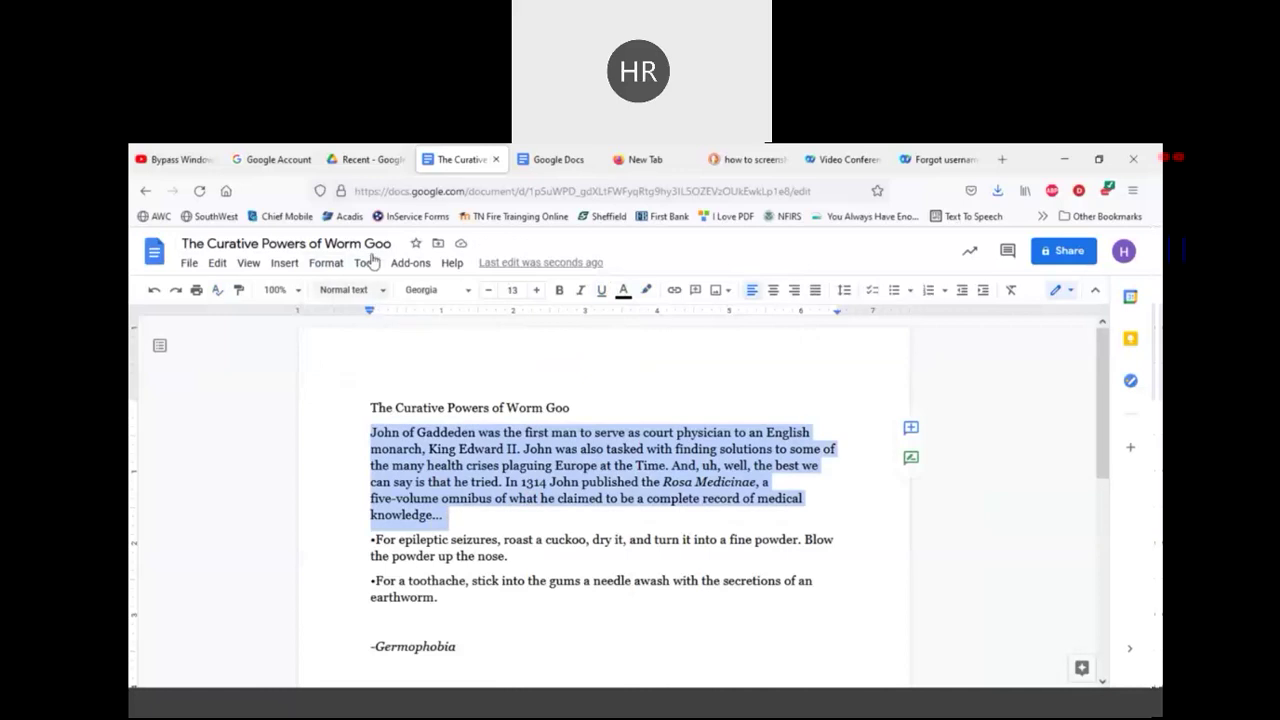
pyautogui.click(300, 265)
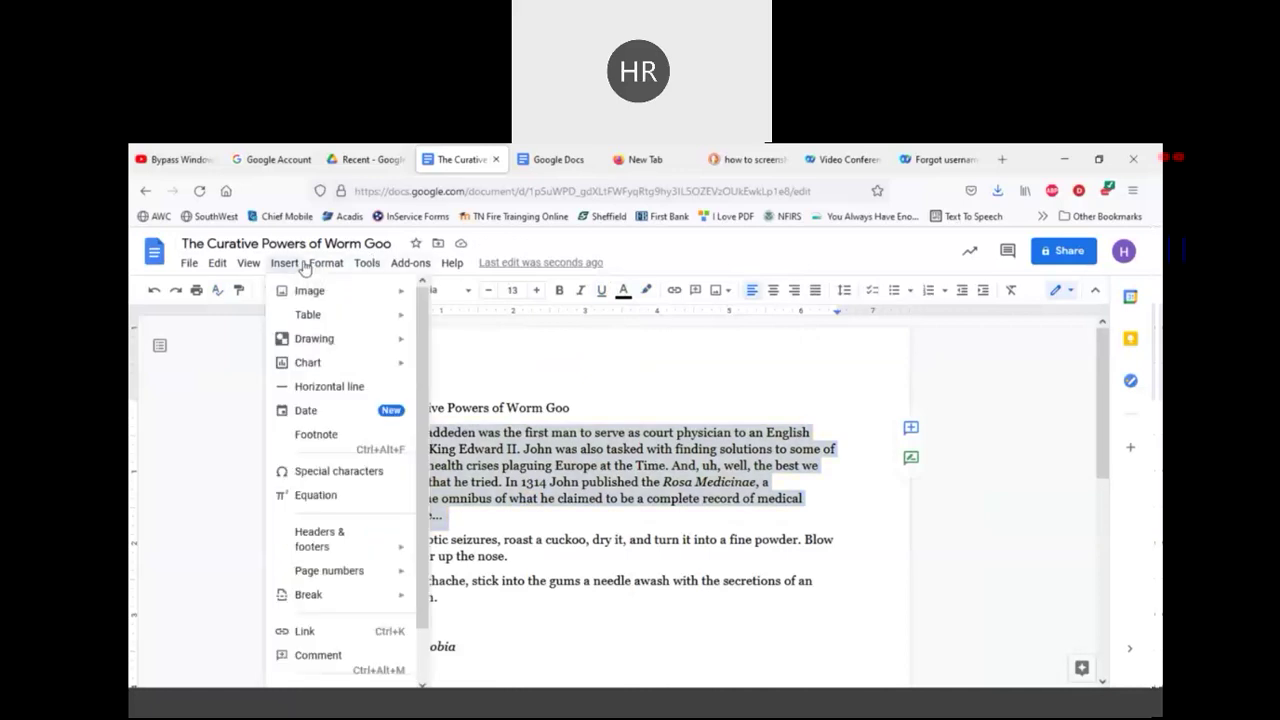
pyautogui.moveTo(318, 263)
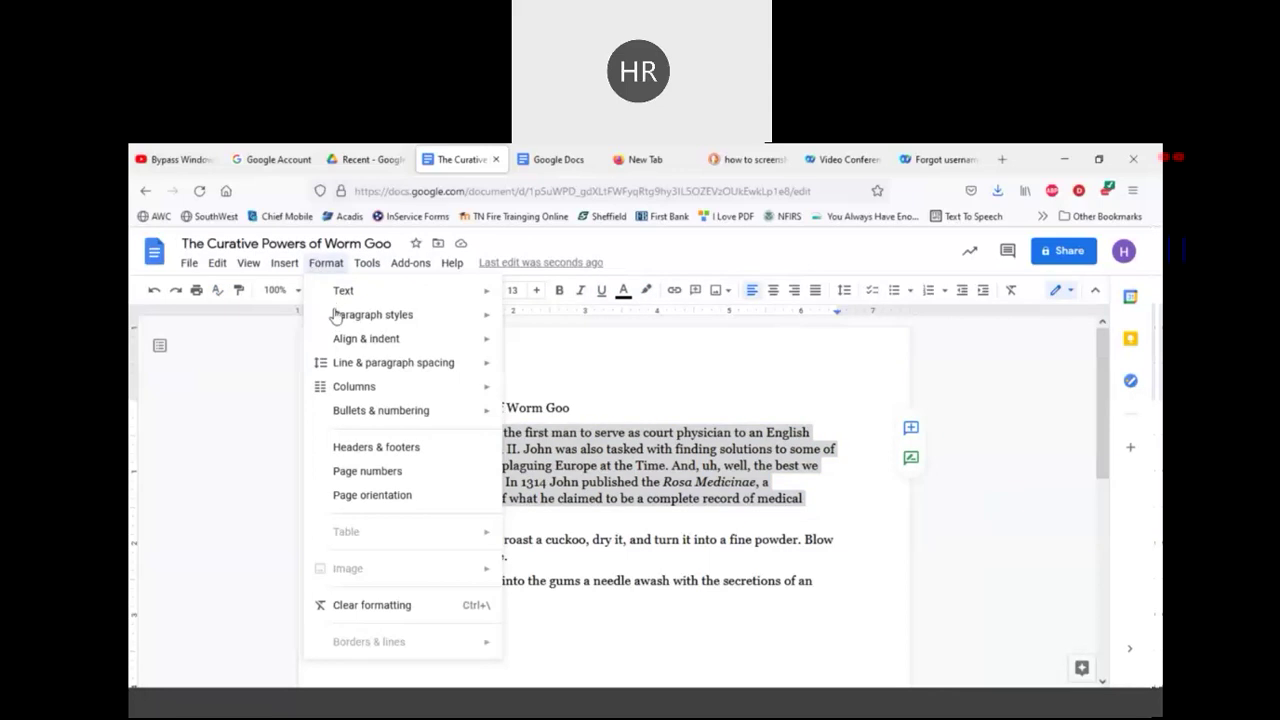
pyautogui.moveTo(344, 342)
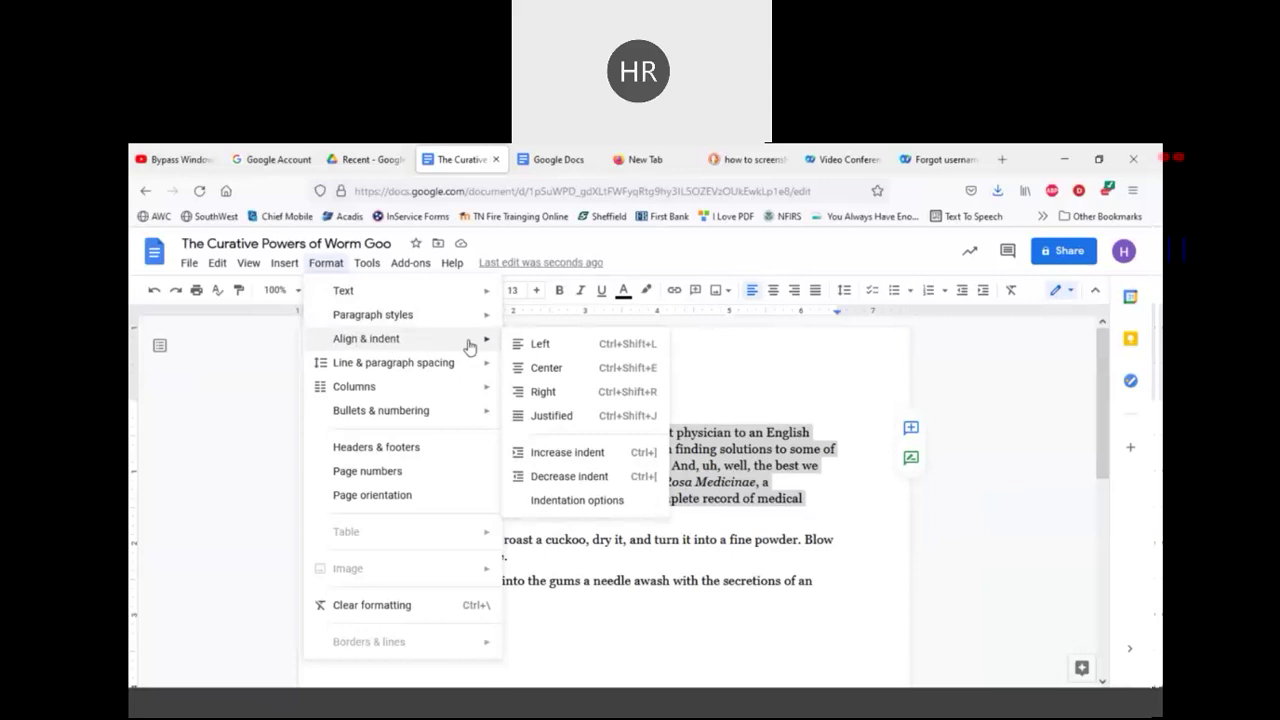
pyautogui.click(576, 451)
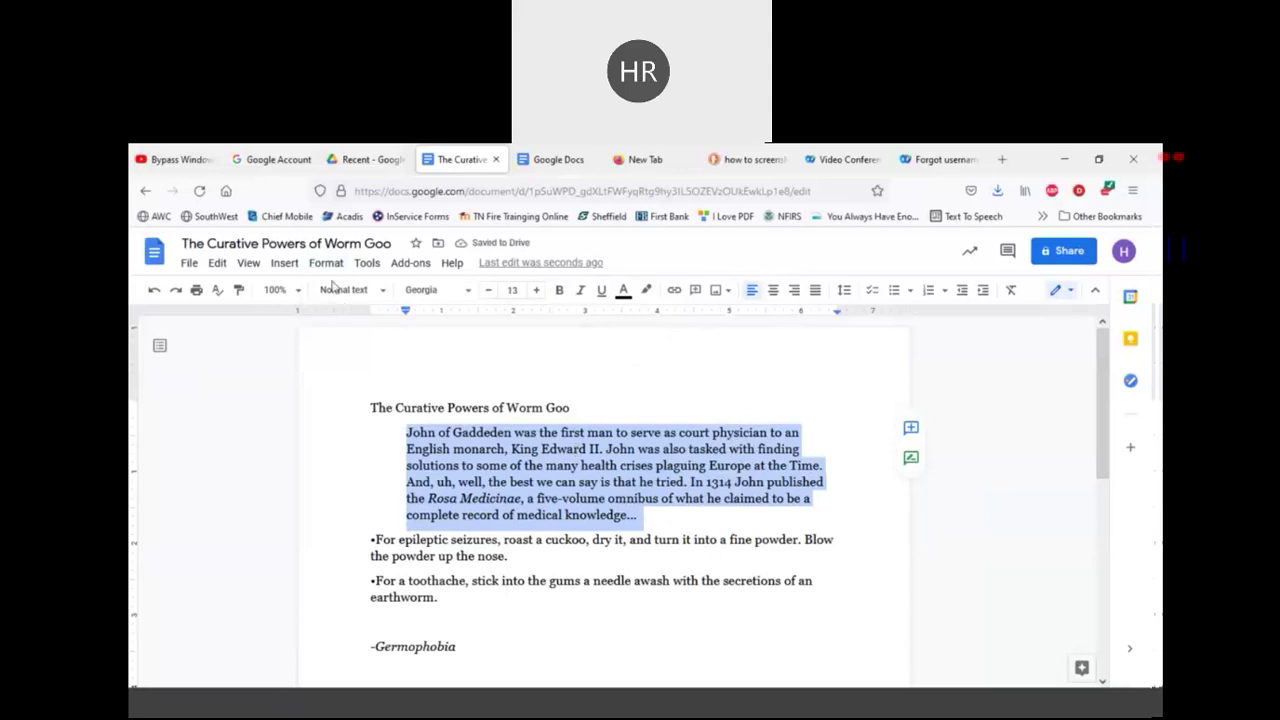
pyautogui.click(155, 290)
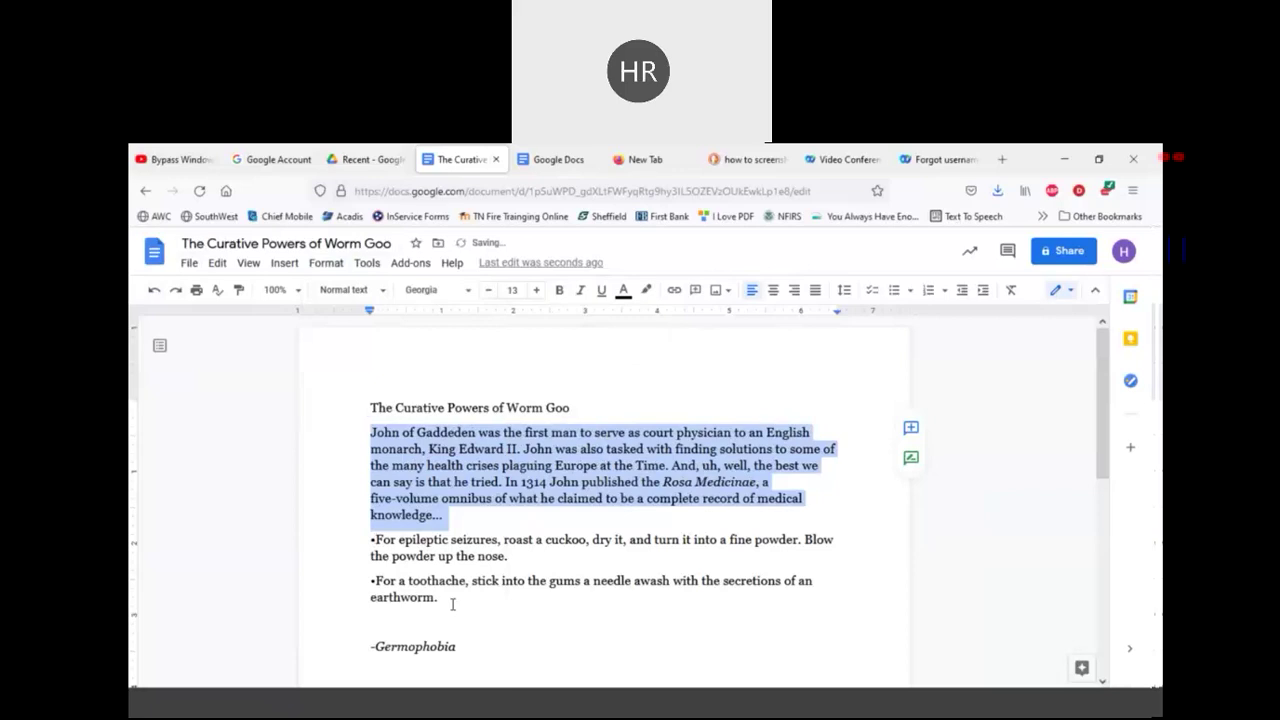
# Step: Increase the indent of the epileptic seizures and toothache remedy paragraphs by one level
pyautogui.moveTo(452, 604)
pyautogui.mouseDown()
pyautogui.moveTo(336, 522)
pyautogui.moveTo(344, 553)
pyautogui.moveTo(346, 541)
pyautogui.moveTo(446, 594)
pyautogui.mouseUp()
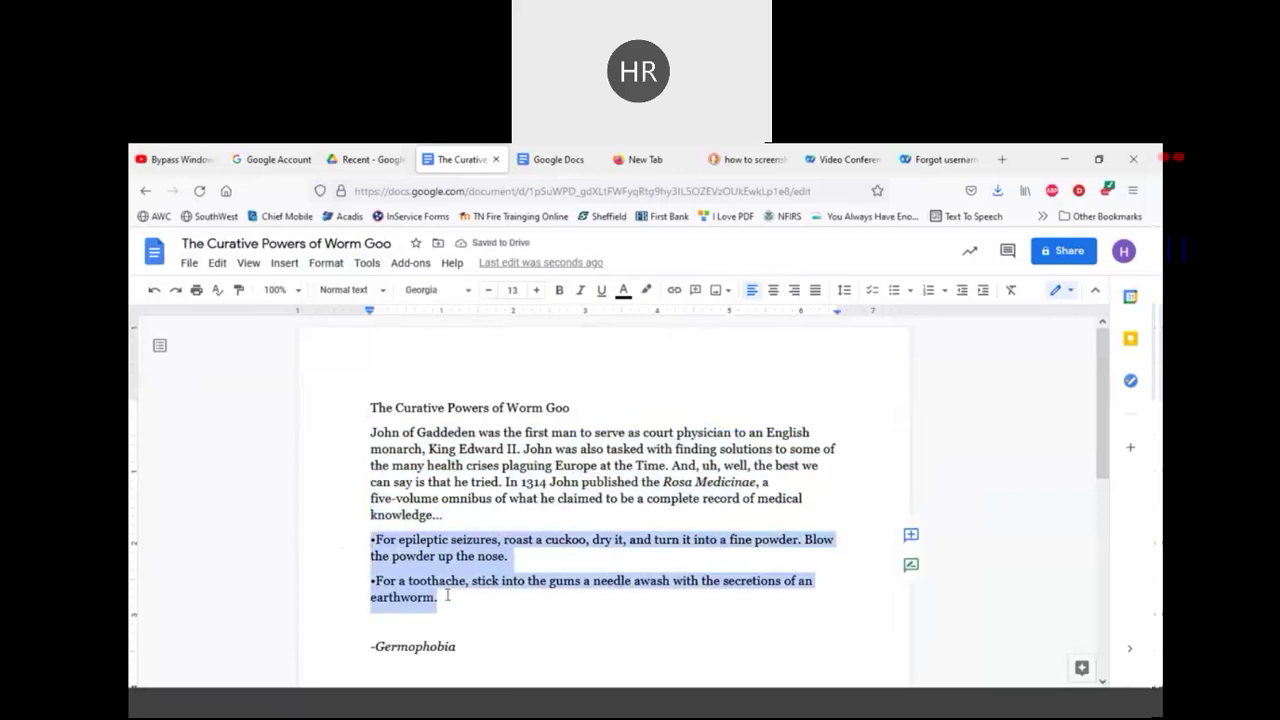
pyautogui.click(324, 266)
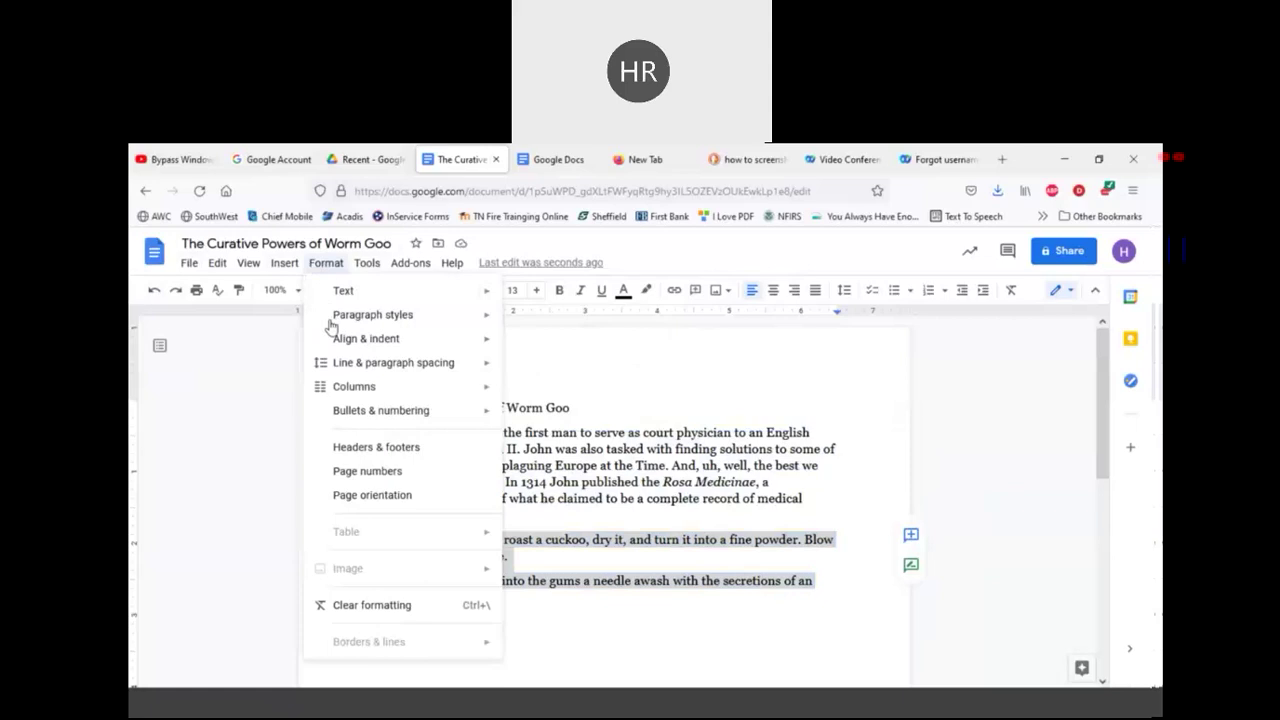
pyautogui.moveTo(440, 338)
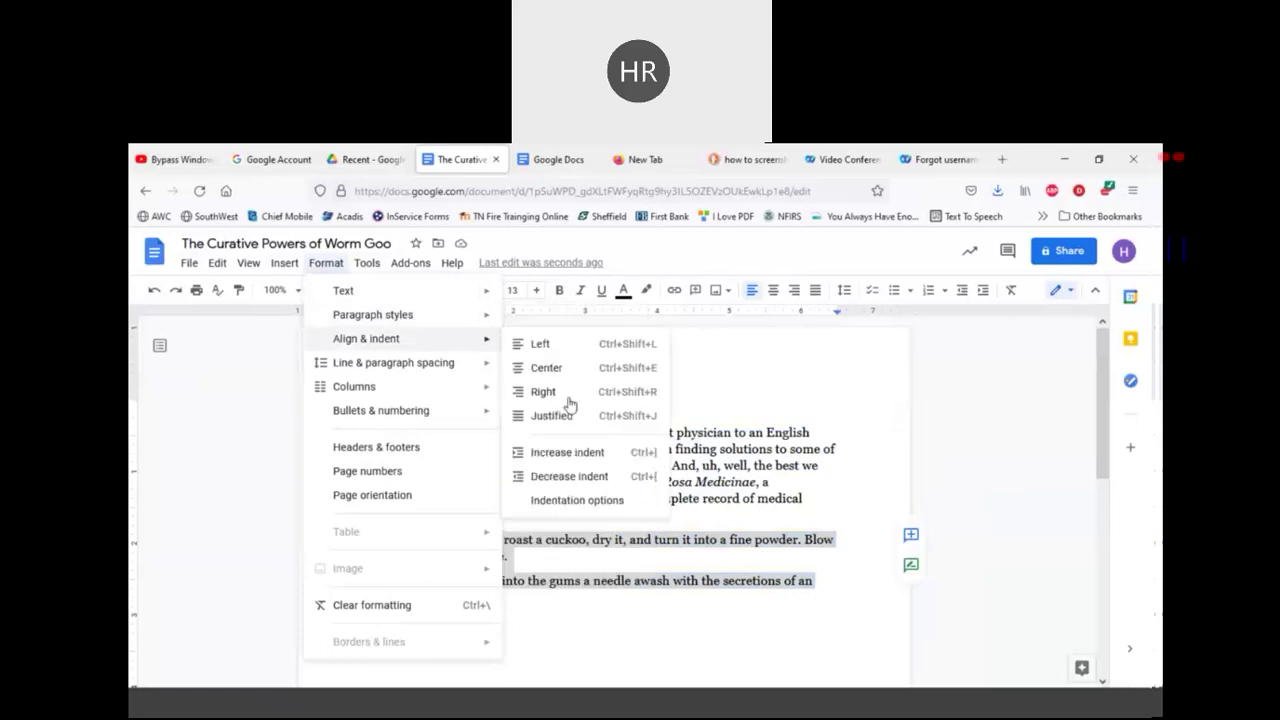
pyautogui.click(567, 453)
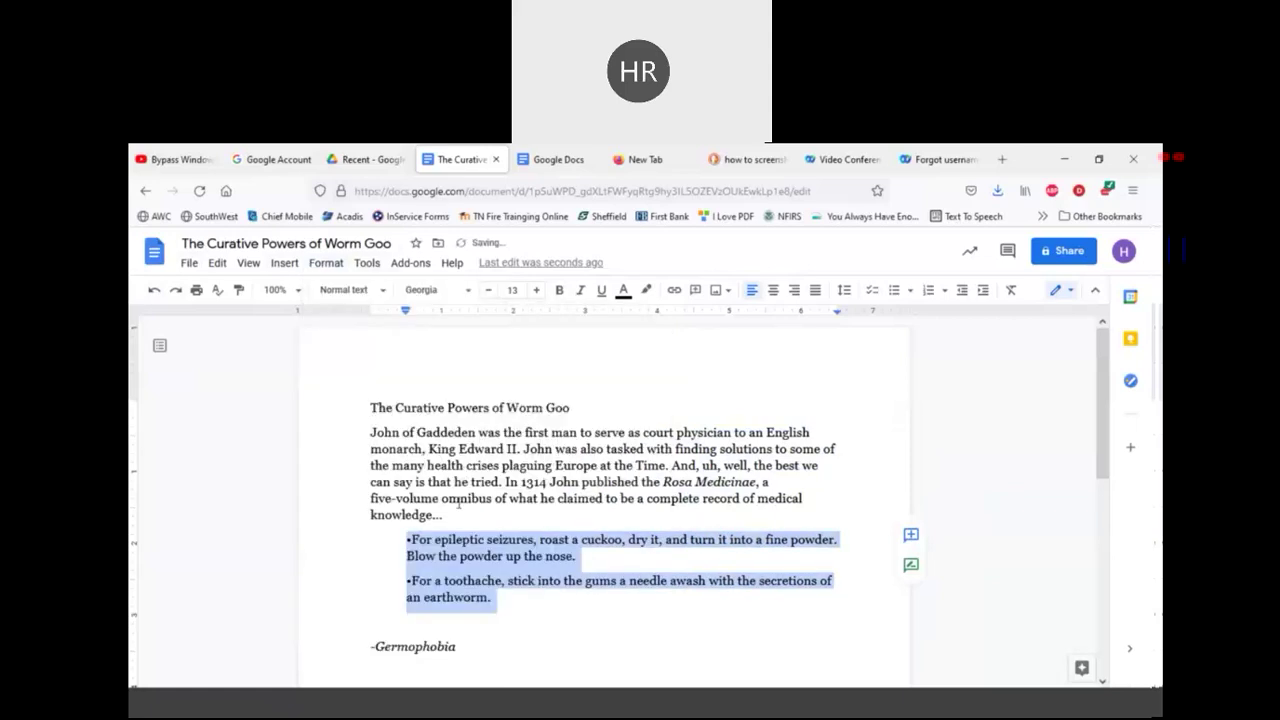
# Step: Apply a special first-line indent of 0.5 inches to the opening paragraph about John of Gaddeden
pyautogui.moveTo(454, 514); pyautogui.dragTo(370, 432)
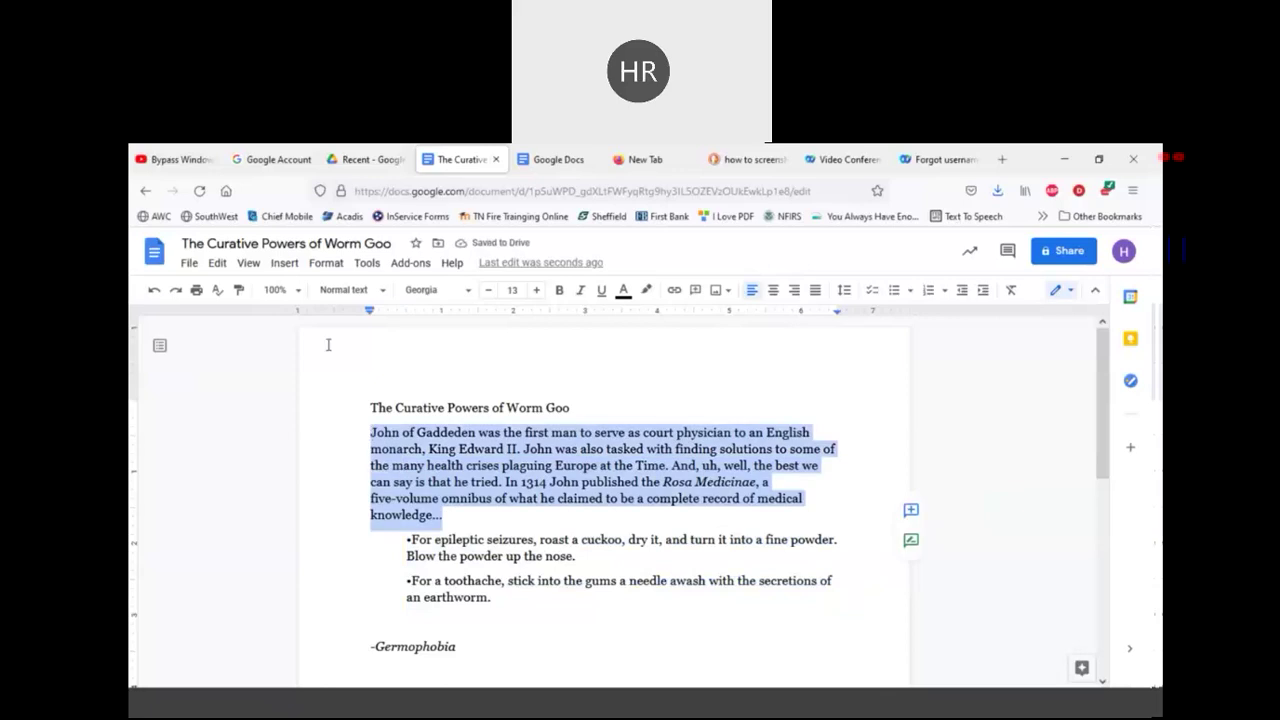
pyautogui.click(328, 263)
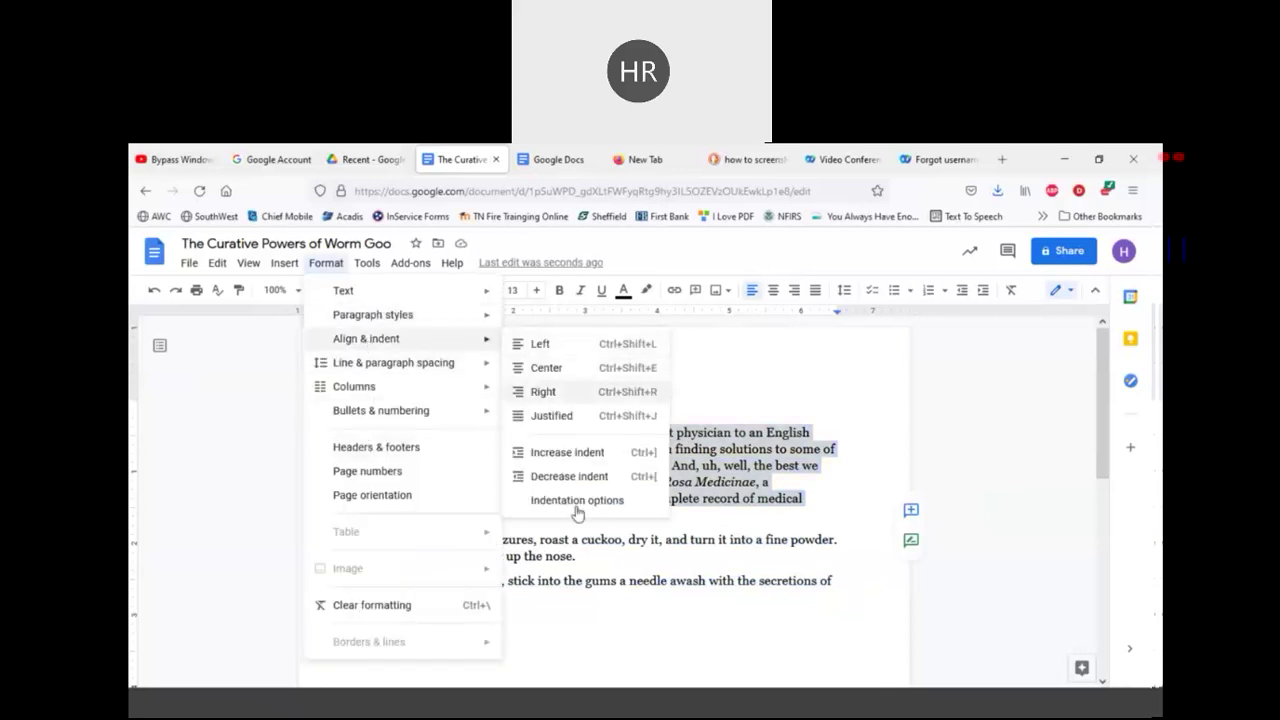
pyautogui.click(577, 514)
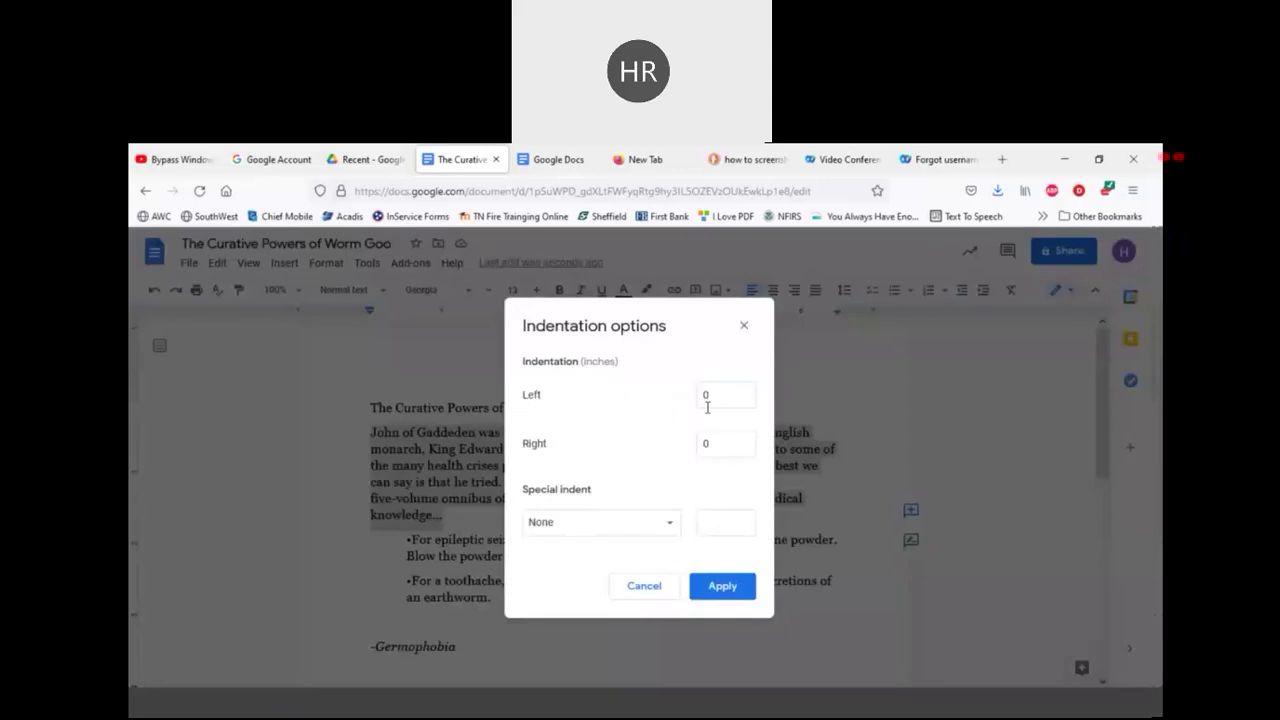
pyautogui.click(665, 525)
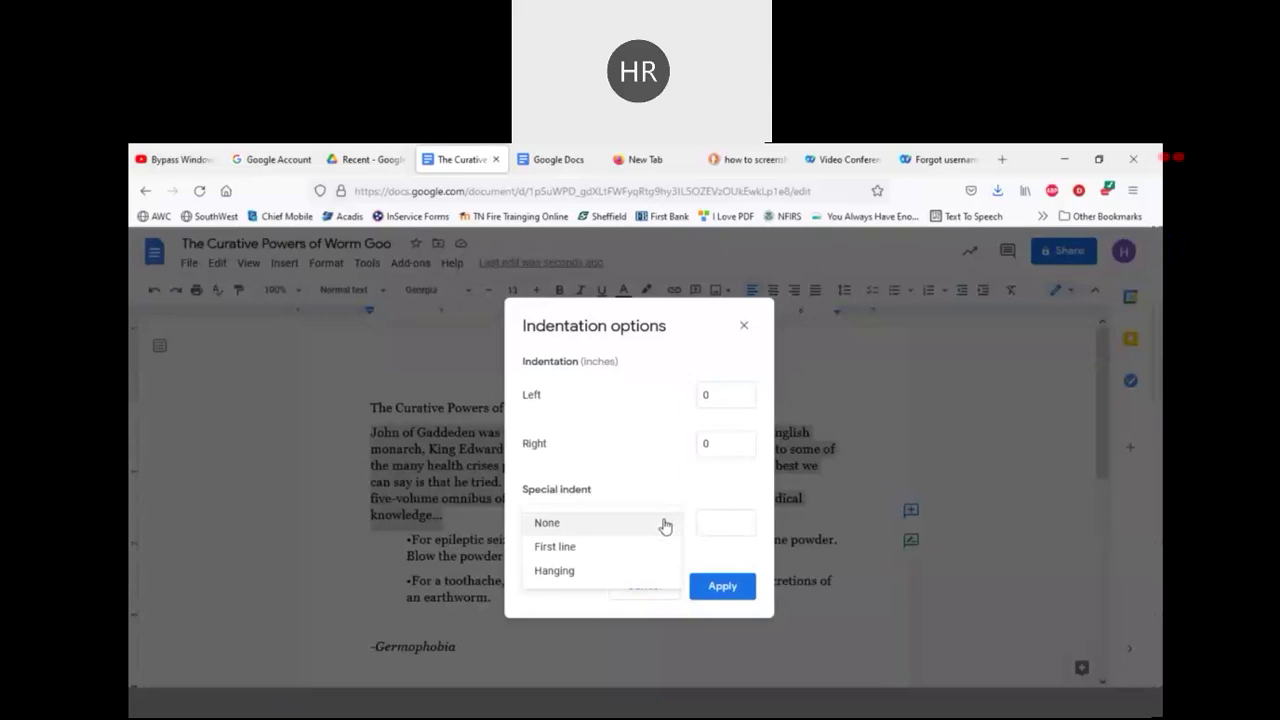
pyautogui.click(620, 548)
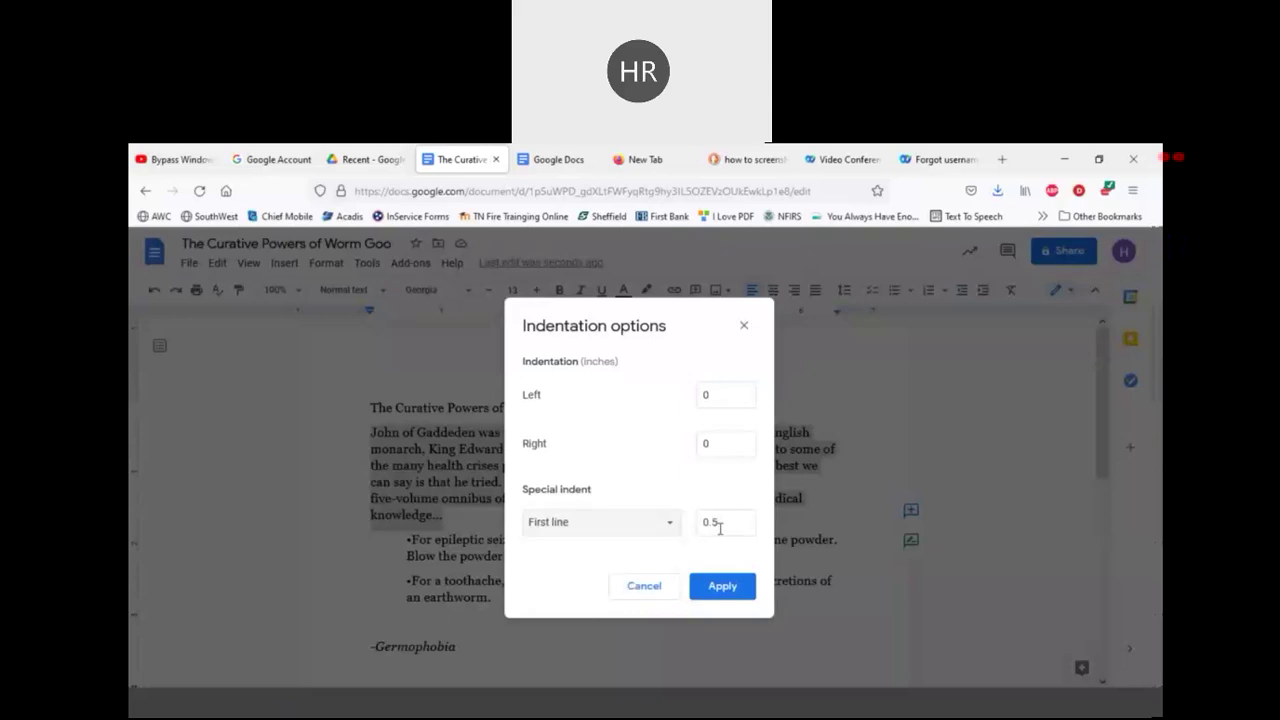
pyautogui.click(719, 588)
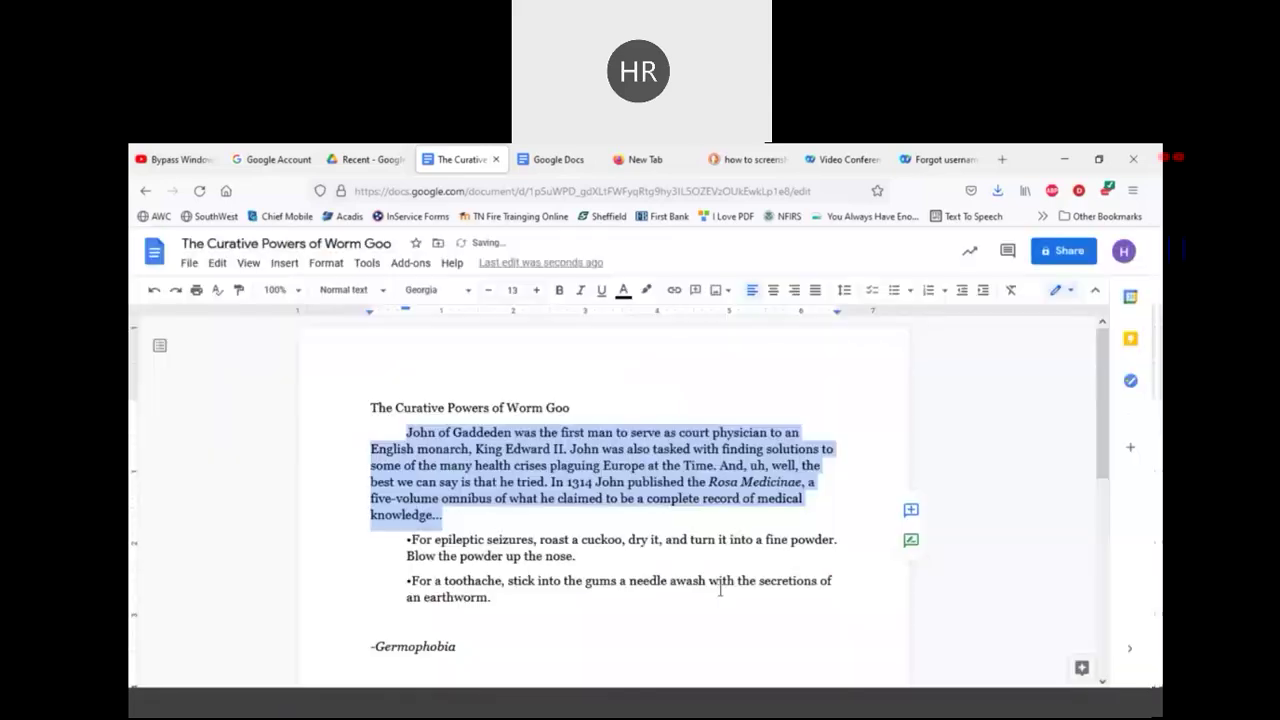
# Step: Split the opening paragraph so that a new one starts at "In 1314 John published"
pyautogui.click(397, 436)
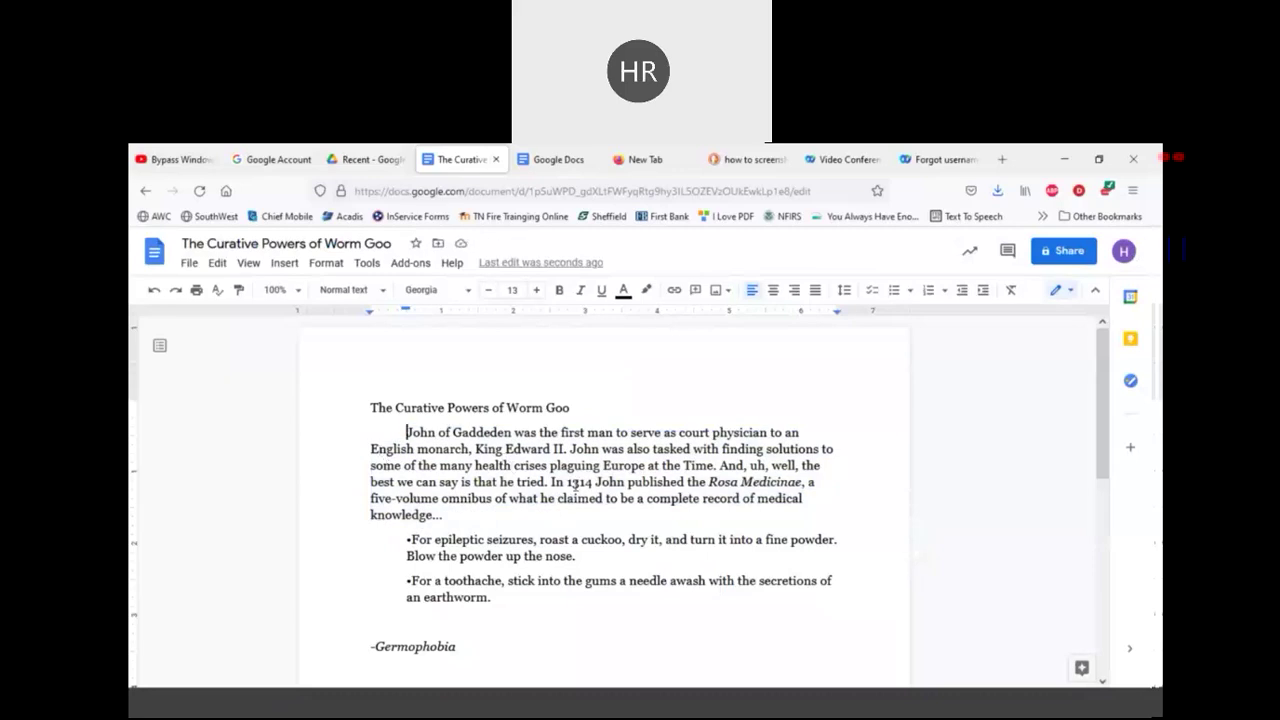
pyautogui.click(551, 482)
pyautogui.press('Return')
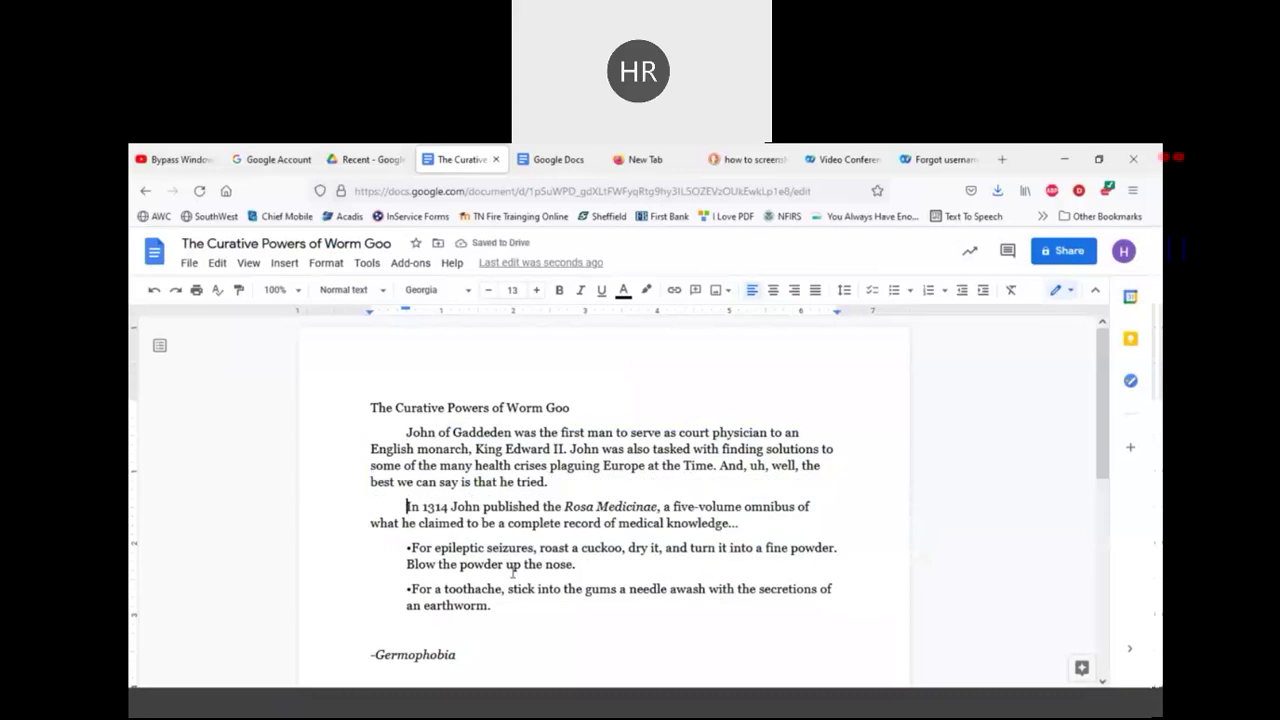
pyautogui.scroll(-1, 514, 572)
pyautogui.rightClick(457, 652)
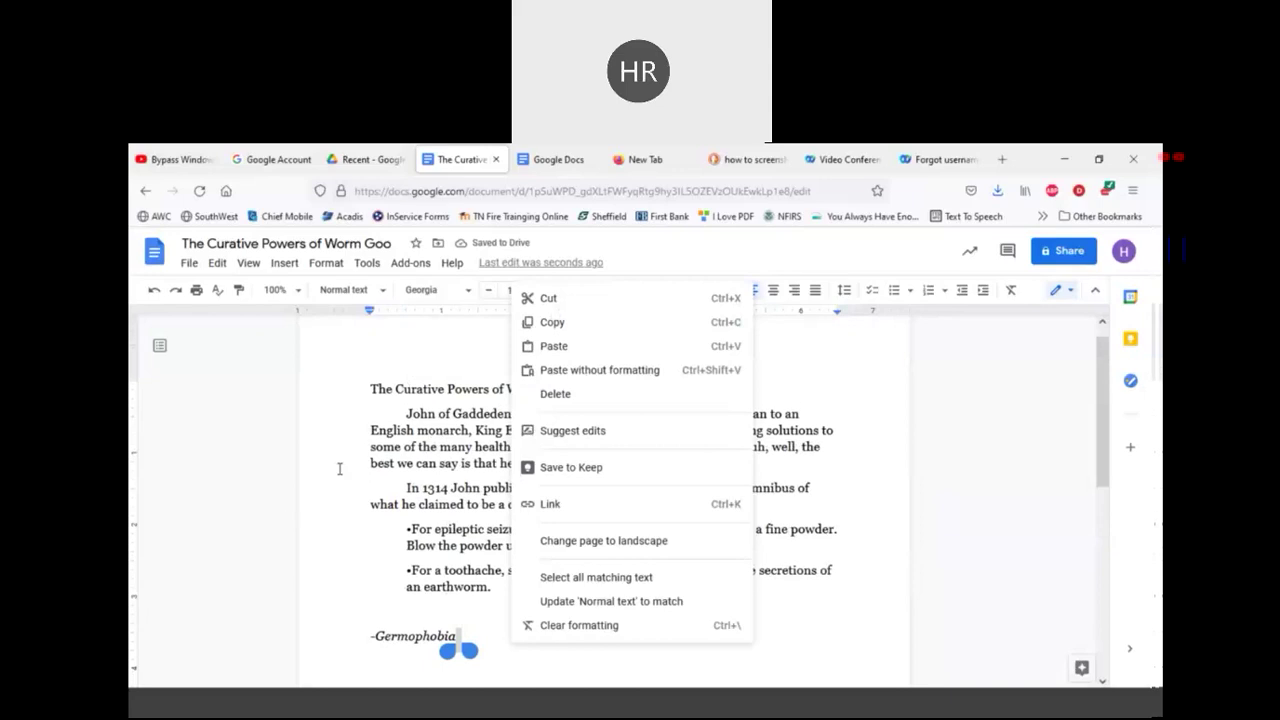
pyautogui.click(350, 463)
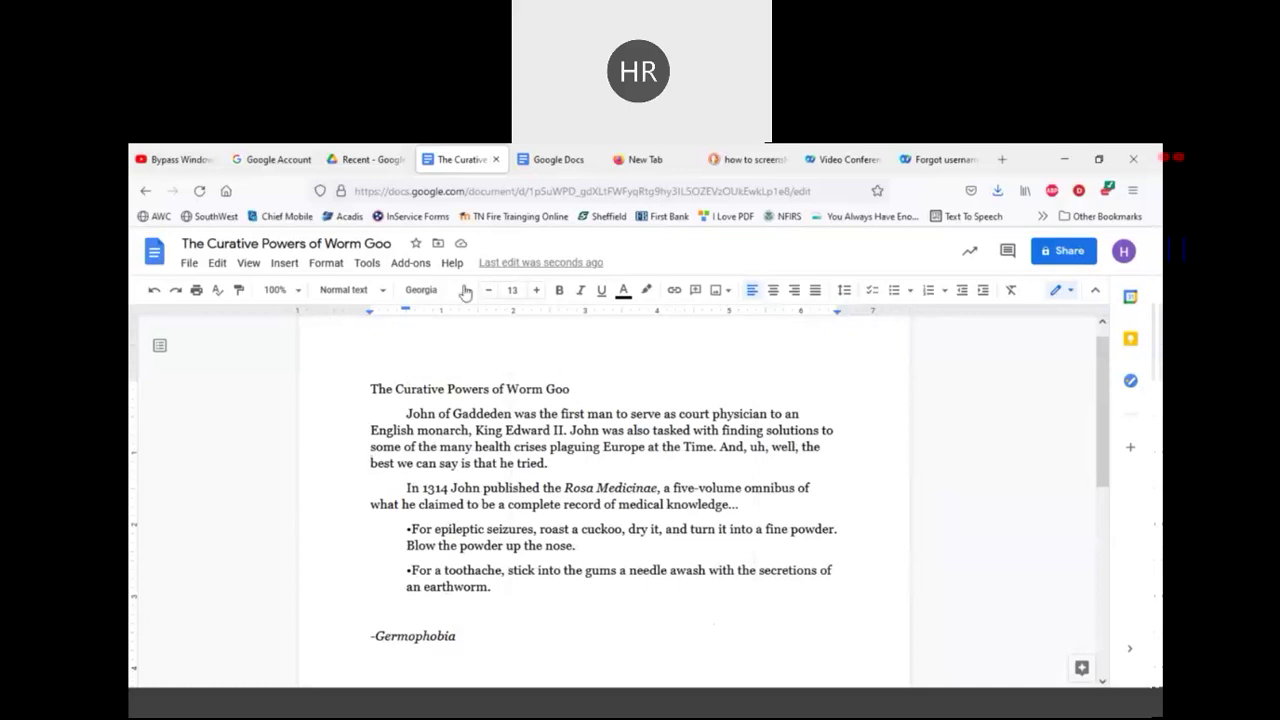
# Step: Switch to Google Drive and create a new blank Google Sheets spreadsheet
pyautogui.click(370, 160)
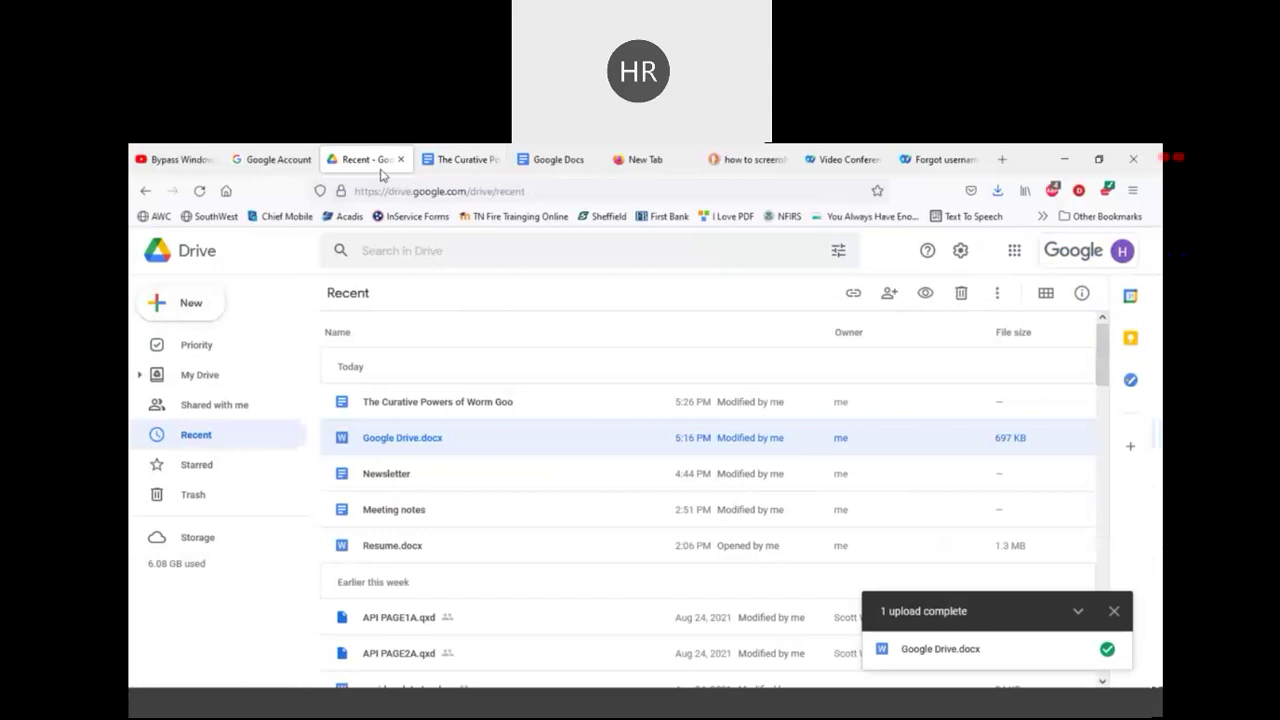
pyautogui.click(192, 303)
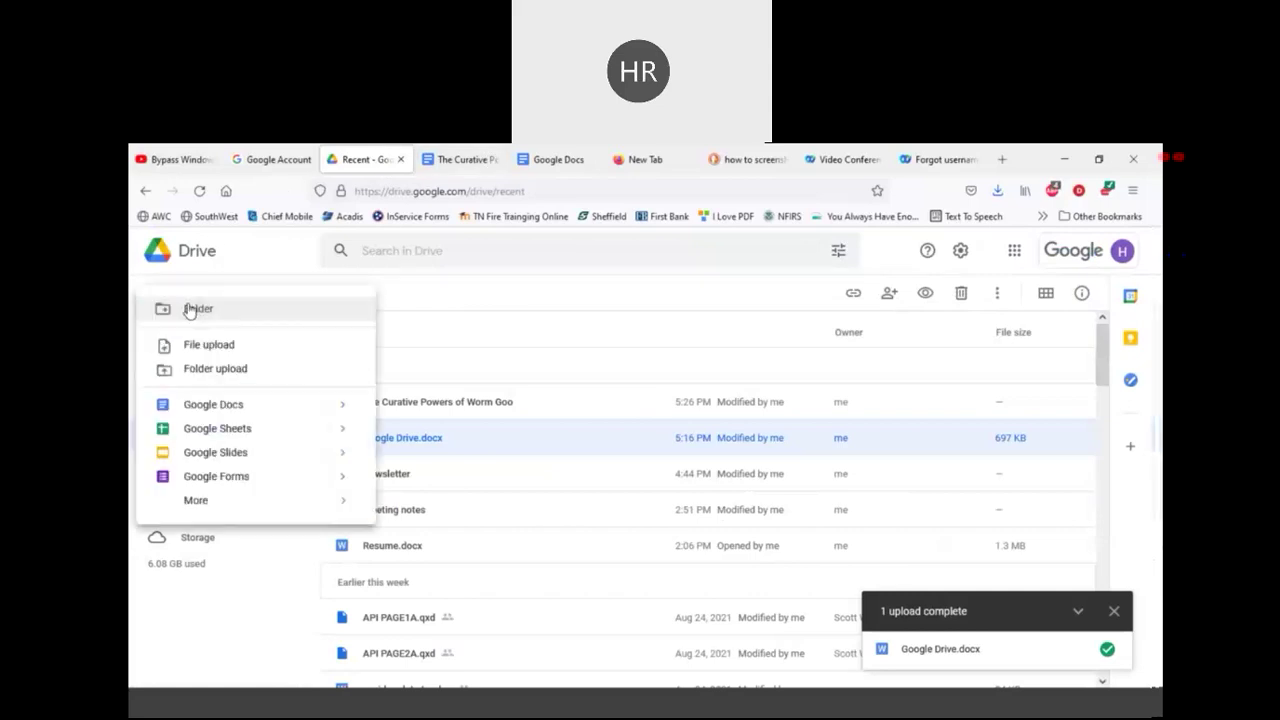
pyautogui.click(220, 433)
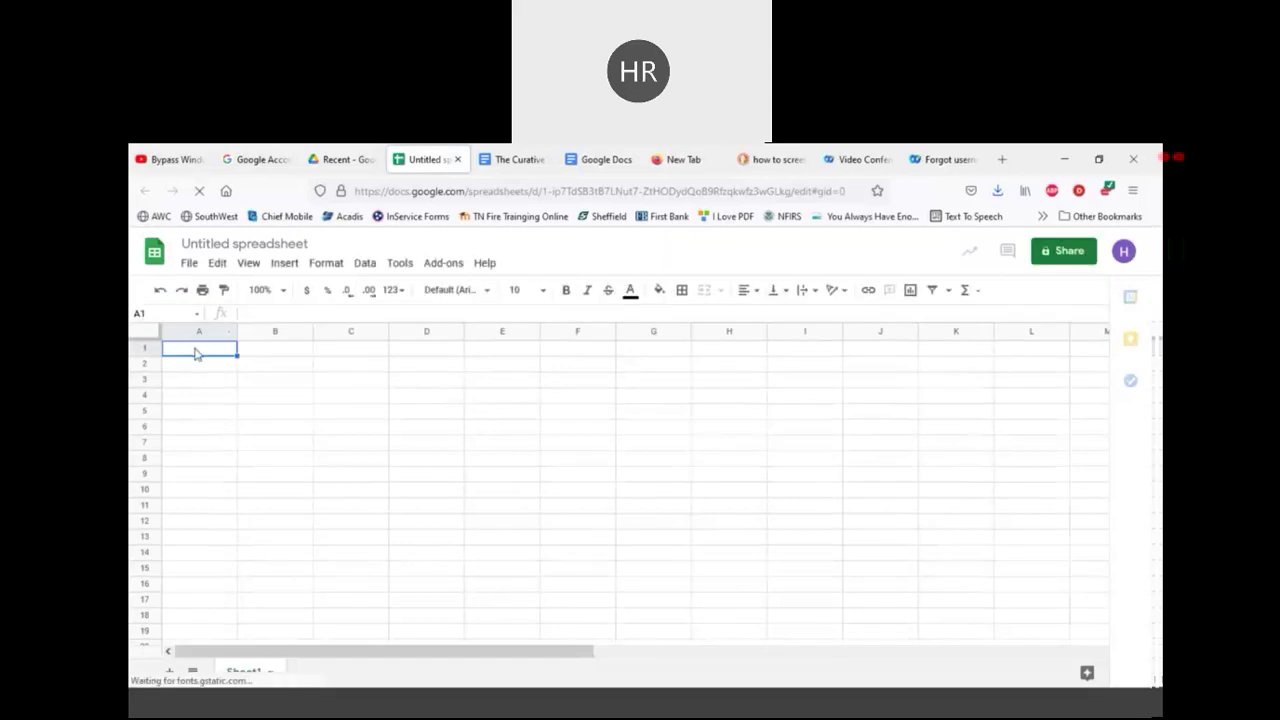
# Step: Enter the heading "Books" in cell A1 of the new spreadsheet
pyautogui.moveTo(196, 352); pyautogui.dragTo(431, 354)
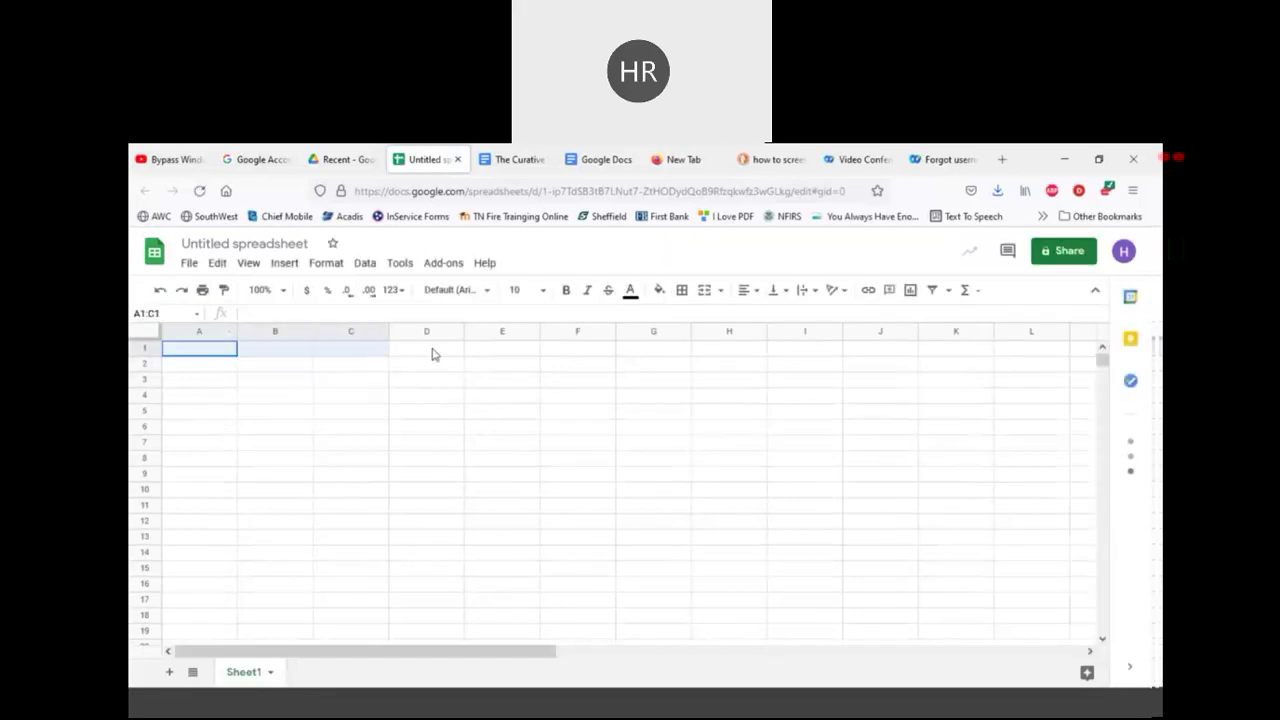
pyautogui.click(183, 353)
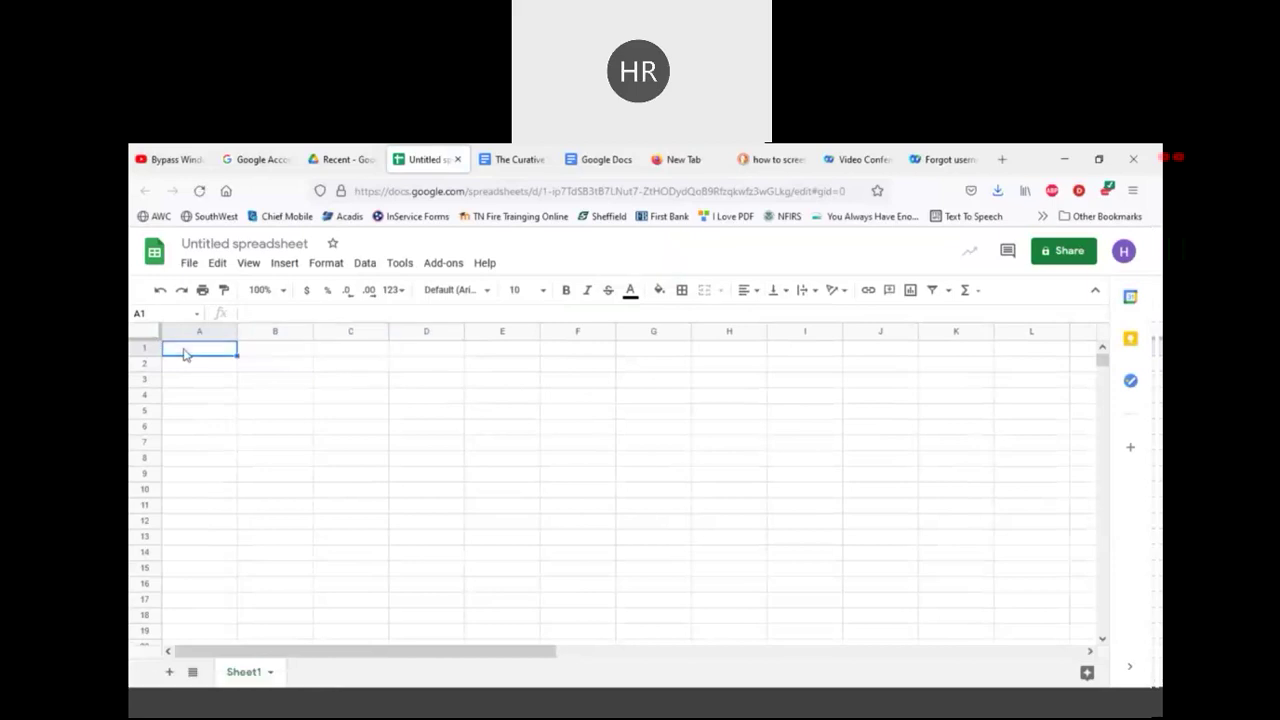
pyautogui.write('Books')
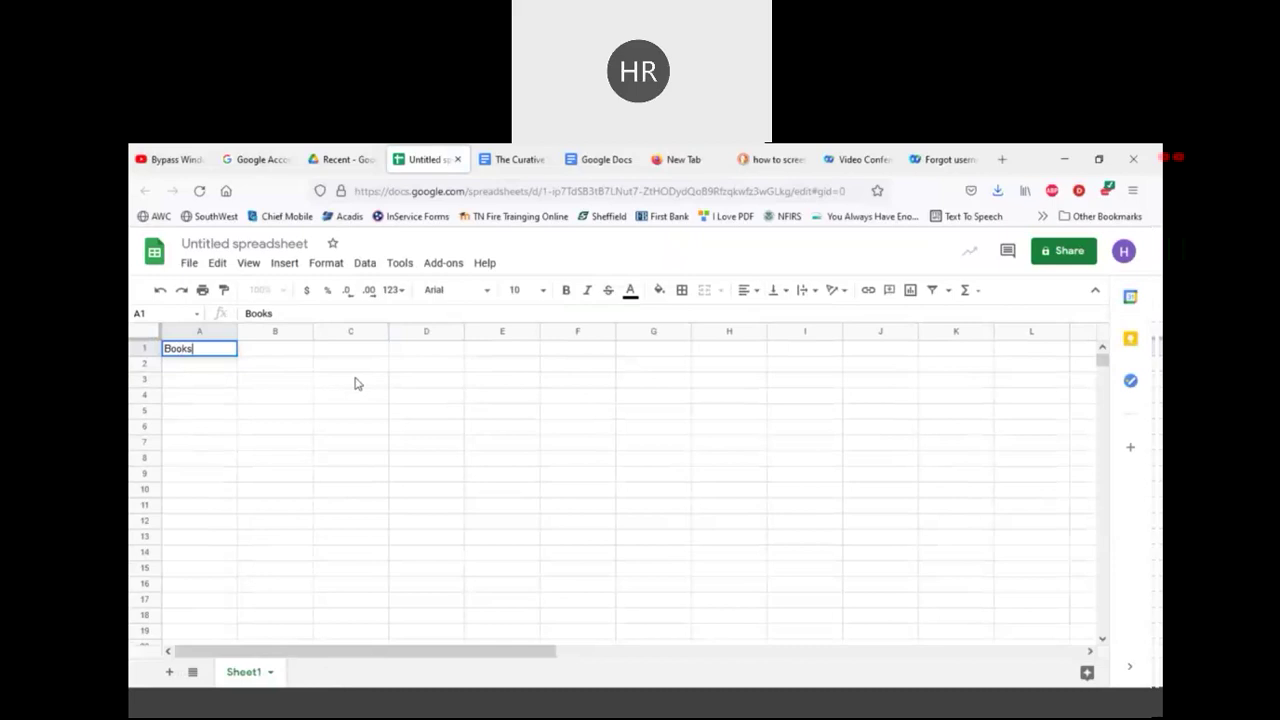
pyautogui.click(201, 271)
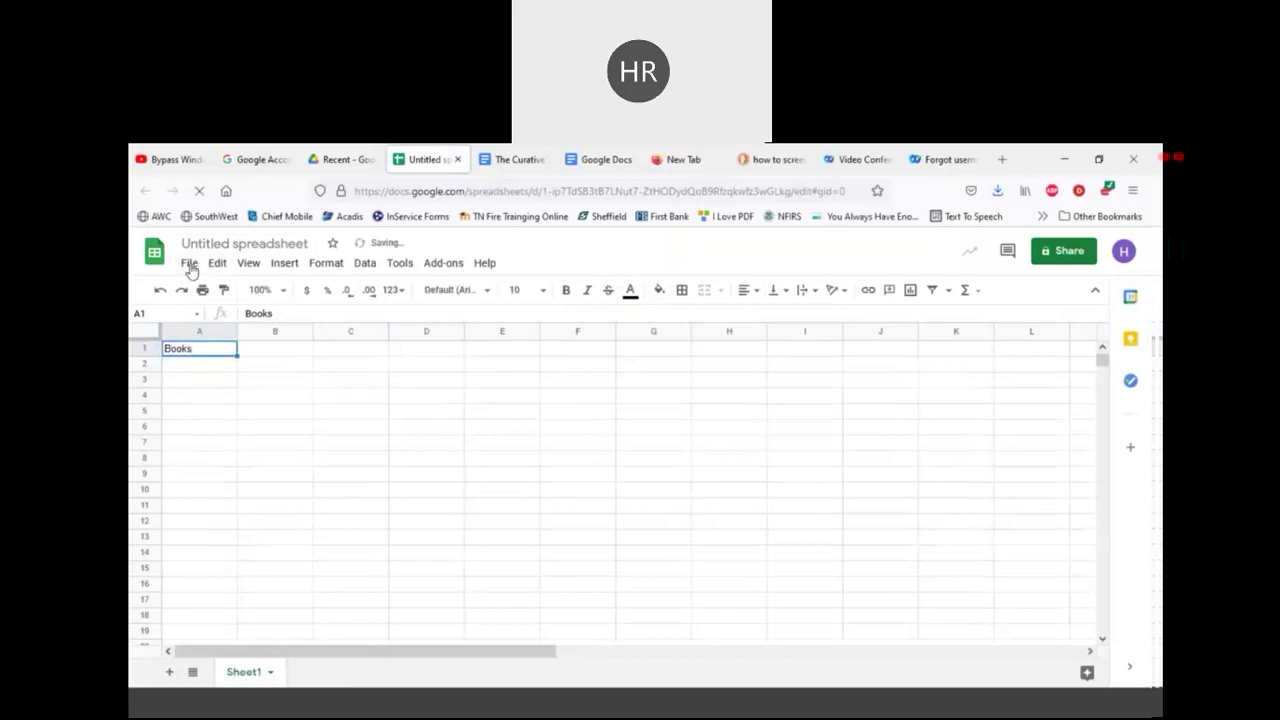
pyautogui.click(192, 265)
pyautogui.moveTo(220, 271)
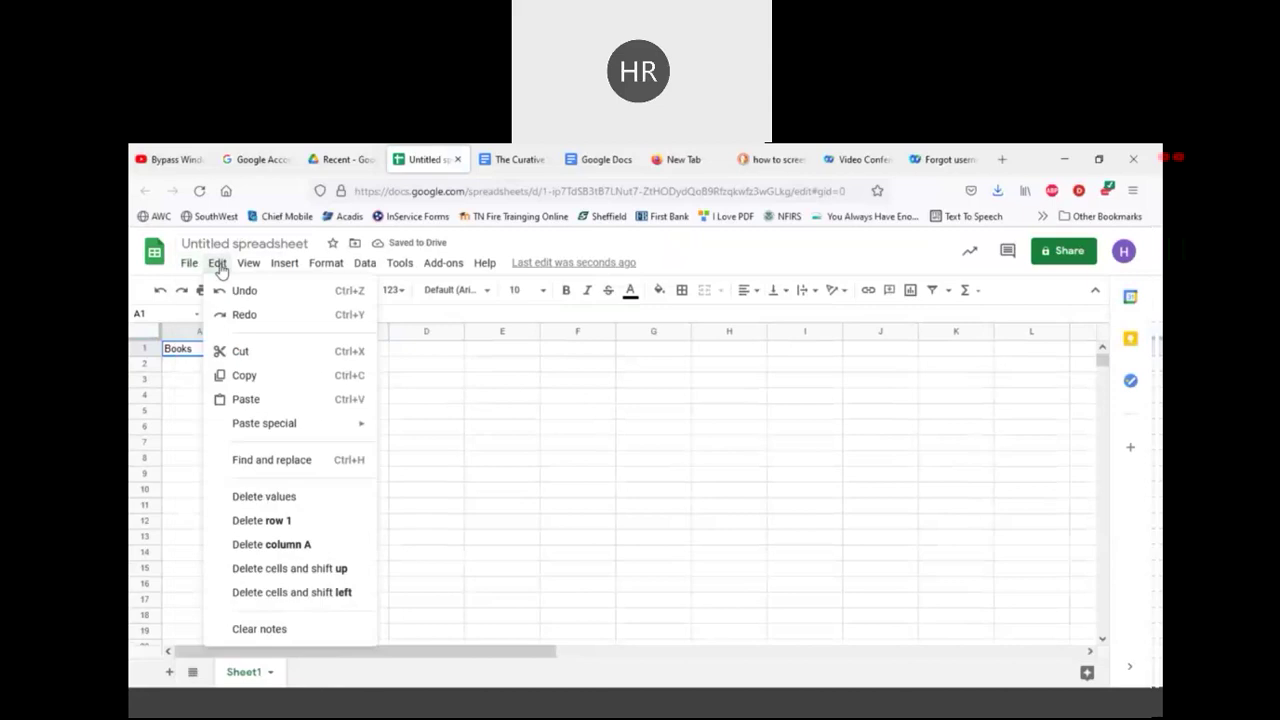
pyautogui.moveTo(283, 272)
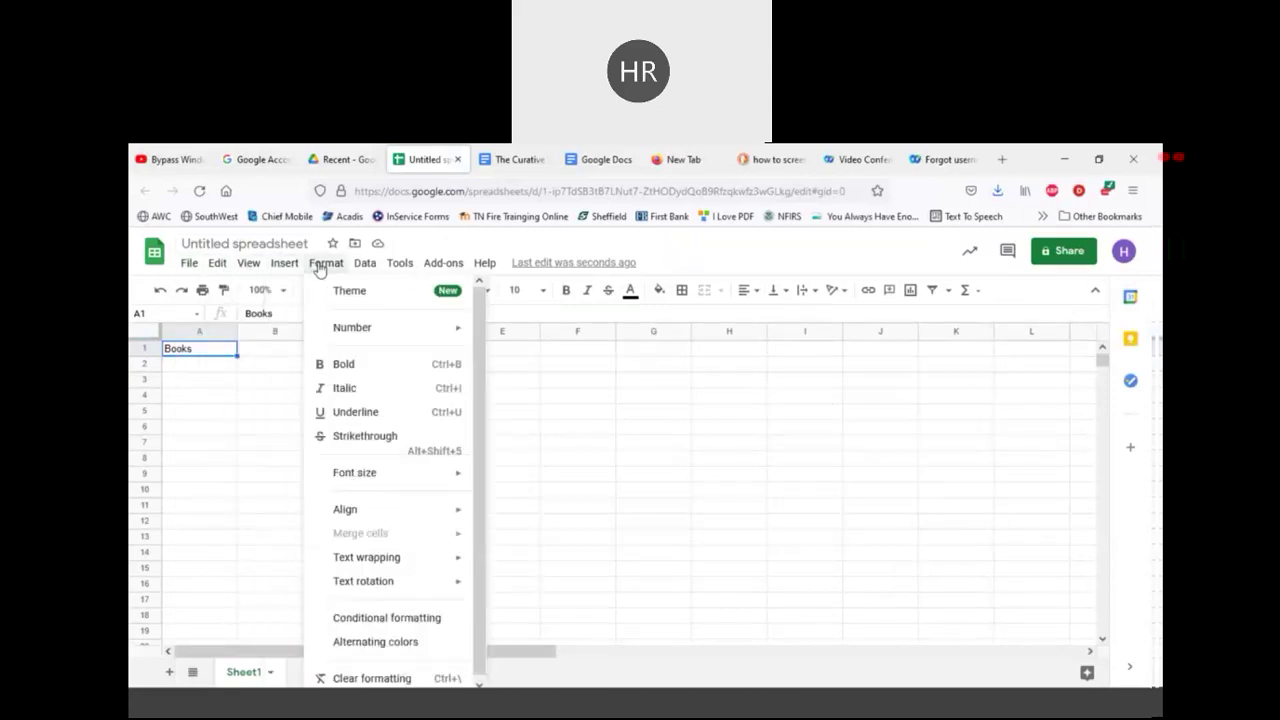
pyautogui.moveTo(367, 270)
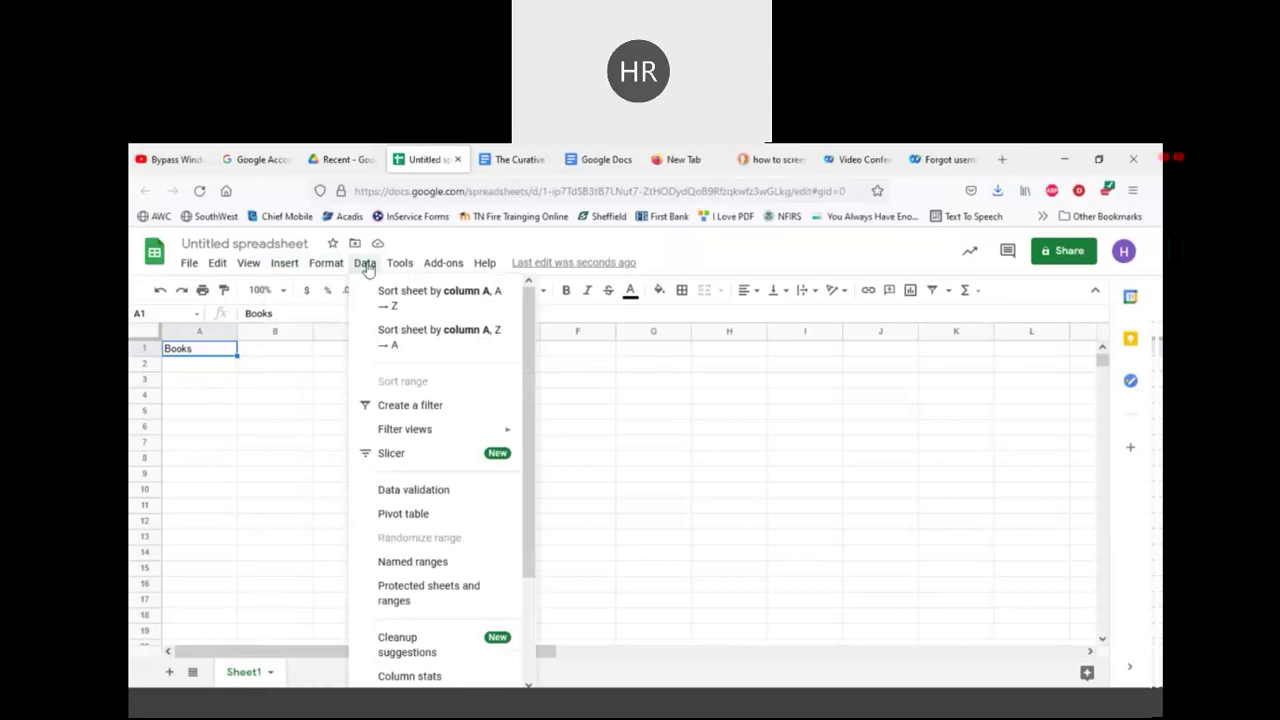
pyautogui.moveTo(428, 266)
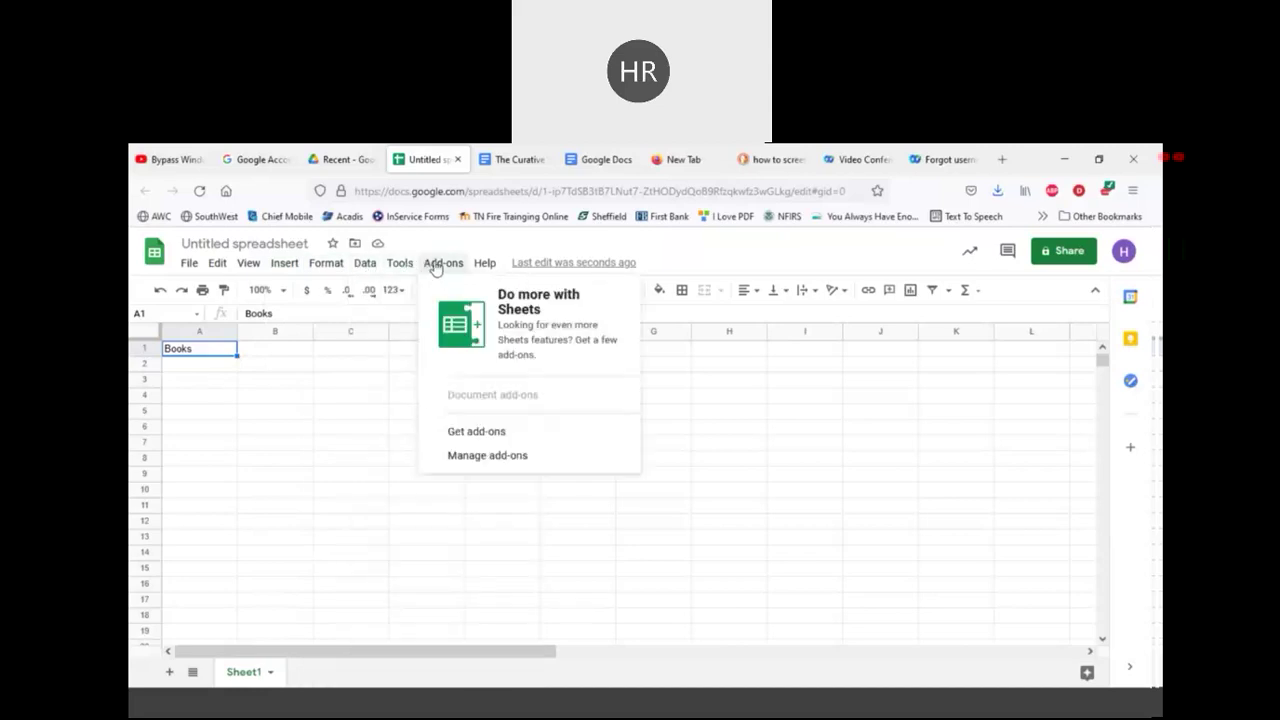
pyautogui.moveTo(481, 264)
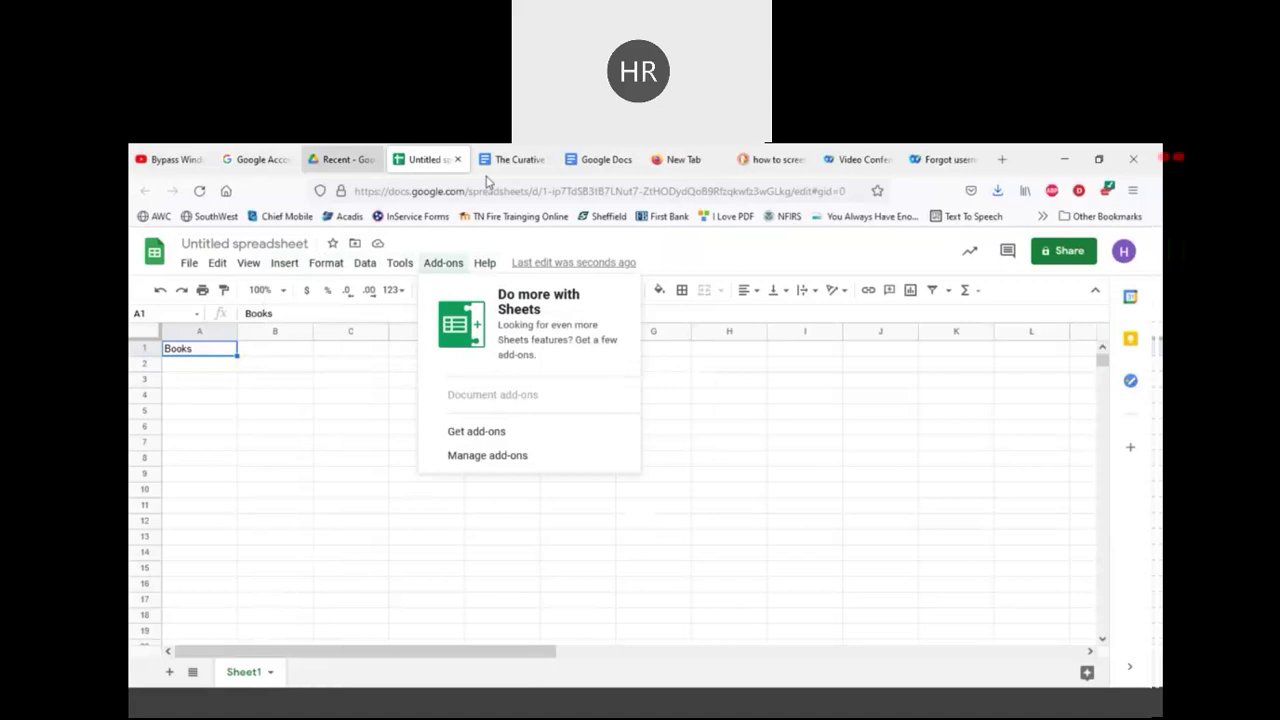
# Step: Close the untitled spreadsheet and open a new blank Google Slides presentation
pyautogui.click(457, 160)
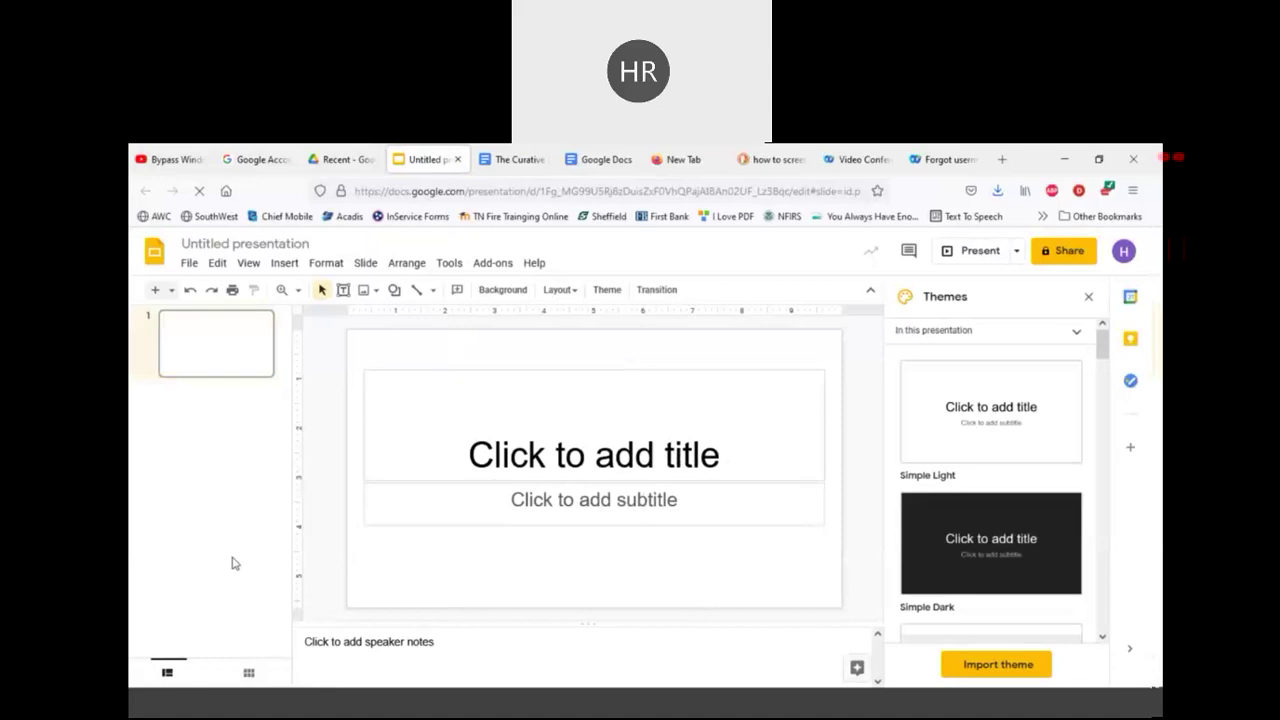
pyautogui.rightClick(233, 416)
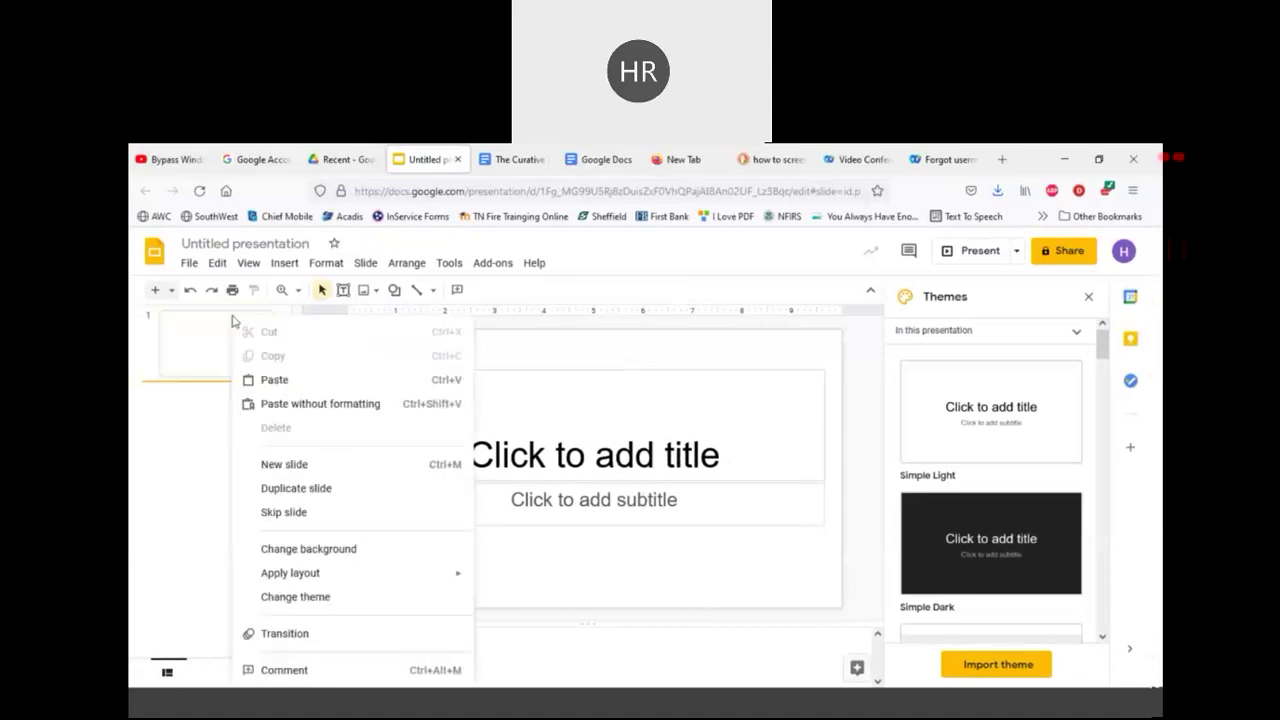
pyautogui.click(188, 446)
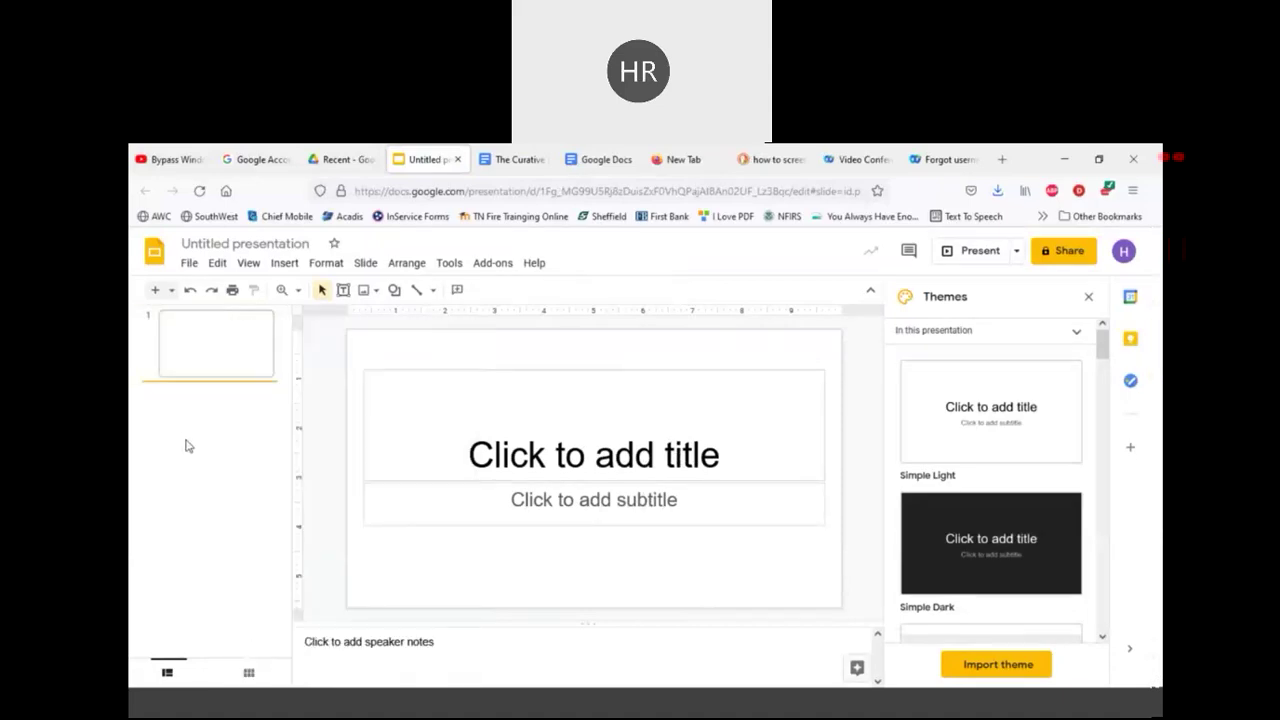
pyautogui.click(210, 347)
pyautogui.click(298, 265)
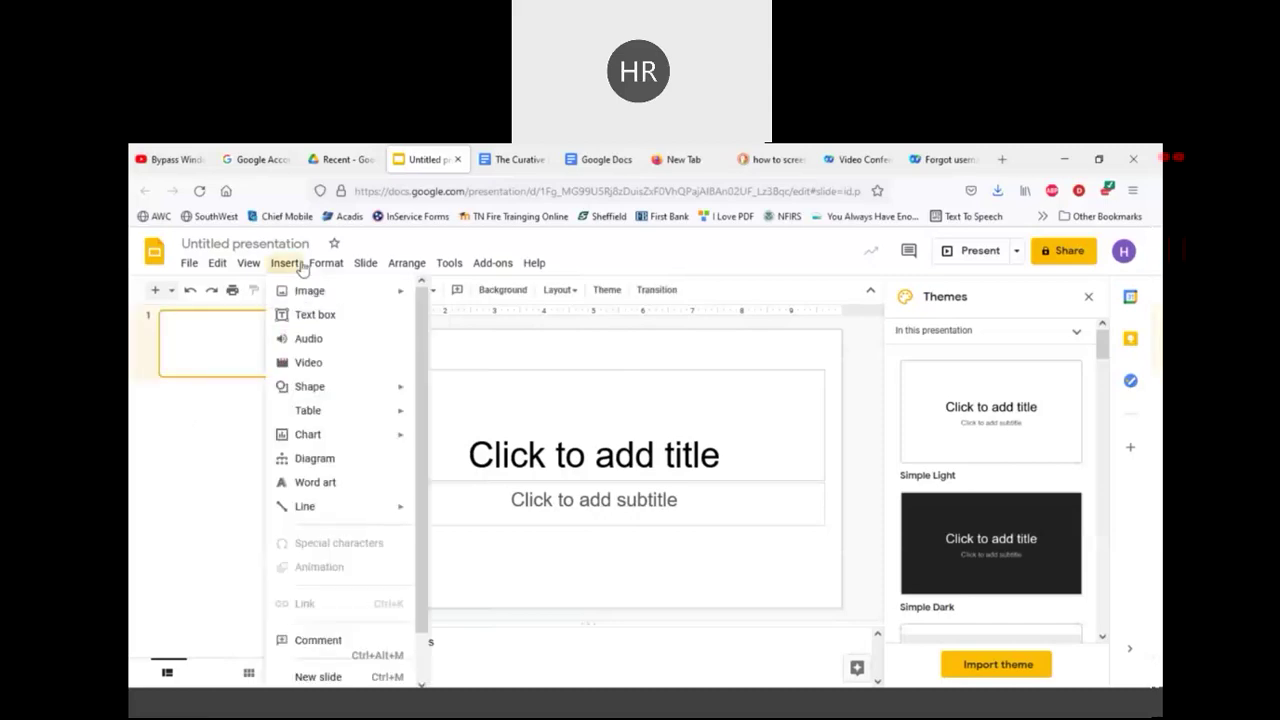
pyautogui.click(298, 265)
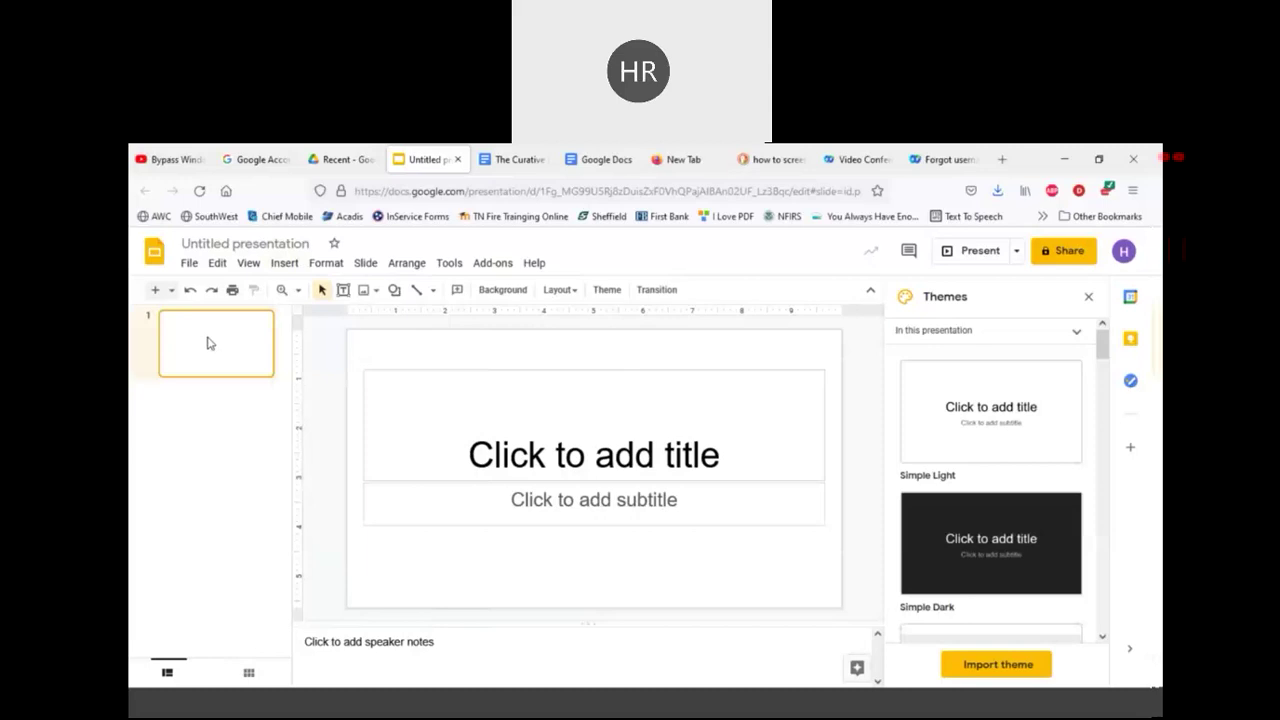
# Step: Add an empty text box over the title placeholder and enter "Books" as the title of the first slide
pyautogui.click(342, 292)
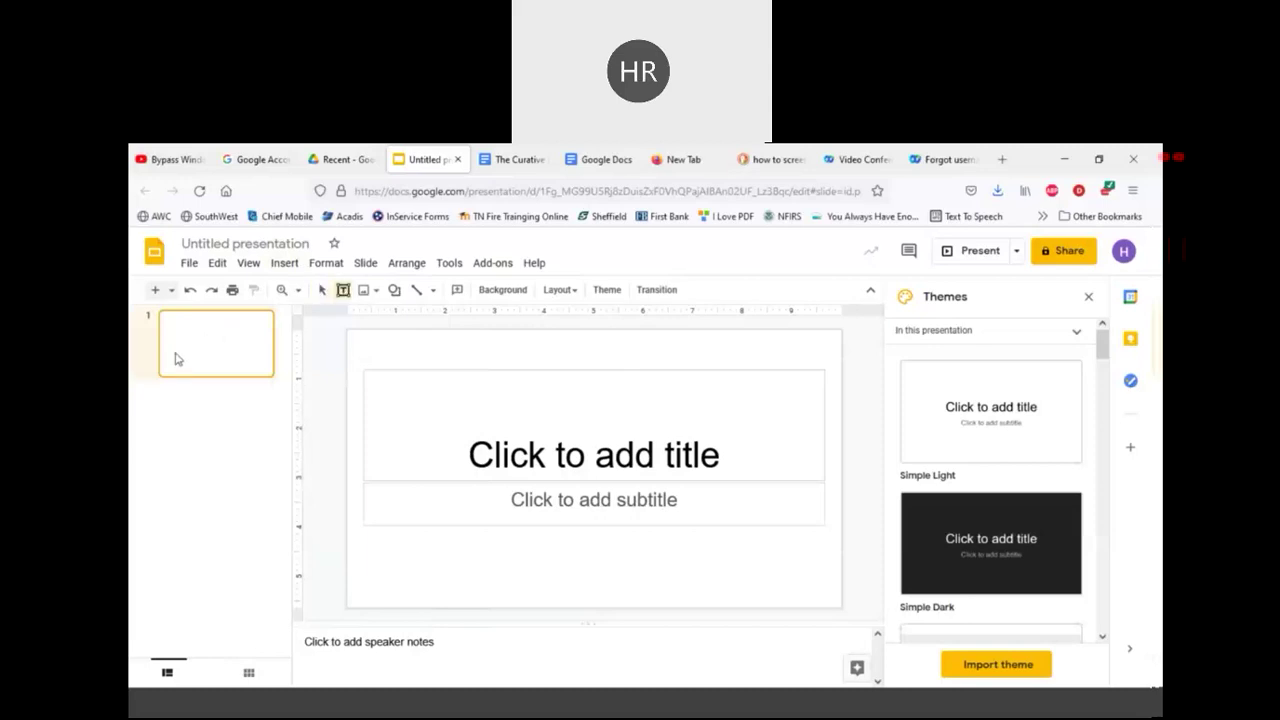
pyautogui.click(470, 408)
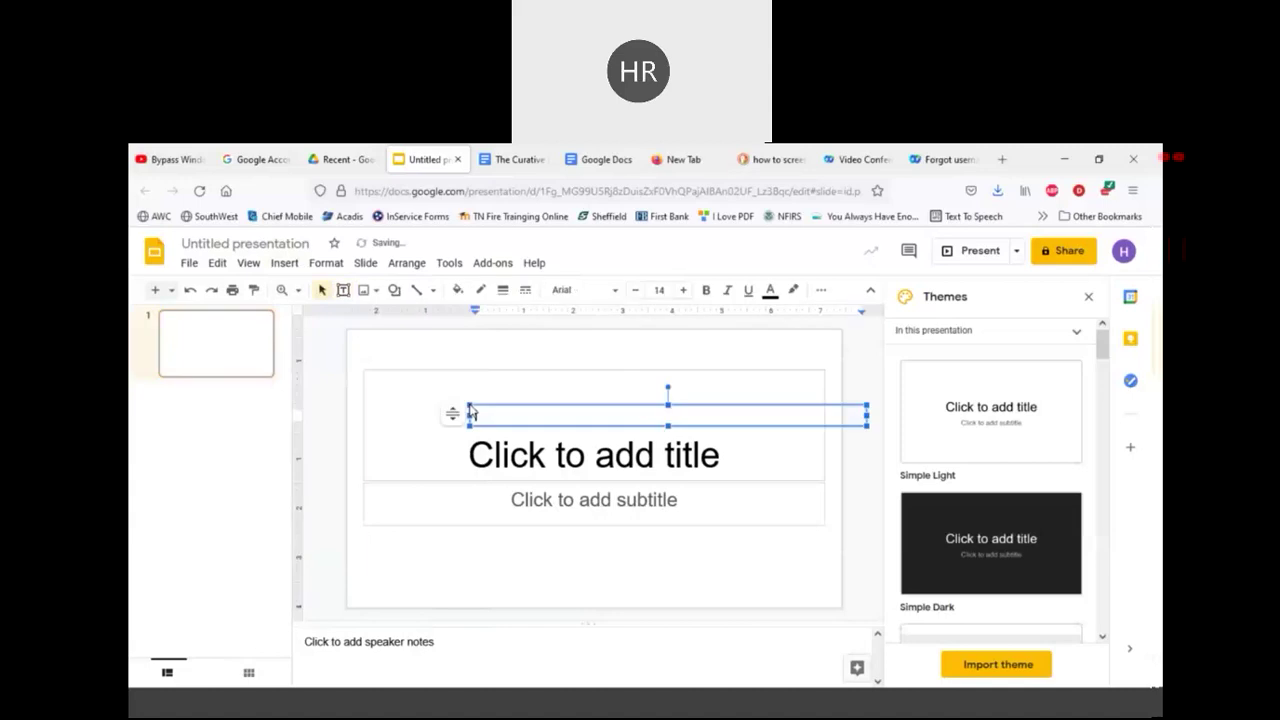
pyautogui.click(527, 450)
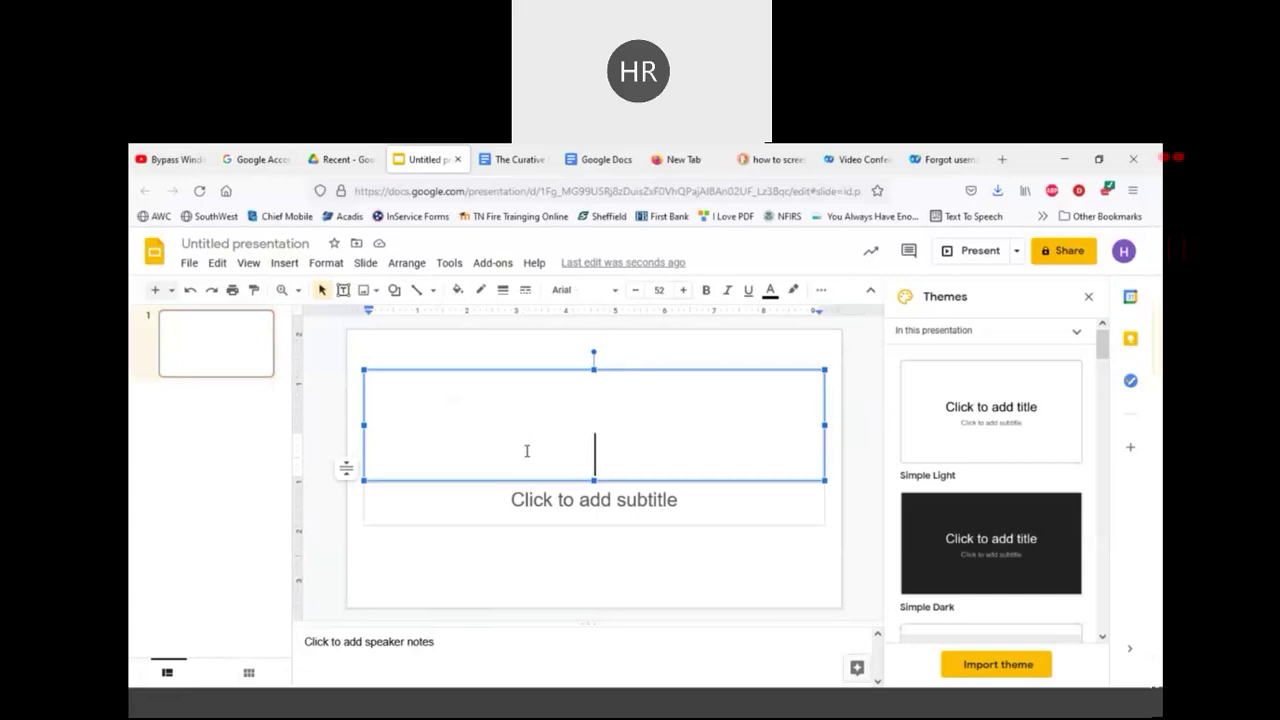
pyautogui.write('BOo')
pyautogui.press('BackSpace')
pyautogui.press('BackSpace')
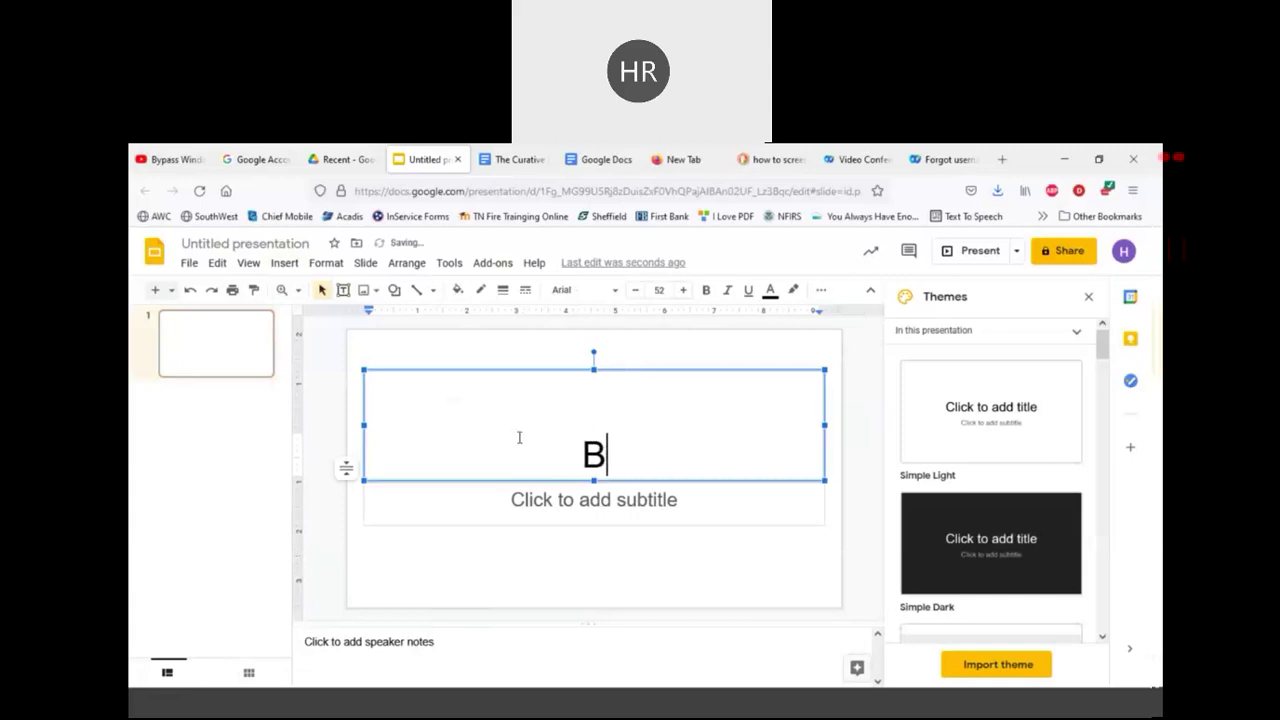
pyautogui.write('ooks')
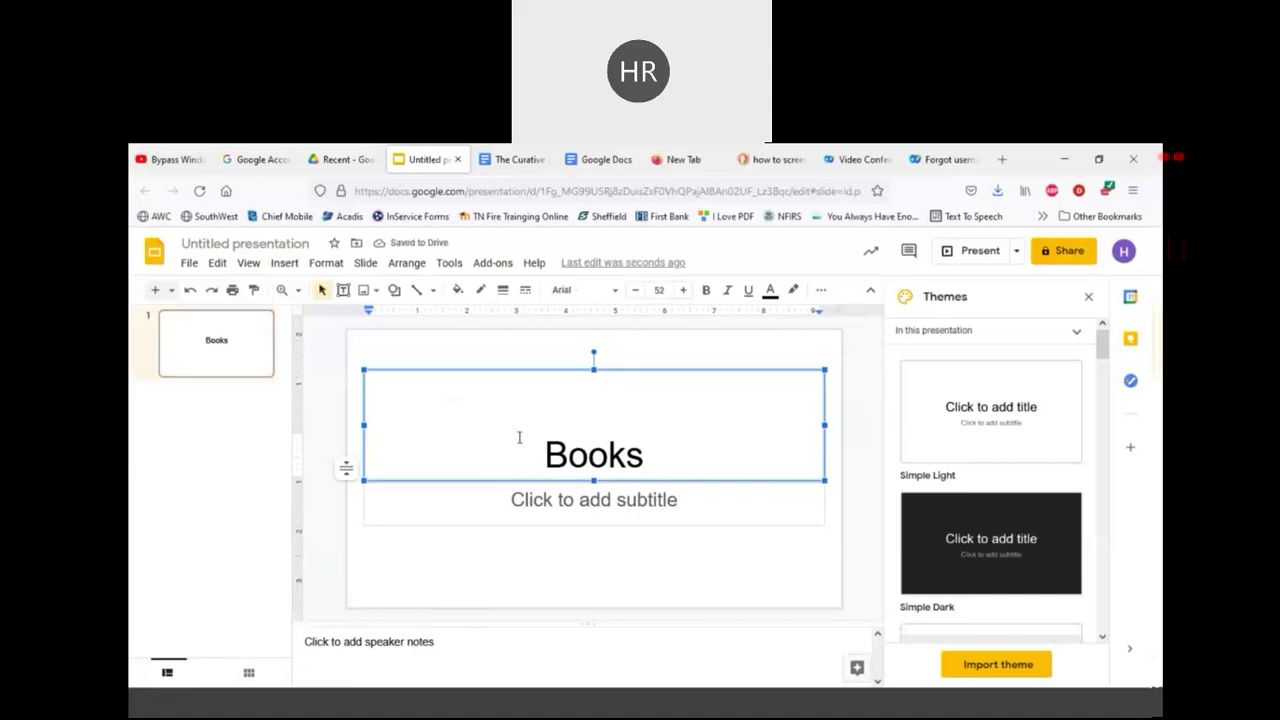
pyautogui.click(597, 518)
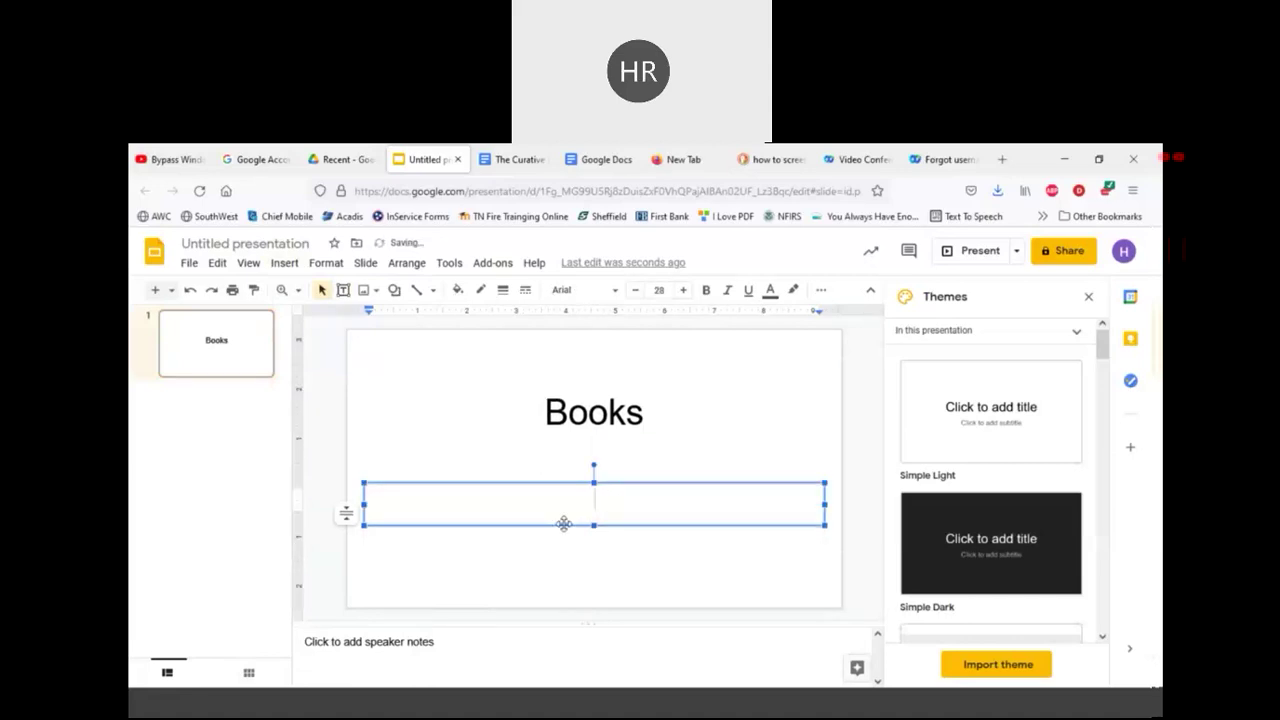
pyautogui.click(563, 543)
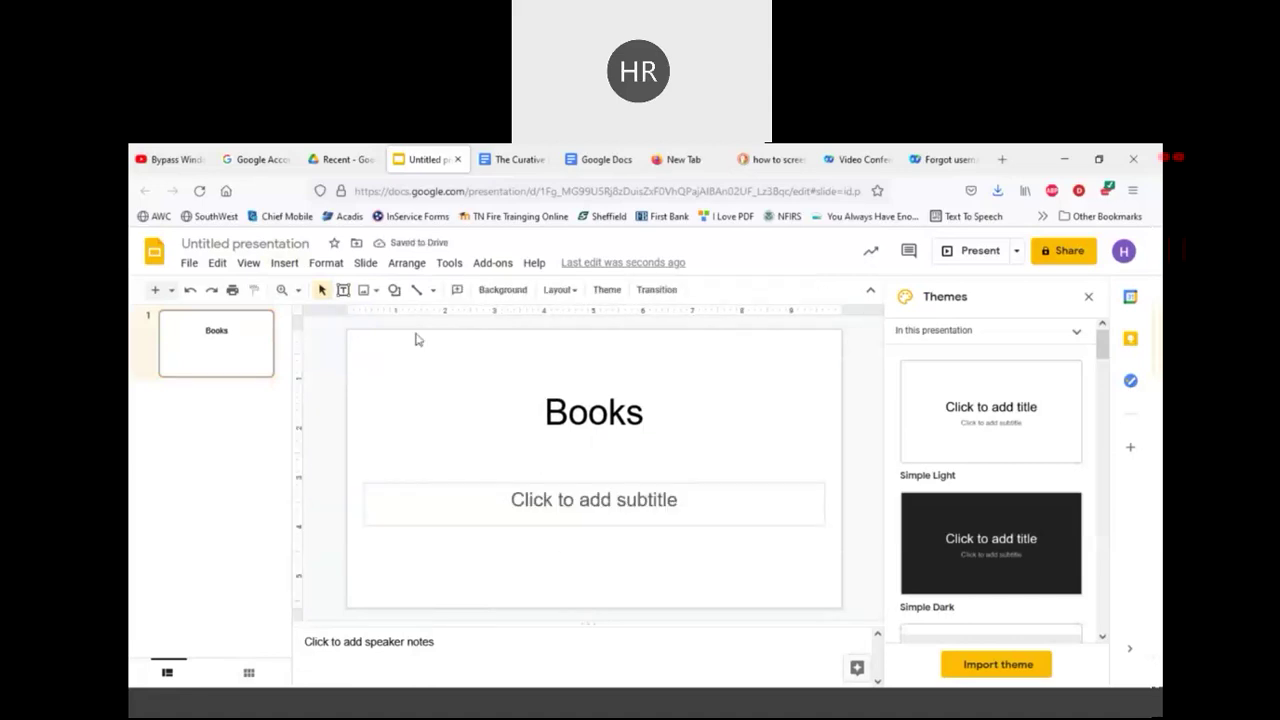
# Step: Search the web for "Books" images and insert the picture of a tall stack of colorful books on the slide
pyautogui.click(368, 291)
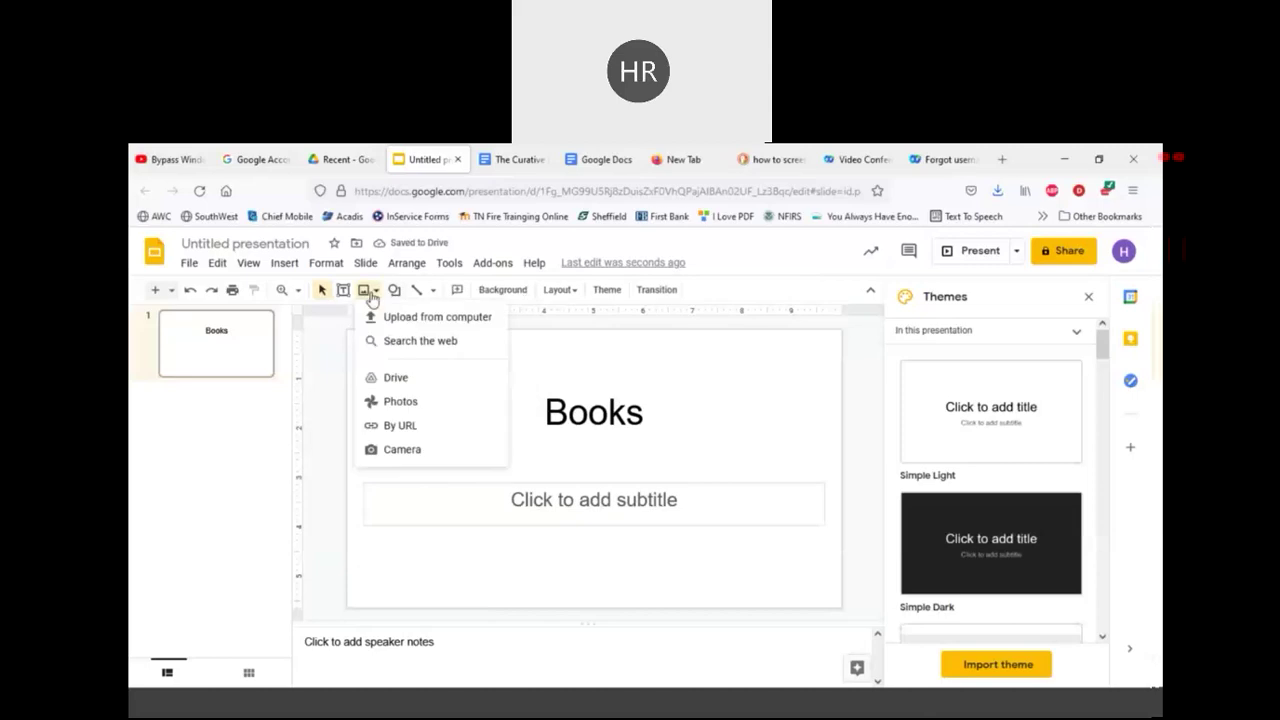
pyautogui.click(394, 340)
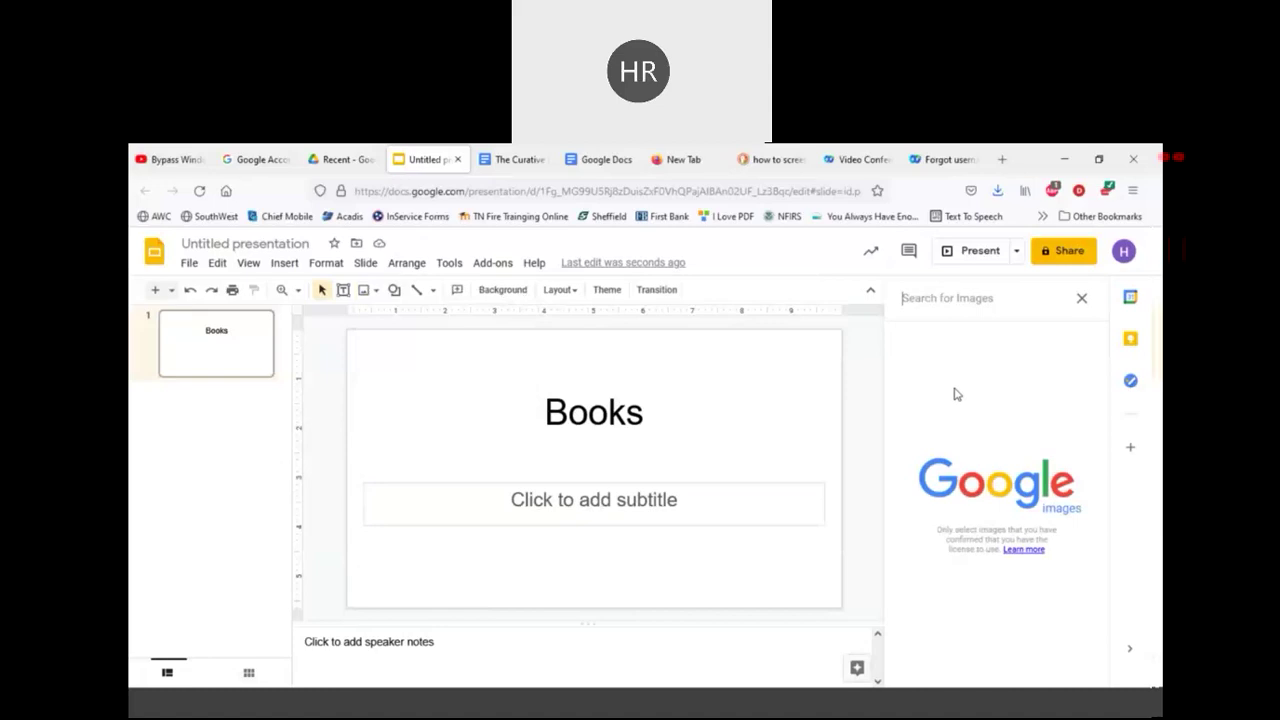
pyautogui.write('Books')
pyautogui.press('Return')
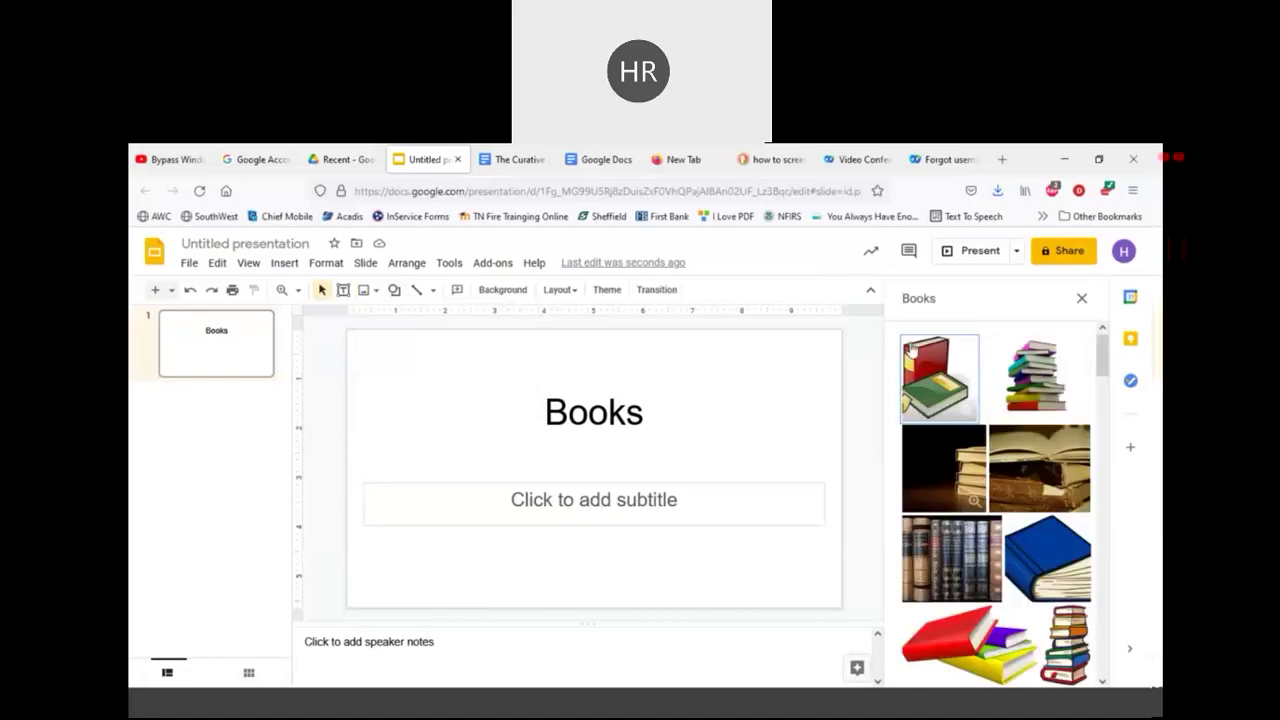
pyautogui.doubleClick(1040, 374)
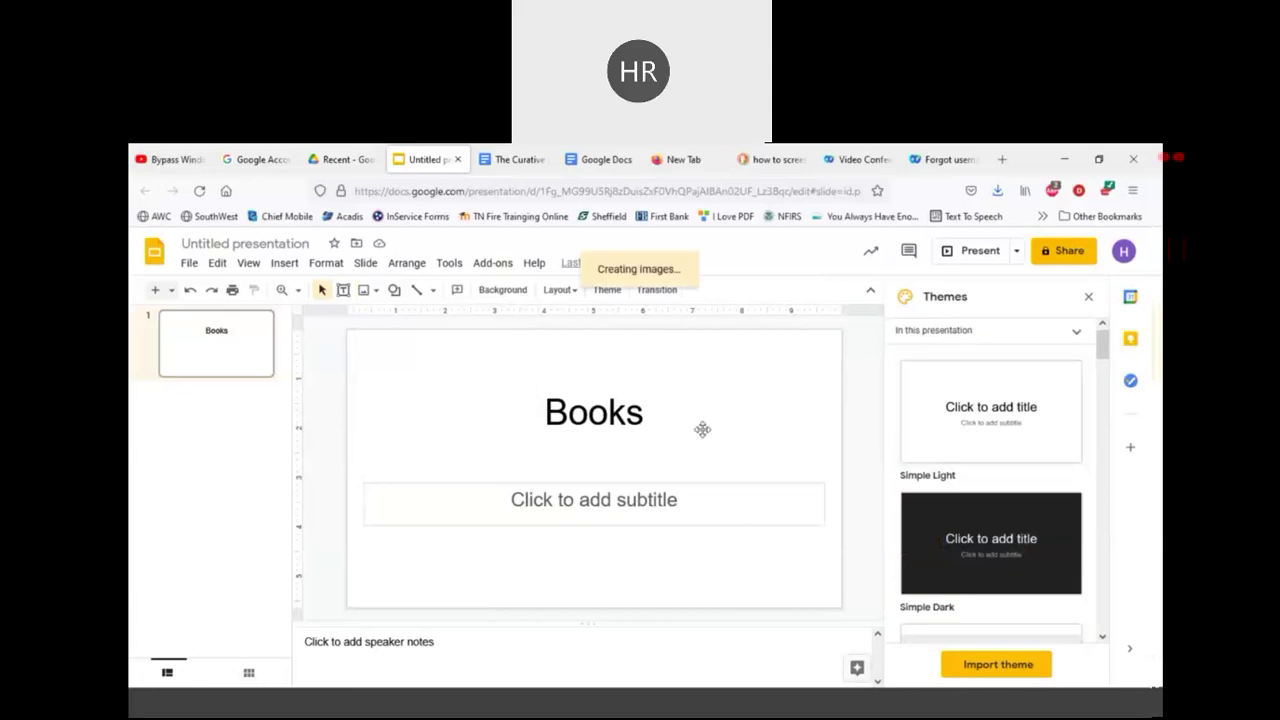
pyautogui.moveTo(689, 435); pyautogui.dragTo(726, 444)
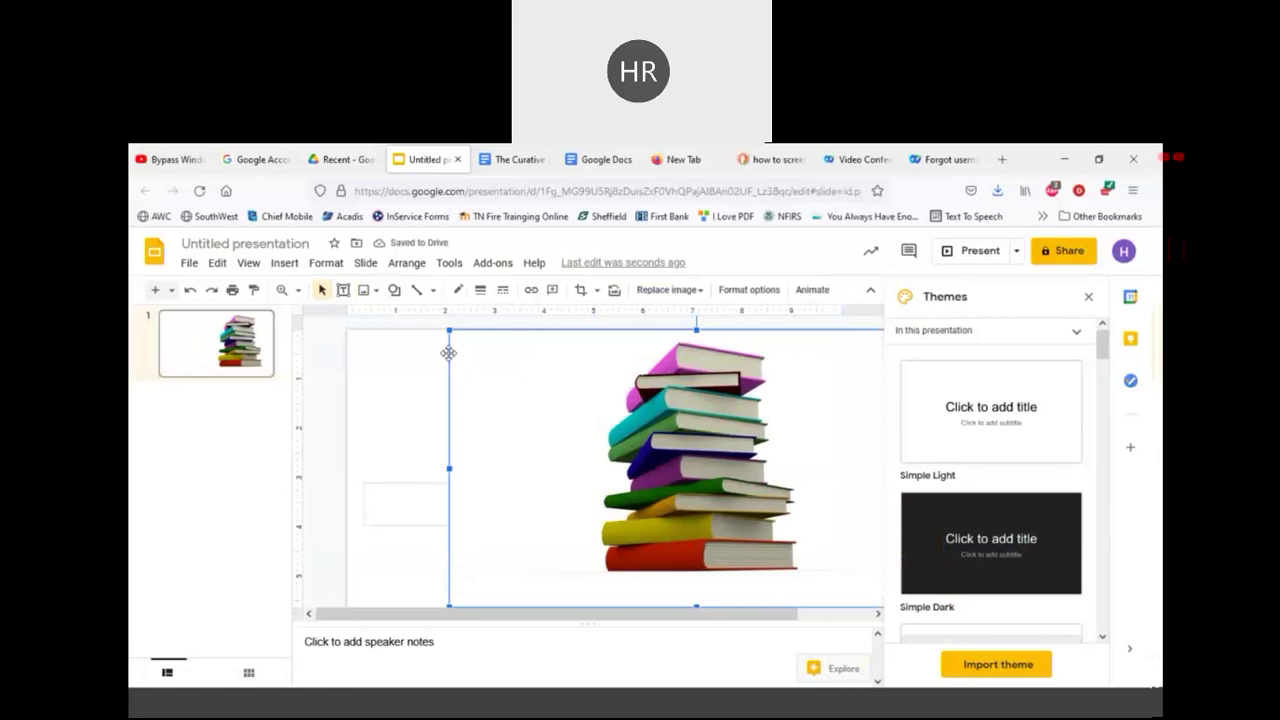
# Step: Shrink and narrow the book stack image and place it along the left side of the slide
pyautogui.moveTo(440, 458); pyautogui.dragTo(639, 525)
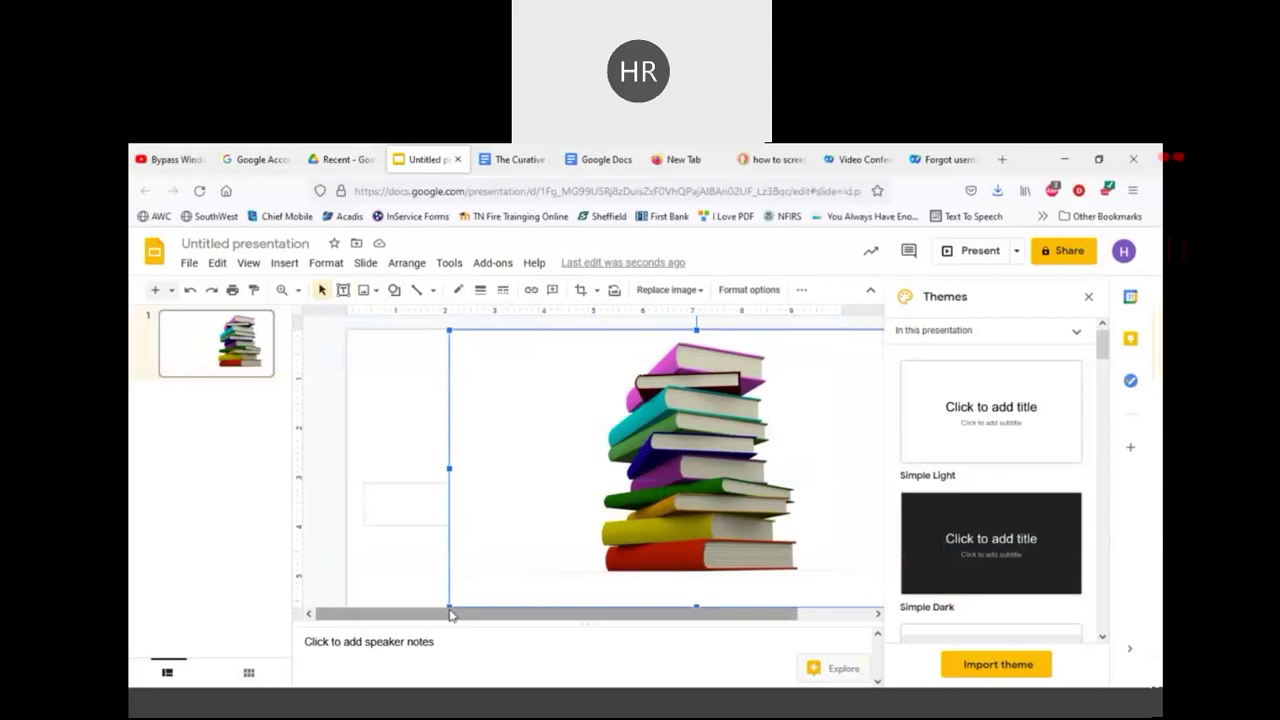
pyautogui.moveTo(447, 605); pyautogui.dragTo(617, 594)
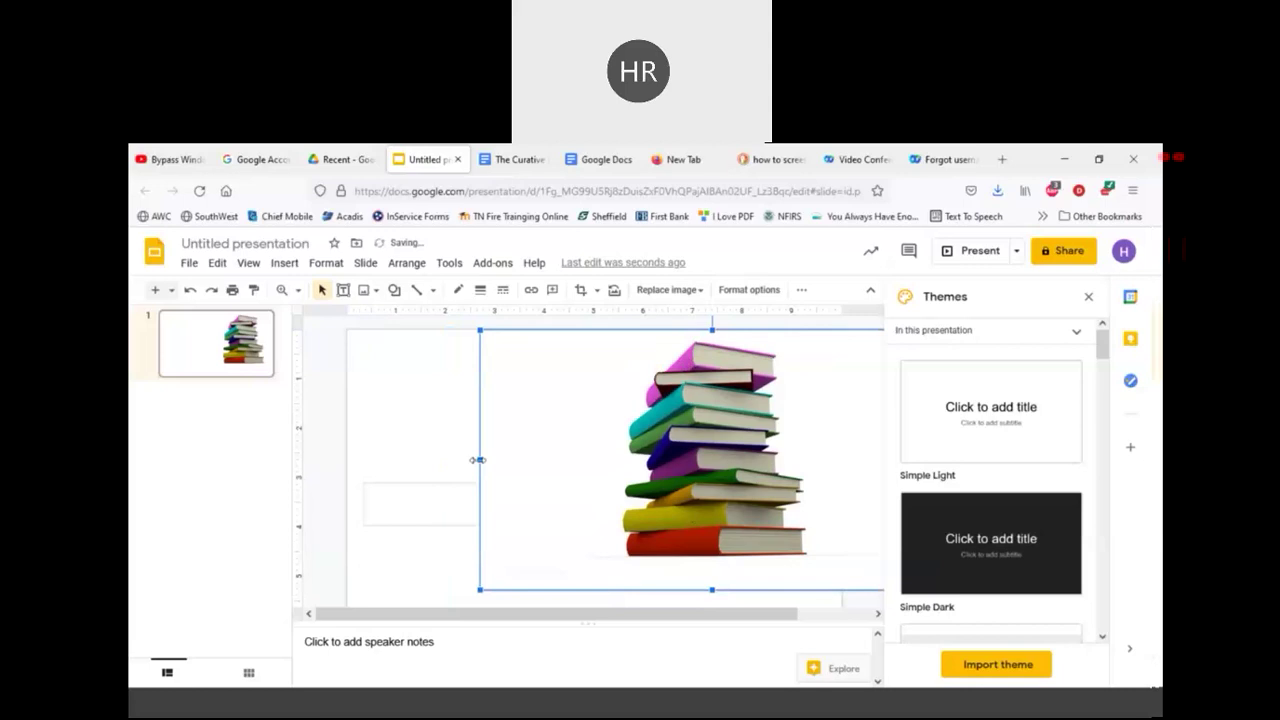
pyautogui.moveTo(480, 459); pyautogui.dragTo(603, 470)
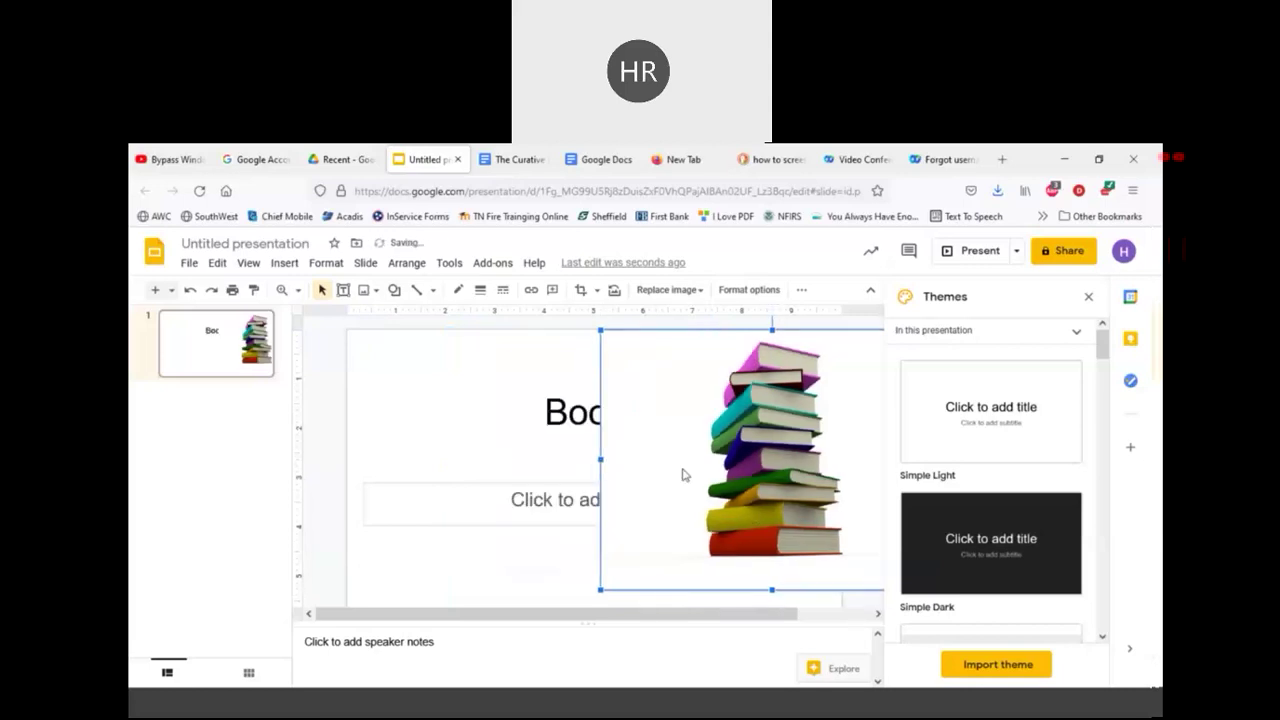
pyautogui.moveTo(680, 474); pyautogui.dragTo(450, 494)
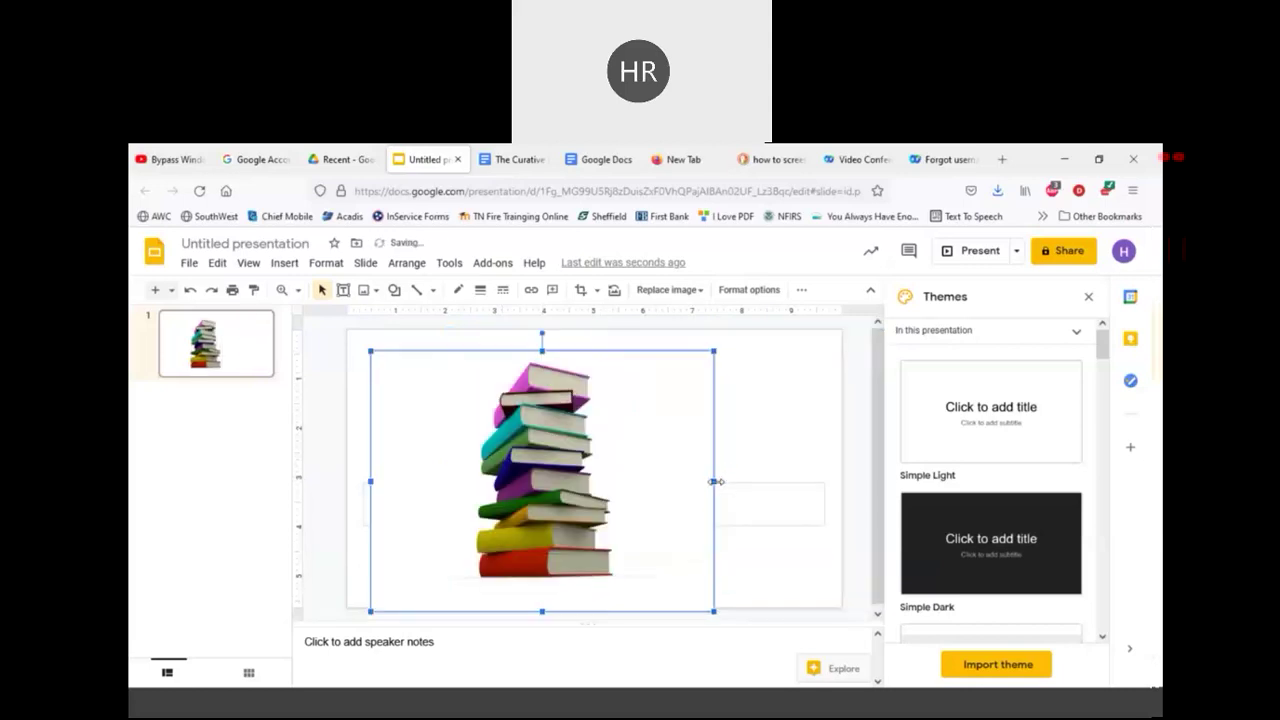
pyautogui.moveTo(714, 481); pyautogui.dragTo(555, 425)
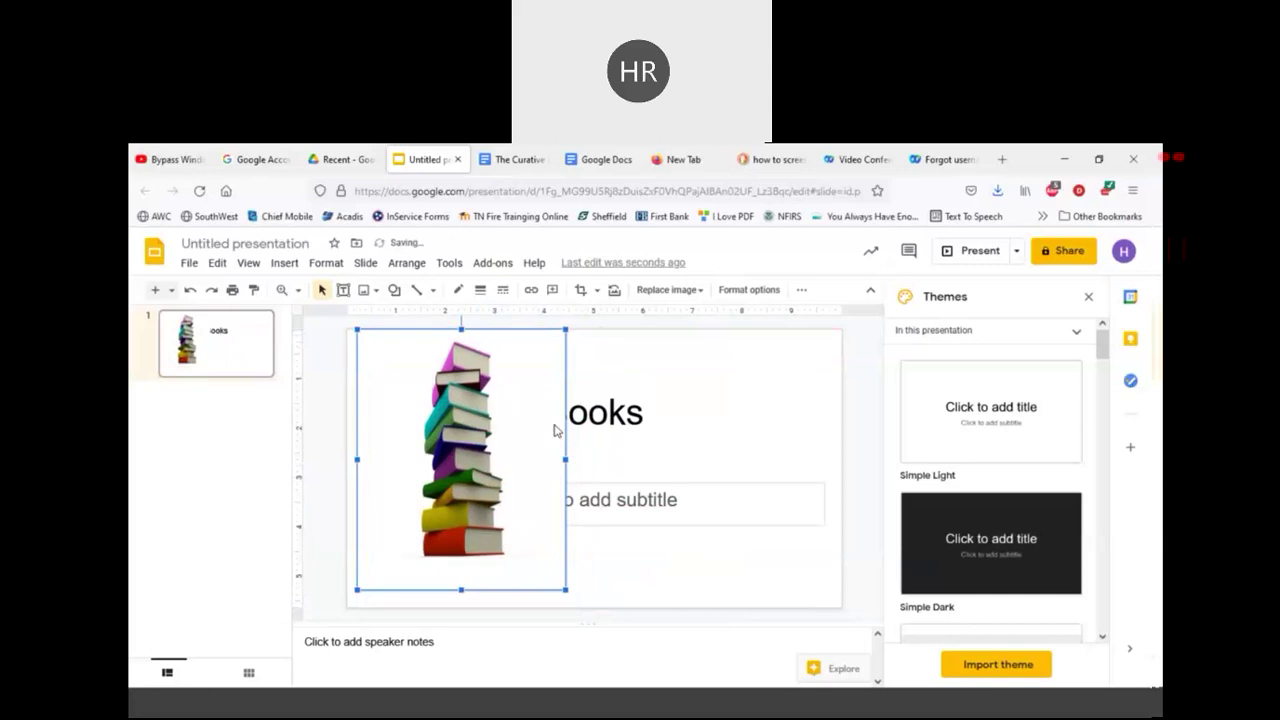
# Step: Narrow the title box so "Books" sits to the right of the image, and remove the subtitle placeholder
pyautogui.click(624, 413)
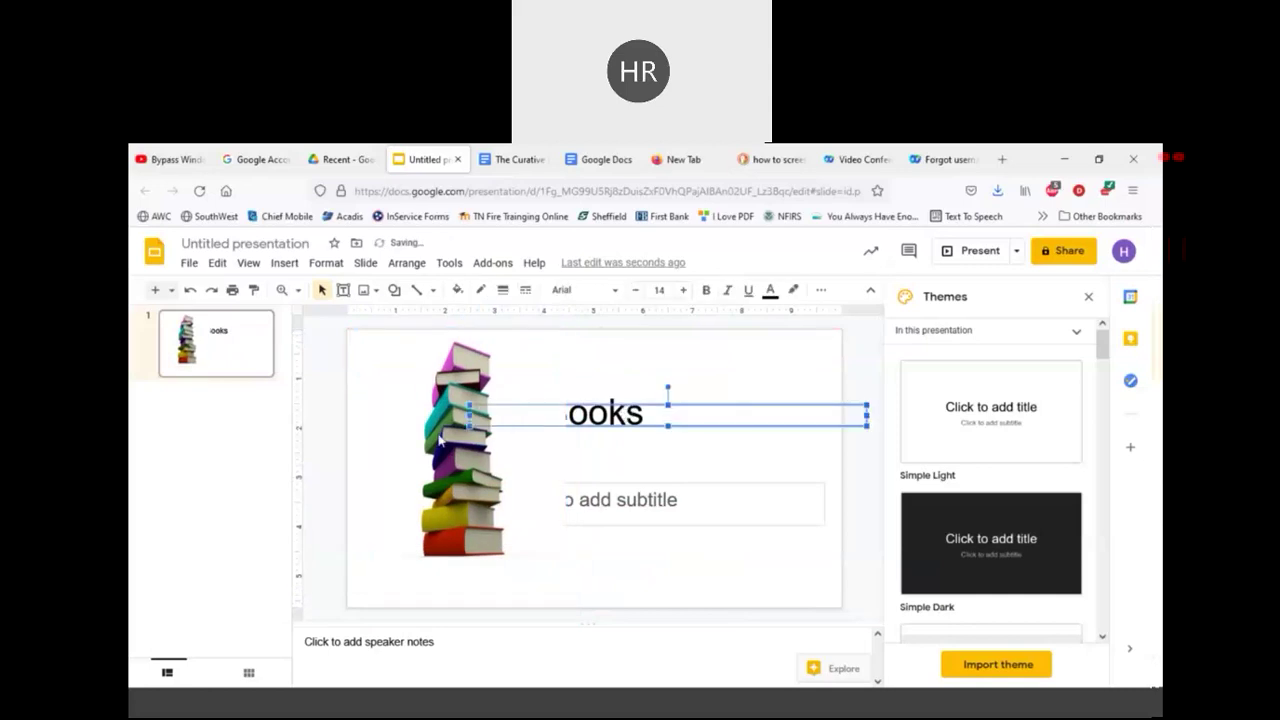
pyautogui.click(705, 435)
pyautogui.click(646, 414)
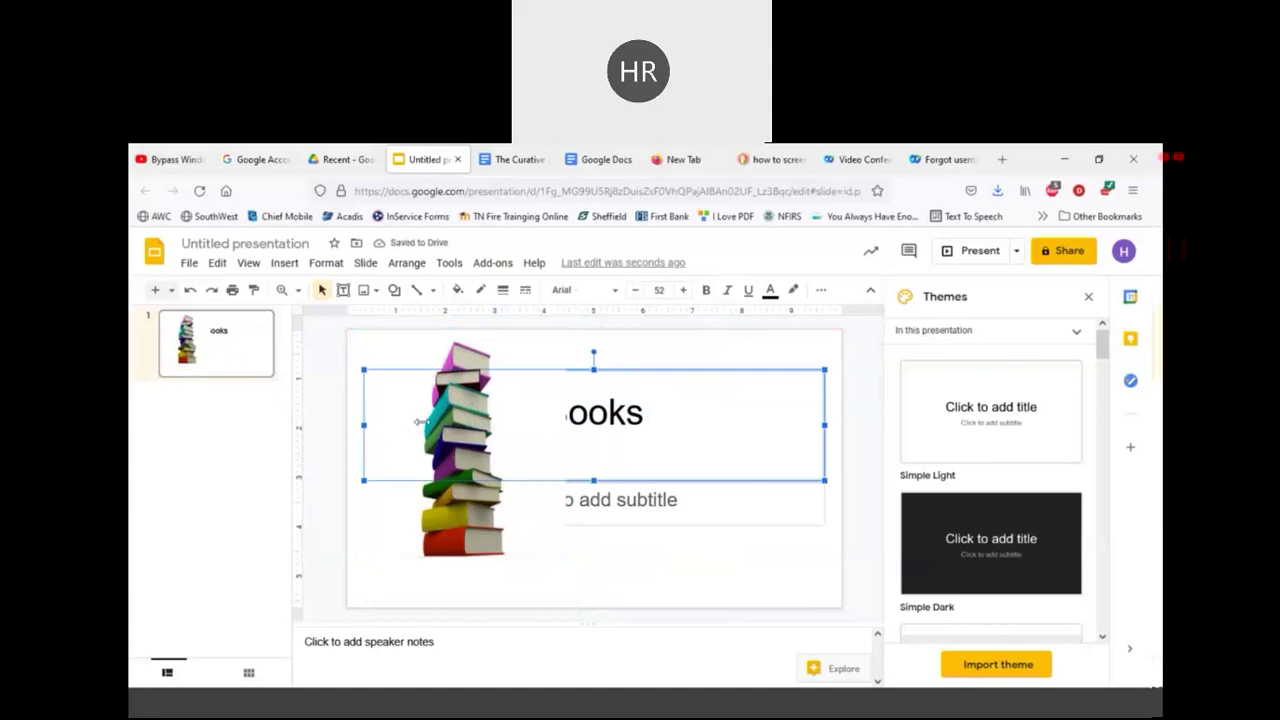
pyautogui.moveTo(419, 422); pyautogui.dragTo(546, 424)
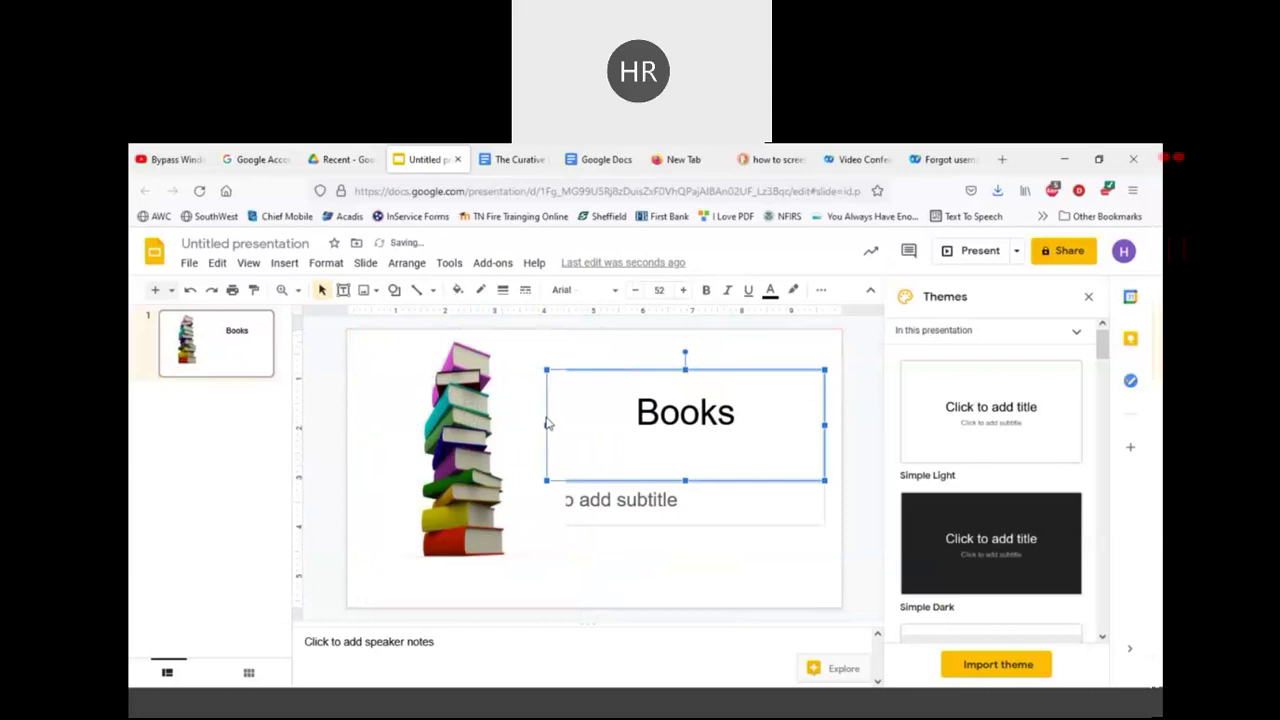
pyautogui.click(620, 498)
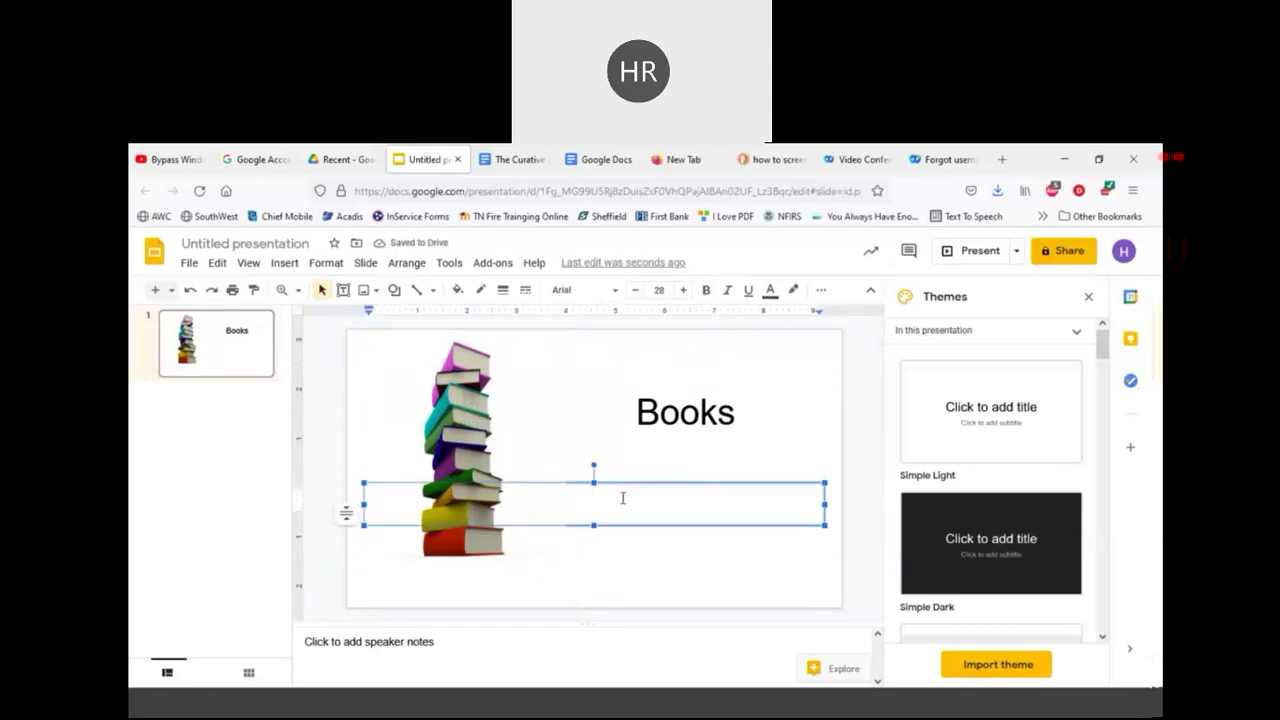
pyautogui.click(663, 437)
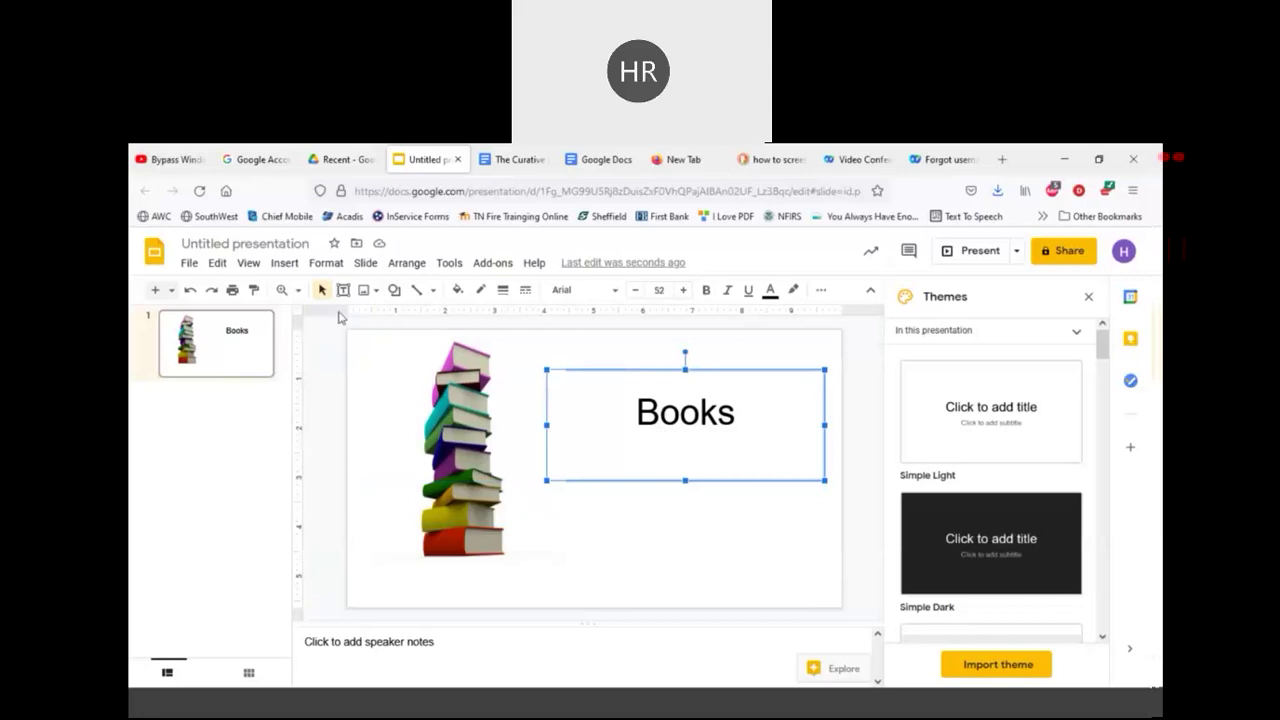
# Step: Undo the subtitle placeholder's removal and the resizing of the title box
pyautogui.click(190, 291)
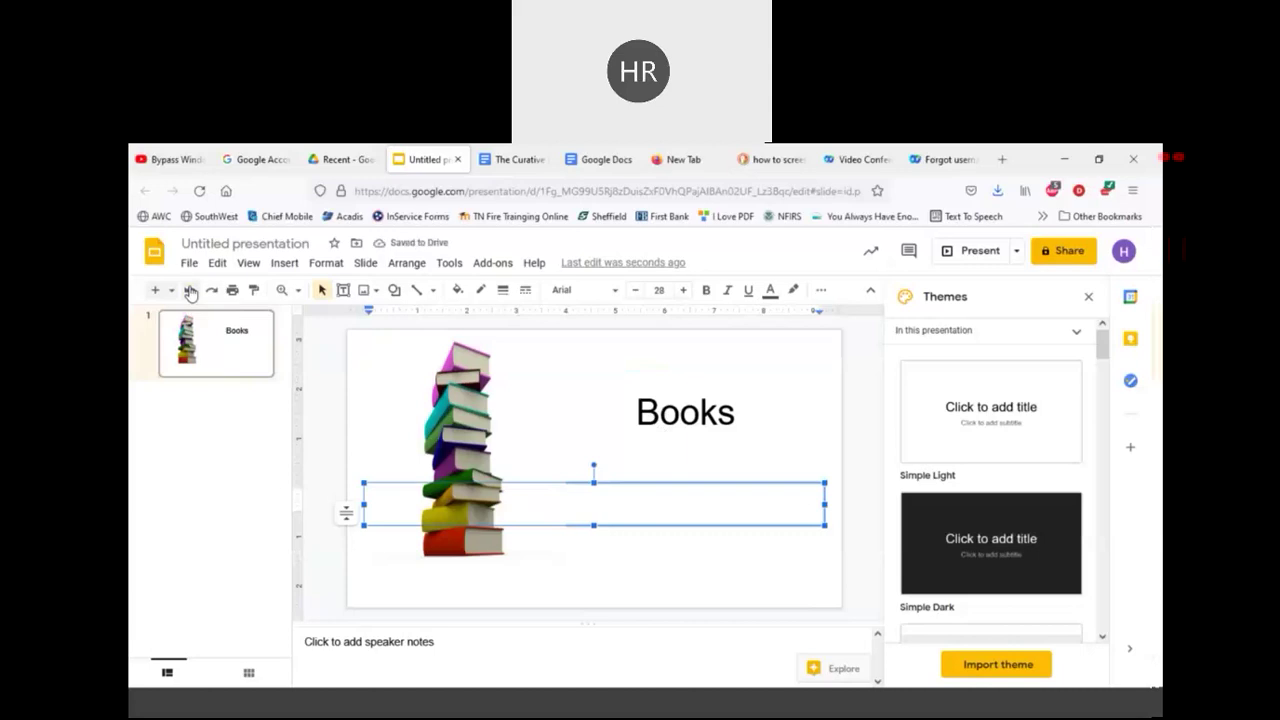
pyautogui.click(190, 291)
pyautogui.click(190, 291)
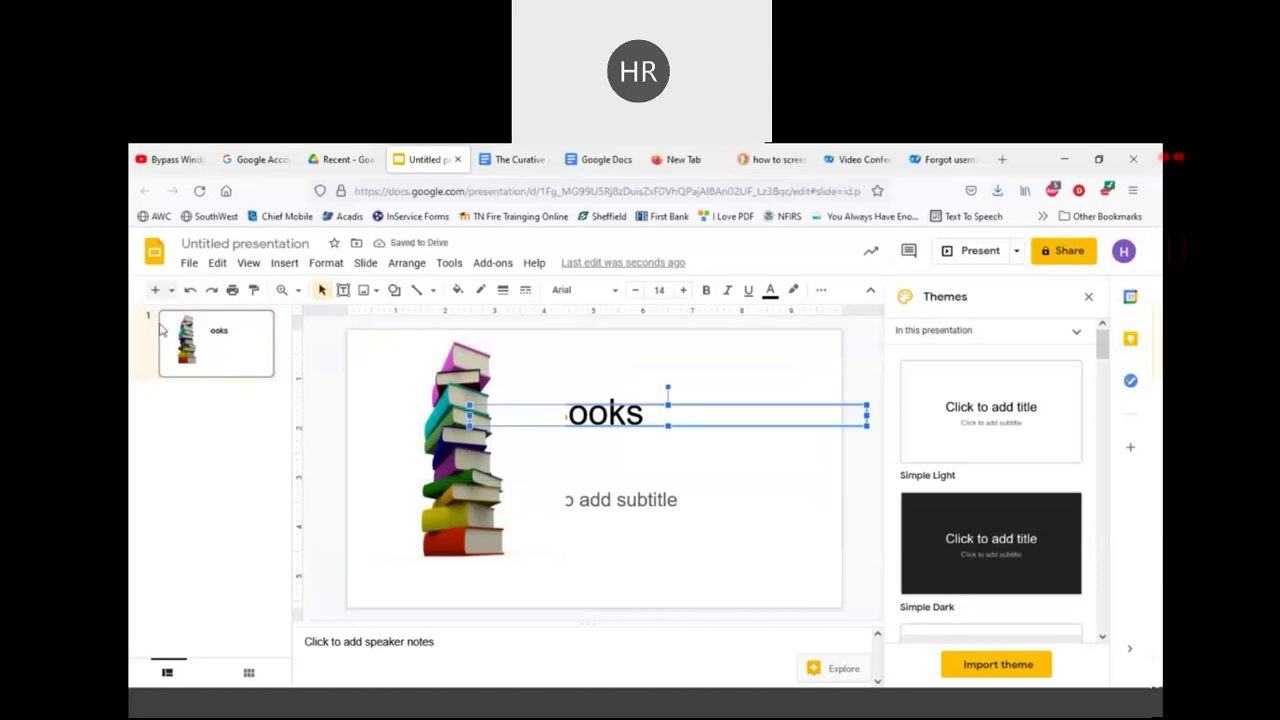
# Step: Add a second slide with a title and text layout to the presentation
pyautogui.click(155, 290)
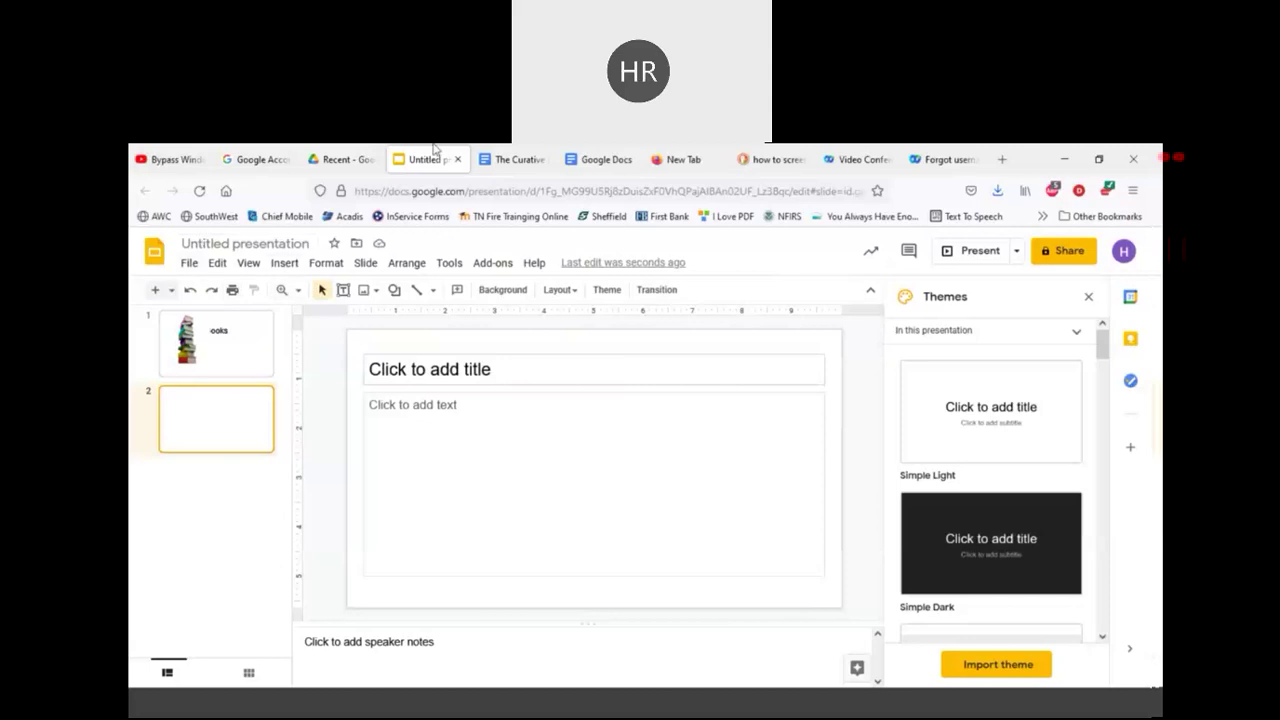
# Step: Create a new blank Google Form from Drive and close it without editing it
pyautogui.click(333, 162)
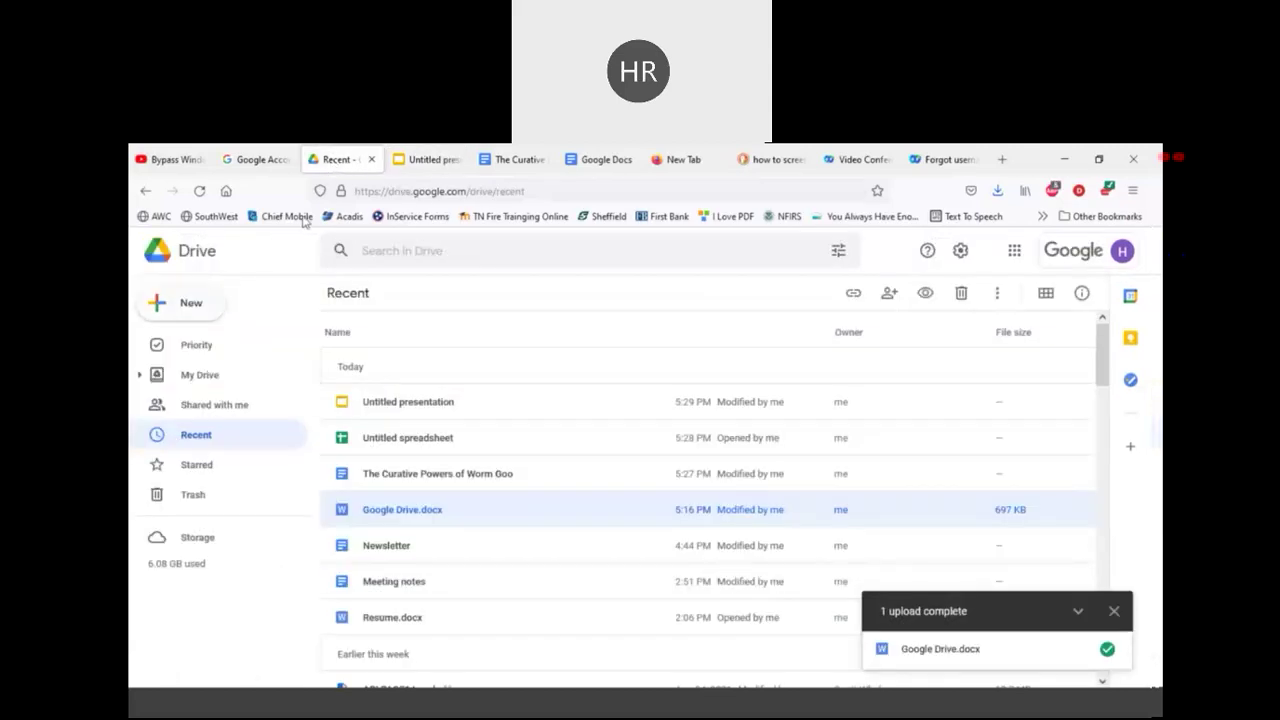
pyautogui.click(205, 304)
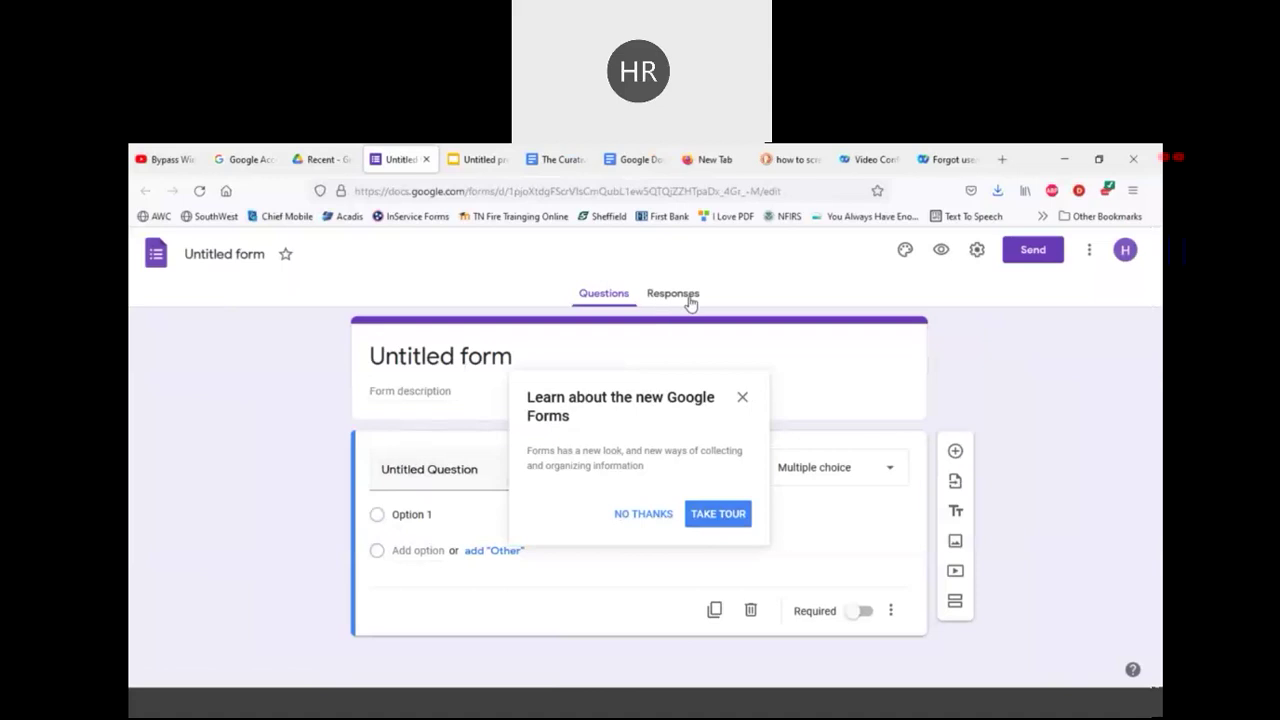
pyautogui.click(427, 160)
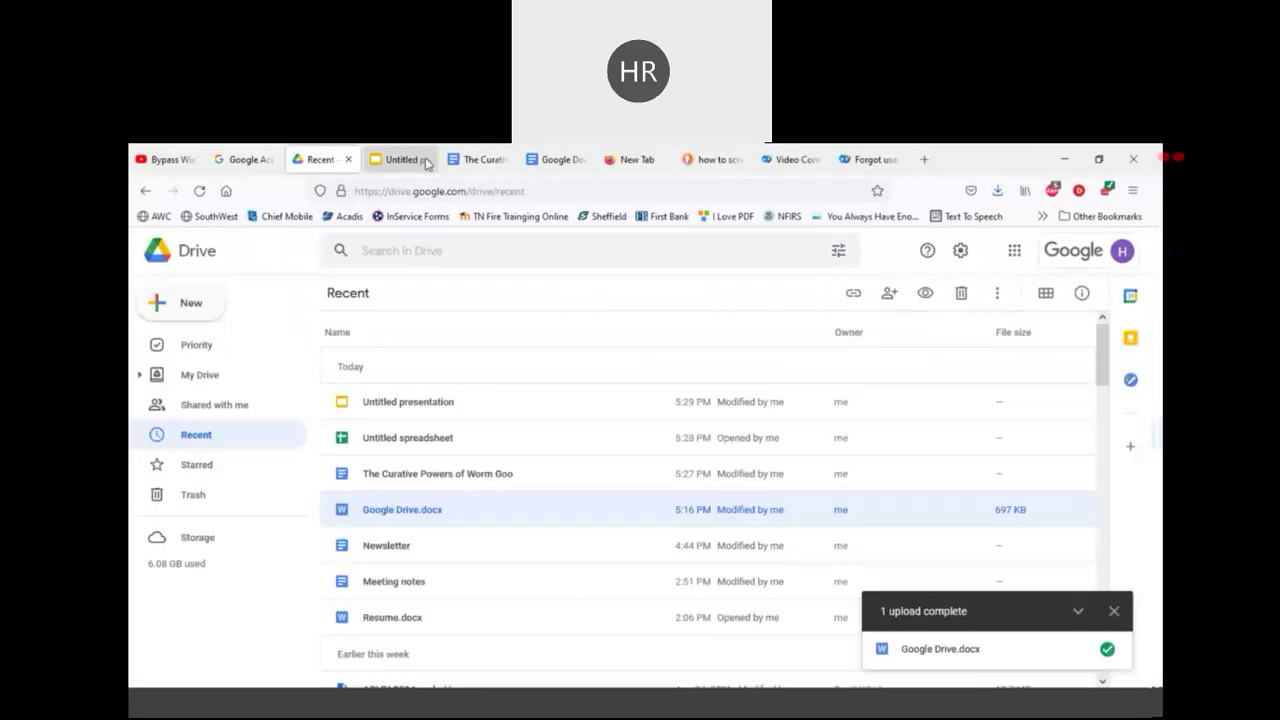
# Step: Close the Drive, presentation and Worm Goo document tabs, and dismiss the file picker on the Docs home page
pyautogui.click(349, 160)
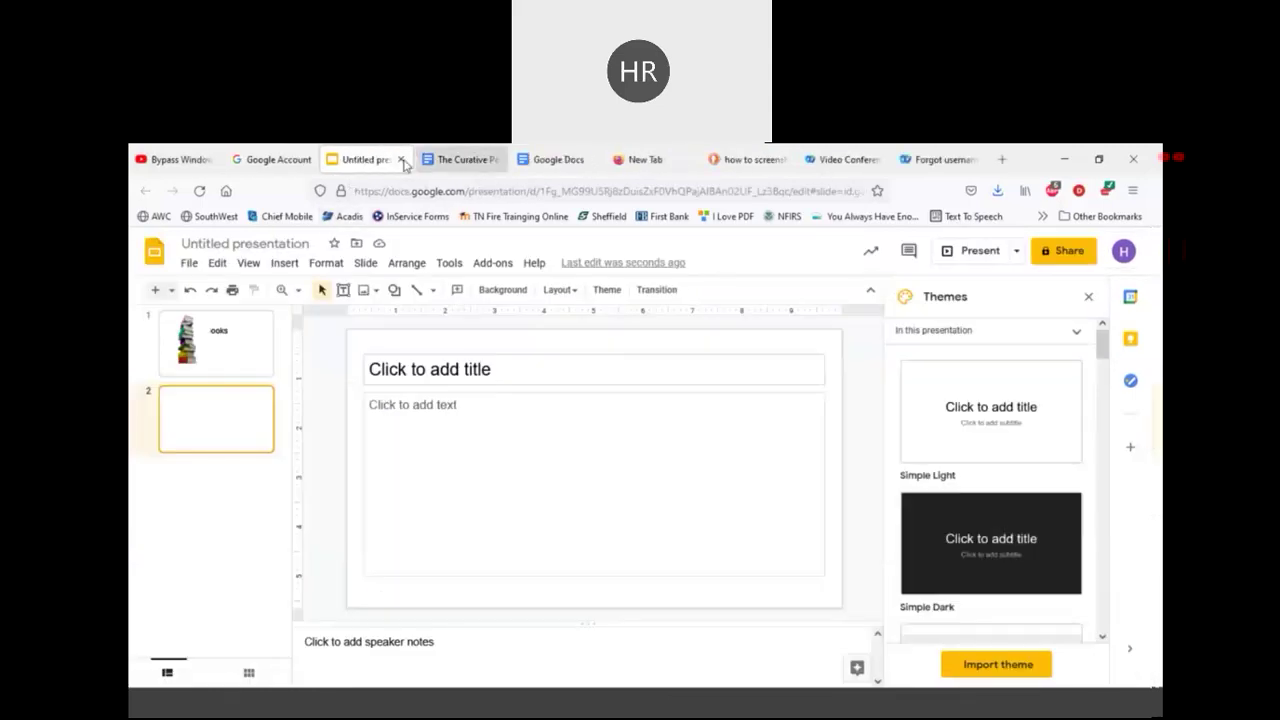
pyautogui.click(401, 161)
pyautogui.click(485, 164)
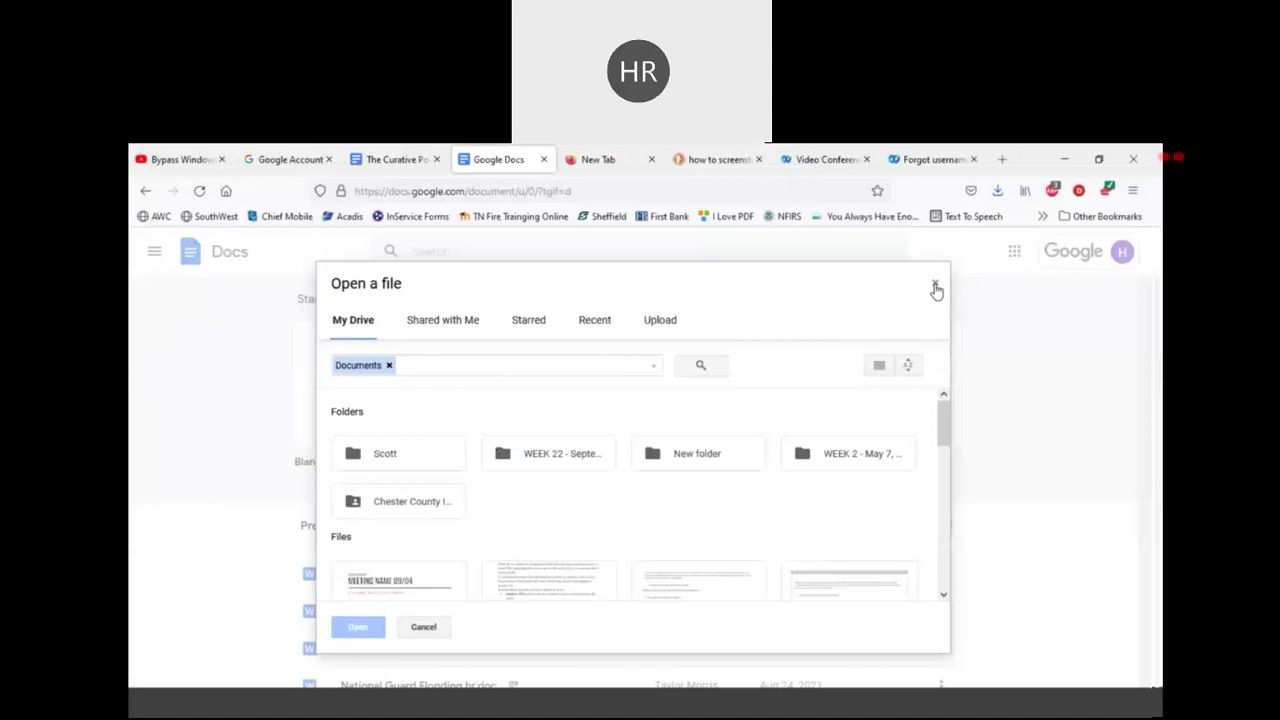
pyautogui.click(935, 284)
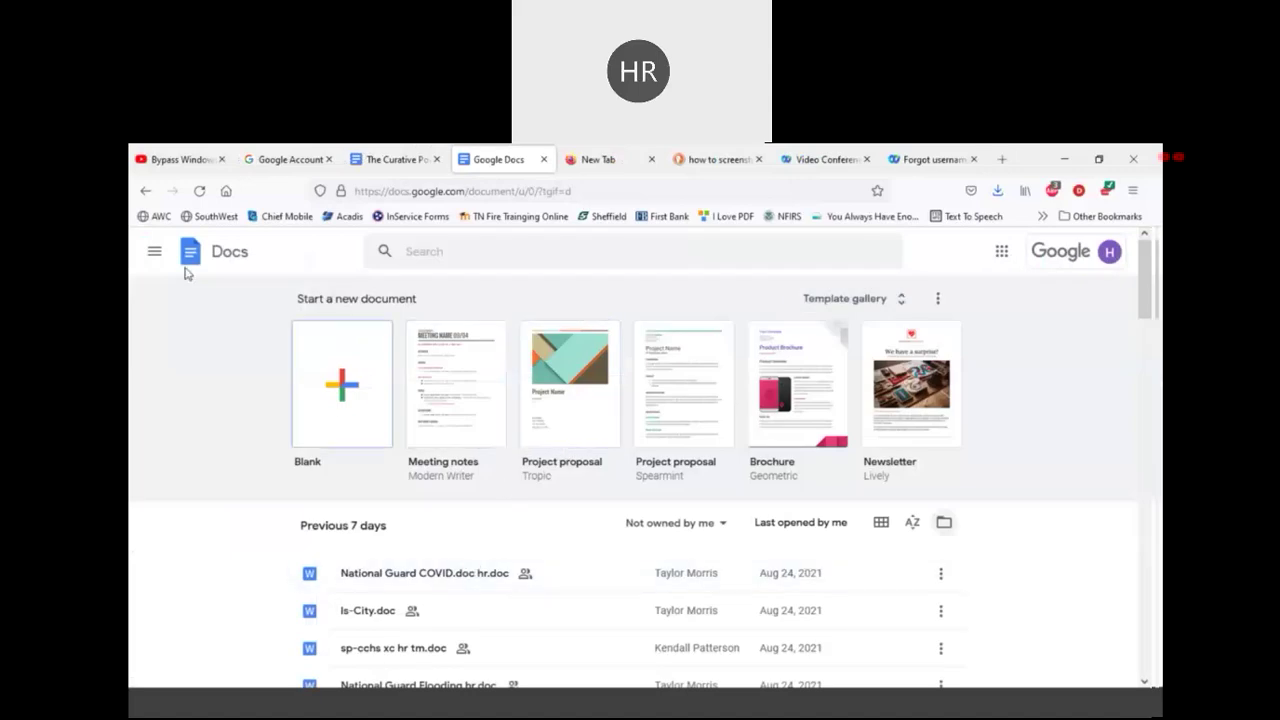
pyautogui.click(295, 159)
pyautogui.click(372, 159)
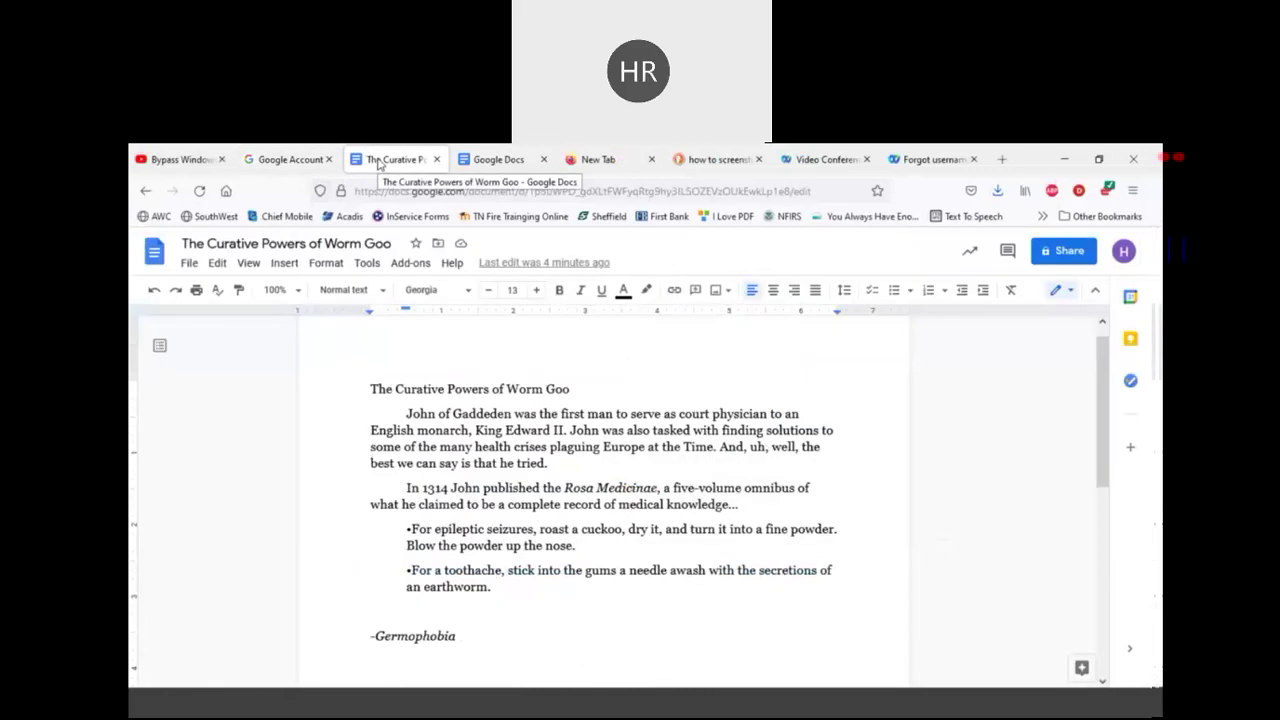
pyautogui.click(436, 160)
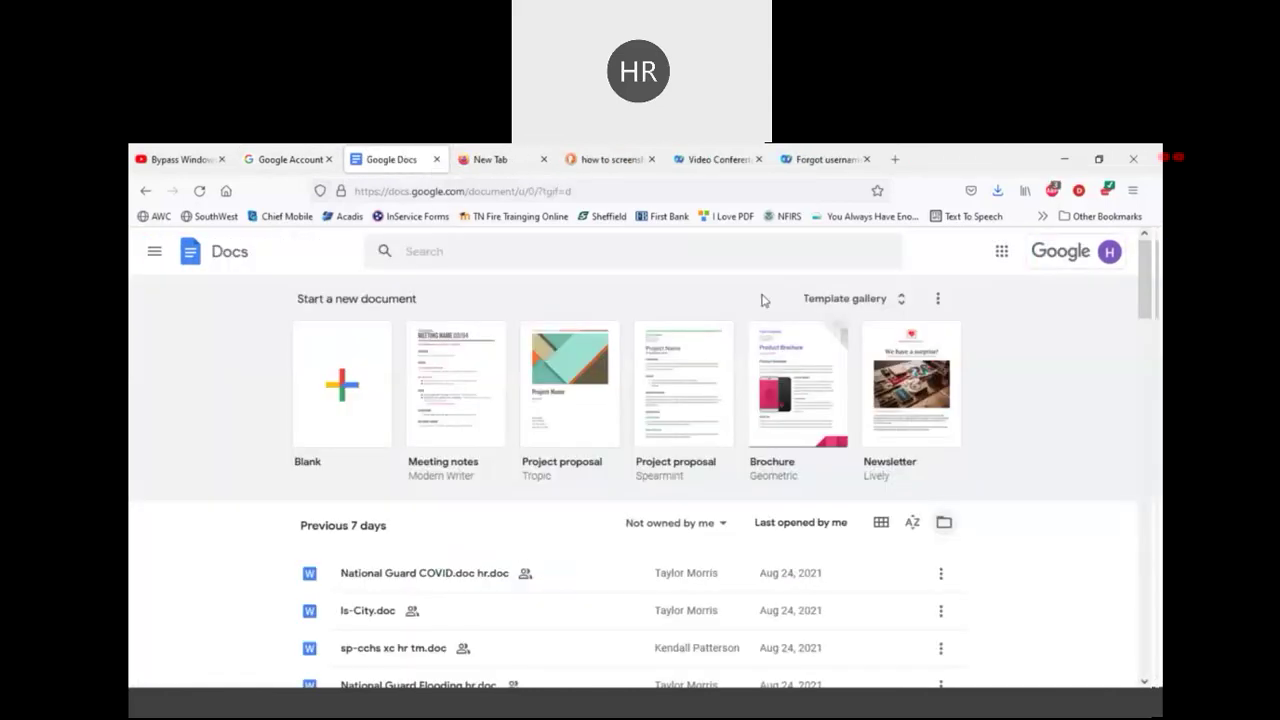
# Step: Switch from Docs to Google Drive and open Google Drive.docx from the recent files
pyautogui.click(1005, 253)
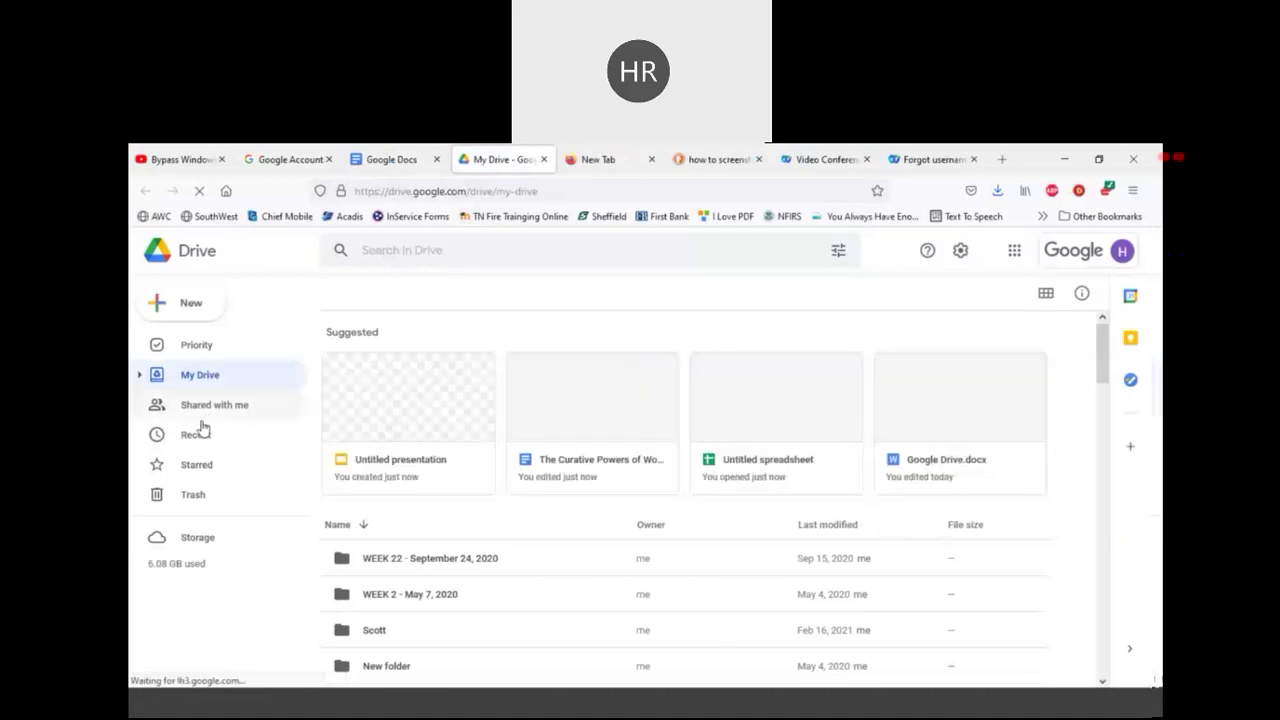
pyautogui.click(196, 434)
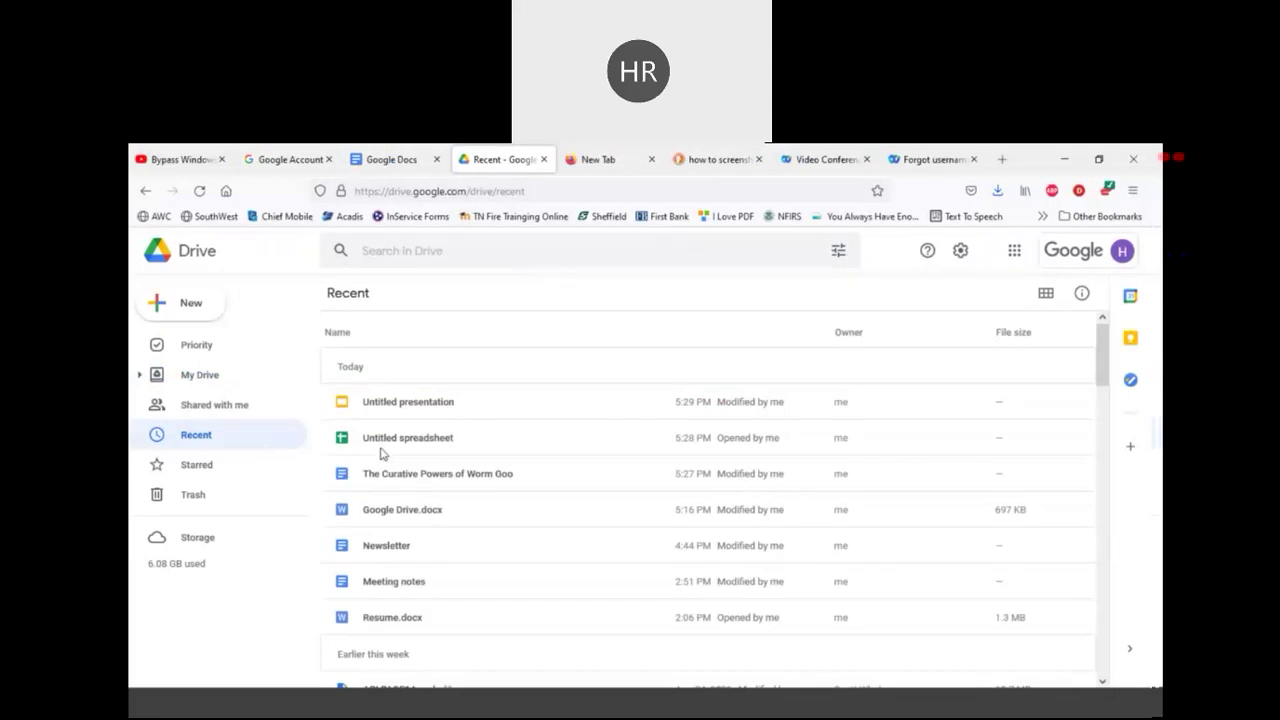
pyautogui.doubleClick(388, 511)
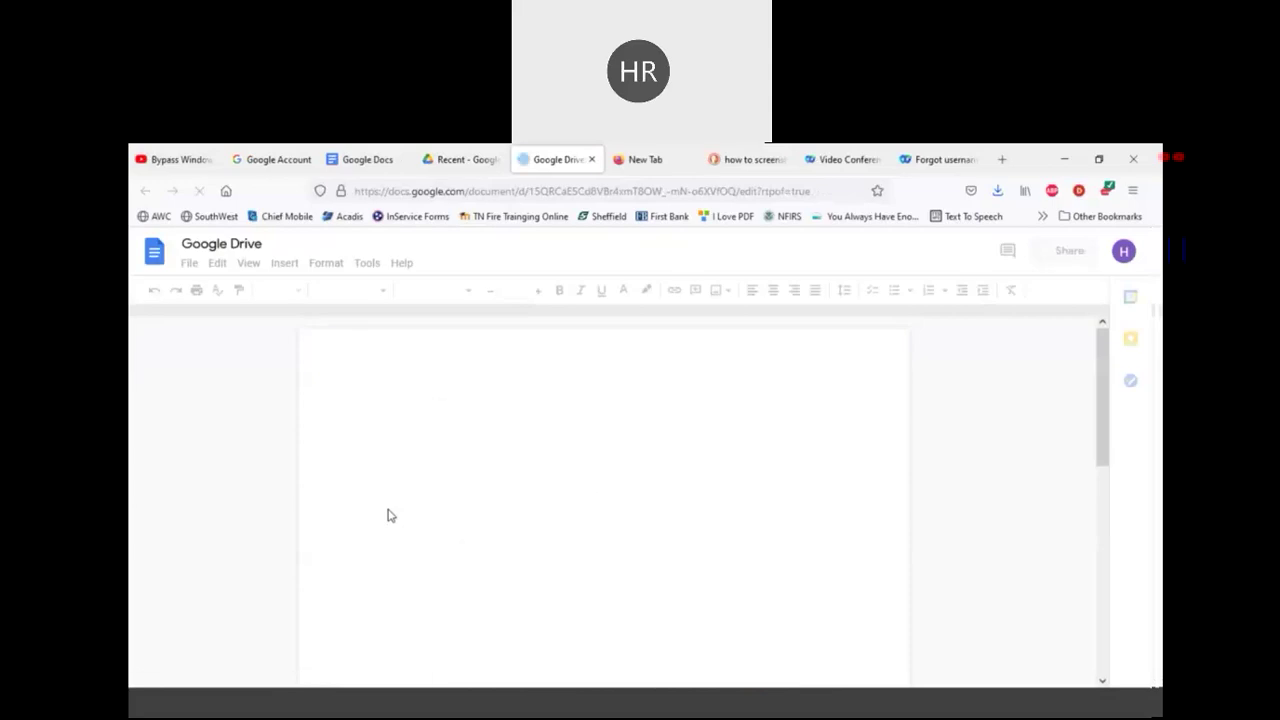
# Step: Look through the account creation and download format sections, down to the notes on editing and collaboration
pyautogui.scroll(-3, 389, 443)
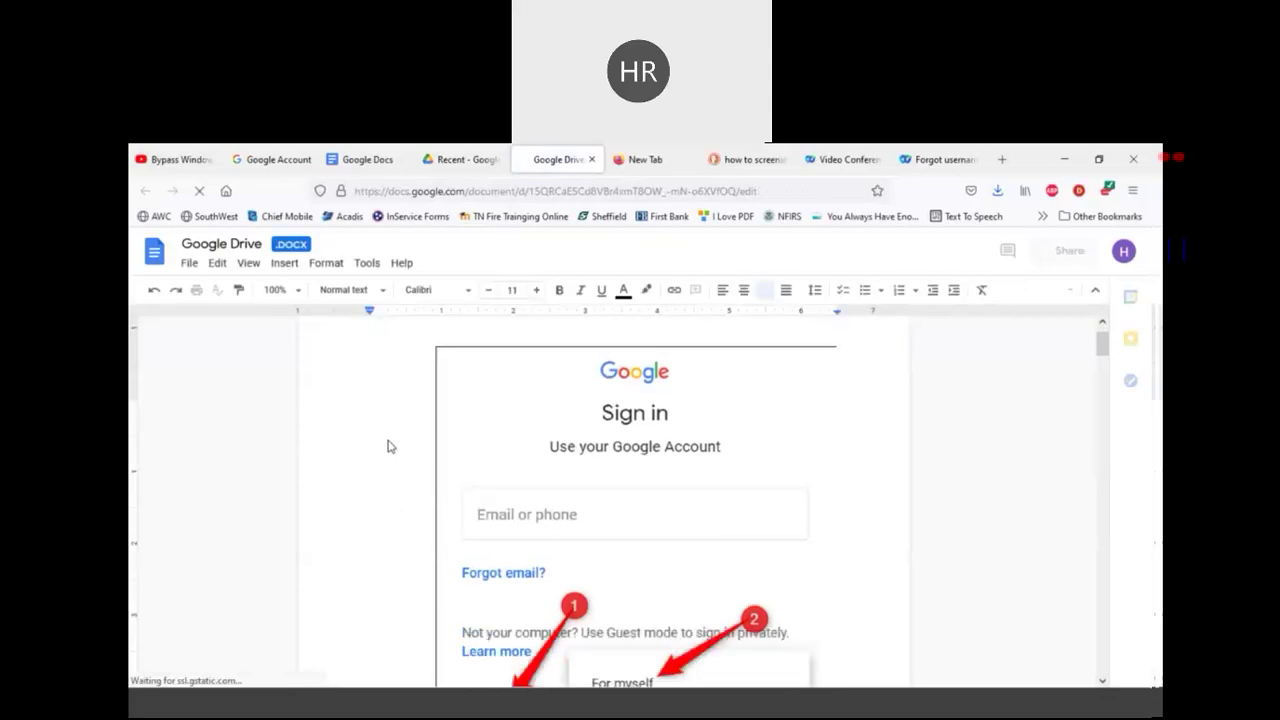
pyautogui.rightClick(389, 314)
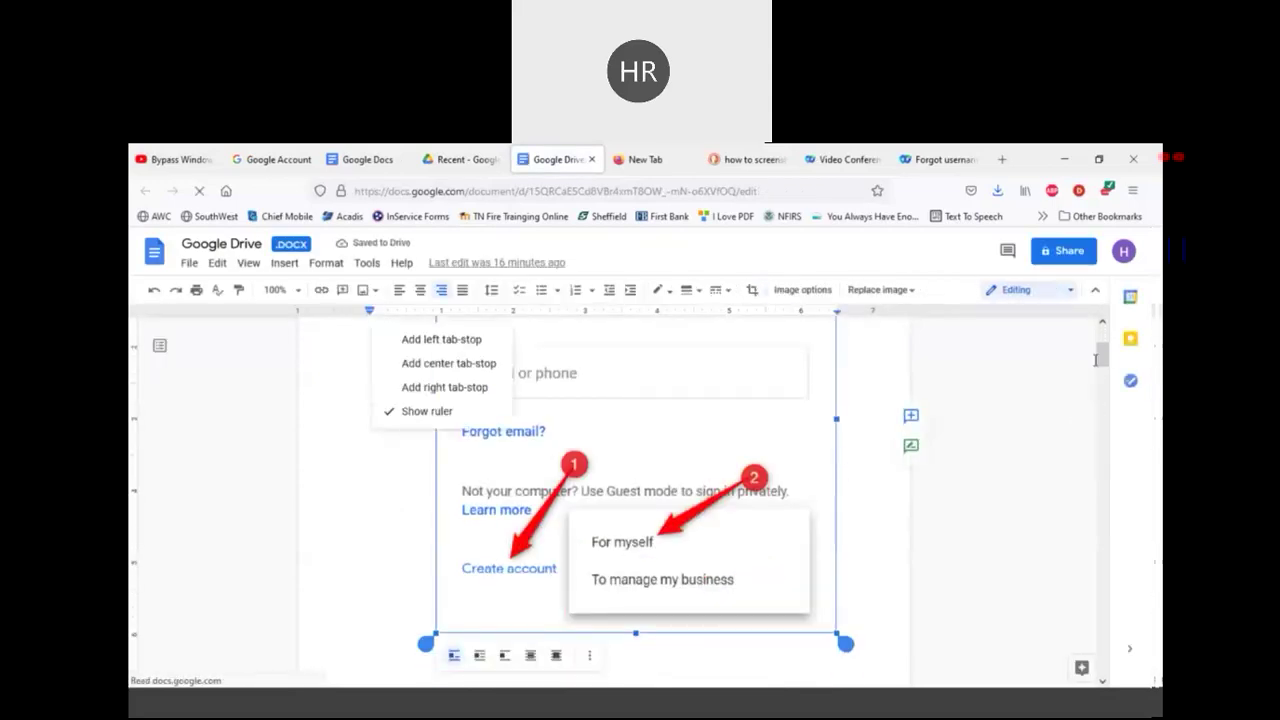
pyautogui.scroll(-2, 1103, 385)
pyautogui.moveTo(1103, 385); pyautogui.dragTo(1112, 517)
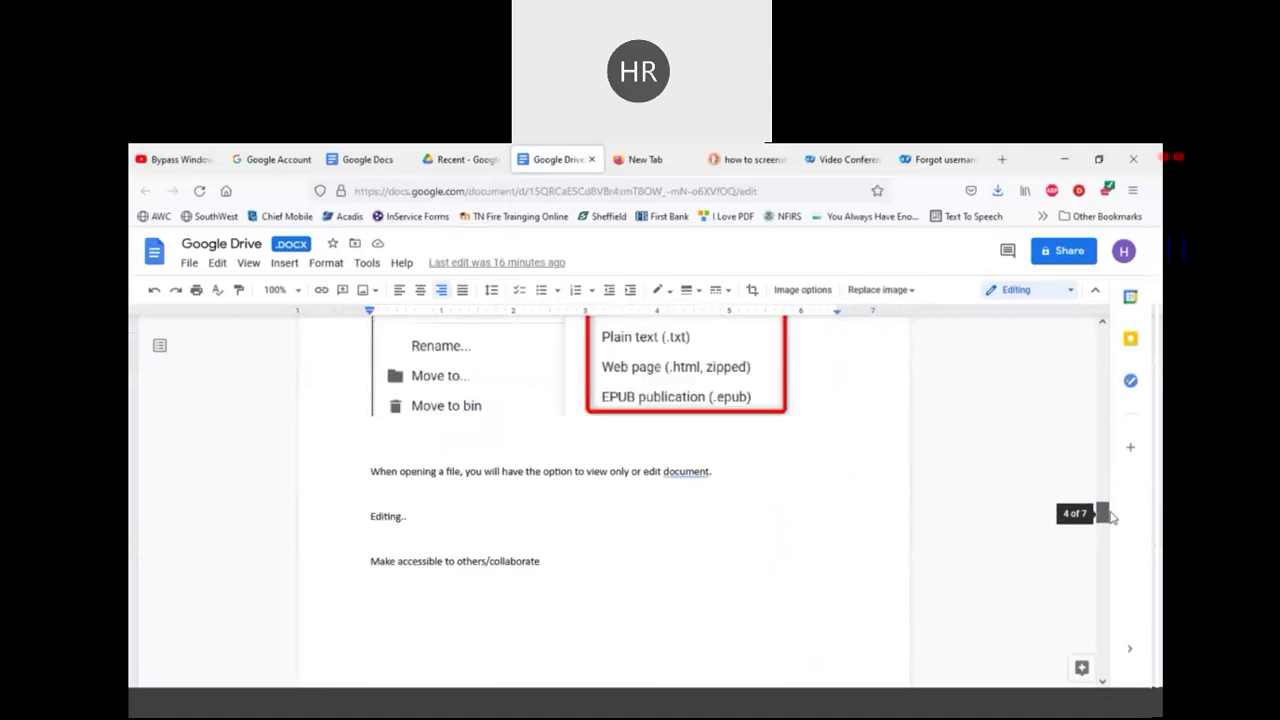
pyautogui.moveTo(1112, 517)
pyautogui.mouseDown()
pyautogui.moveTo(1106, 500)
pyautogui.moveTo(1107, 511)
pyautogui.mouseUp()
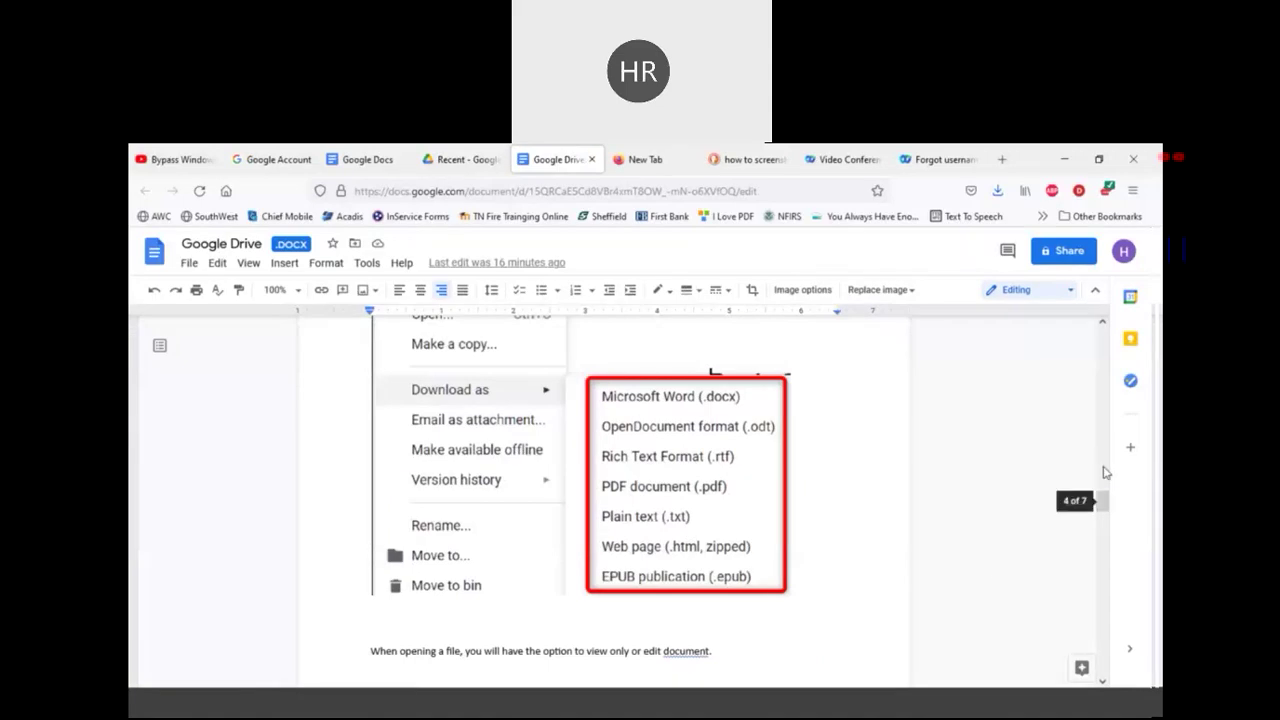
pyautogui.moveTo(1104, 508); pyautogui.dragTo(1103, 517)
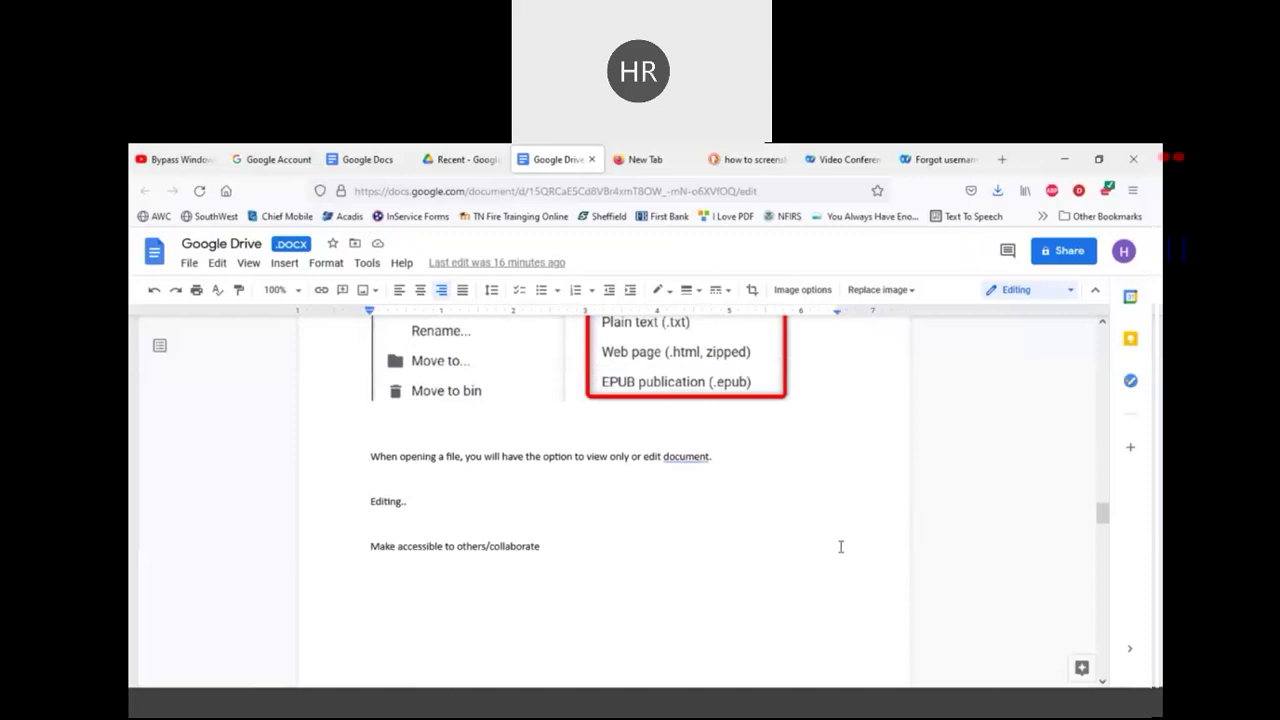
pyautogui.moveTo(1103, 514); pyautogui.dragTo(1104, 524)
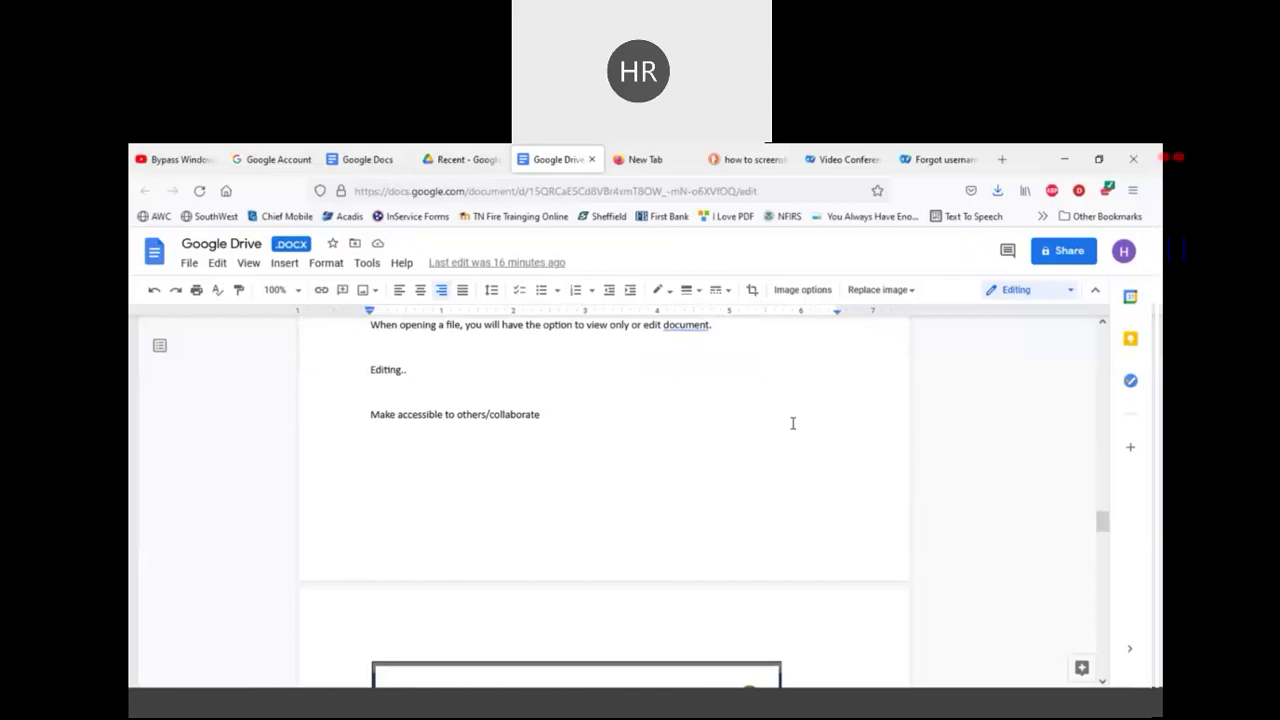
# Step: Examine the link-sharing and people-sharing screenshots, and remove the "Make accessible to others/collaborate" line
pyautogui.moveTo(790, 418); pyautogui.dragTo(791, 400)
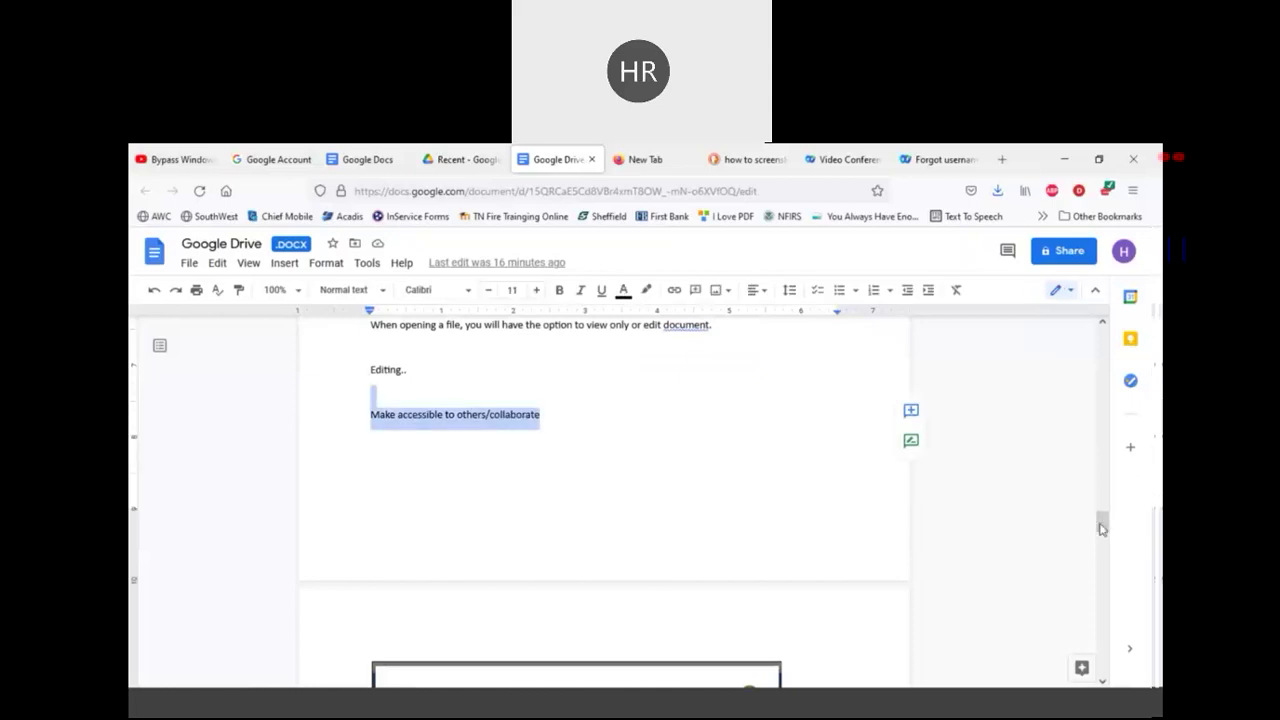
pyautogui.scroll(-3, 1103, 538)
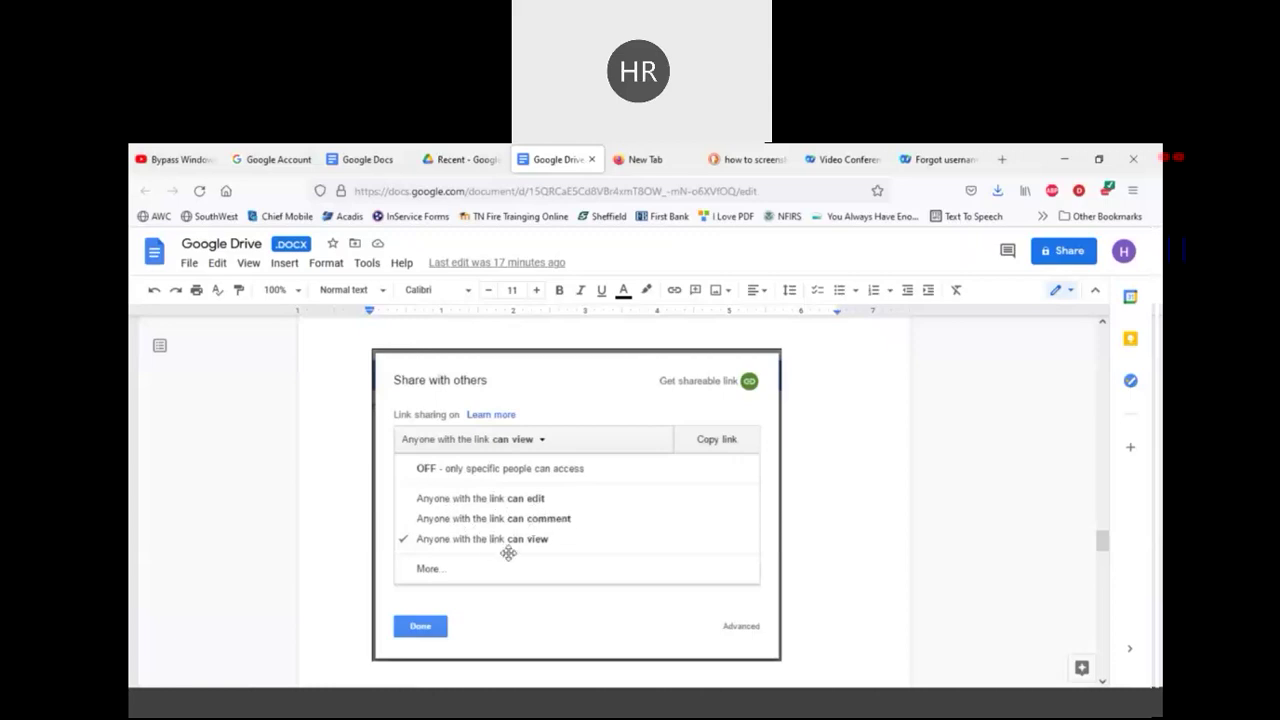
pyautogui.moveTo(1105, 543); pyautogui.dragTo(1104, 562)
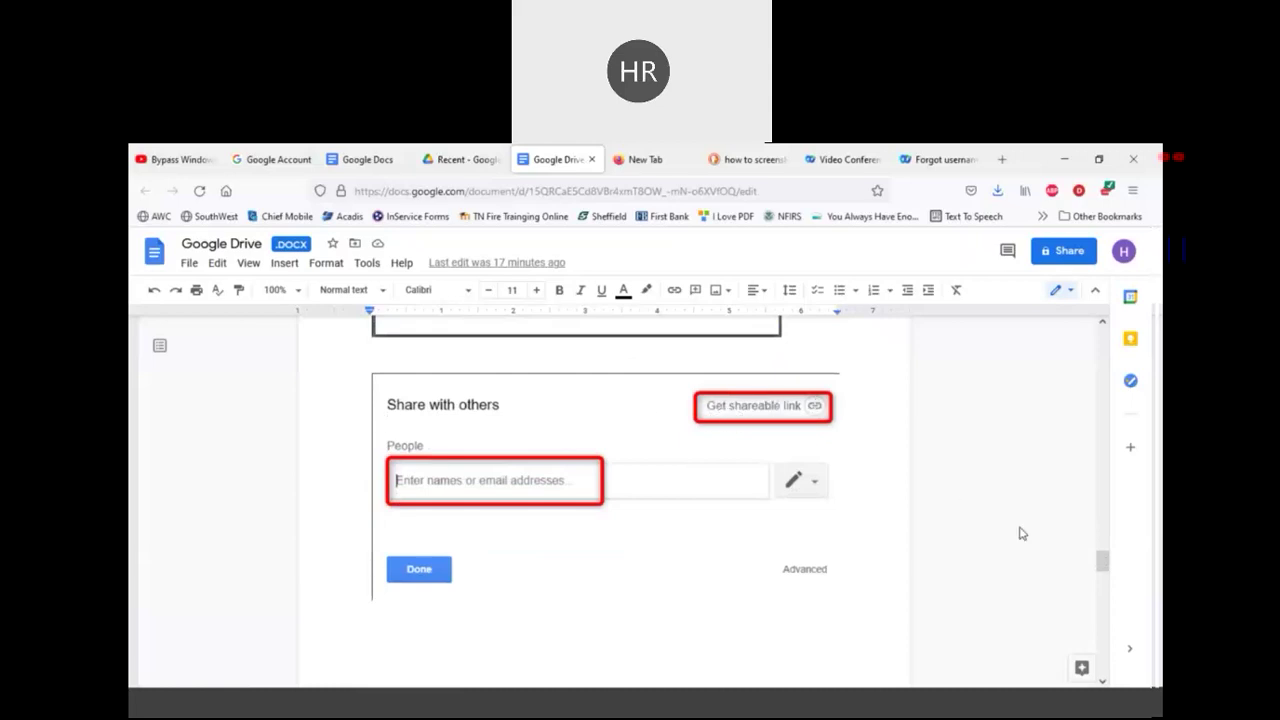
pyautogui.moveTo(1100, 566); pyautogui.dragTo(1107, 602)
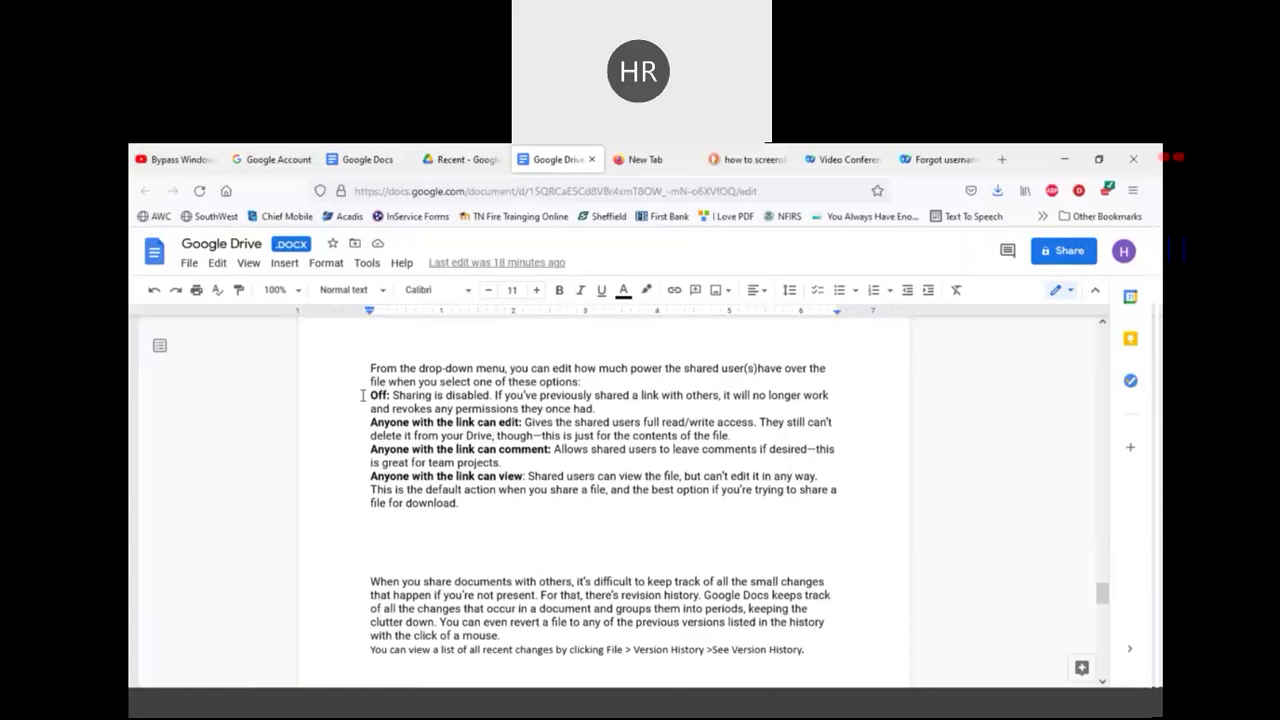
pyautogui.hotkey('ctrl', 'z')
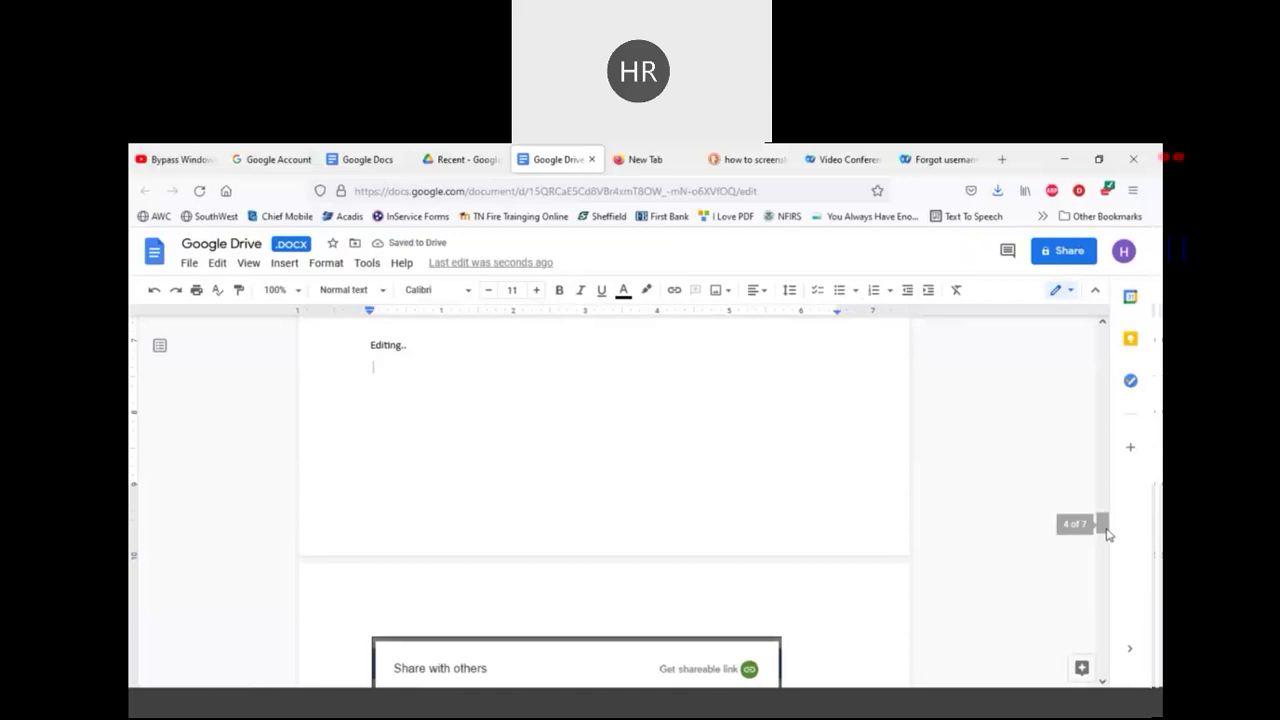
# Step: Highlight in turn the descriptions of the sharing options Off, can edit, can comment and can view
pyautogui.moveTo(1108, 528); pyautogui.dragTo(1106, 598)
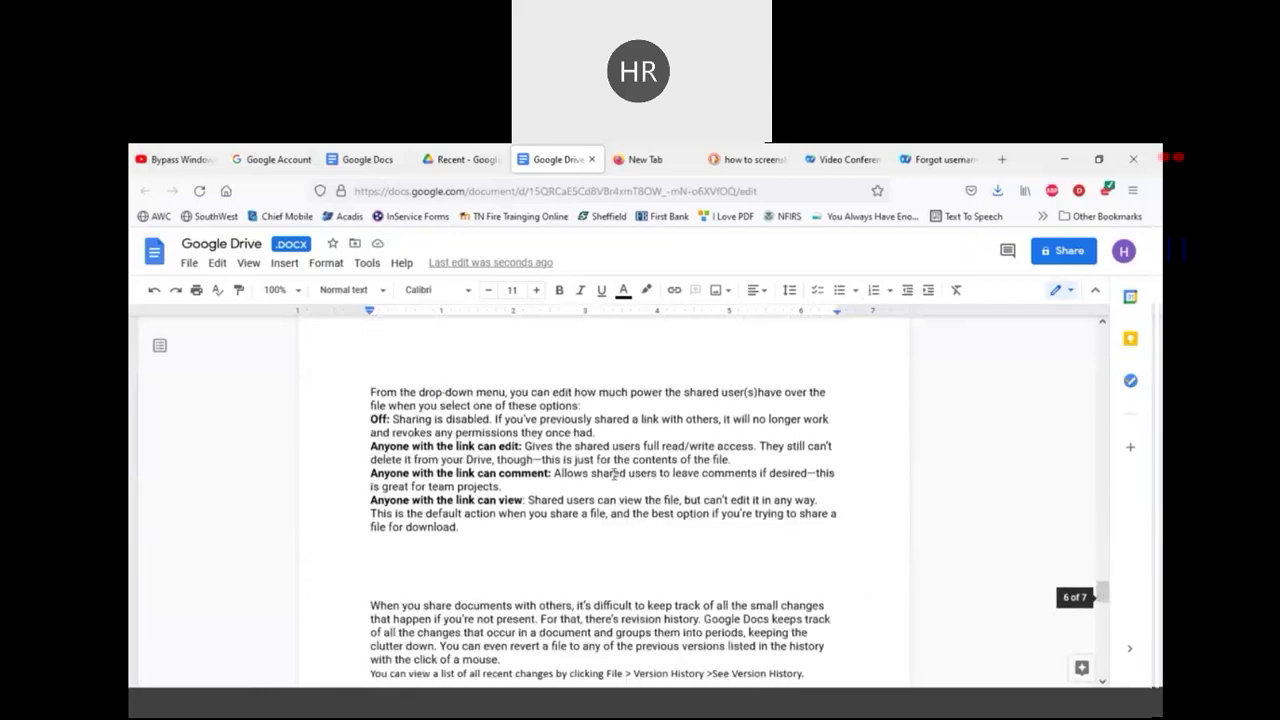
pyautogui.click(421, 406)
pyautogui.moveTo(373, 416); pyautogui.dragTo(606, 432)
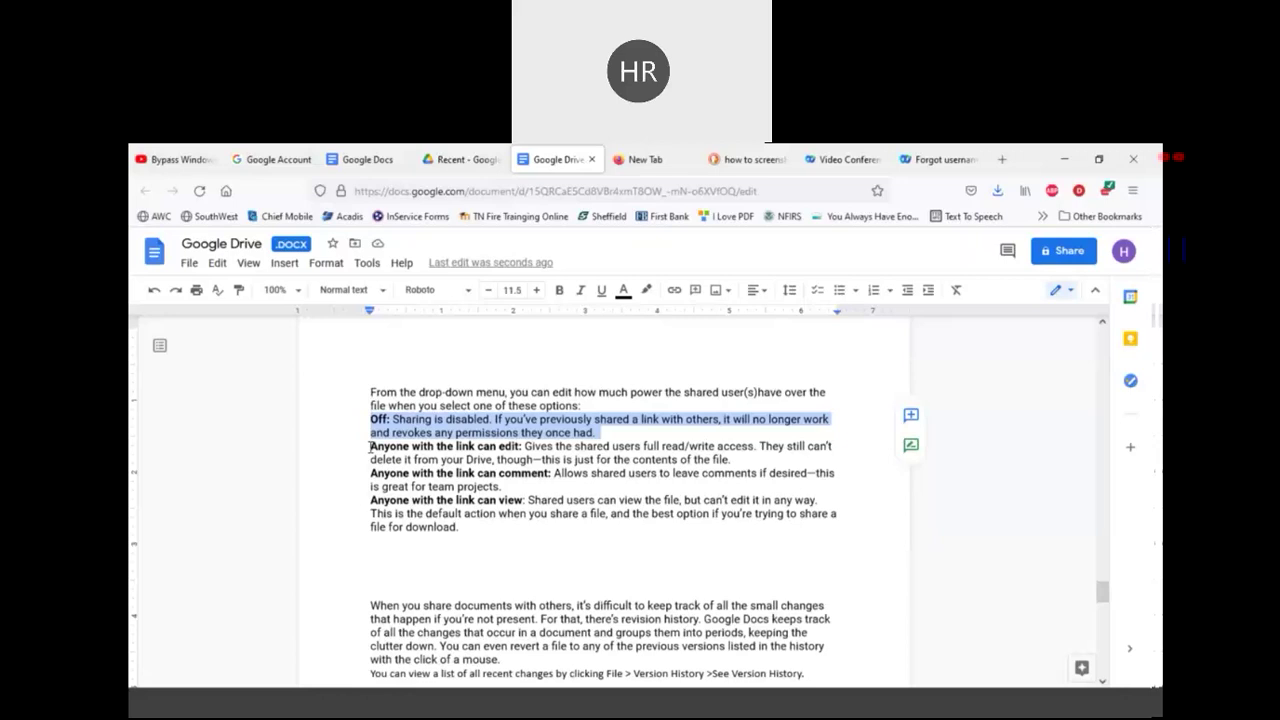
pyautogui.moveTo(370, 447); pyautogui.dragTo(728, 459)
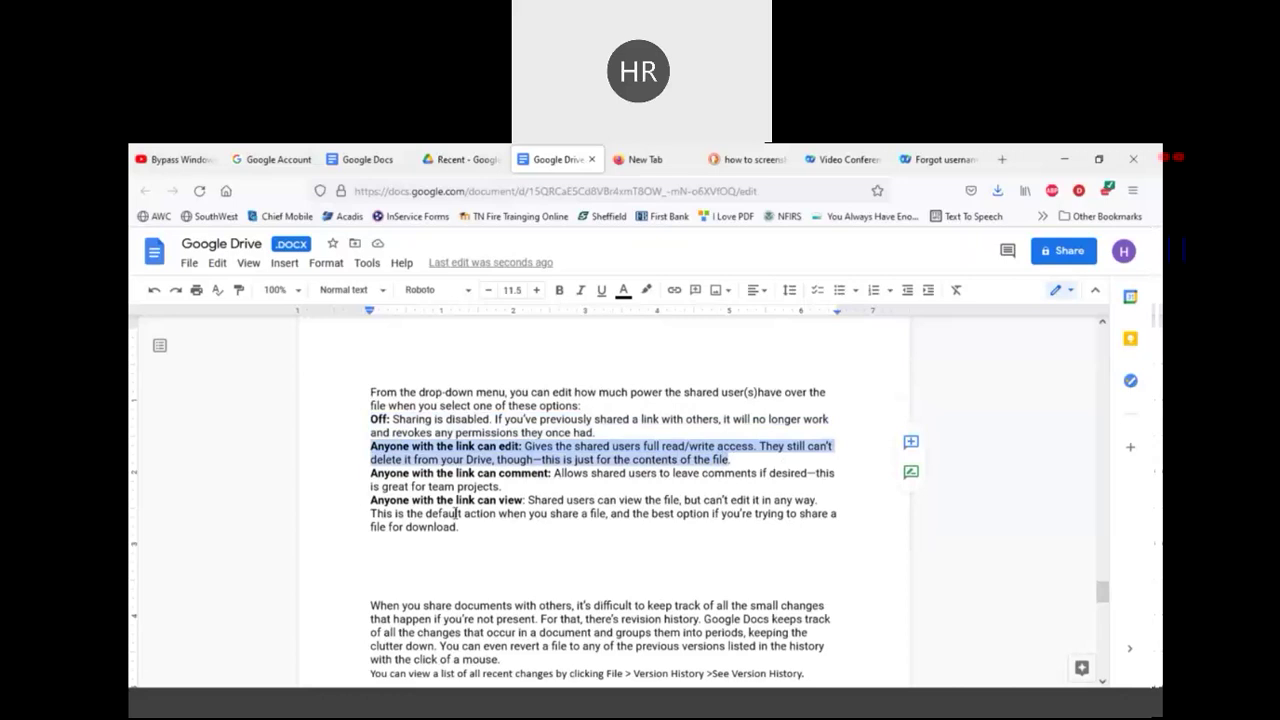
pyautogui.moveTo(372, 473); pyautogui.dragTo(517, 486)
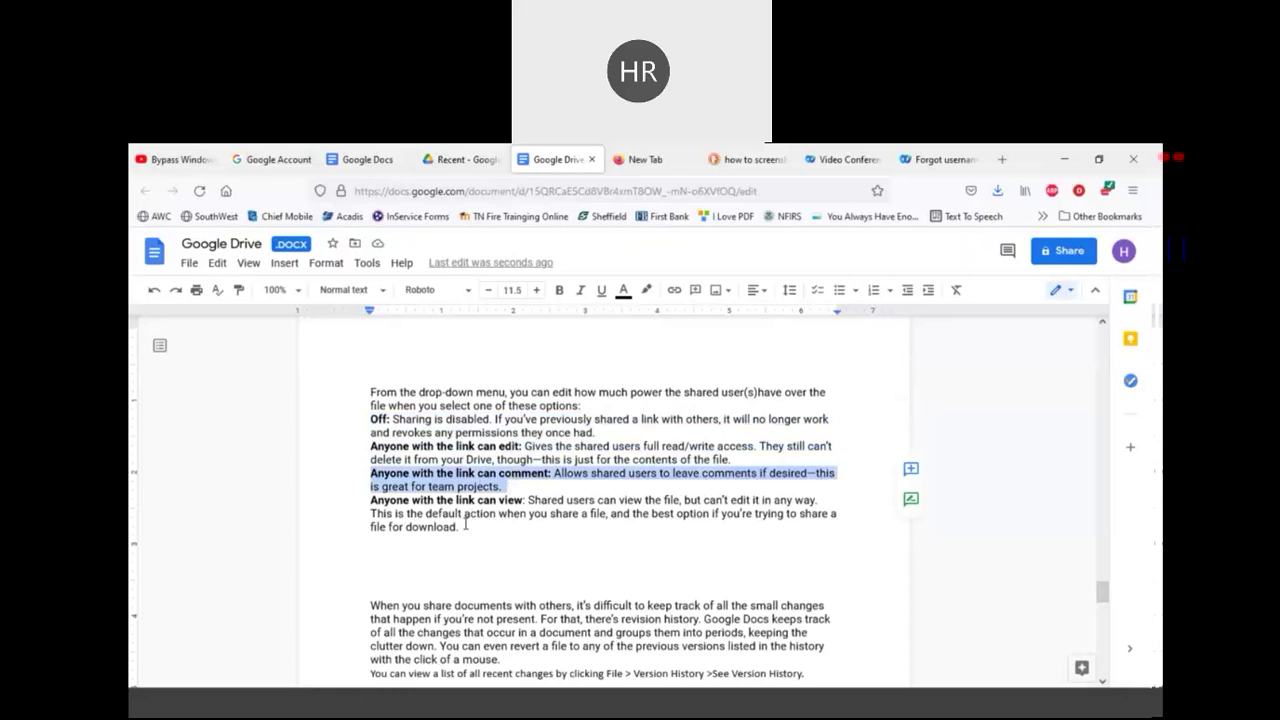
pyautogui.moveTo(463, 528); pyautogui.dragTo(371, 500)
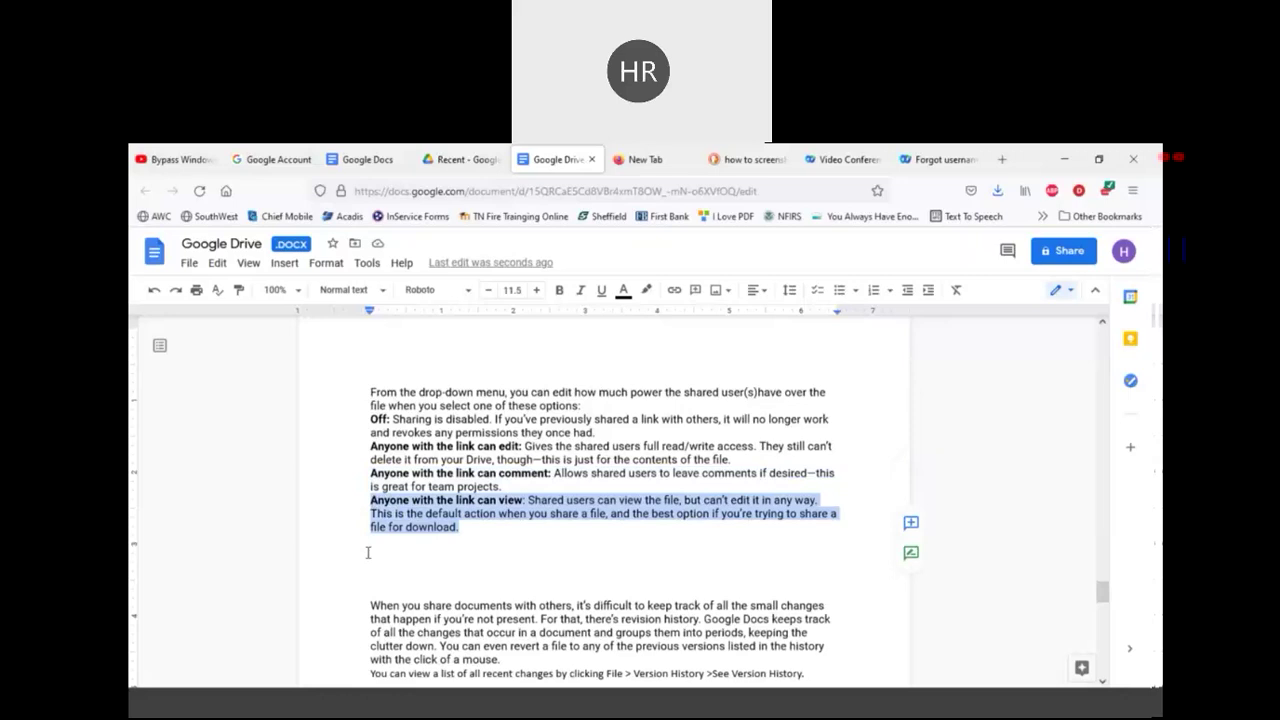
# Step: Review the revision history paragraph and the illustrated version history instructions, and return to the sharing options
pyautogui.scroll(-3, 368, 552)
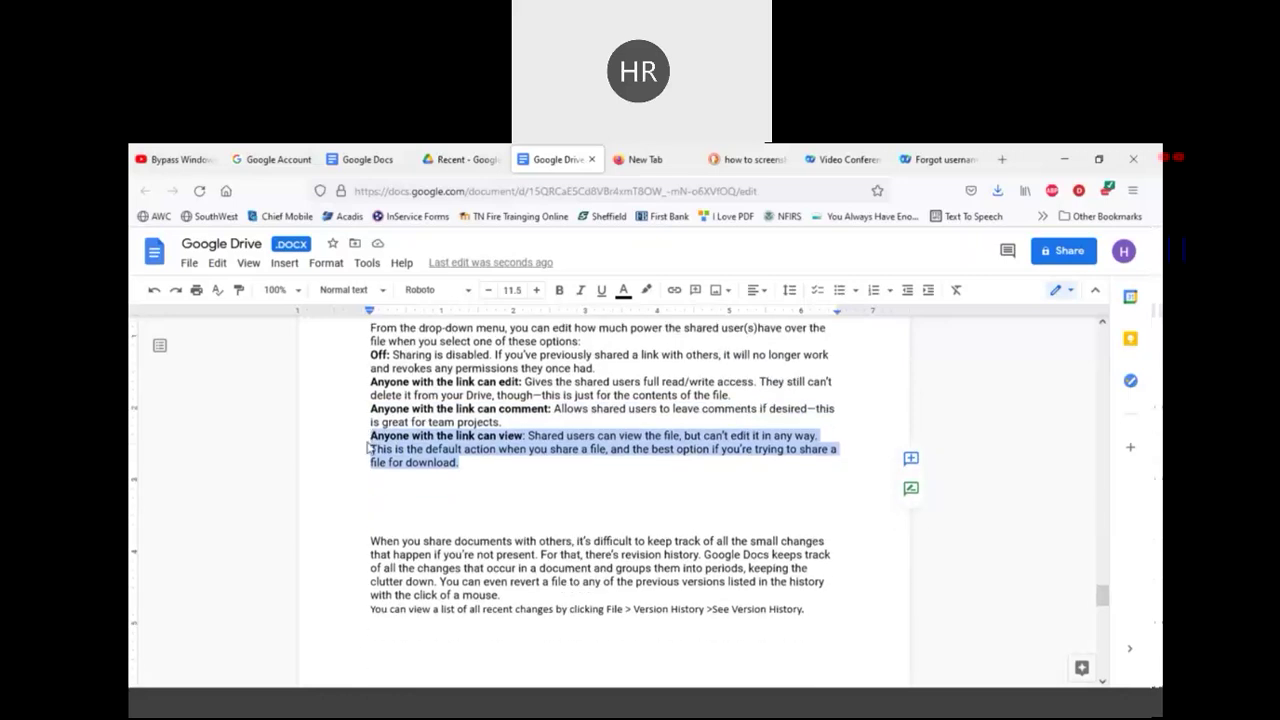
pyautogui.rightClick(367, 406)
pyautogui.click(346, 403)
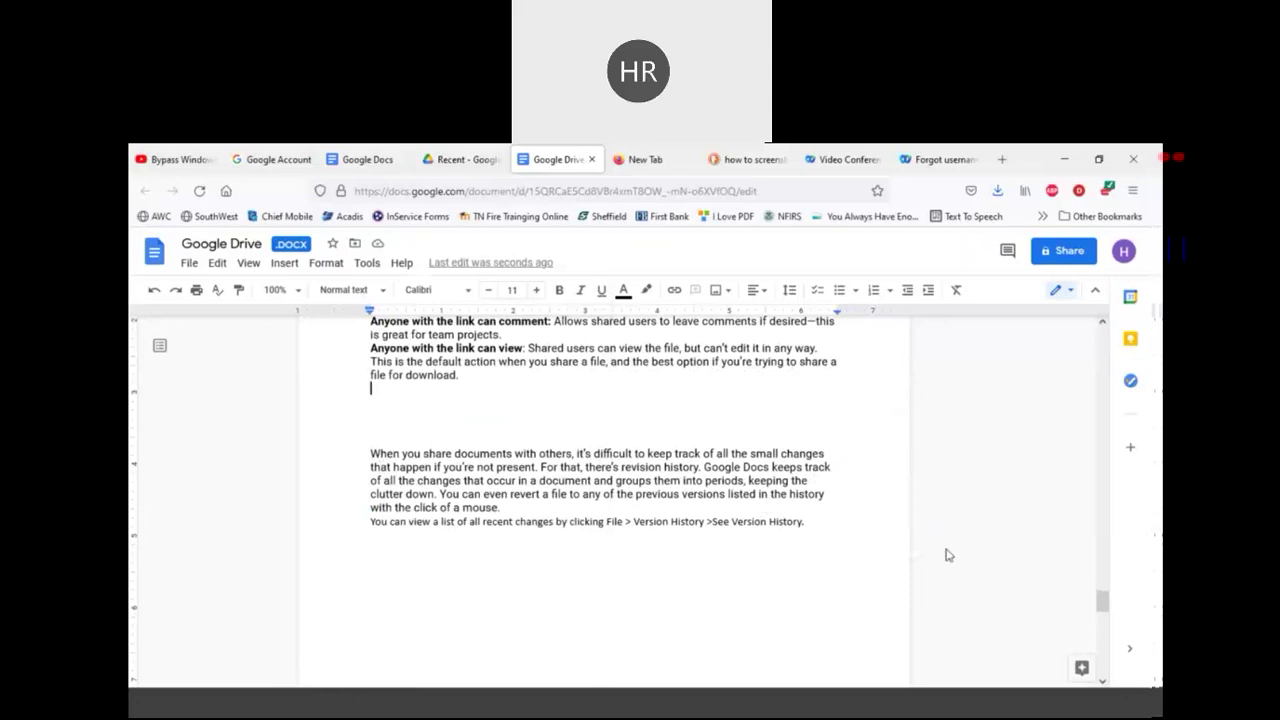
pyautogui.moveTo(1106, 601); pyautogui.dragTo(1099, 631)
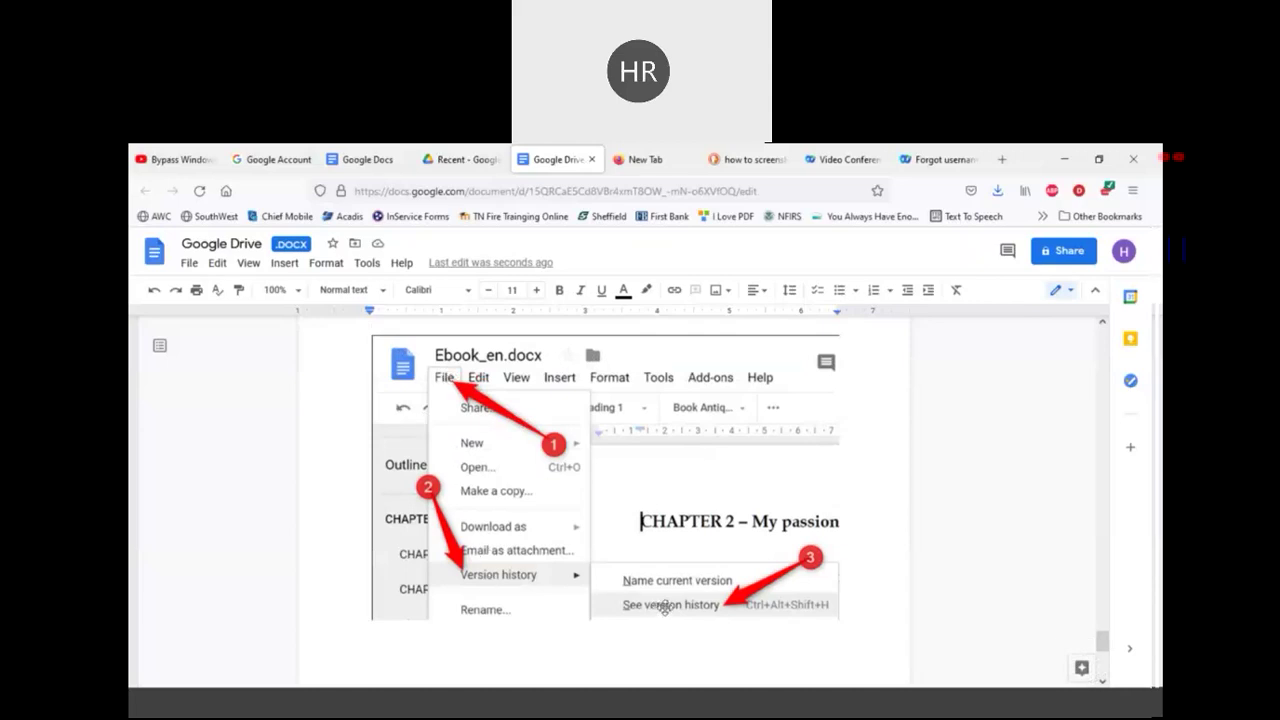
pyautogui.moveTo(1106, 636)
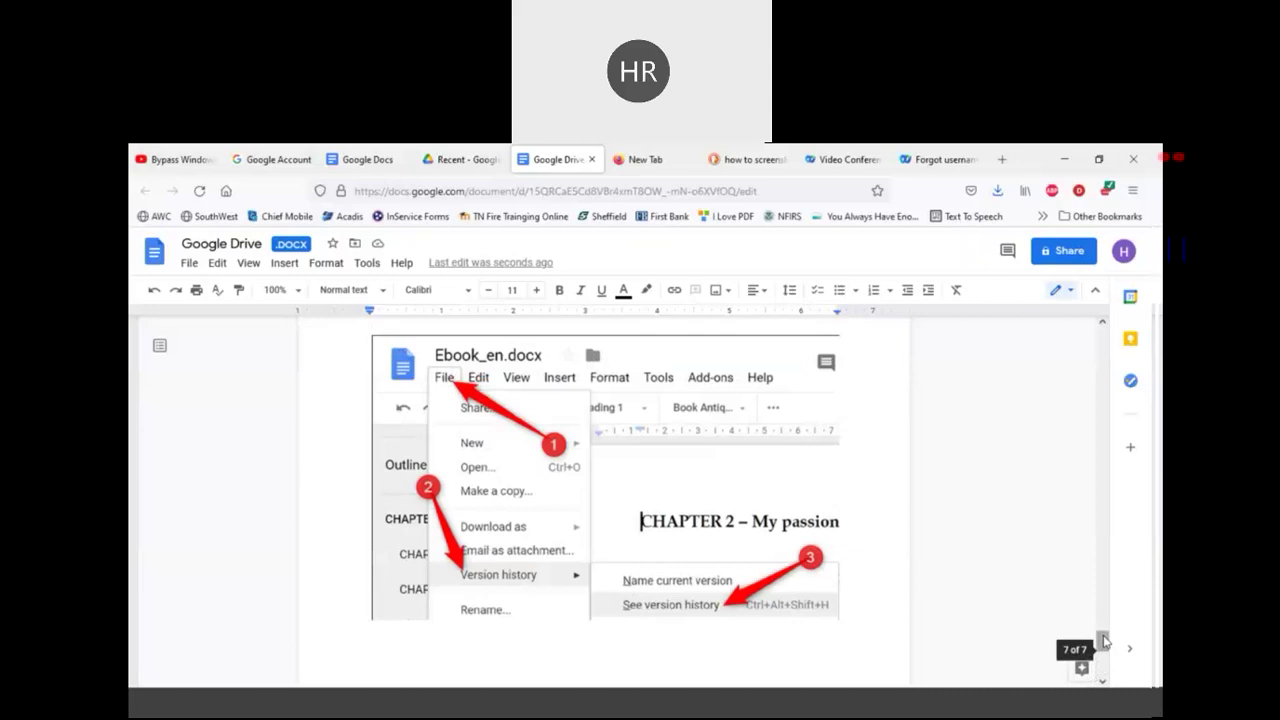
pyautogui.moveTo(1104, 640); pyautogui.dragTo(1101, 592)
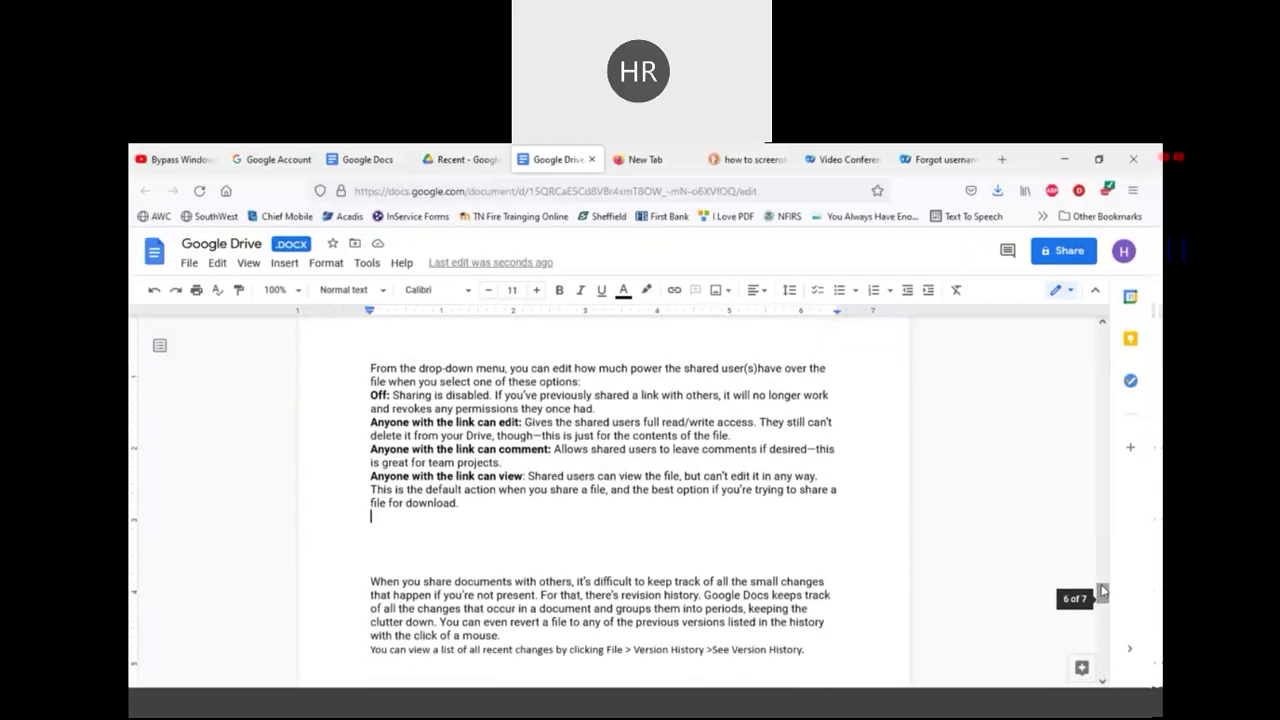